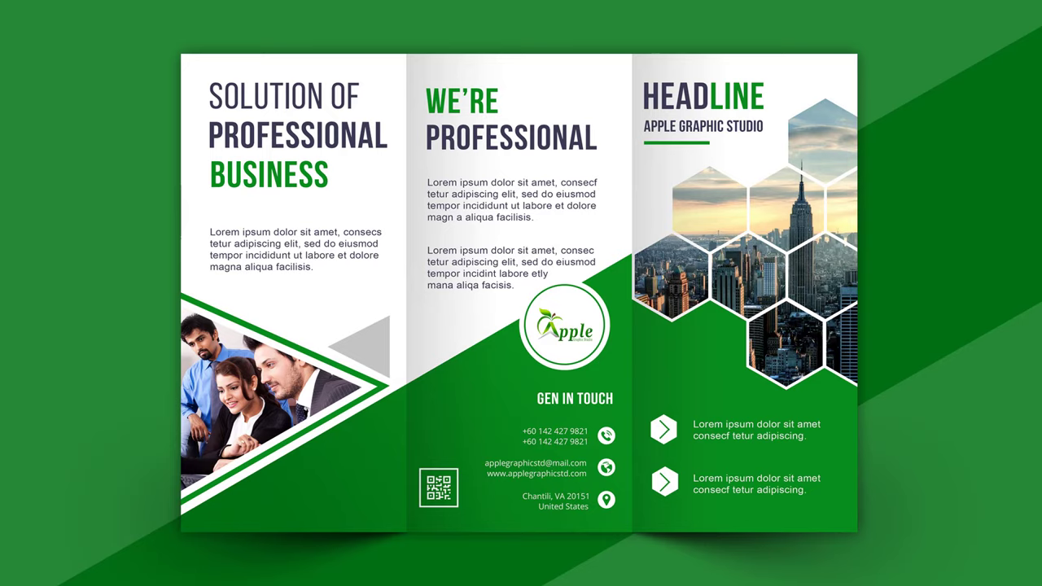
Step: Create a new A4 document named 'Trifold Brochure Design'
text(Trifold Brochure Design)
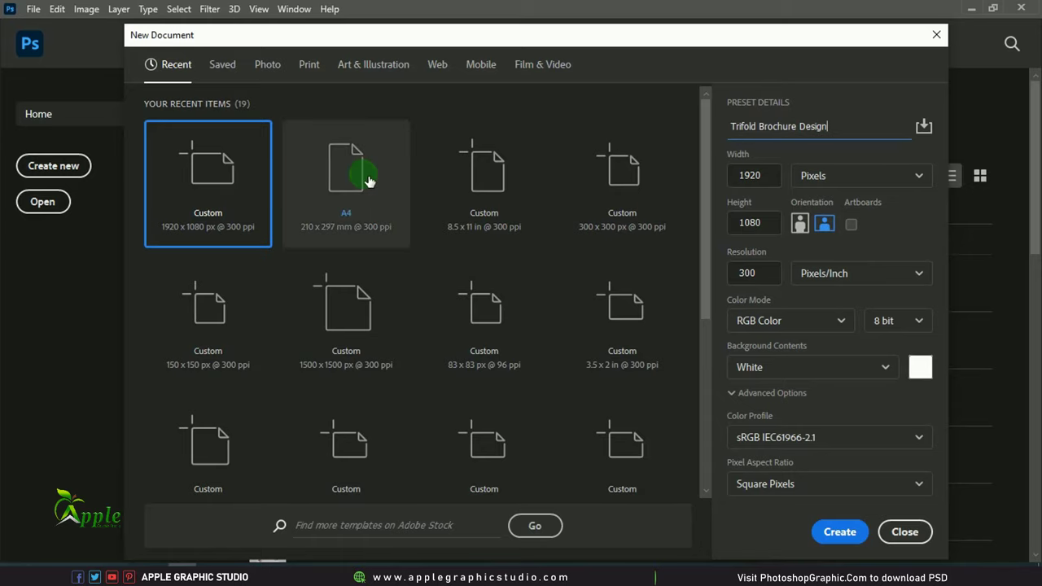
double_click(372, 174)
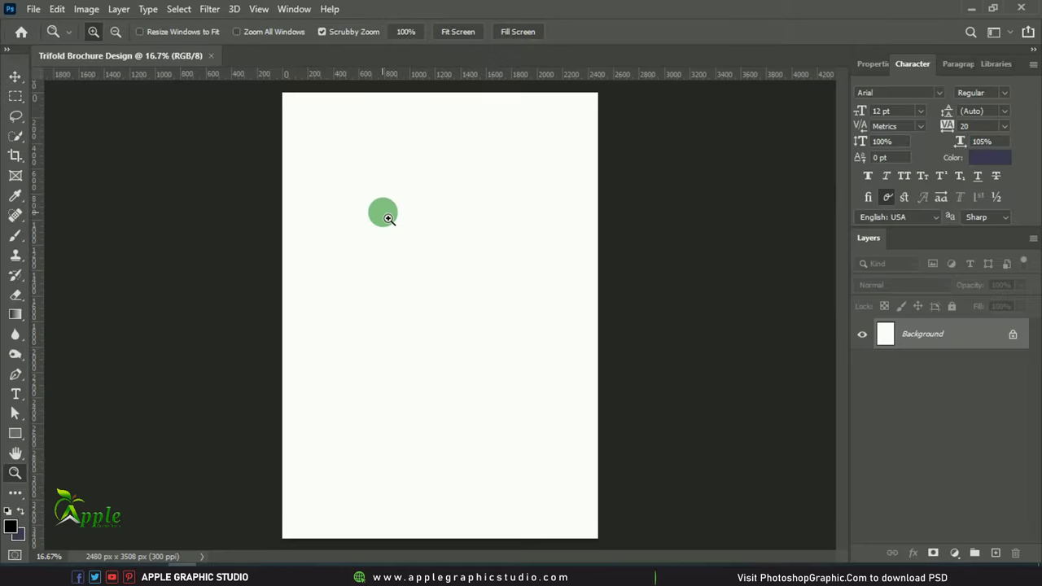
key(v)
key(ctrl+minus)
Step: Rotate the canvas 90° clockwise so the page is landscape
click(86, 9)
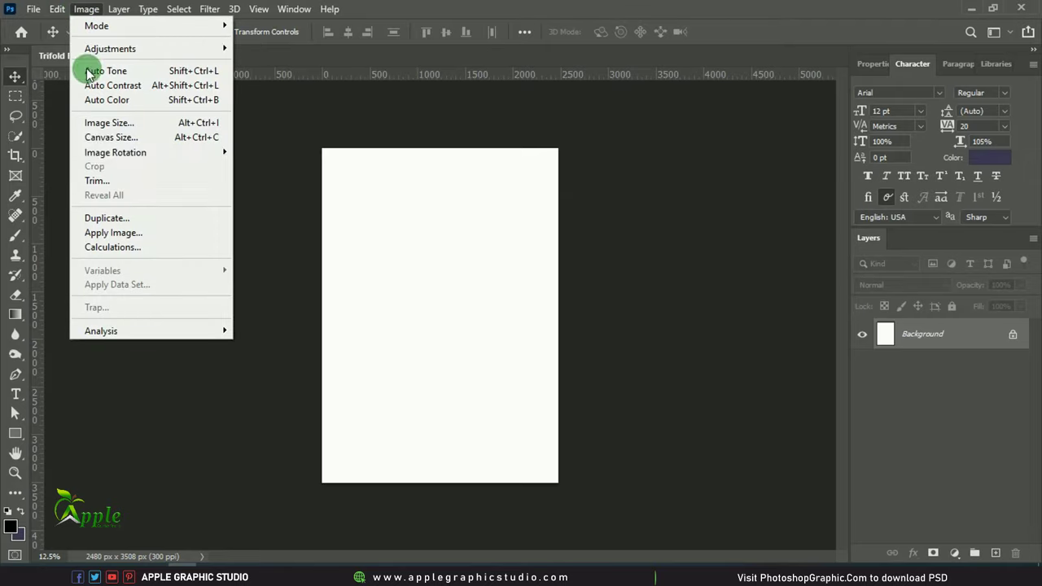
mouse_move(116, 152)
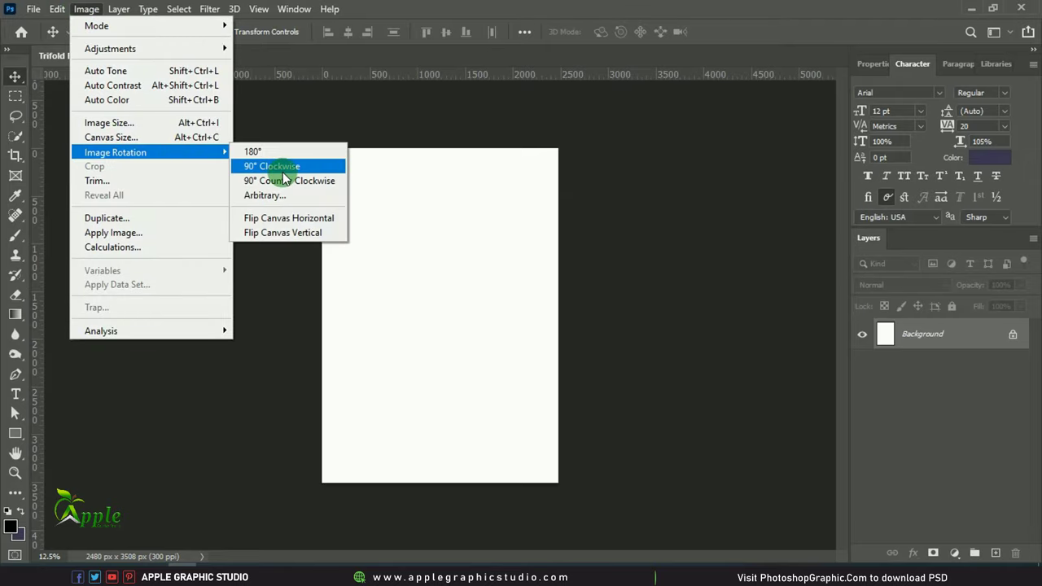
click(283, 172)
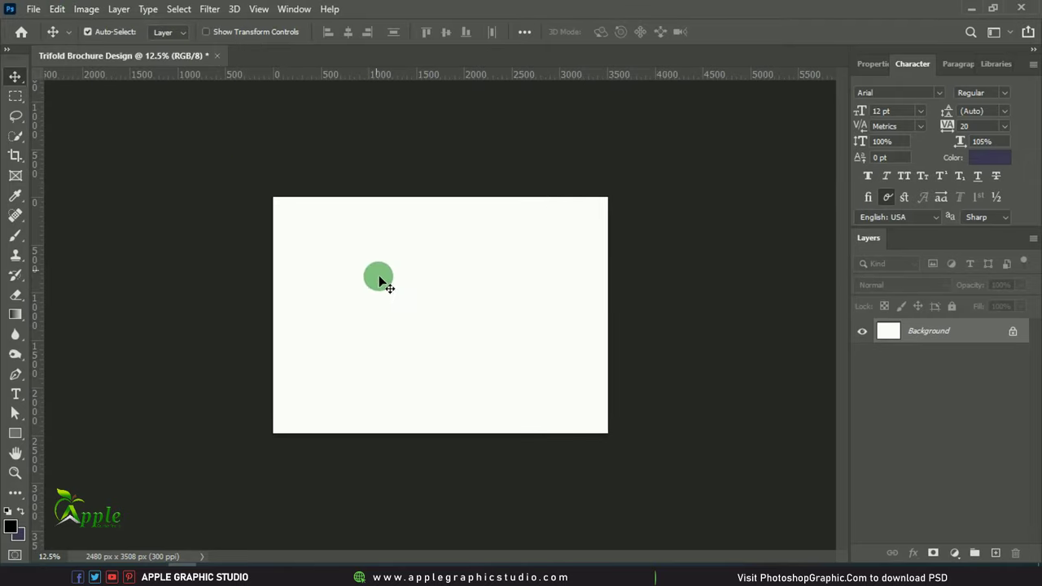
key(ctrl+space)
click(322, 234)
Step: Show the image size in inches: 11.693 × 8.267 in
click(85, 9)
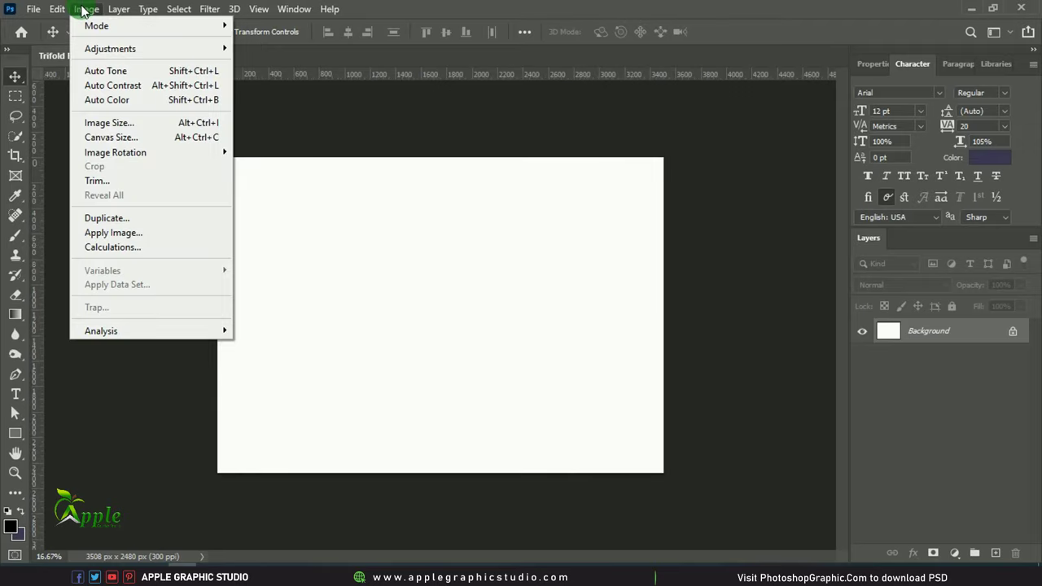
click(142, 123)
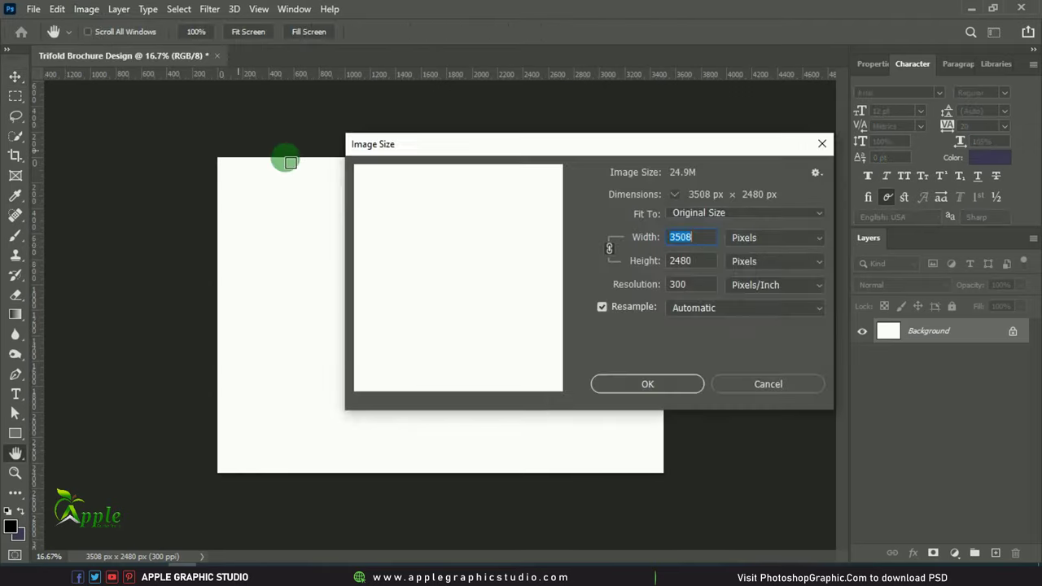
click(765, 237)
click(749, 278)
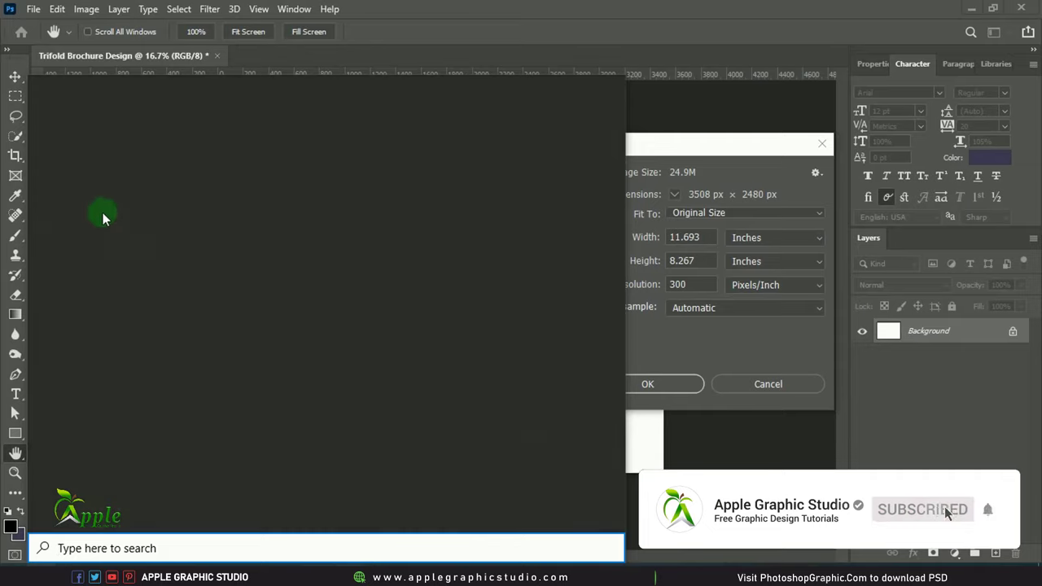
Step: In Calculator, divide 11.693 by 3 and select the 3.897 panel width
click(98, 279)
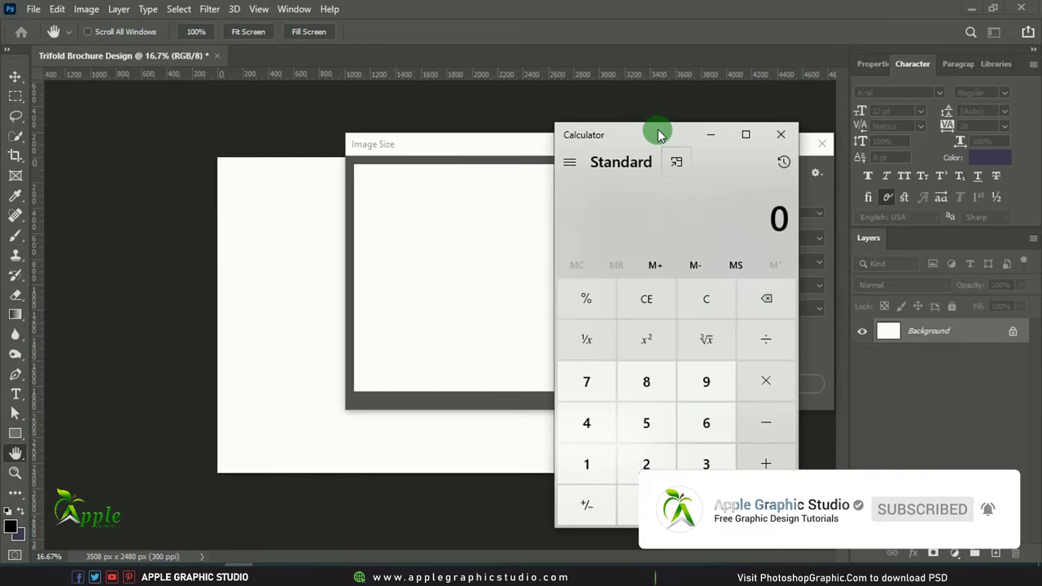
drag(658, 132, 237, 114)
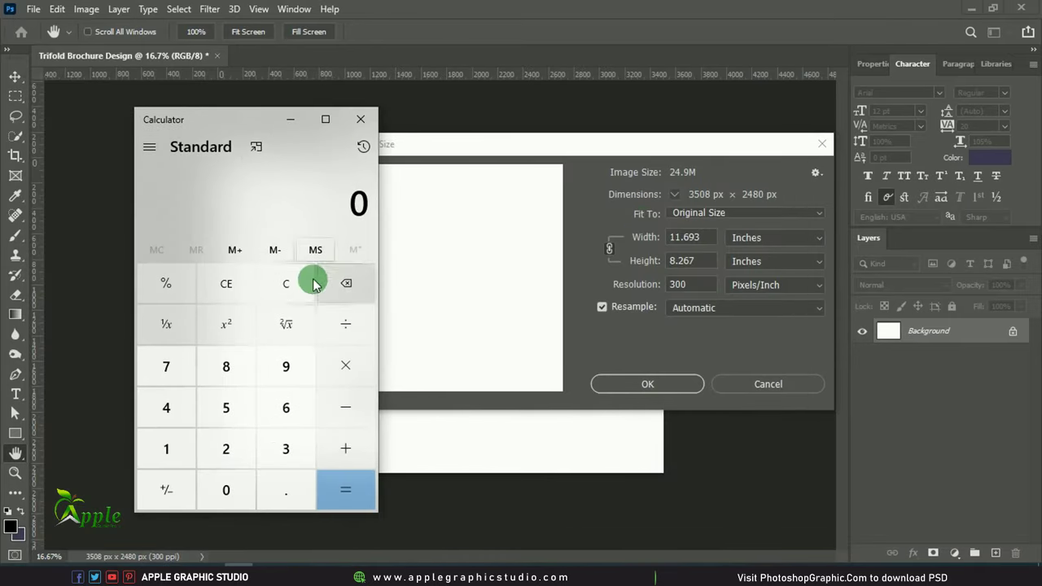
text(11.)
click(285, 495)
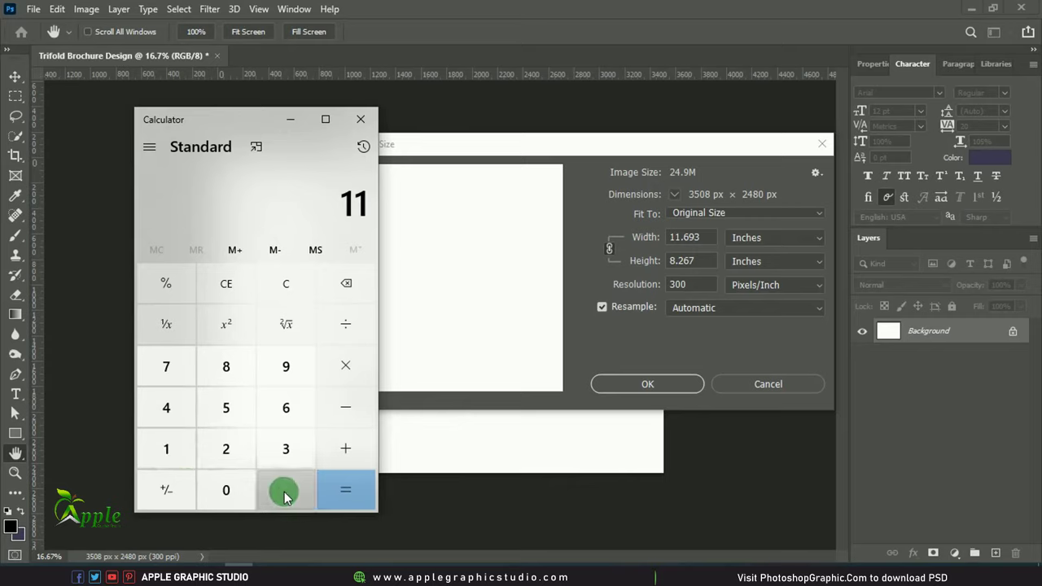
click(288, 410)
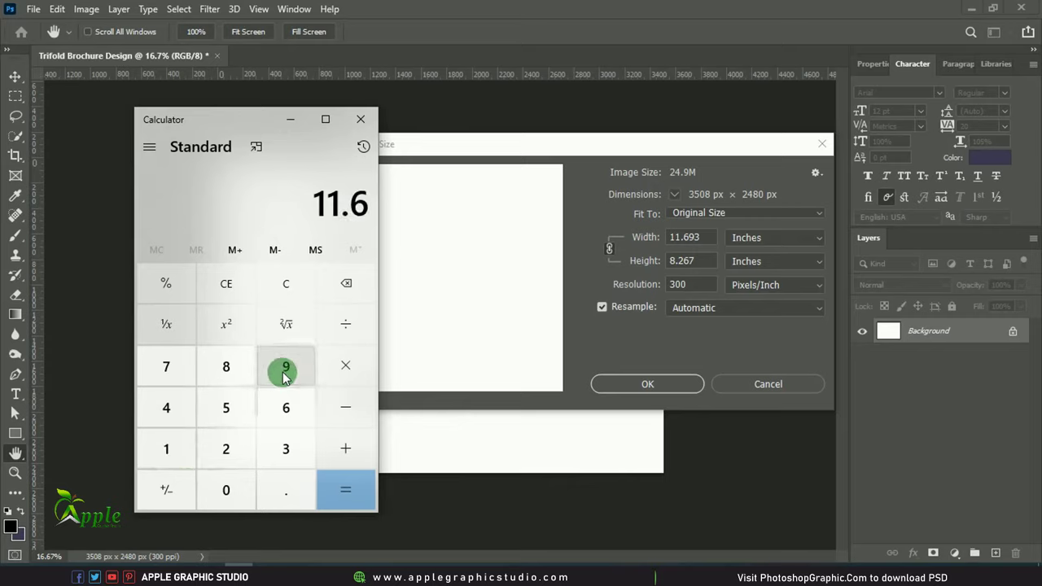
click(283, 368)
click(291, 446)
click(344, 339)
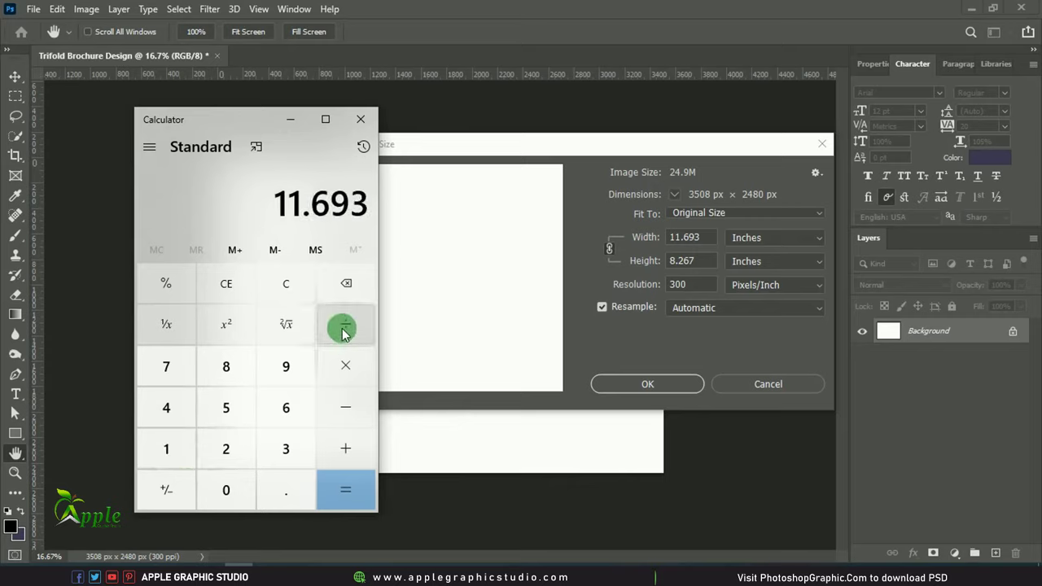
click(277, 448)
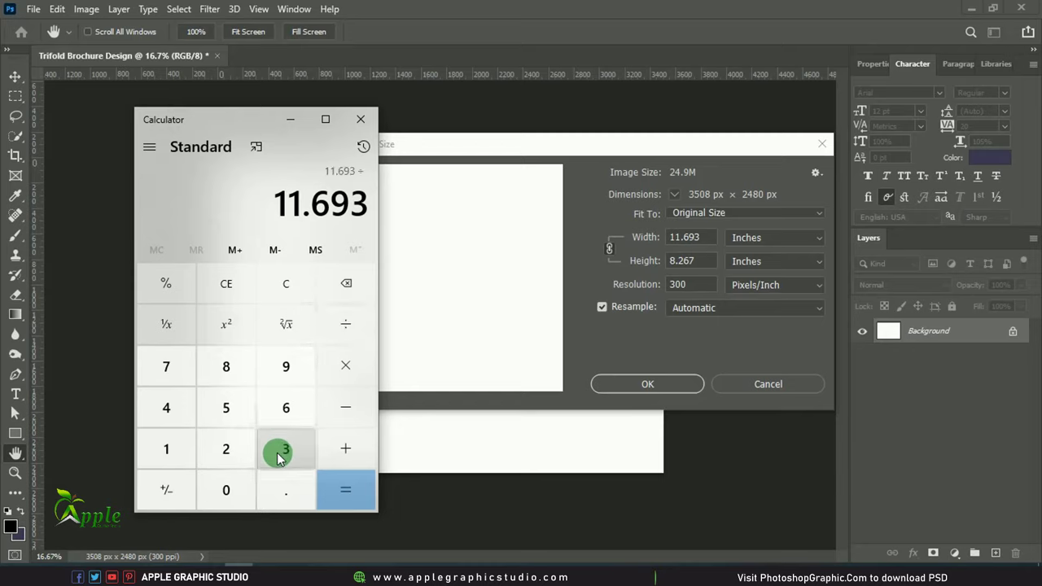
click(343, 486)
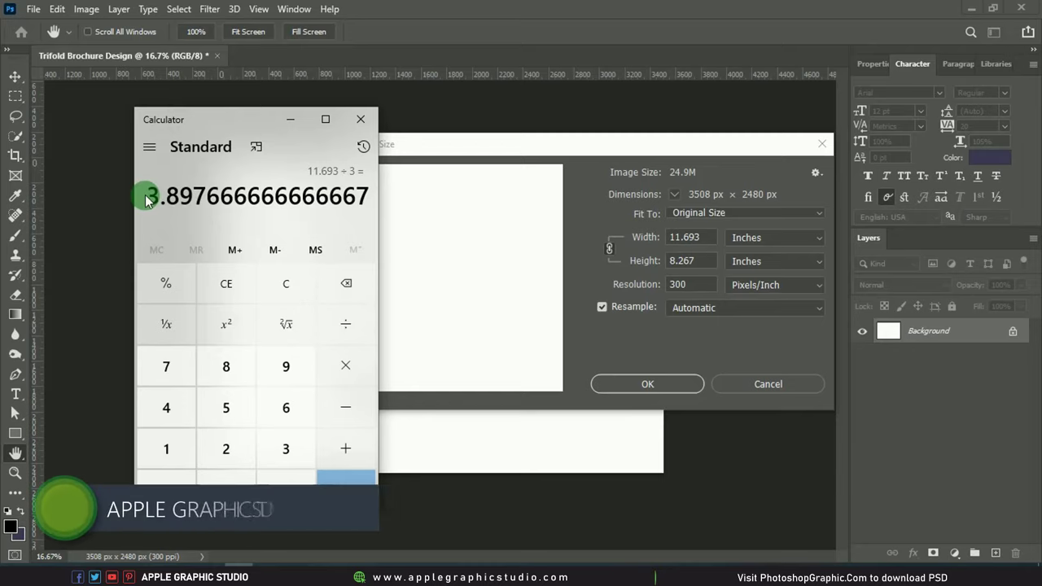
drag(207, 197, 146, 197)
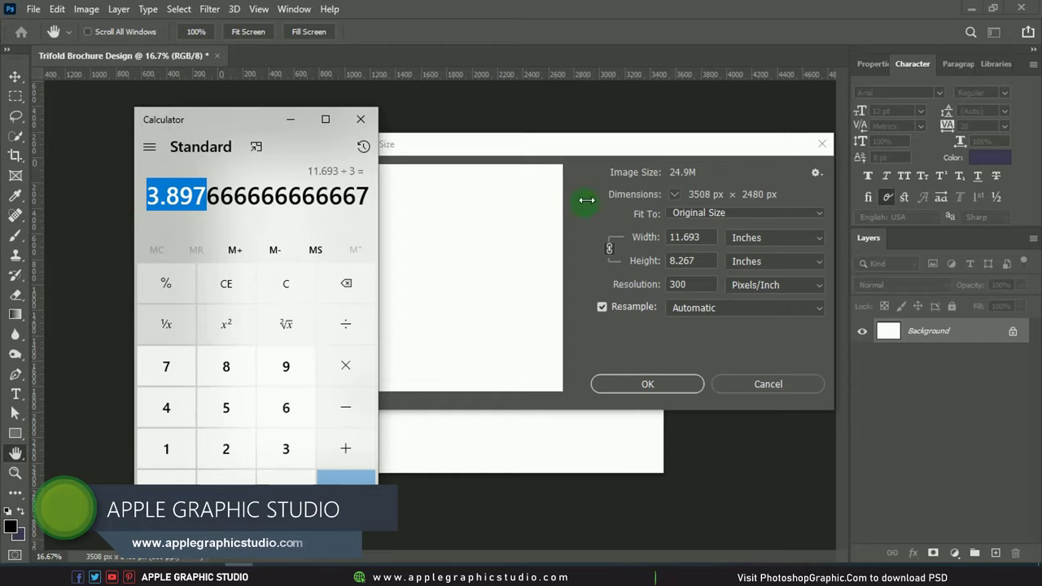
Step: Add the first vertical guide at 3.897 in
click(755, 386)
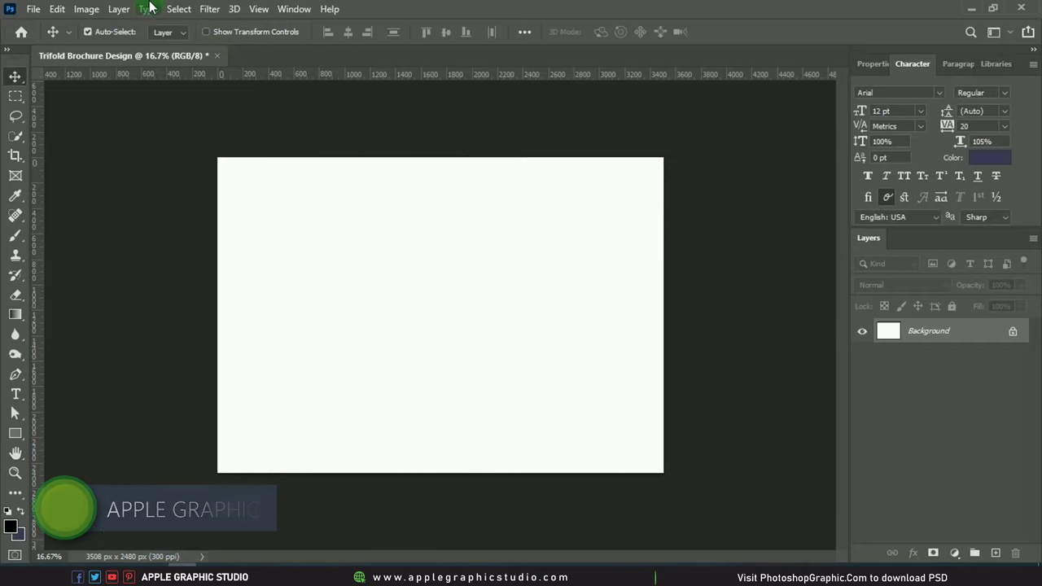
click(256, 8)
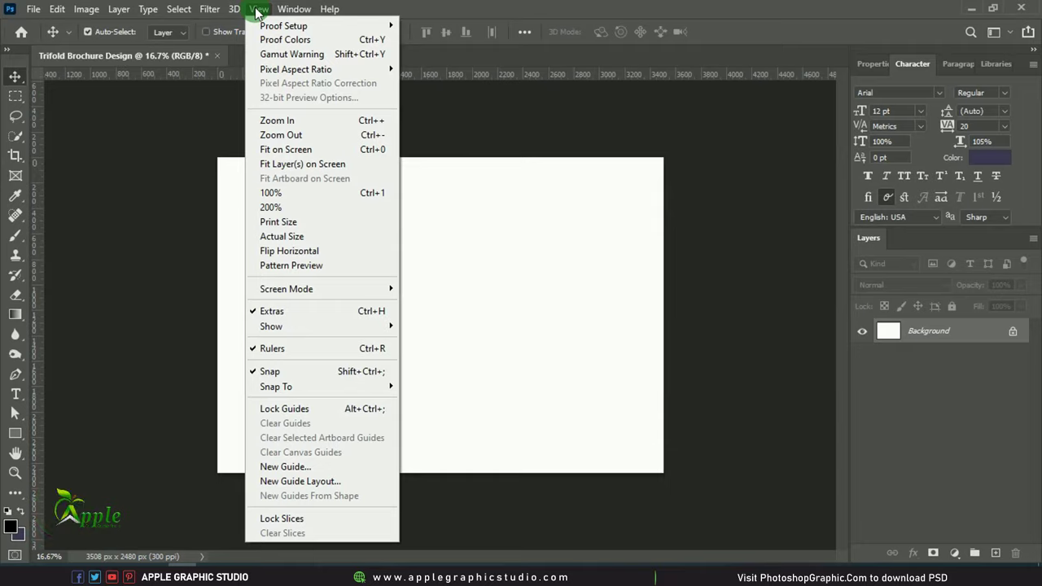
click(299, 466)
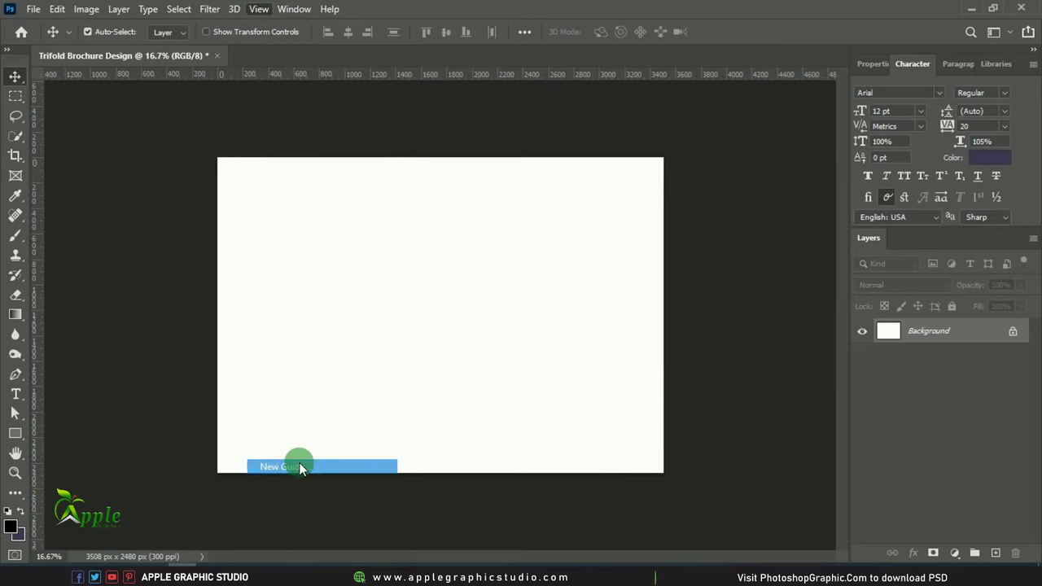
text(3.897 in)
click(531, 266)
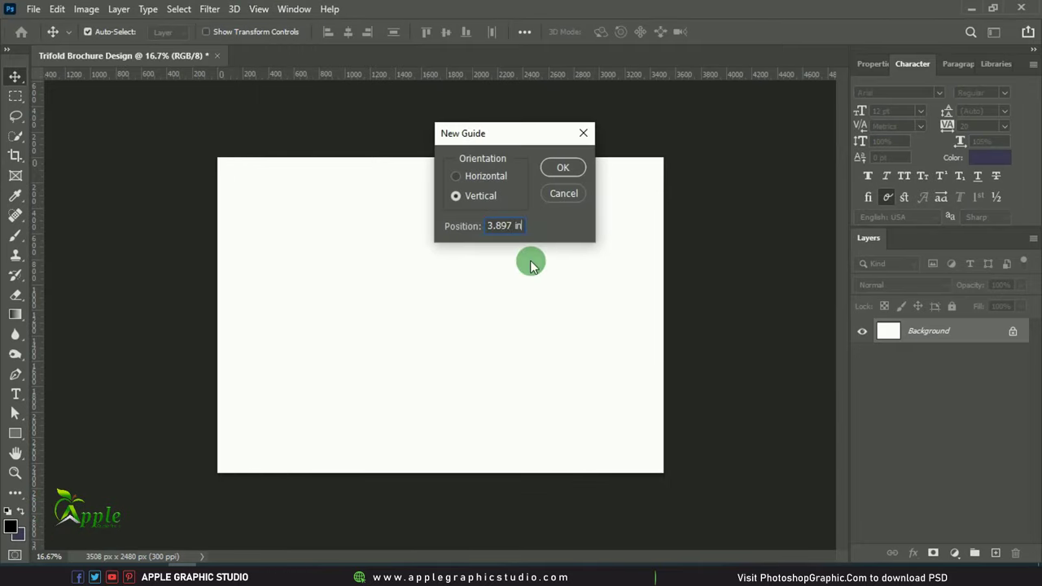
click(564, 168)
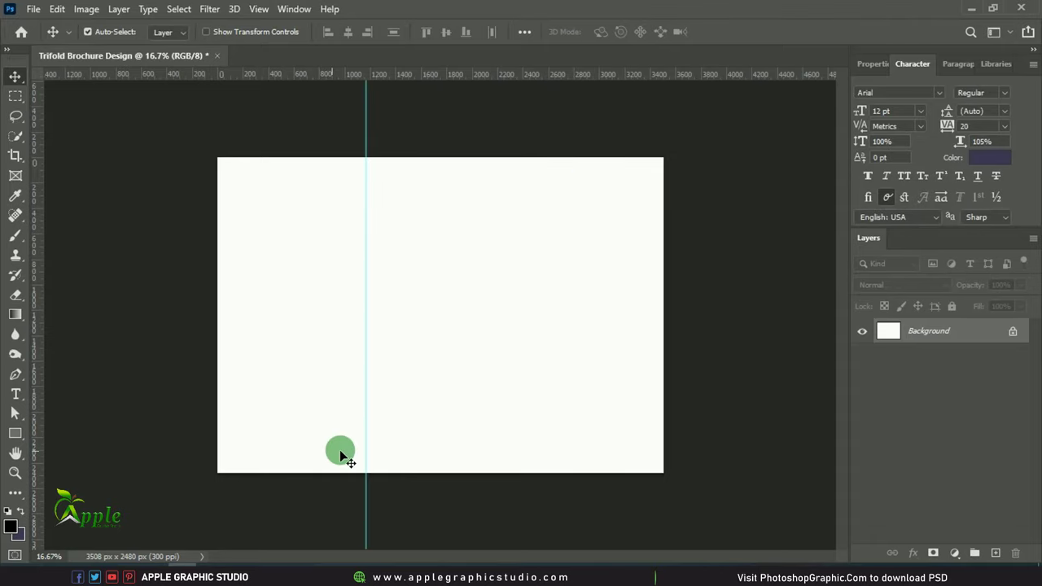
Step: In Calculator, multiply 3.897 by 2 and select the 7.795 result
key(alt+Tab)
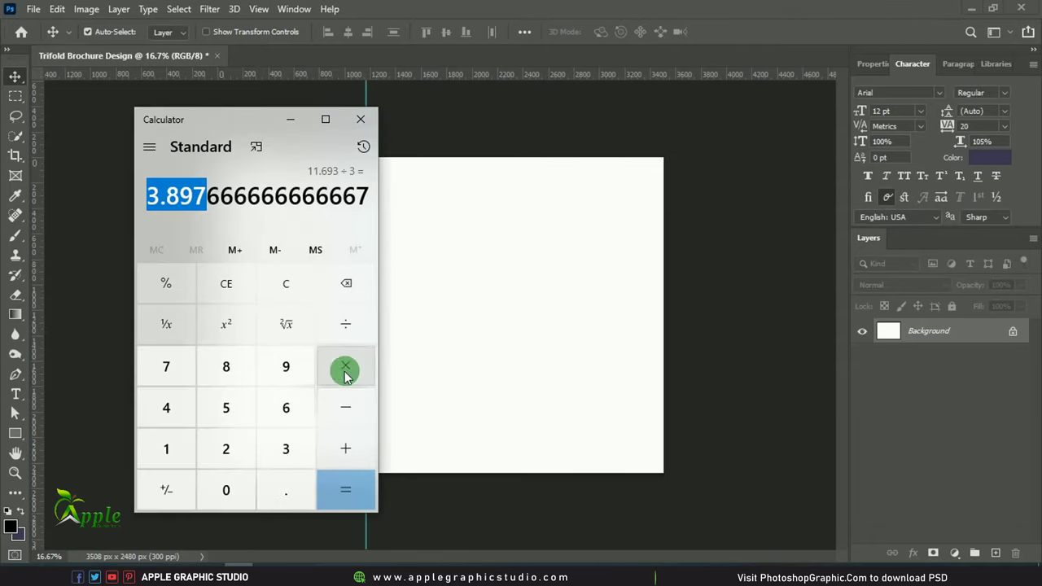
click(345, 367)
click(253, 454)
click(340, 491)
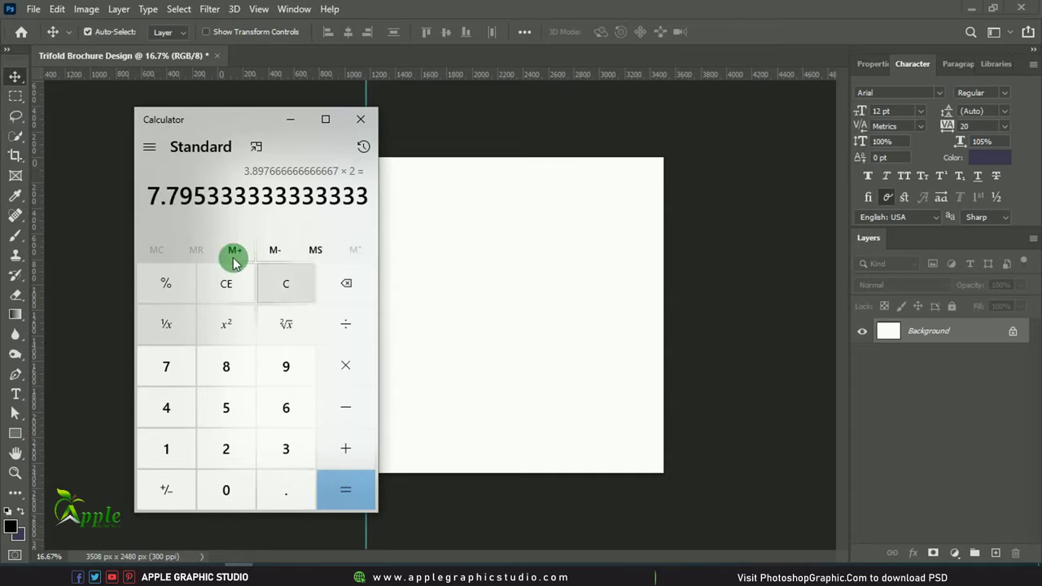
drag(148, 196, 209, 207)
click(273, 120)
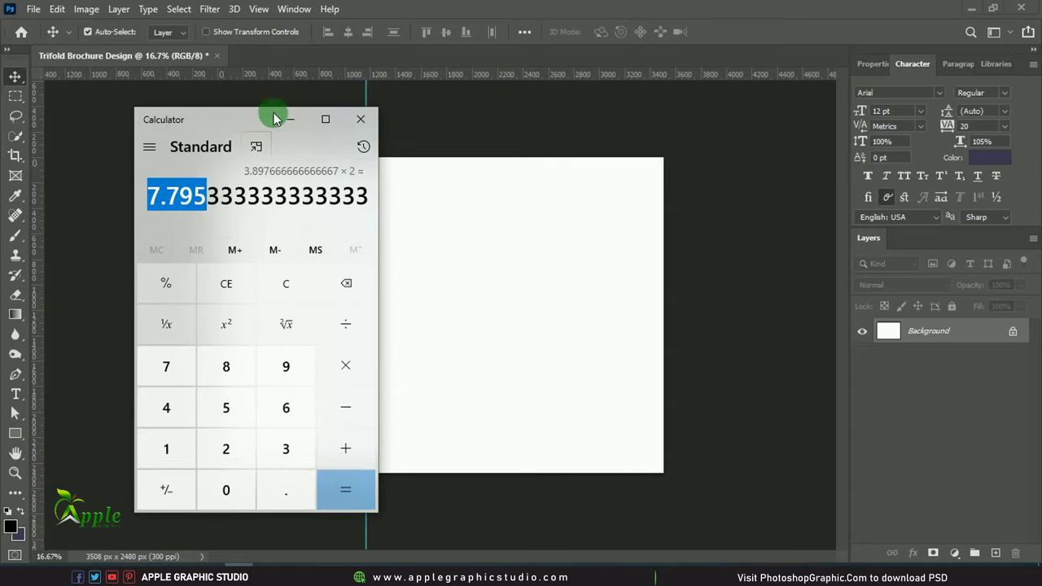
Step: Add the second vertical guide at 7.795 in
click(265, 9)
click(269, 465)
text(7.795)
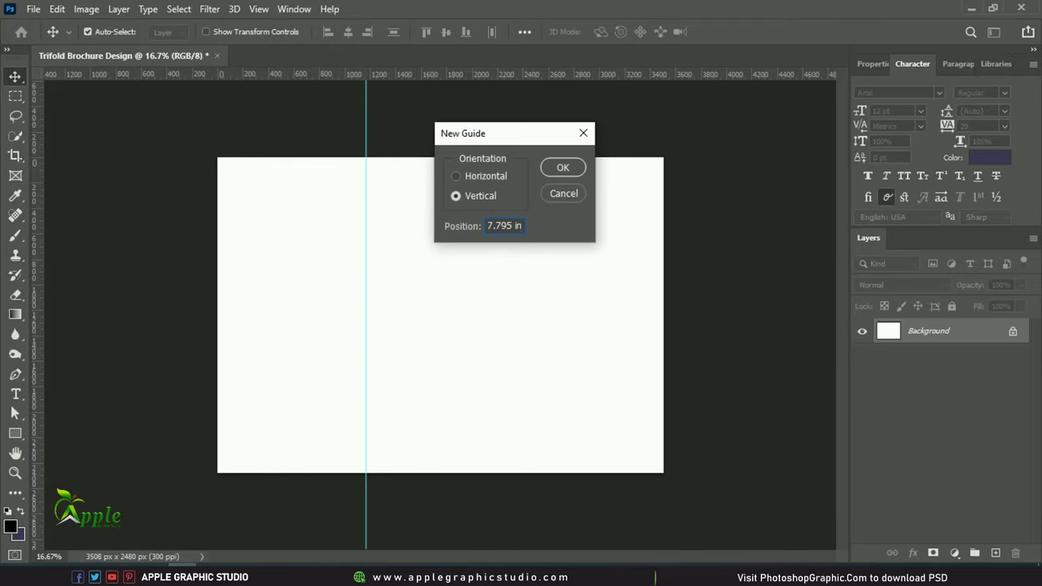
key(Return)
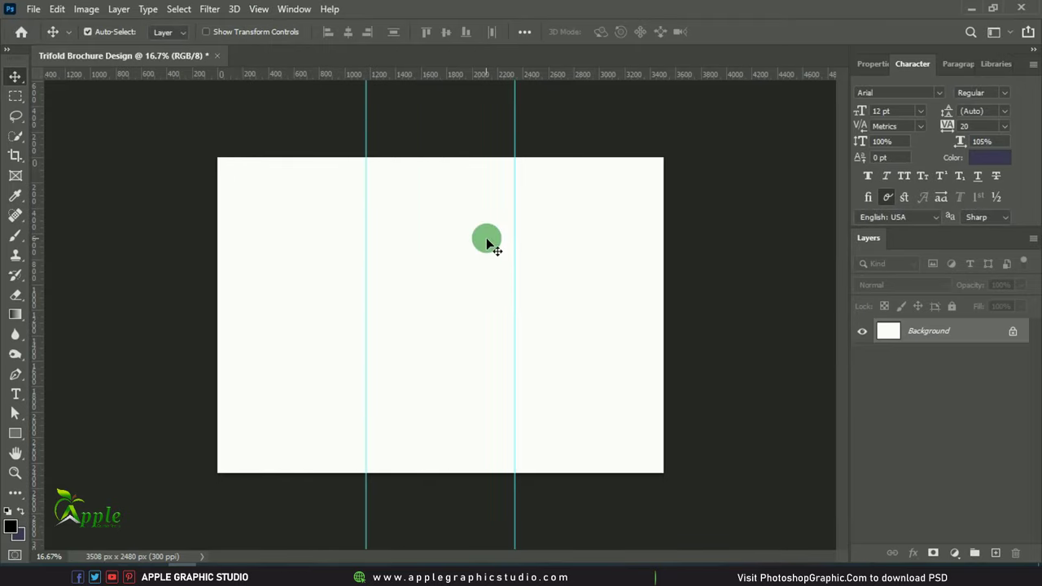
click(15, 439)
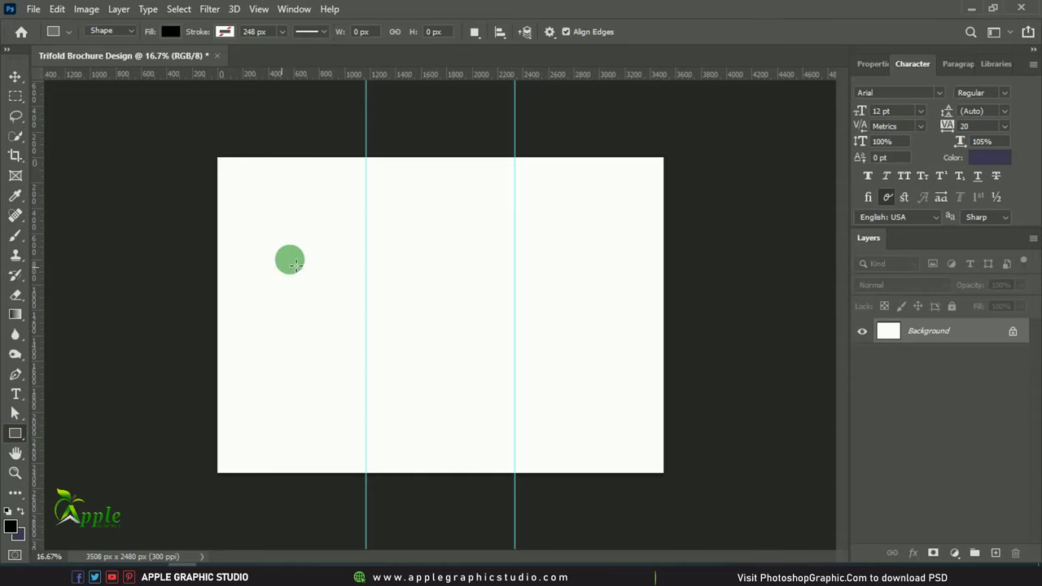
Step: Draw a large black rectangle over the page, leaving a white strip on top
mouse_move(692, 148)
mouse_down()
mouse_move(238, 493)
mouse_move(120, 449)
mouse_up()
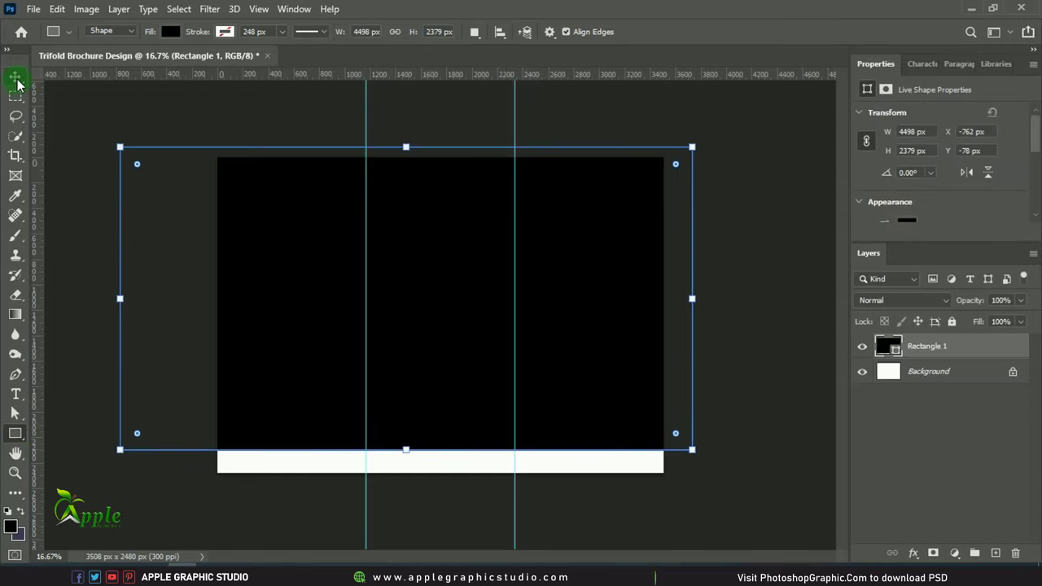
click(16, 76)
drag(281, 244, 303, 281)
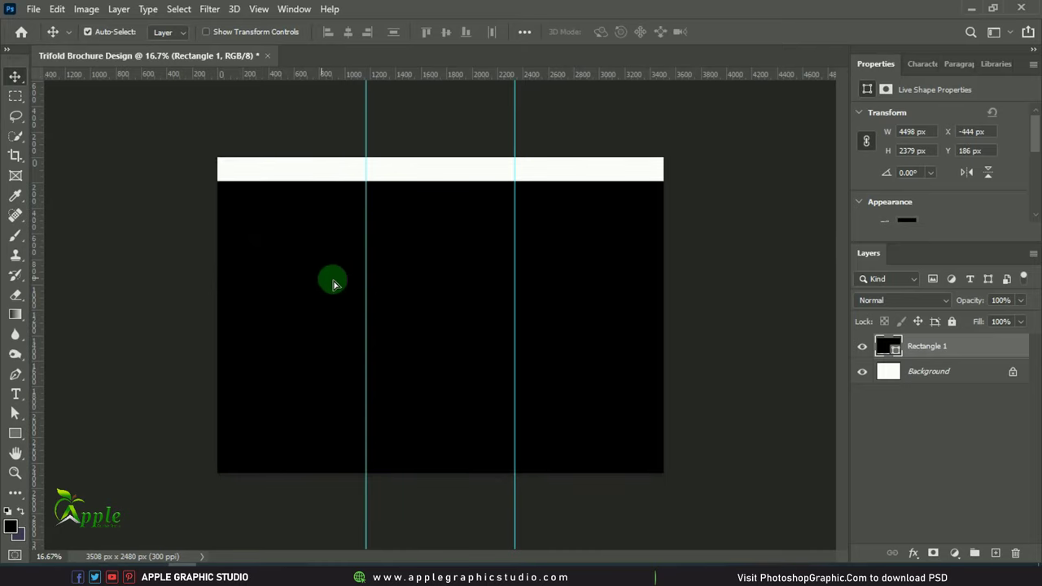
Step: Rotate the rectangle about -25.5° and position it across the lower page
click(57, 9)
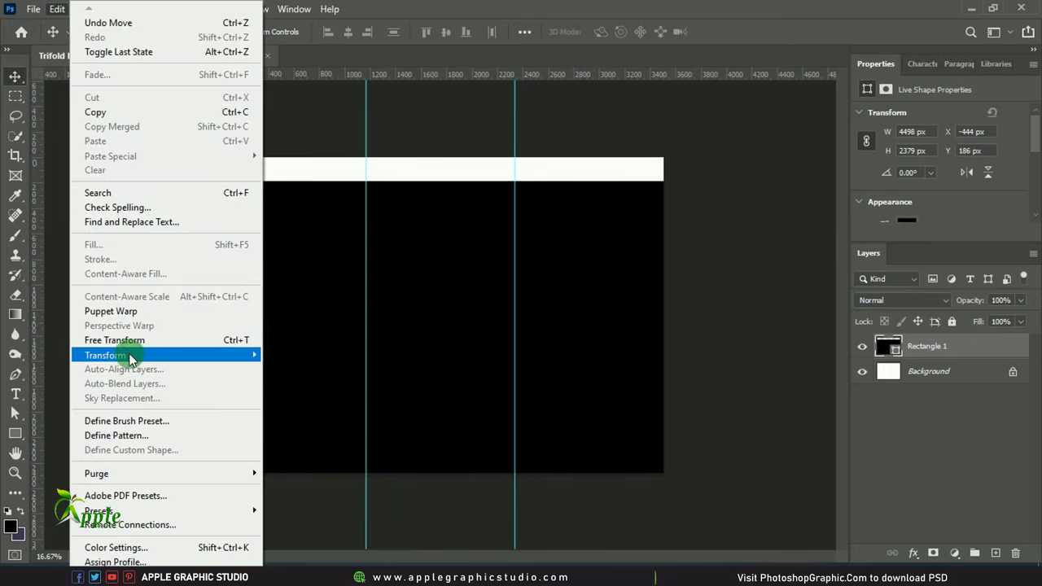
click(122, 340)
drag(766, 365, 779, 235)
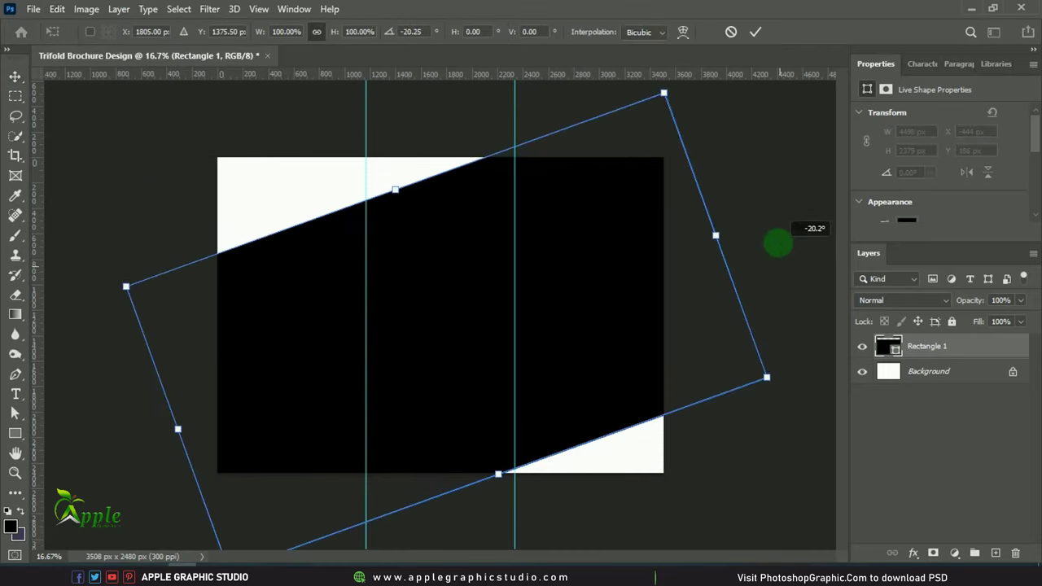
drag(477, 300, 431, 472)
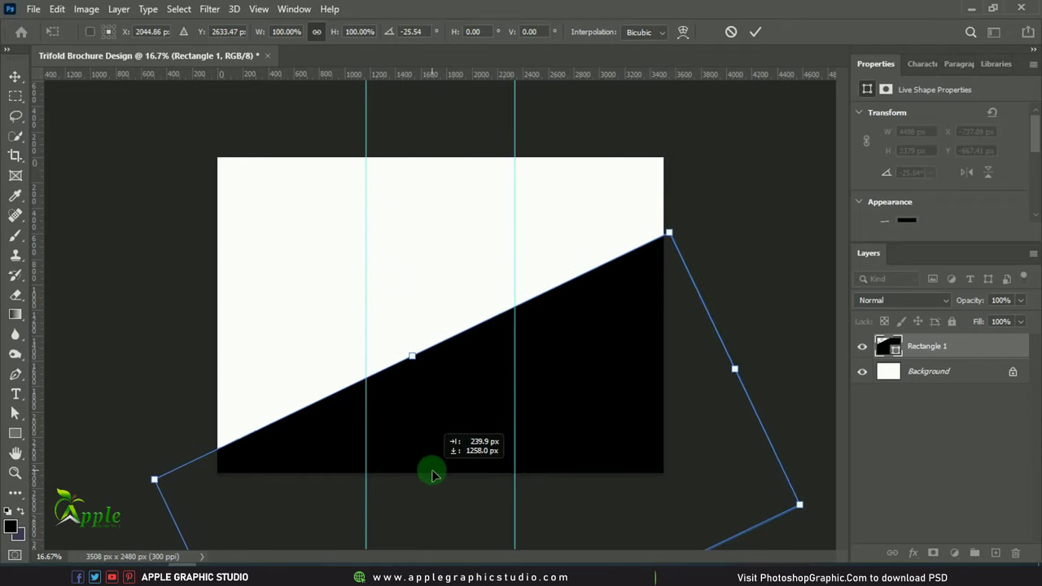
mouse_move(514, 389)
mouse_down()
mouse_move(521, 383)
mouse_move(527, 394)
mouse_up()
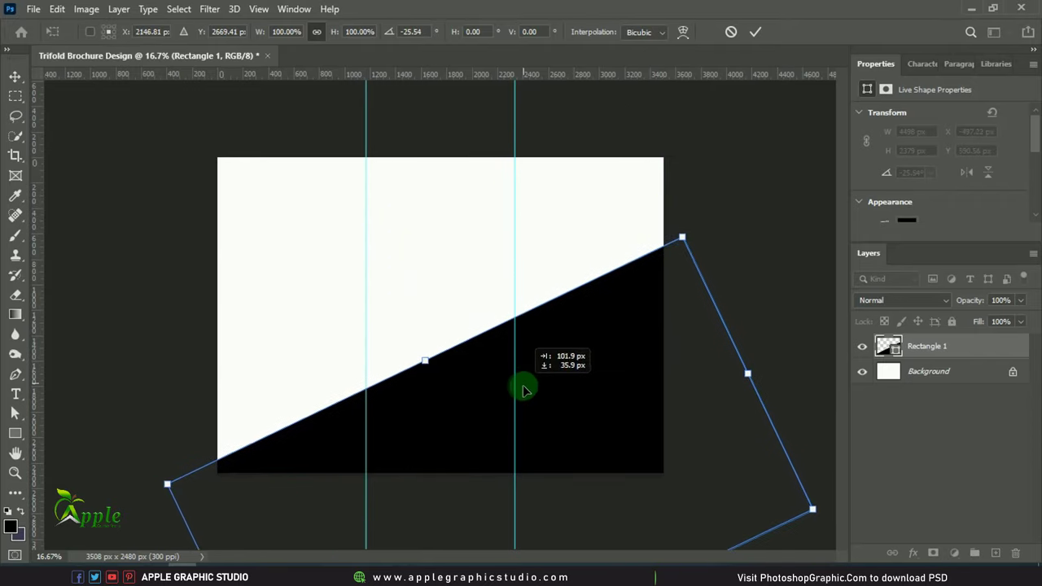
click(755, 32)
click(766, 271)
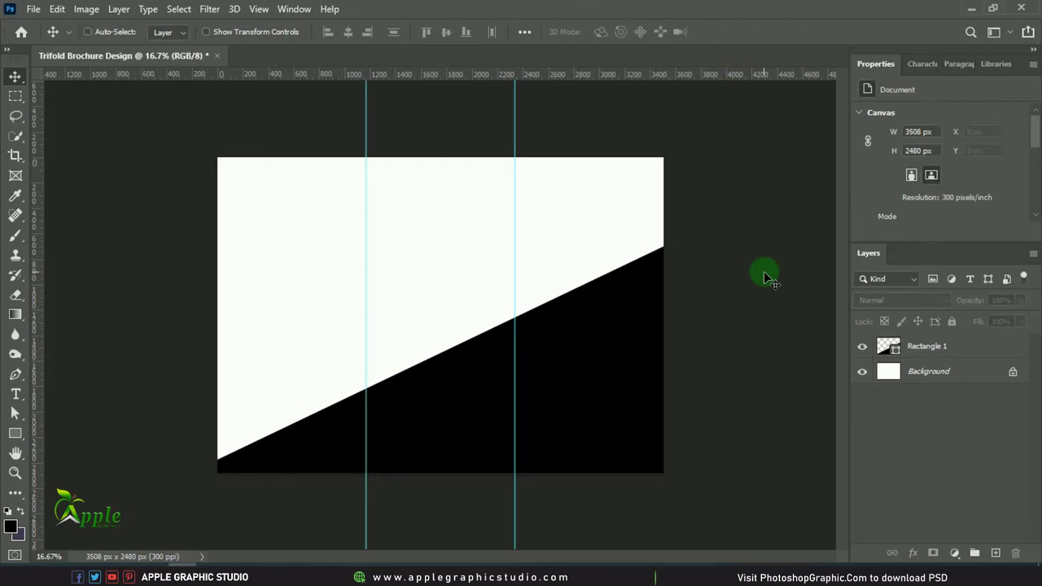
Step: Fill Rectangle 1 with green #088e1e
ctrl+click(491, 263)
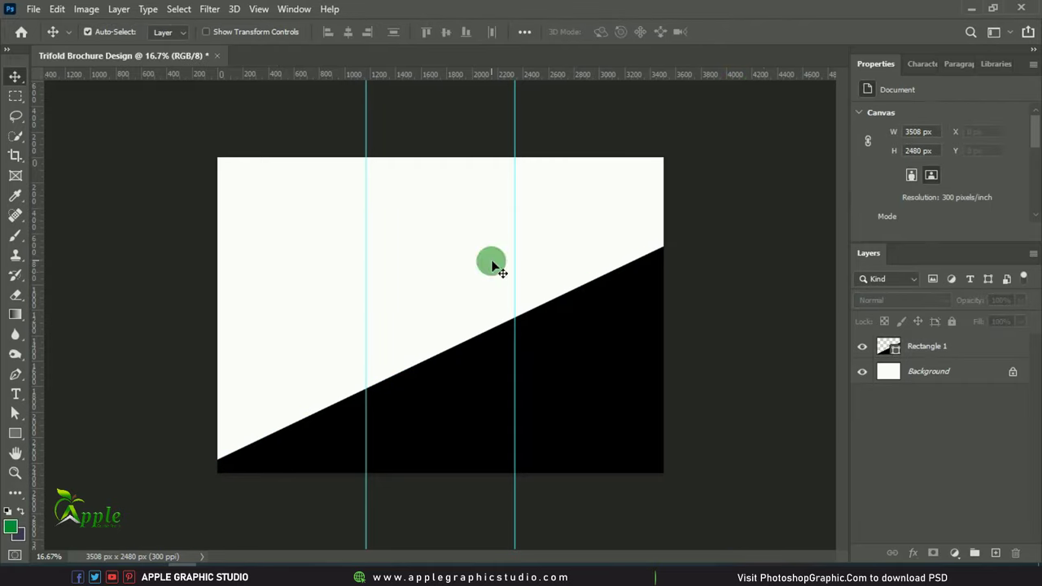
double_click(898, 352)
click(11, 527)
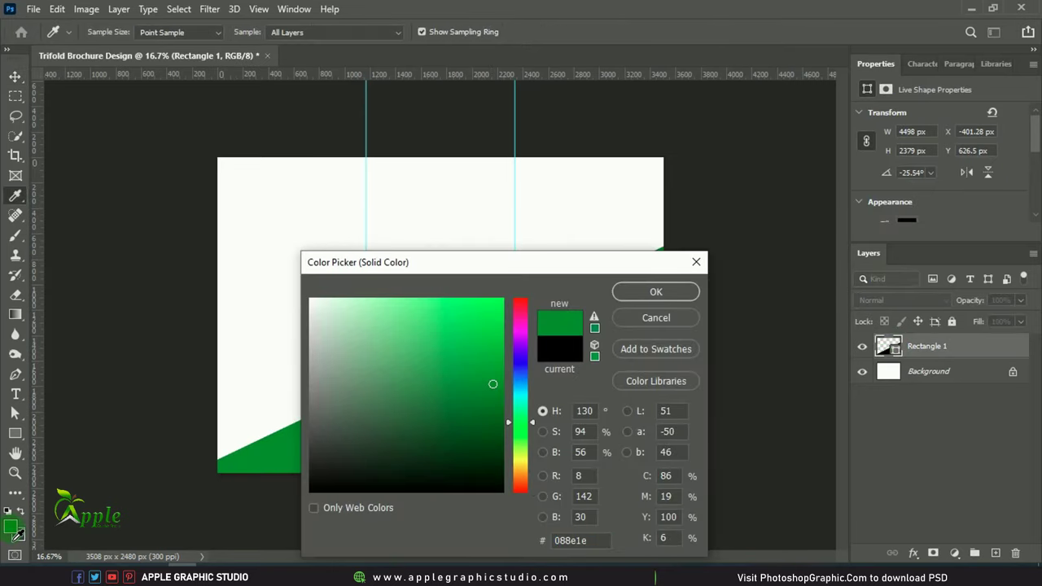
click(643, 299)
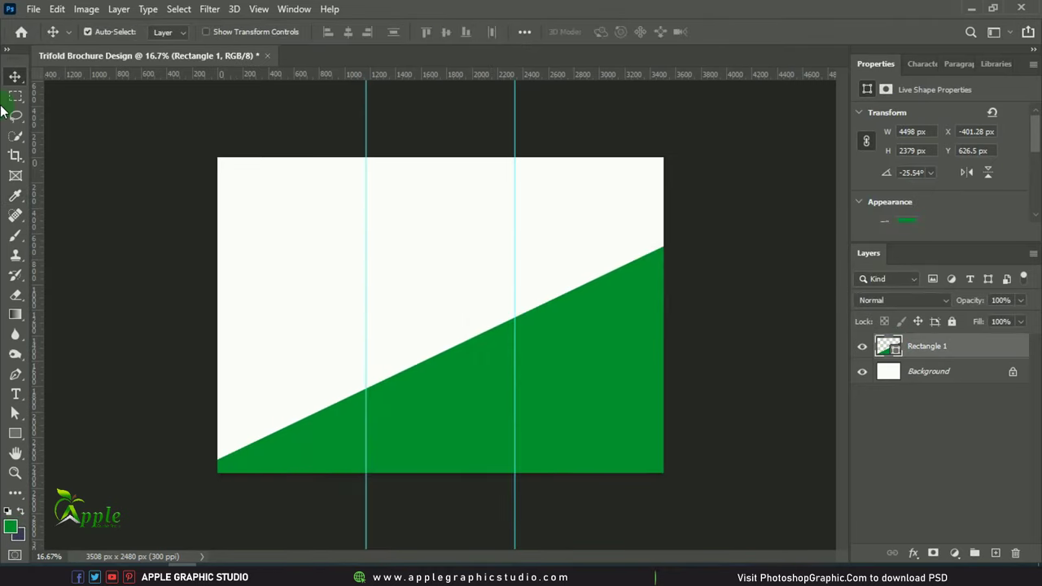
click(135, 139)
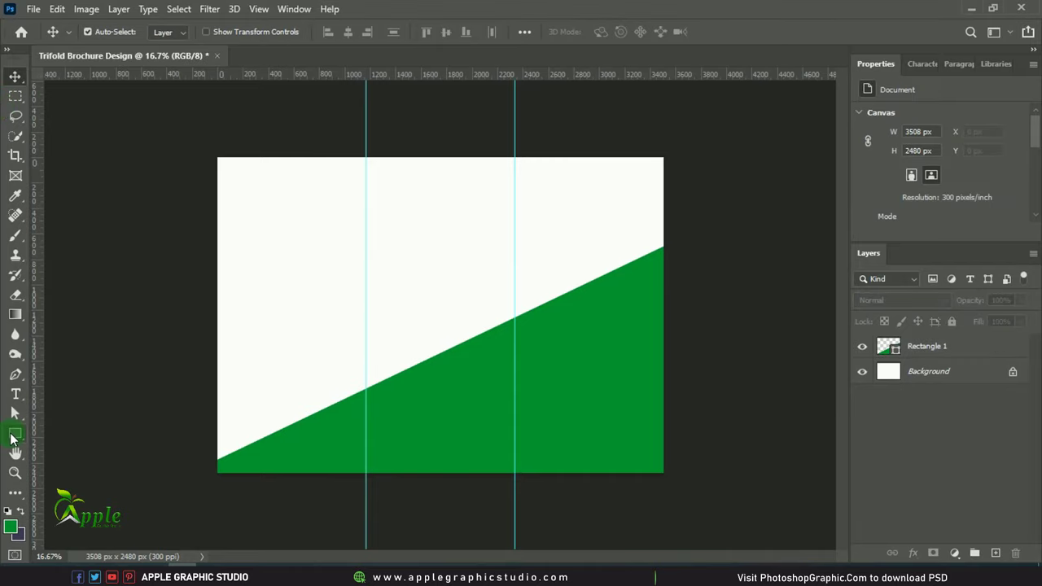
Step: Draw a six-sided polygon and move it into the white area
click(11, 439)
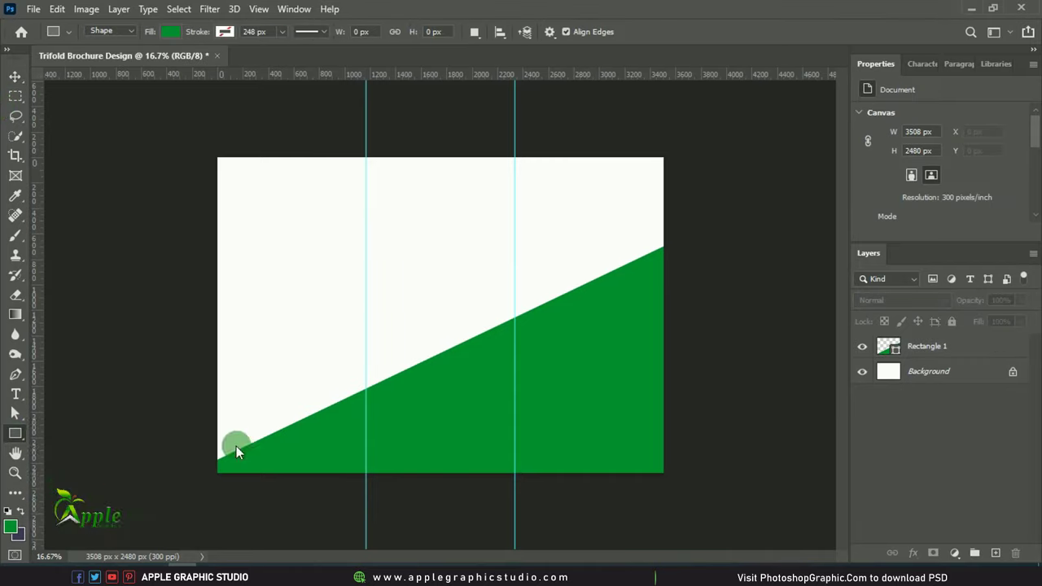
key(shift+u)
key(shift+u)
key(shift+u)
drag(542, 271, 597, 323)
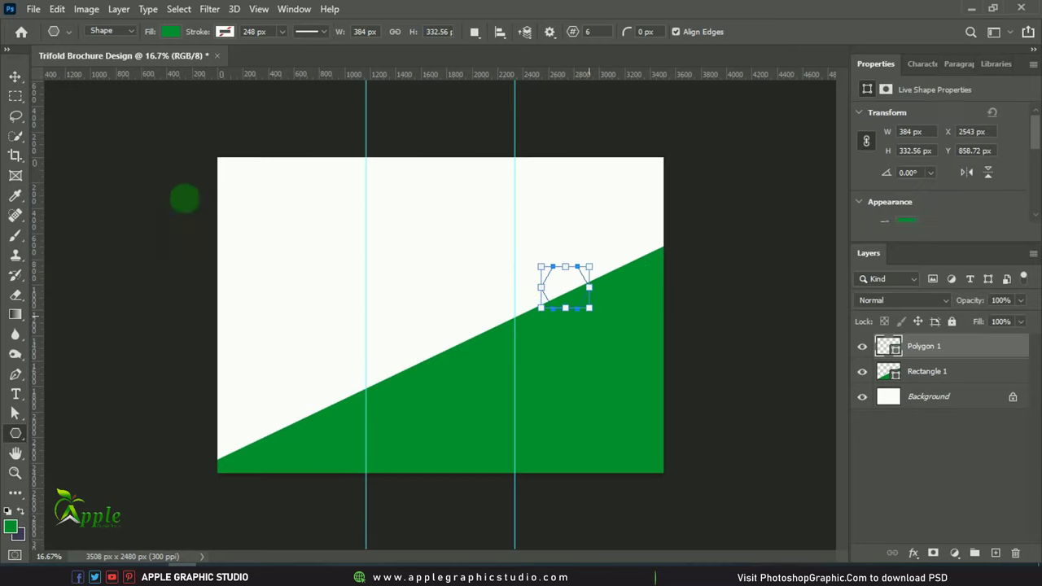
click(15, 76)
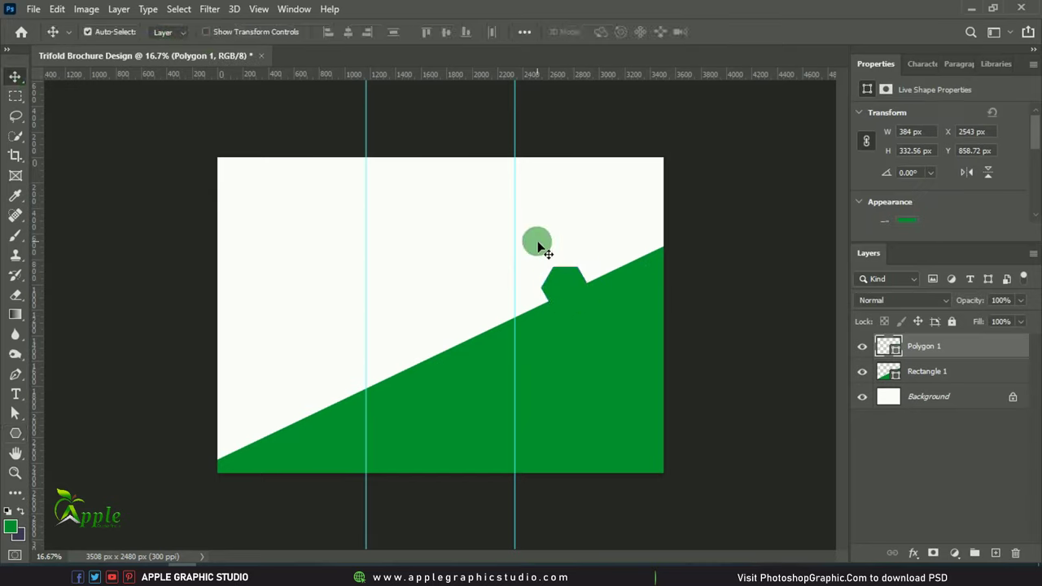
drag(569, 295, 407, 292)
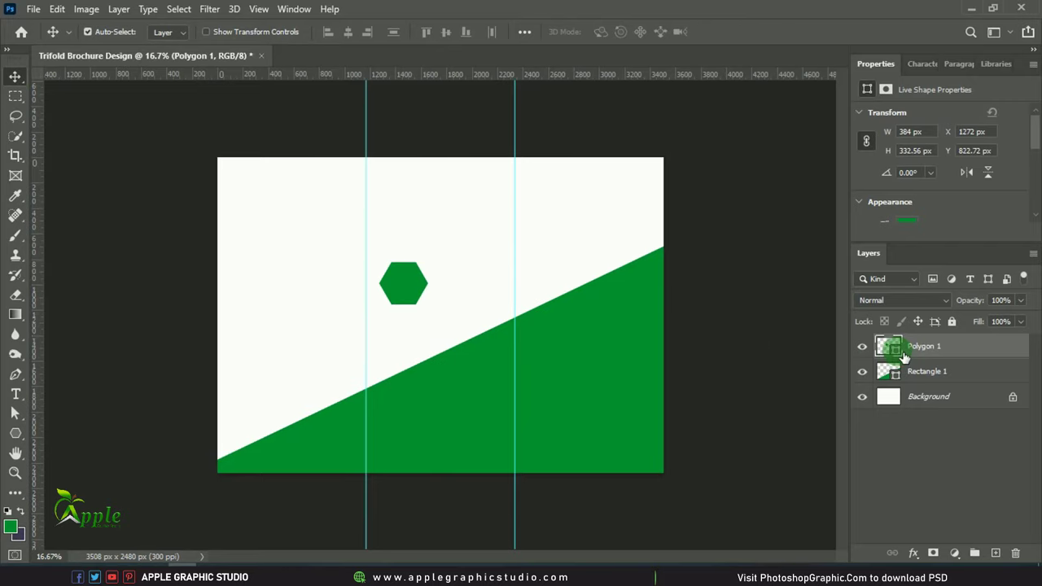
Step: Fill the hexagon with grey #8d8d8d
double_click(904, 356)
drag(342, 387, 295, 385)
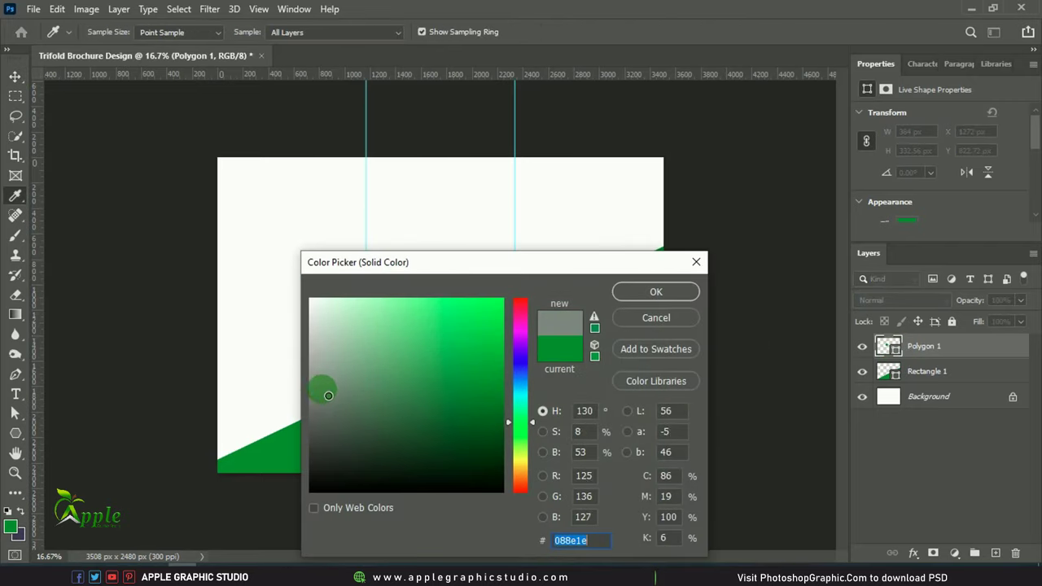
click(655, 291)
drag(407, 284, 420, 284)
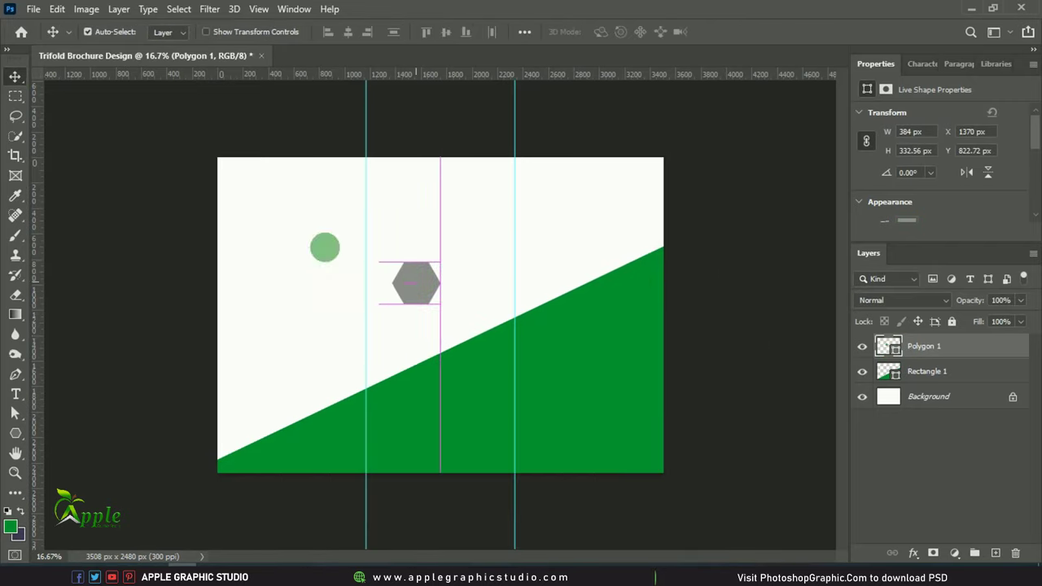
Step: Rotate the hexagon 90° and place it at the page's right edge
click(56, 10)
mouse_move(106, 355)
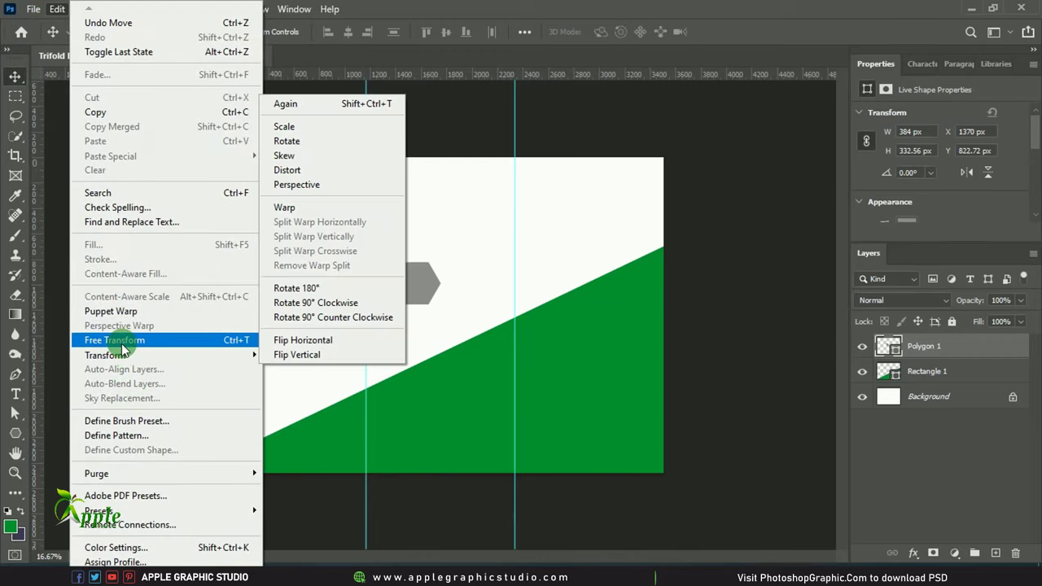
click(122, 341)
drag(453, 302, 394, 366)
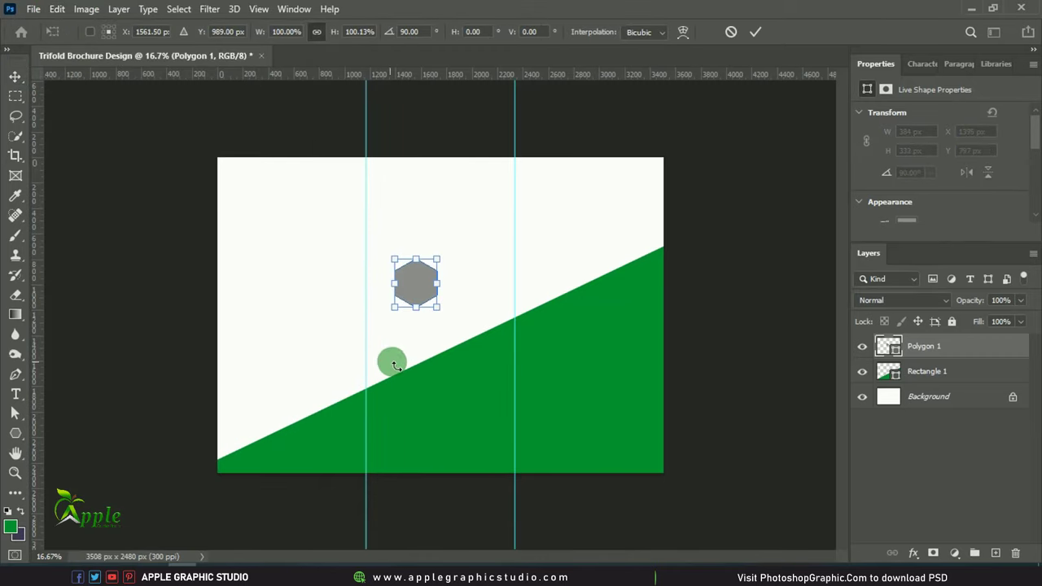
click(755, 33)
click(749, 38)
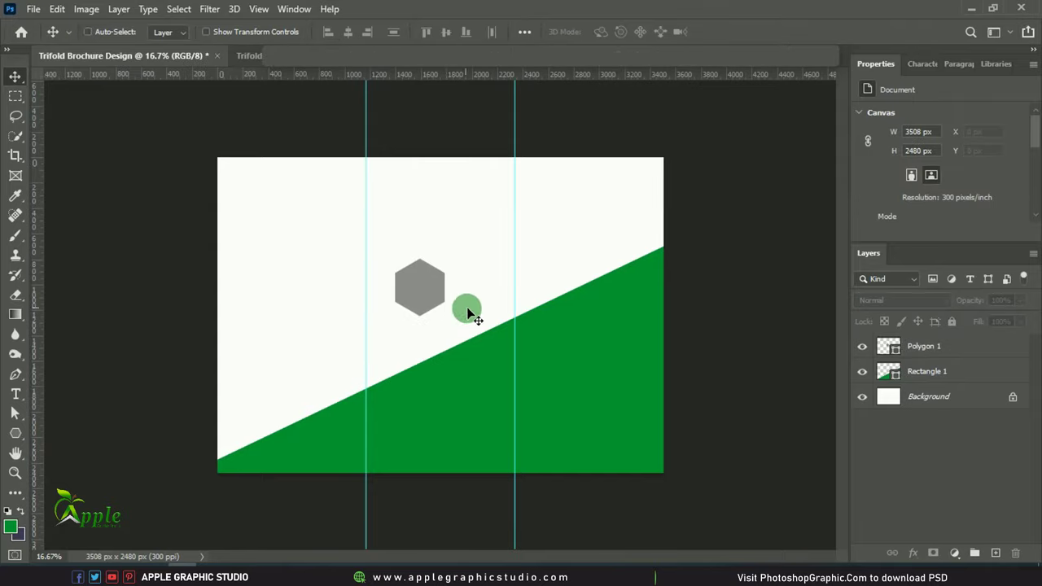
mouse_move(412, 288)
mouse_down()
mouse_move(655, 319)
mouse_move(656, 346)
mouse_move(595, 353)
mouse_move(626, 356)
mouse_up()
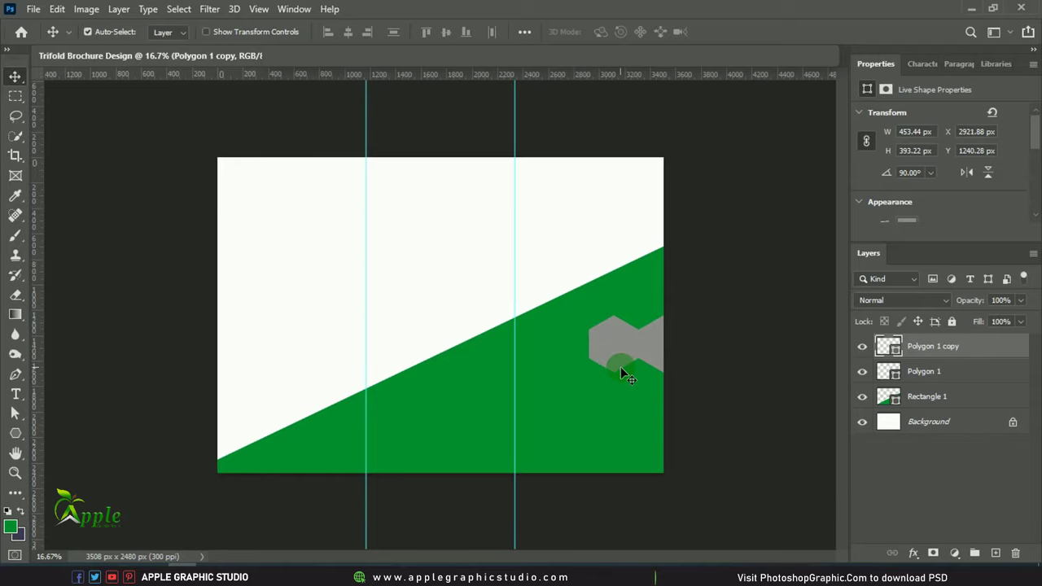
Step: Set the hexagon's stroke colour to white
ctrl+click(622, 352)
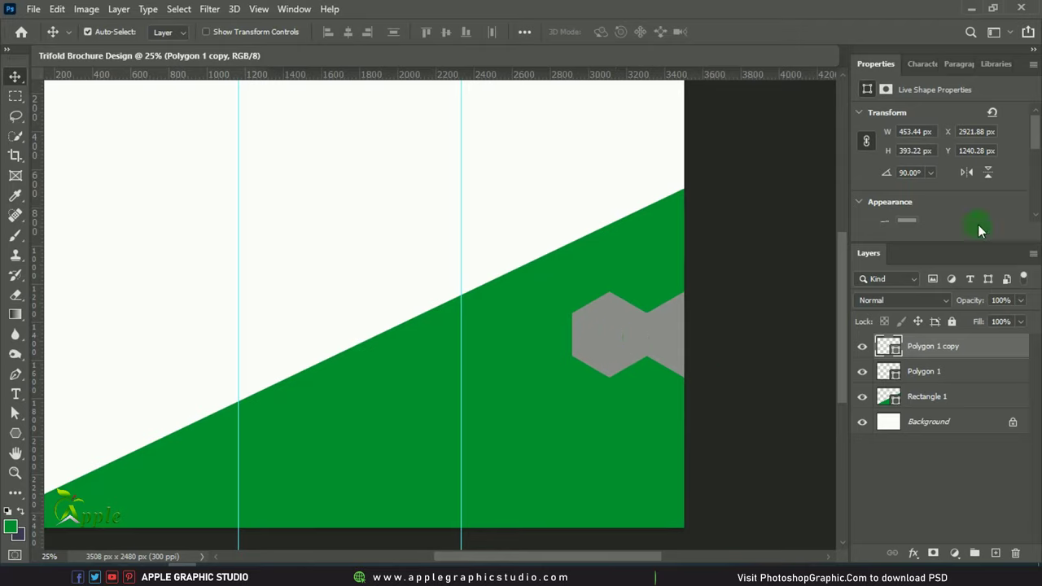
drag(1034, 145, 1036, 180)
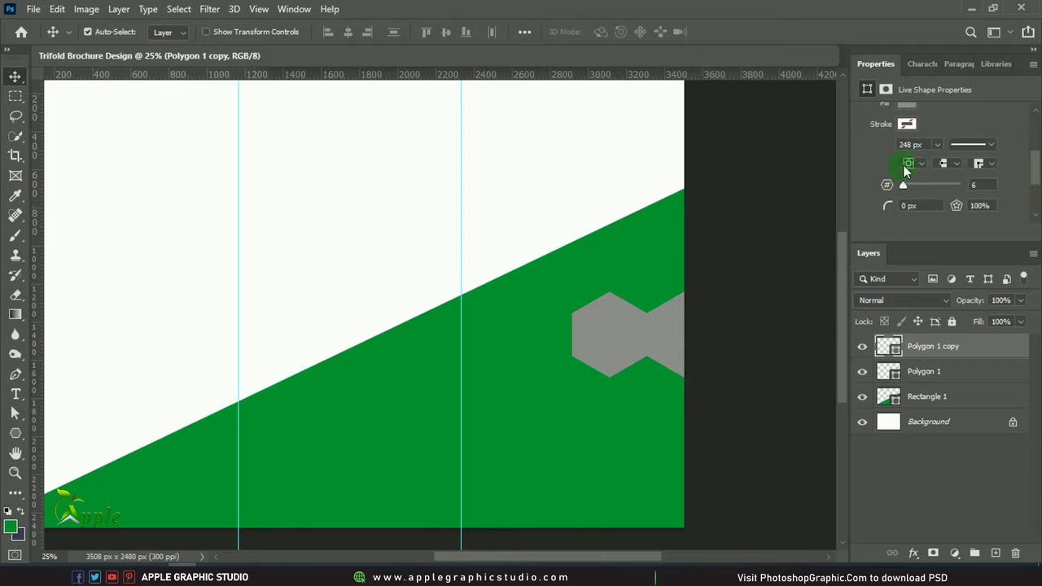
click(907, 125)
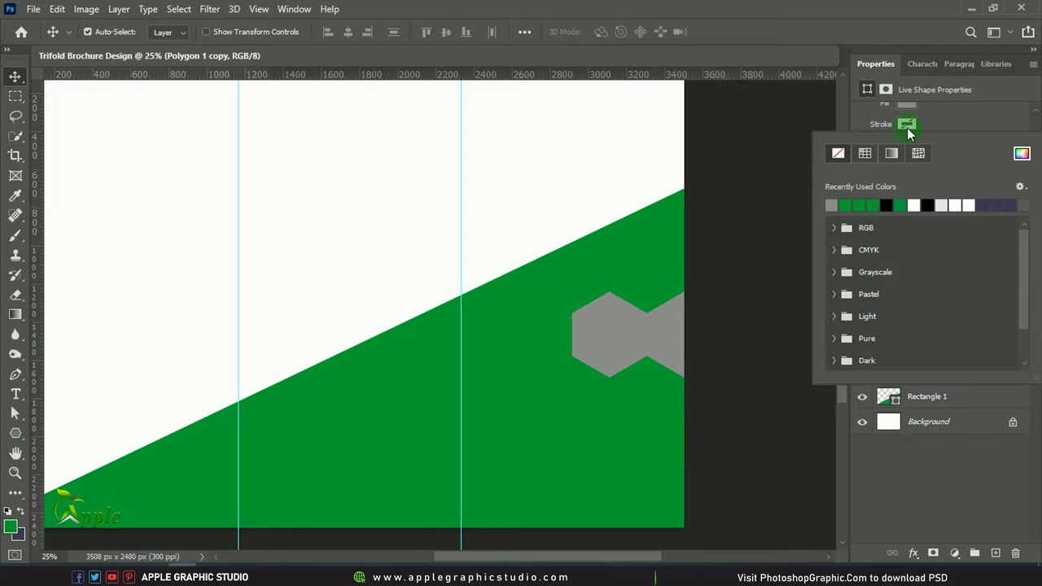
click(948, 206)
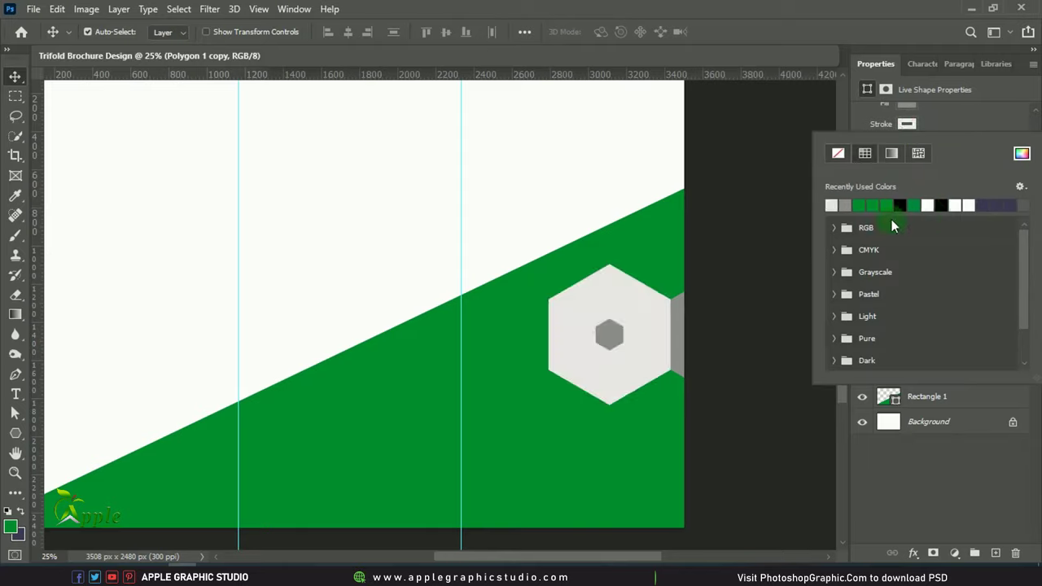
click(985, 122)
Step: Set the hexagon's stroke width to 15 px and Alt-drag a copy upward
click(15, 439)
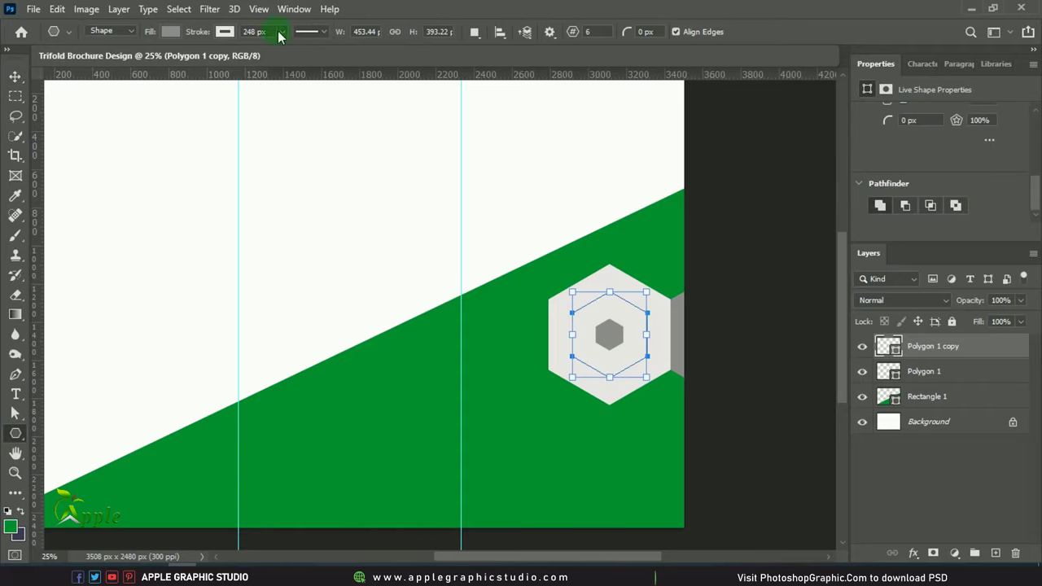
drag(259, 53, 236, 49)
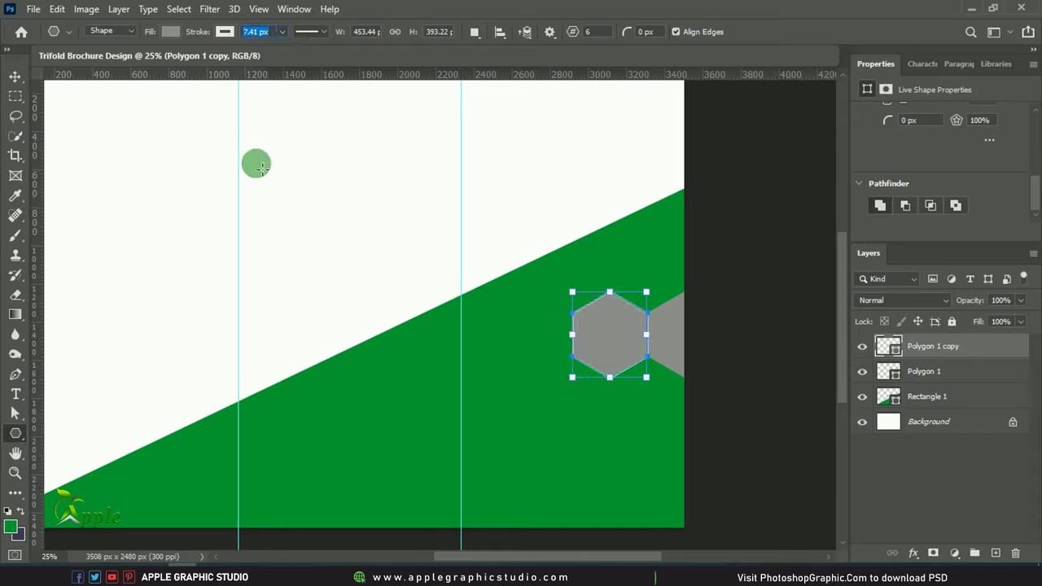
text(8)
key(Return)
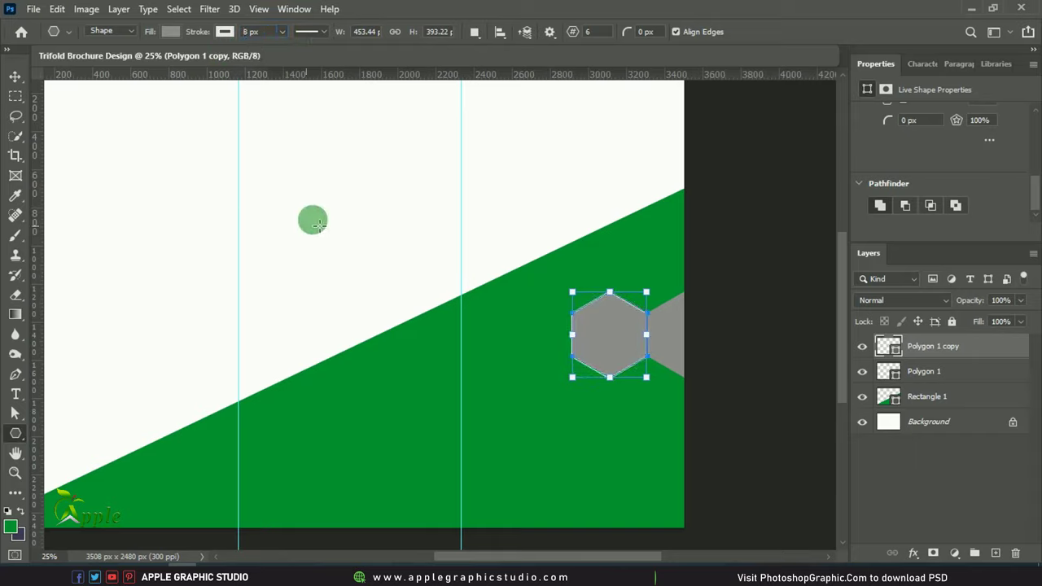
click(16, 77)
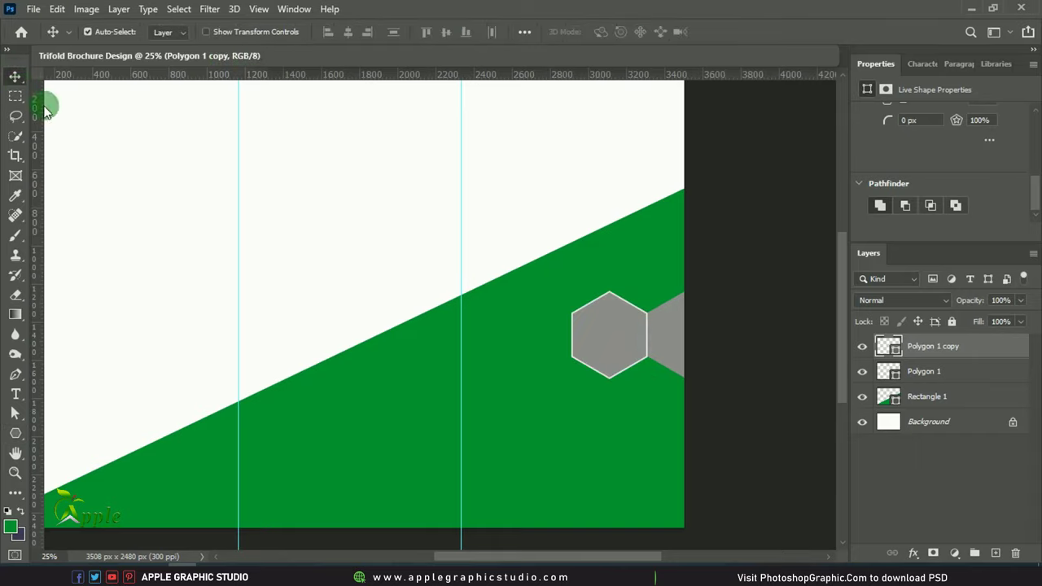
click(950, 64)
click(875, 64)
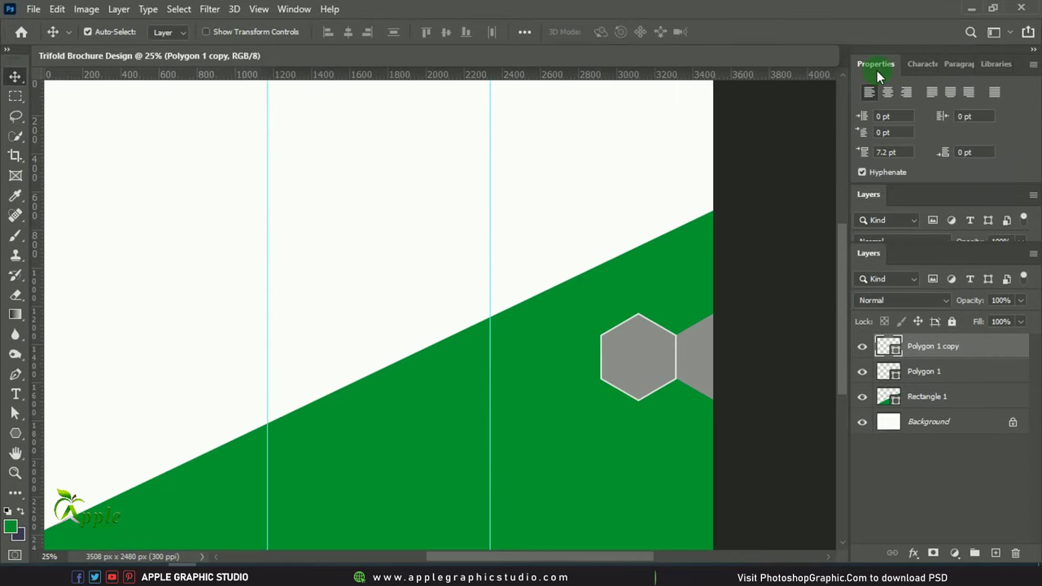
scroll(942, 171, down, 3)
click(927, 221)
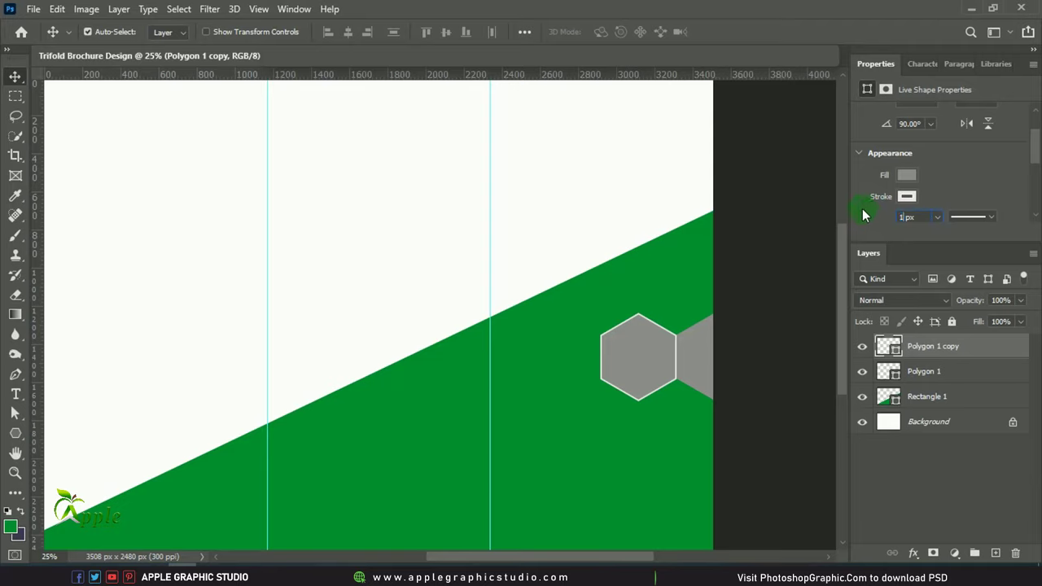
click(822, 216)
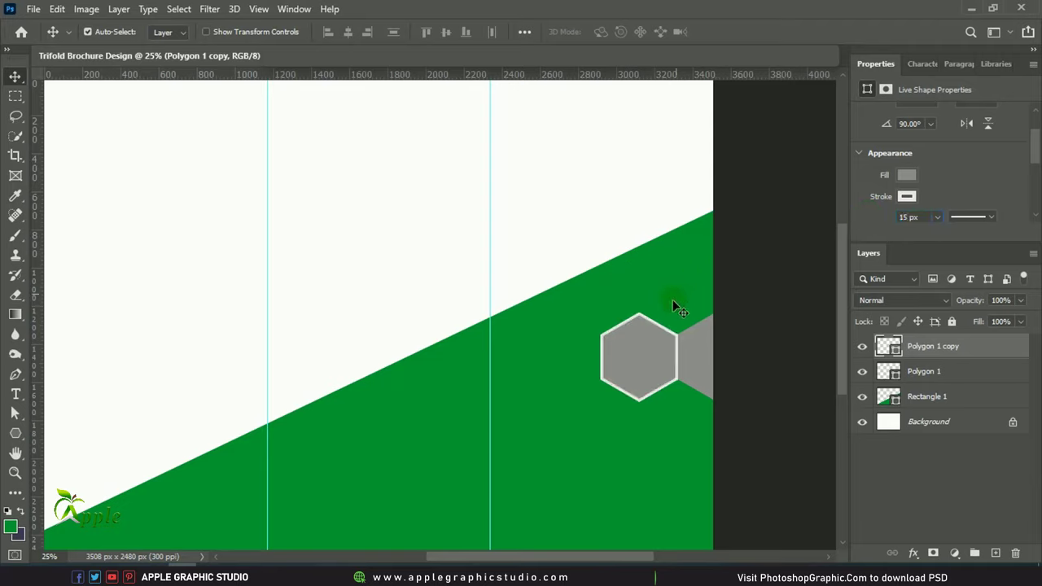
mouse_move(655, 350)
mouse_down()
mouse_move(687, 289)
mouse_move(577, 323)
mouse_move(478, 313)
mouse_move(499, 328)
mouse_up()
Step: Add three more hexagon copies on top, extending the honeycomb to eight hexagons
key(ctrl+j)
scroll(698, 333, up, 1)
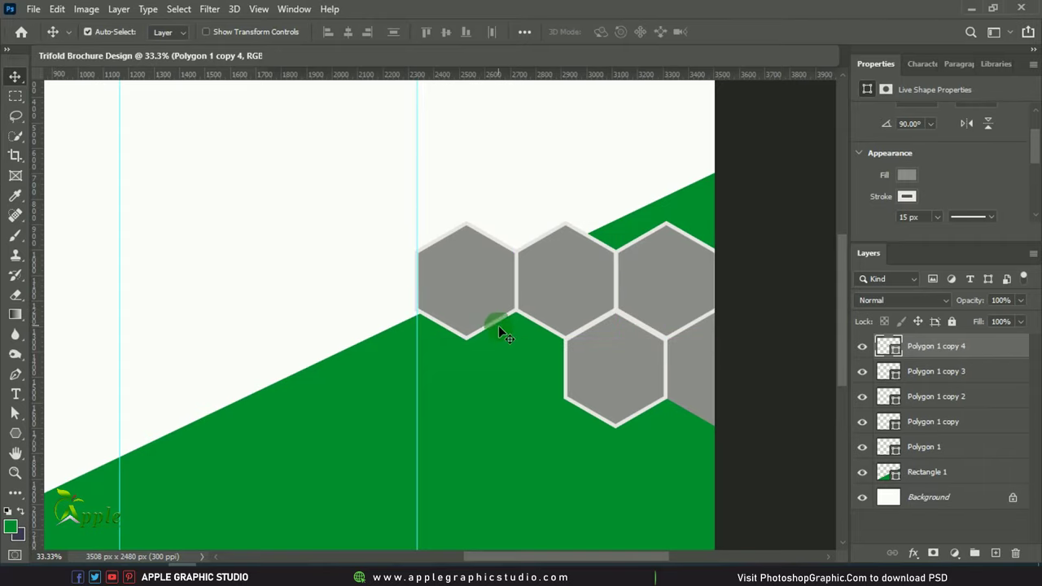
shift+click(908, 444)
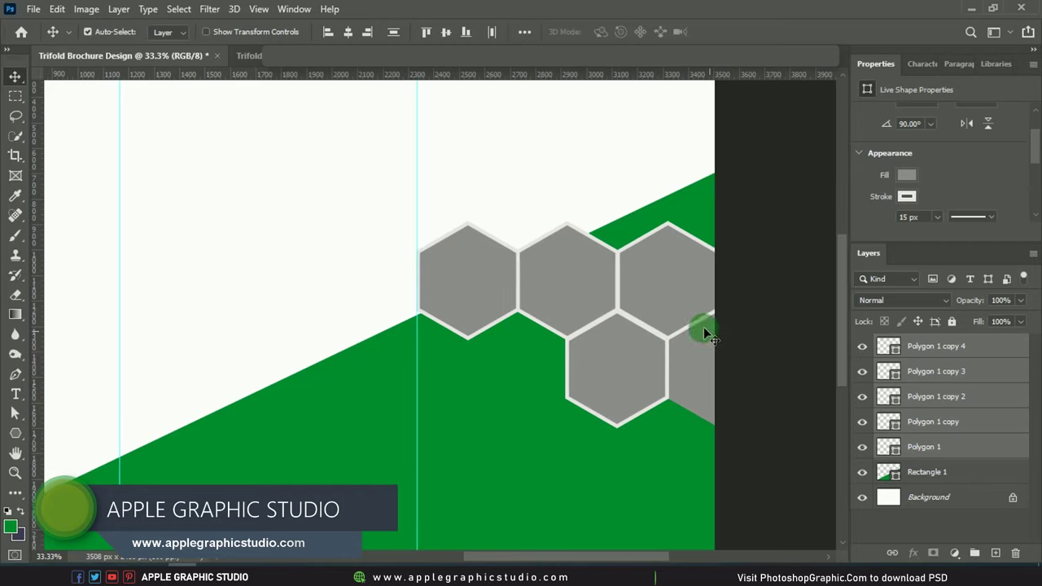
drag(801, 272, 766, 309)
alt+click(763, 254)
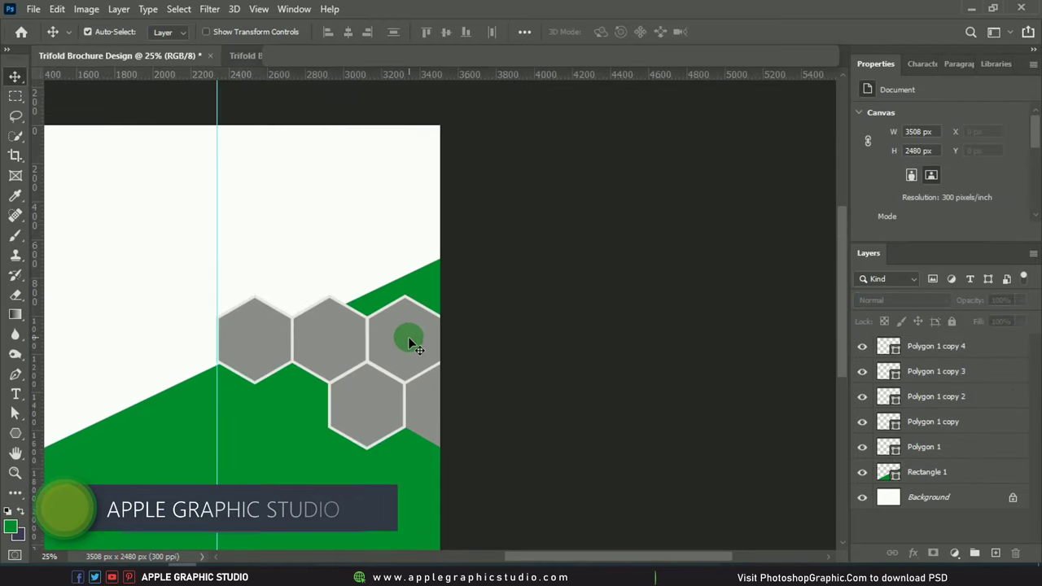
mouse_move(402, 350)
mouse_down()
mouse_move(366, 275)
mouse_move(366, 287)
mouse_up()
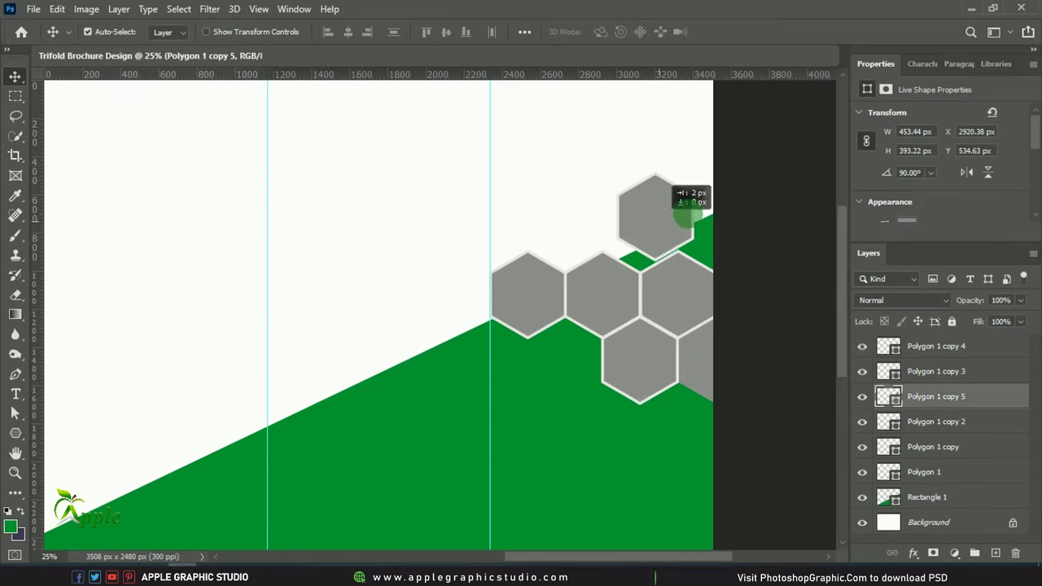
mouse_move(663, 224)
mouse_down()
mouse_move(692, 265)
mouse_move(690, 235)
mouse_move(575, 237)
mouse_up()
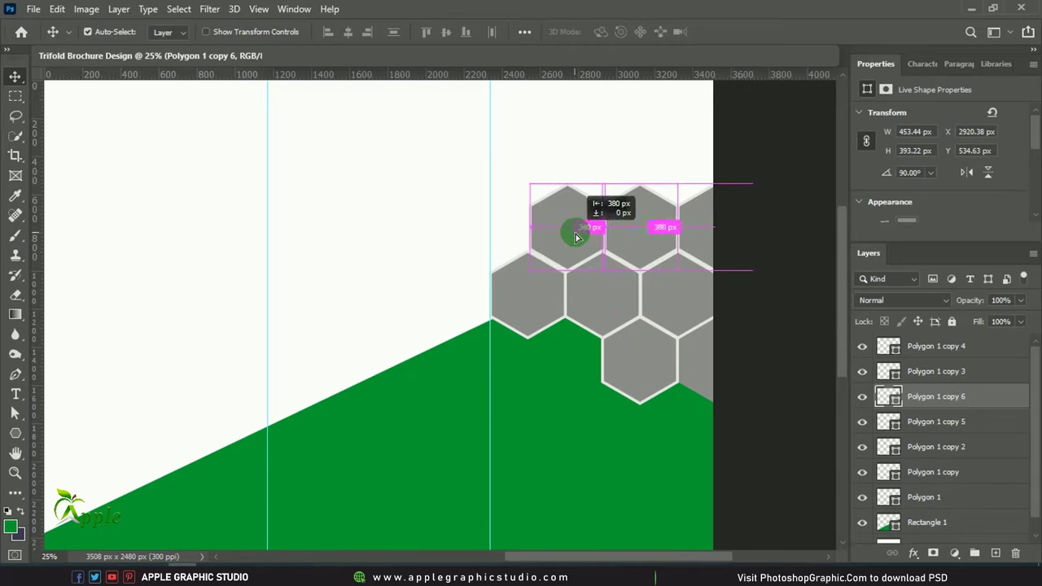
key(ctrl+j)
scroll(698, 223, down, 2)
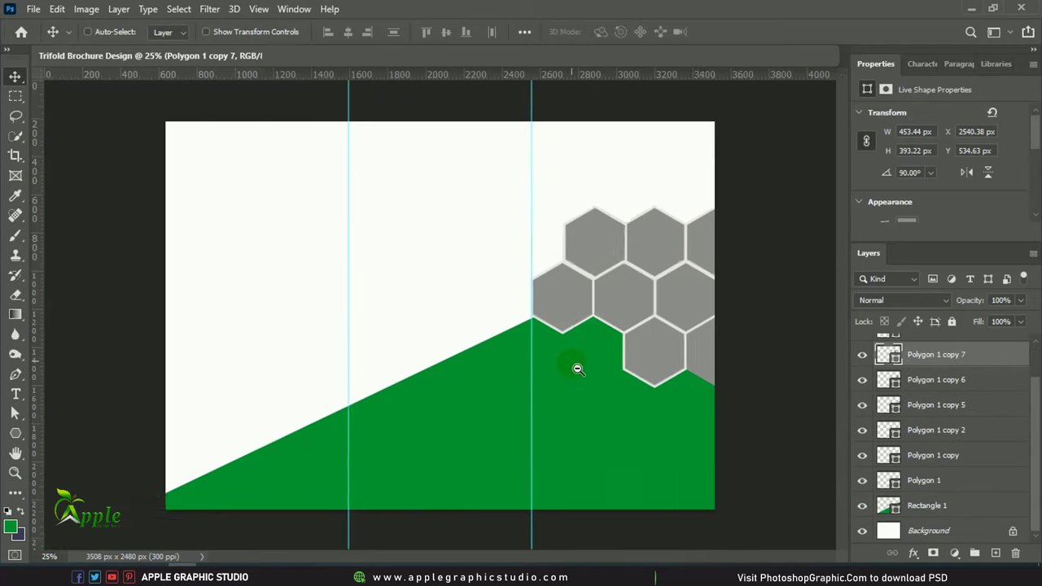
click(570, 406)
Step: Enlarge the green band past the page edges and tilt it more steeply
click(70, 122)
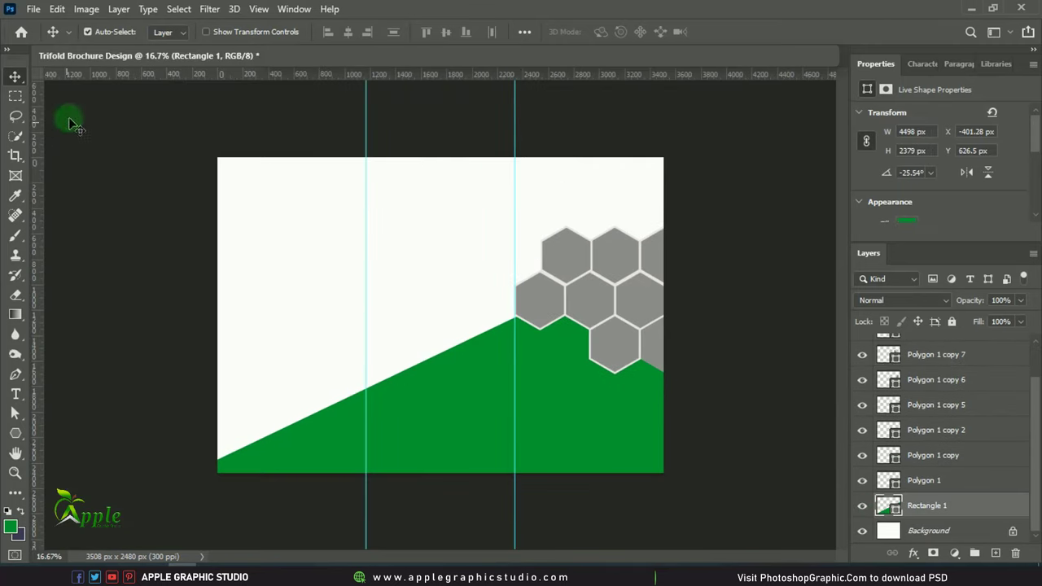
click(57, 8)
click(129, 340)
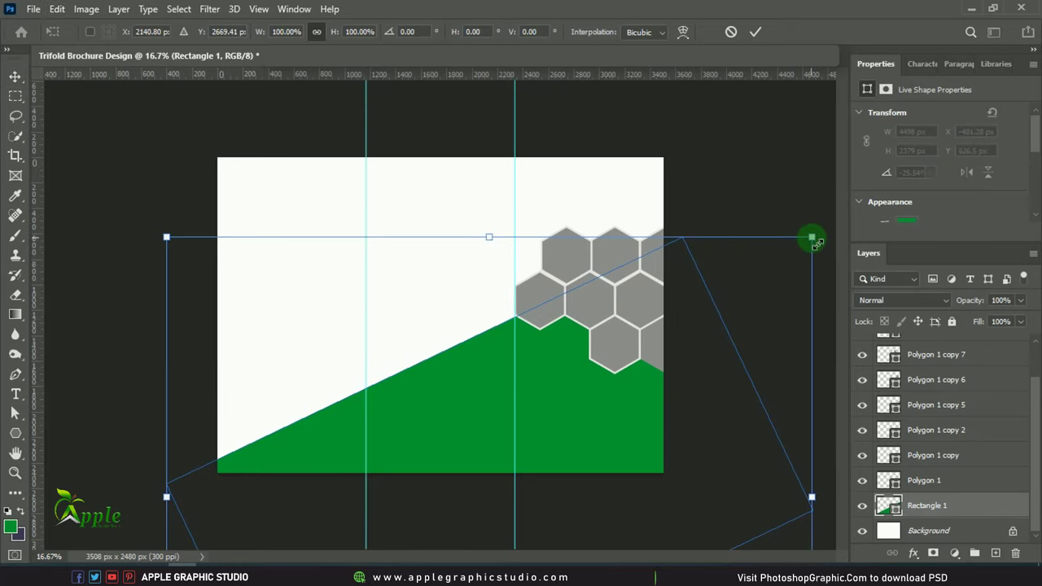
drag(812, 237, 887, 177)
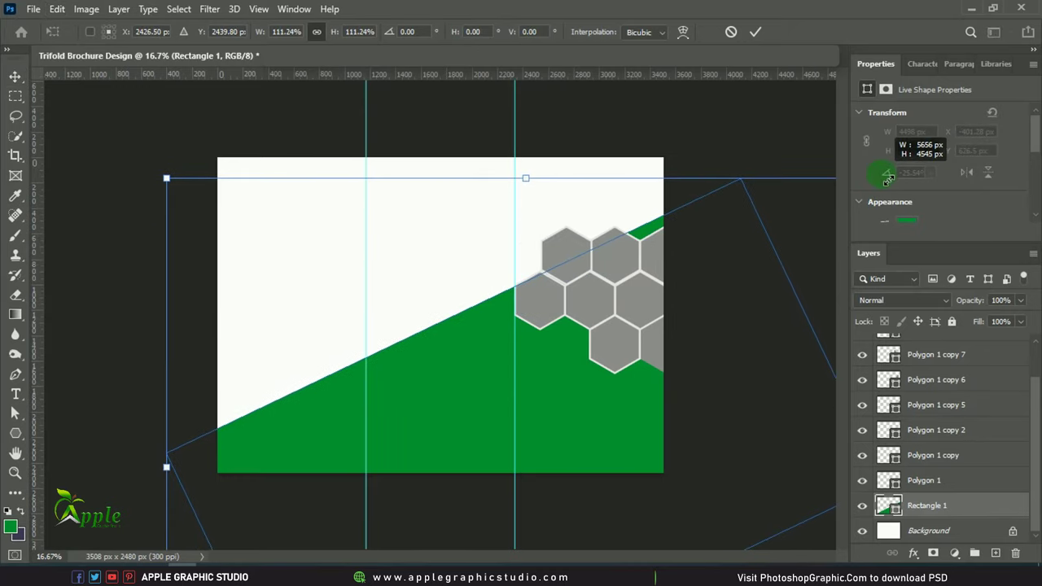
drag(779, 163, 768, 135)
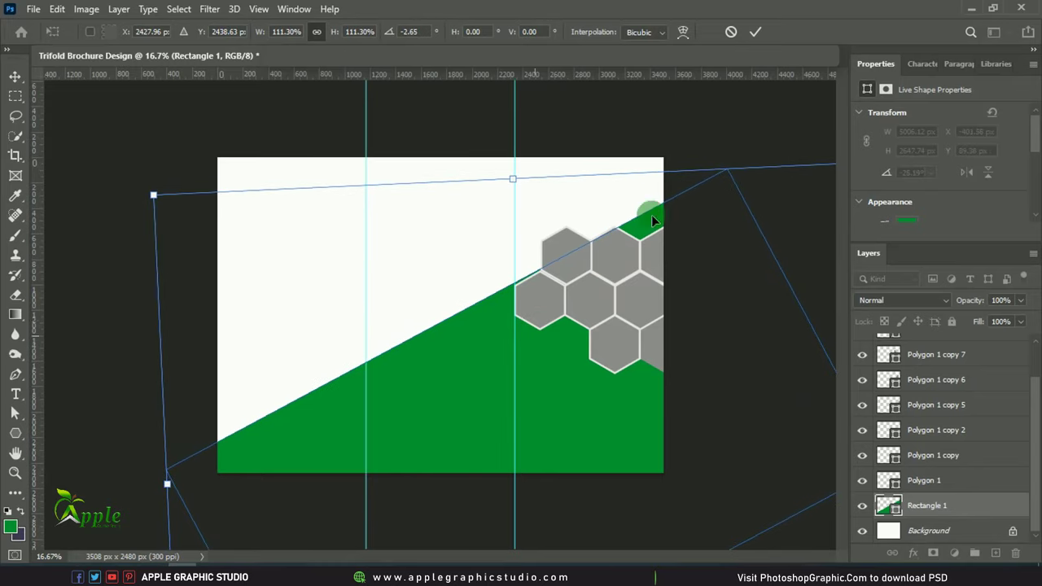
drag(500, 368, 504, 359)
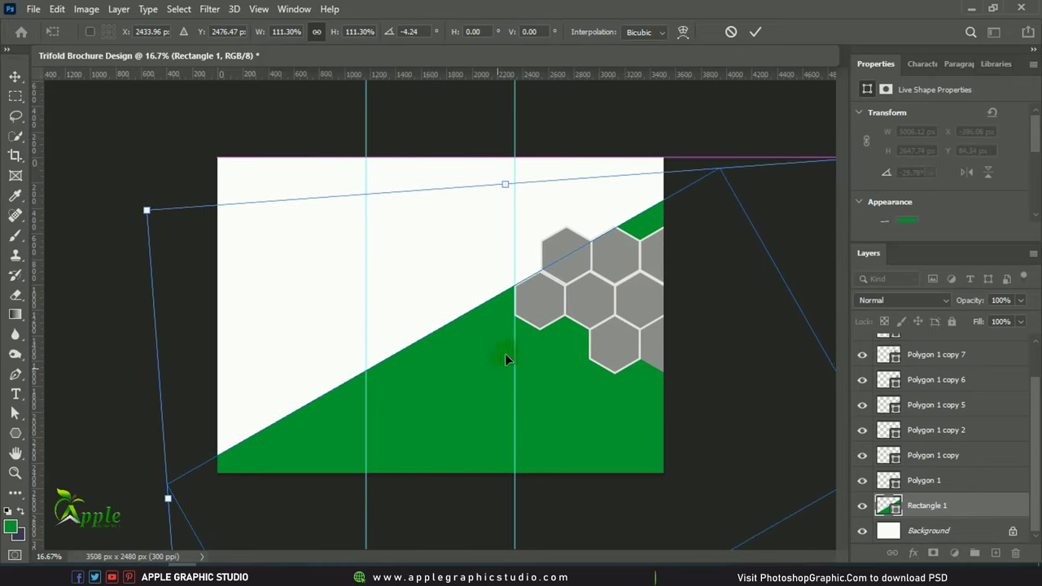
click(754, 33)
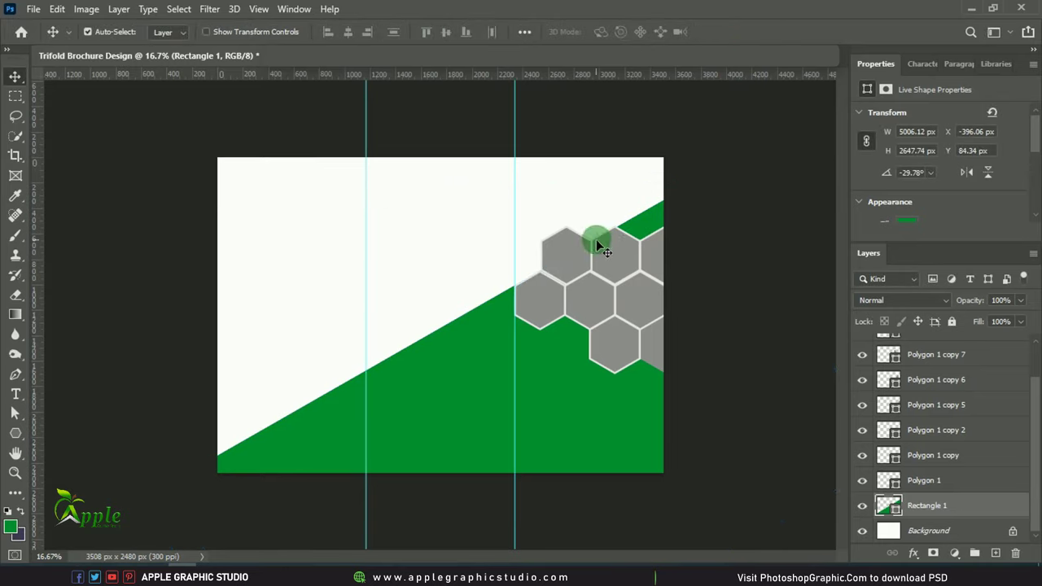
Step: Add a ninth hexagon at the top-right edge and group all hexagons into Group 1
drag(606, 269, 636, 214)
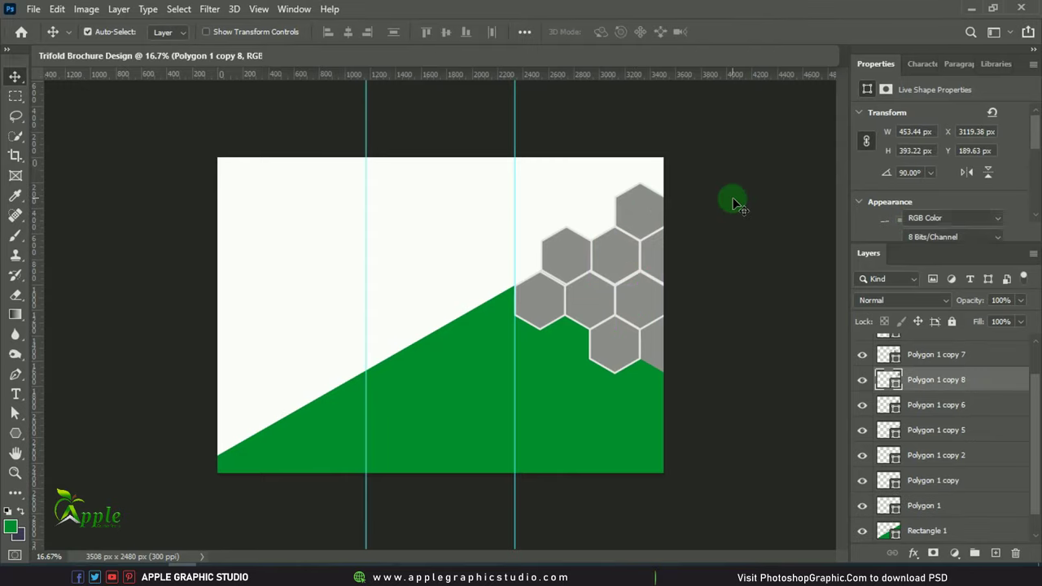
shift+click(943, 487)
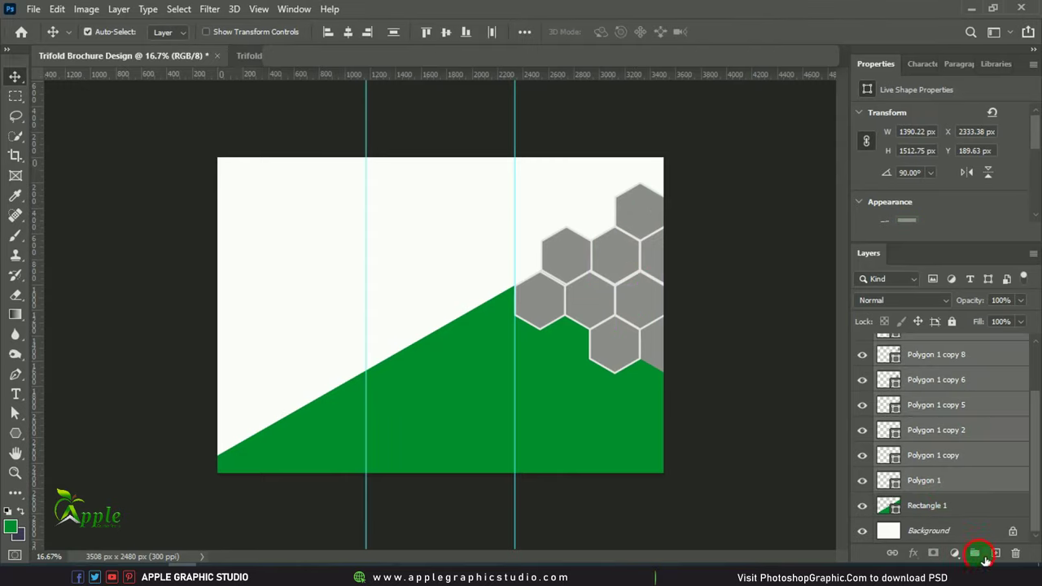
click(976, 554)
click(862, 342)
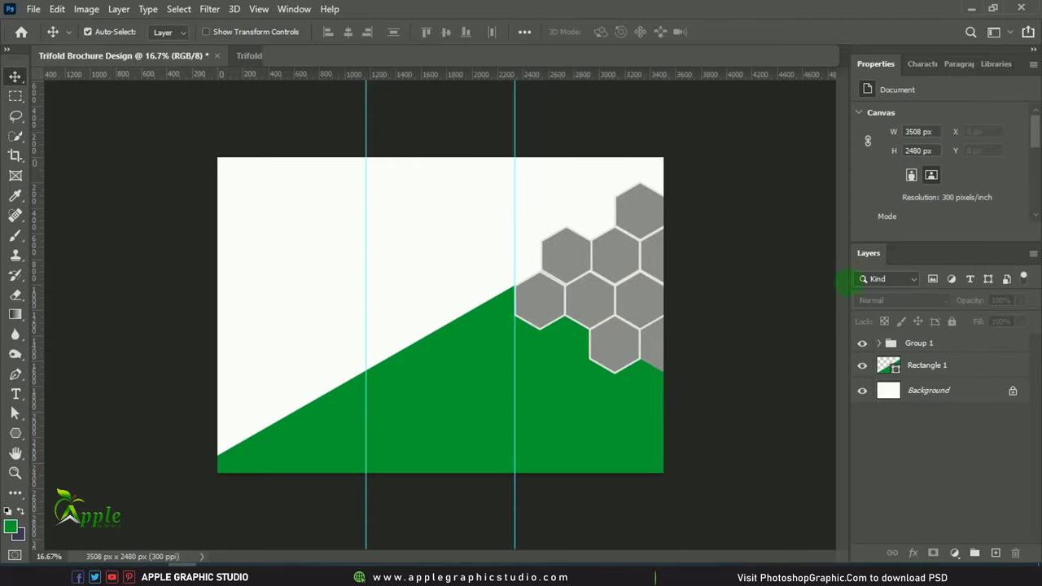
Step: Draw a green triangle at the lower left against the page edge
right_click(11, 438)
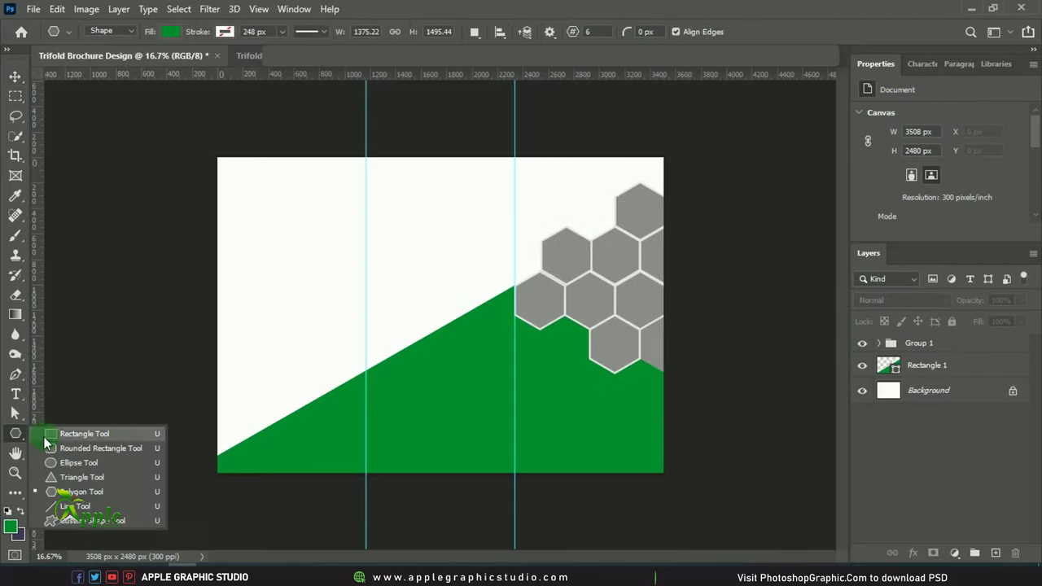
click(57, 479)
drag(224, 348, 392, 486)
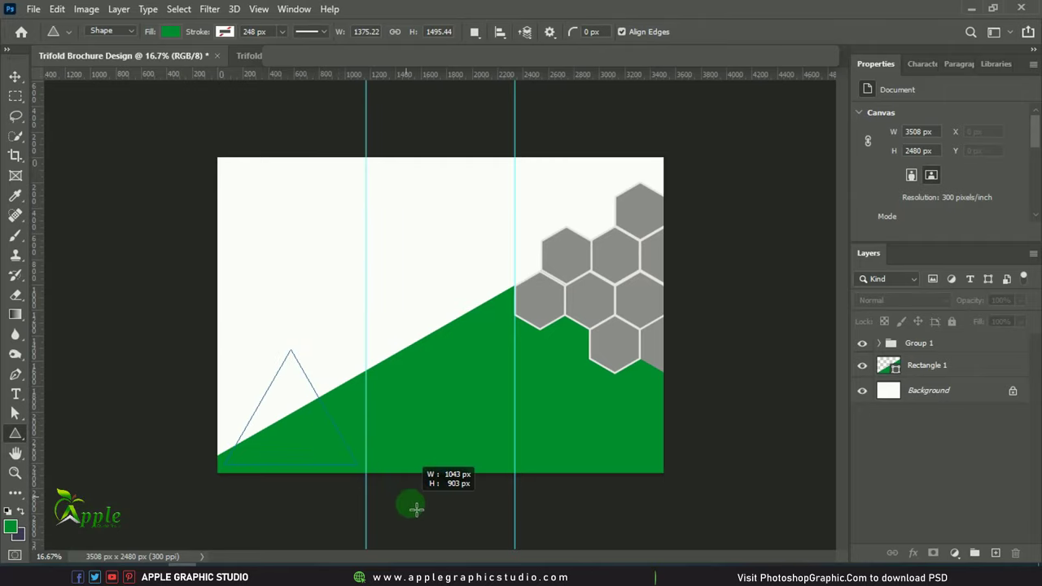
drag(392, 486, 422, 516)
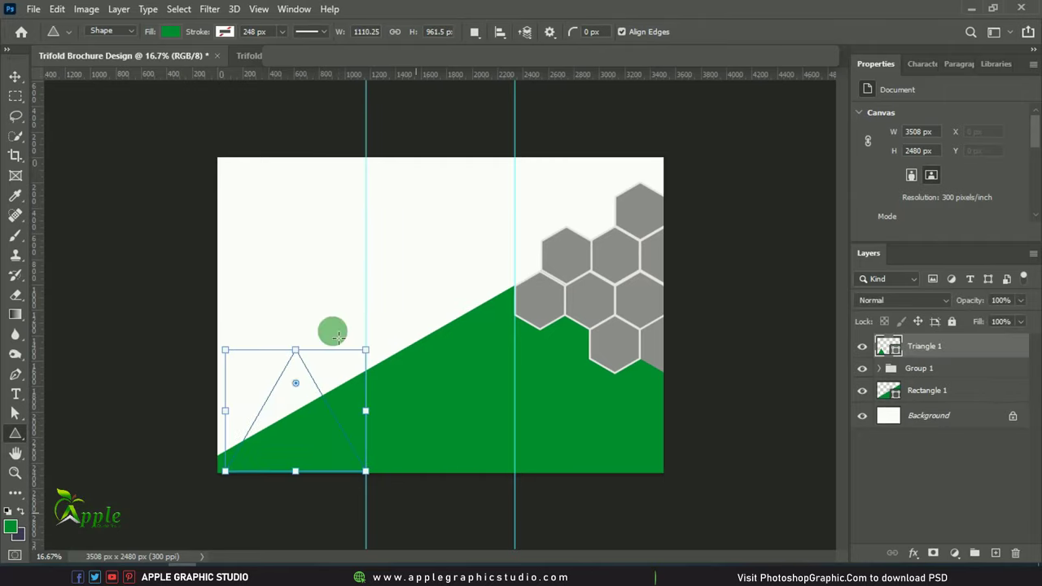
click(171, 31)
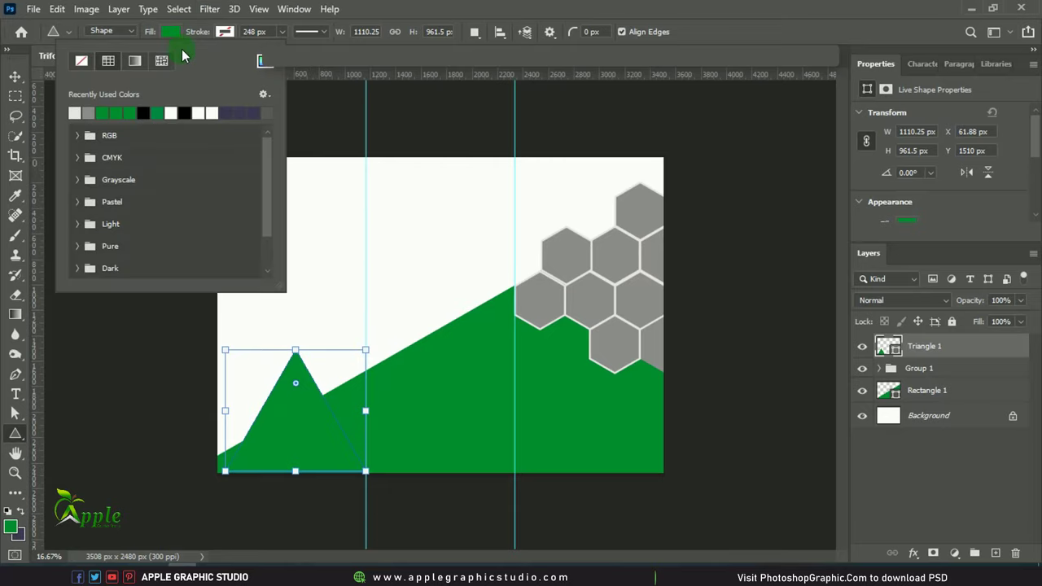
click(22, 77)
drag(309, 430, 301, 392)
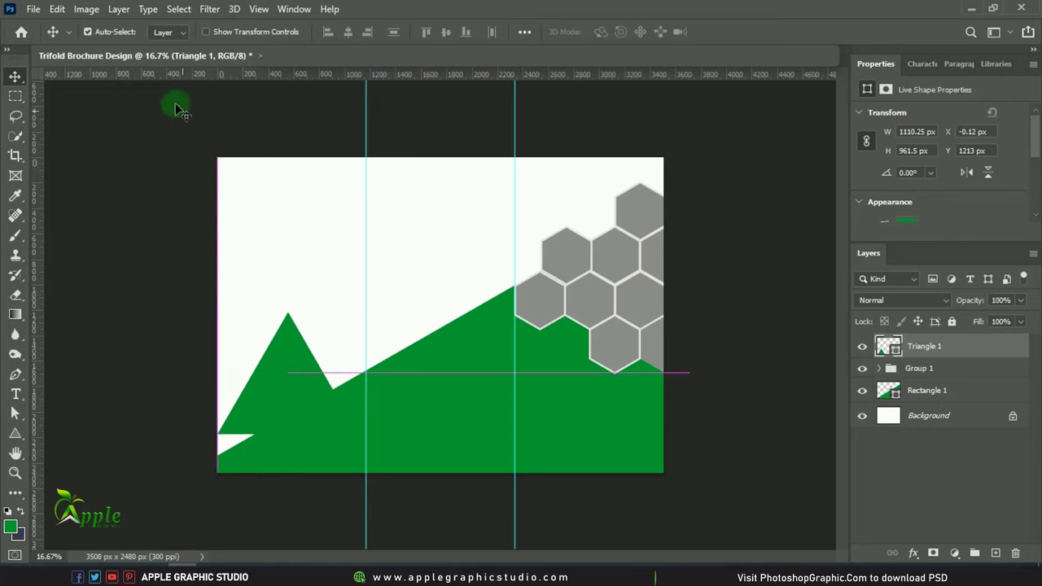
Step: Rotate the triangle 90° clockwise, leave a thin gap above the band, and duplicate it
click(57, 9)
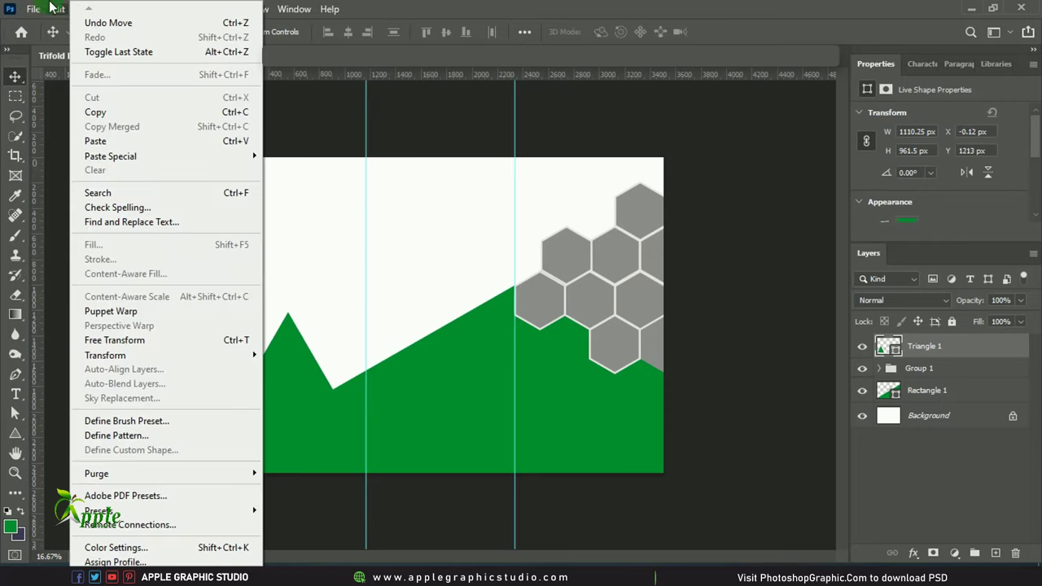
click(122, 341)
right_click(281, 400)
click(306, 346)
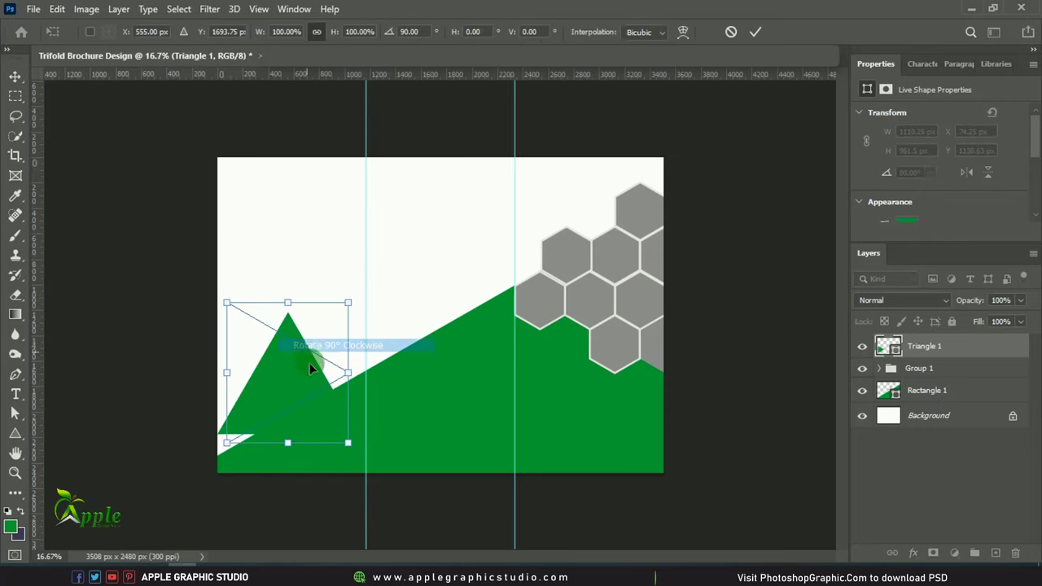
drag(286, 407, 274, 404)
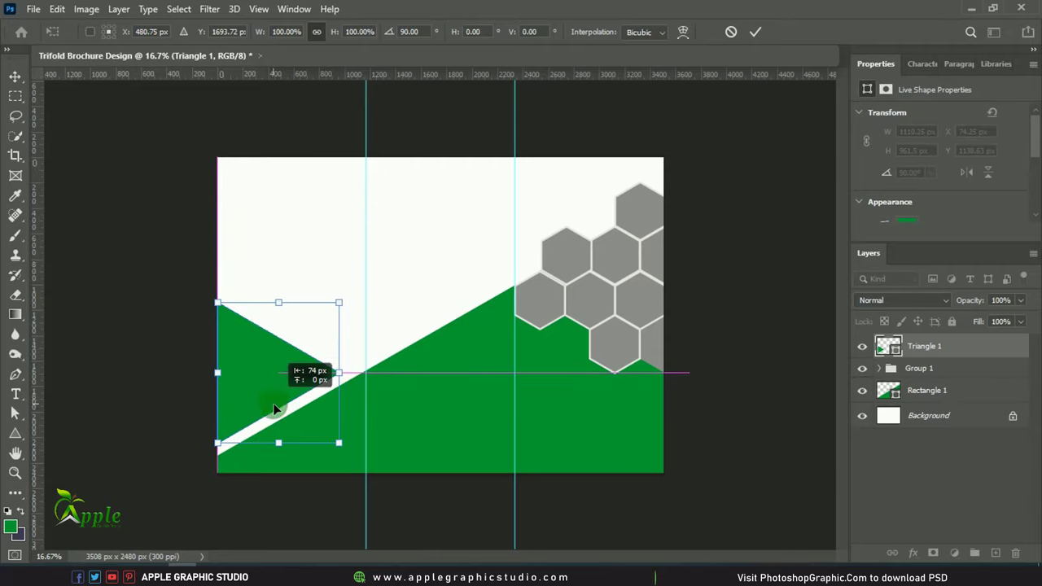
drag(273, 409, 271, 410)
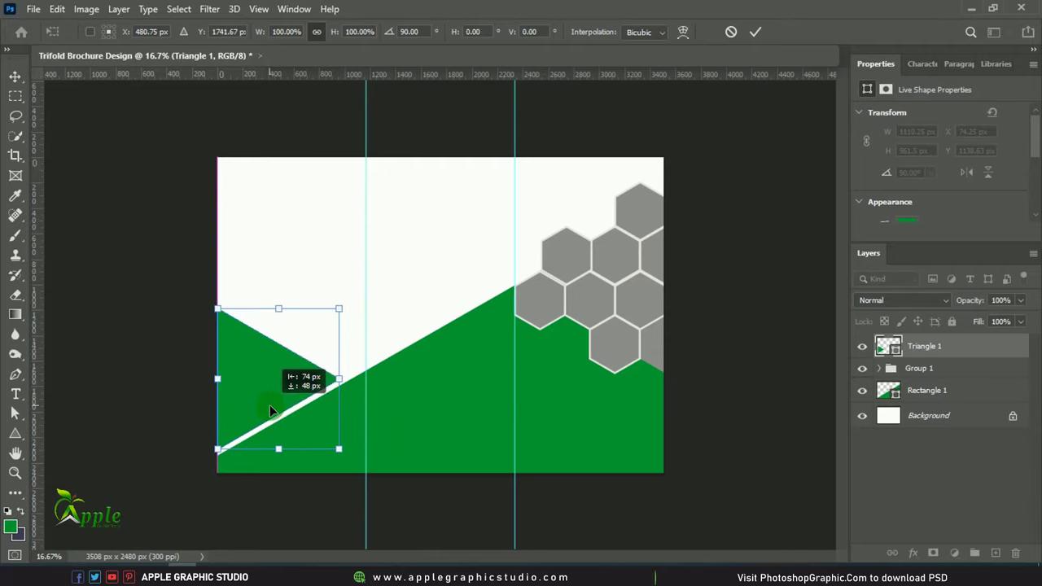
click(756, 32)
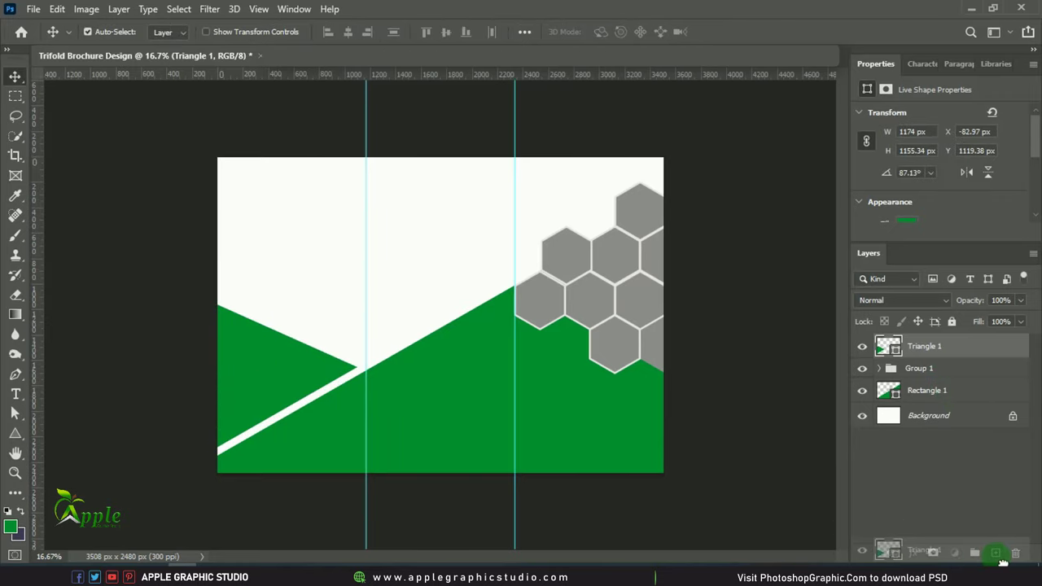
drag(950, 365, 995, 553)
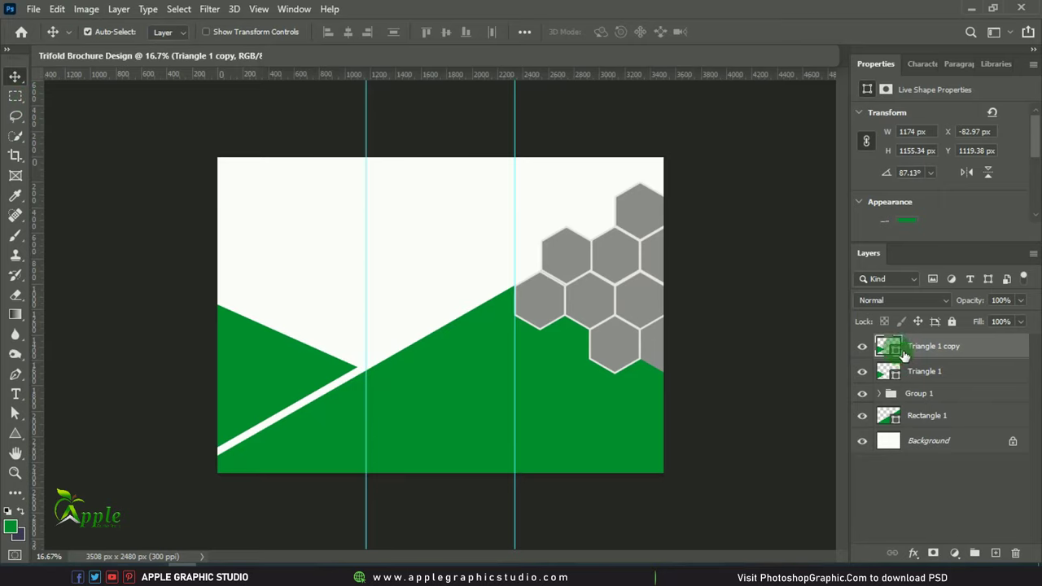
Step: Shrink Triangle 1 copy slightly over the green triangle
double_click(904, 356)
click(623, 241)
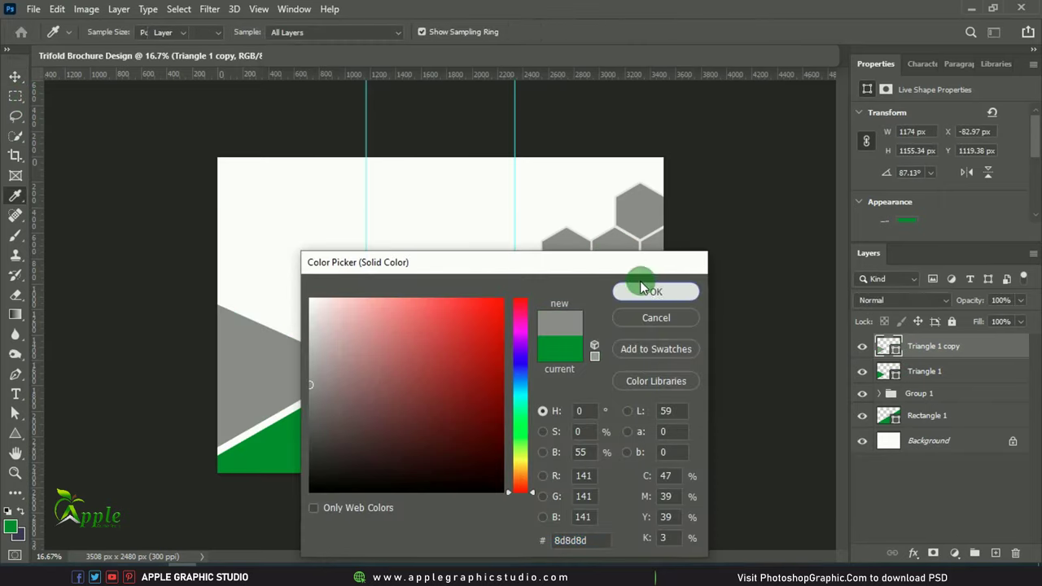
click(641, 287)
click(57, 9)
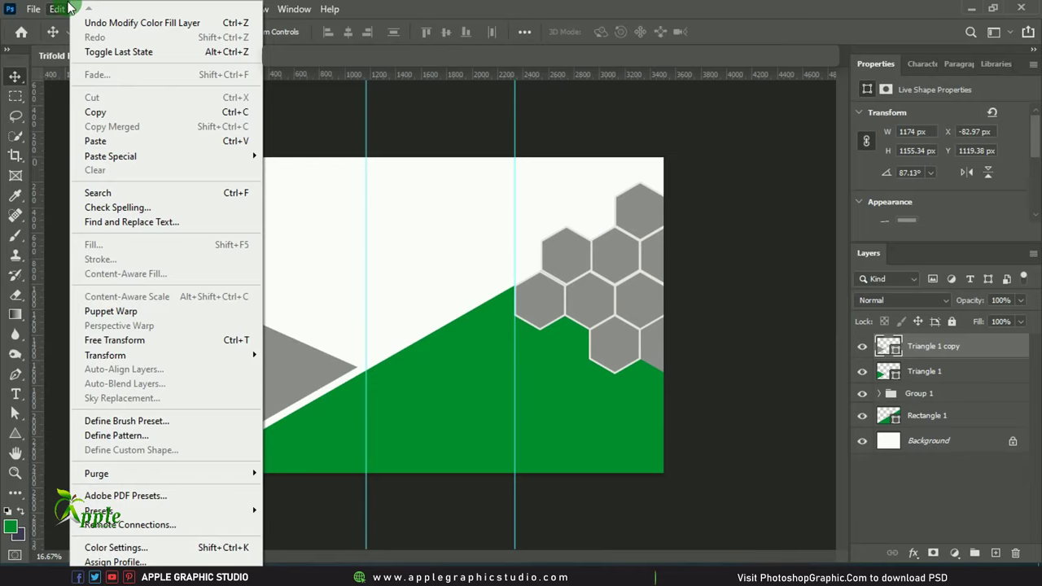
click(138, 340)
drag(363, 385, 352, 380)
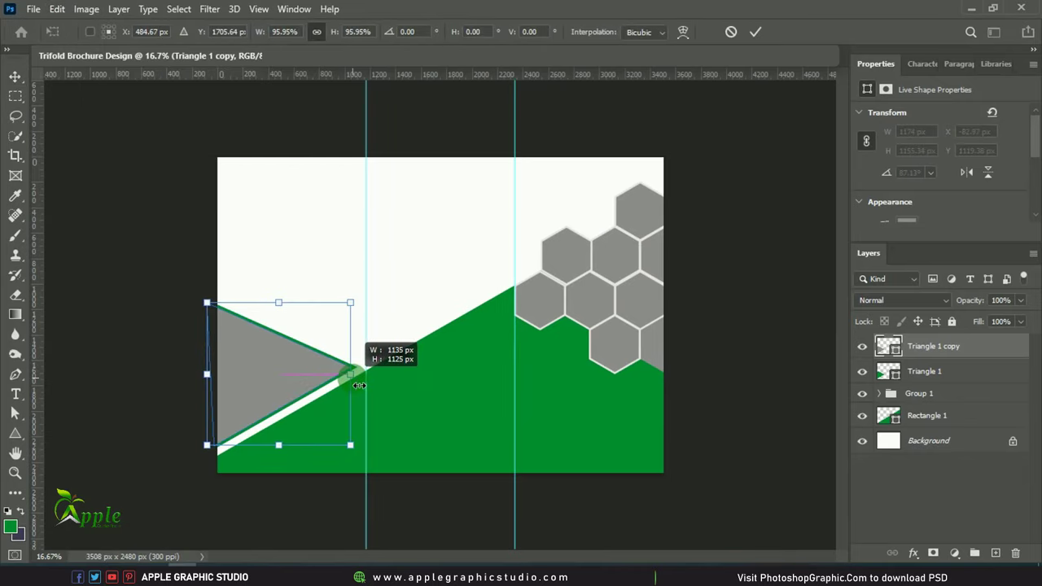
click(756, 32)
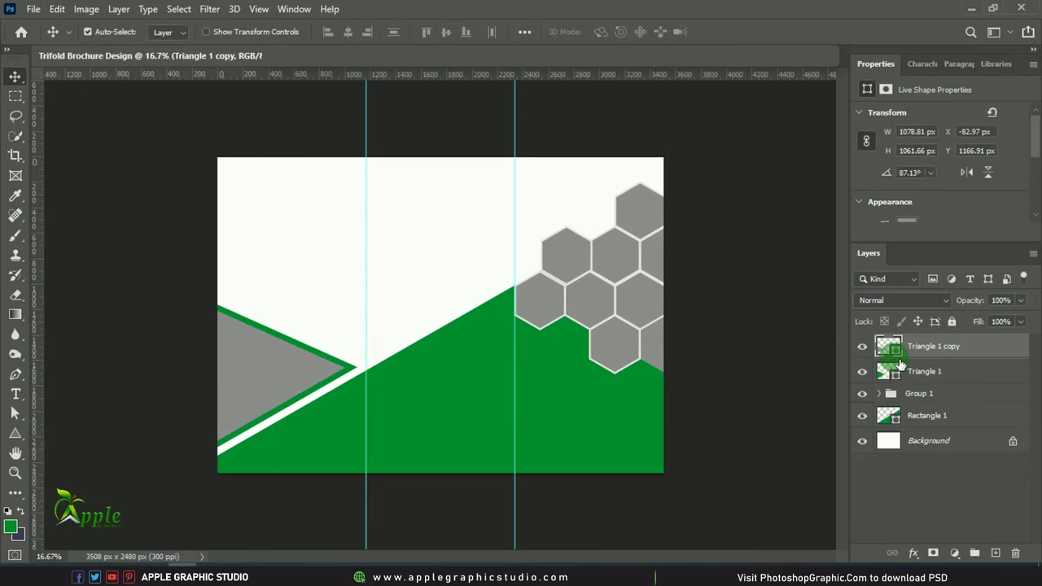
Step: Fill the smaller triangle white and duplicate it as Triangle 1 copy 2
double_click(896, 350)
click(423, 204)
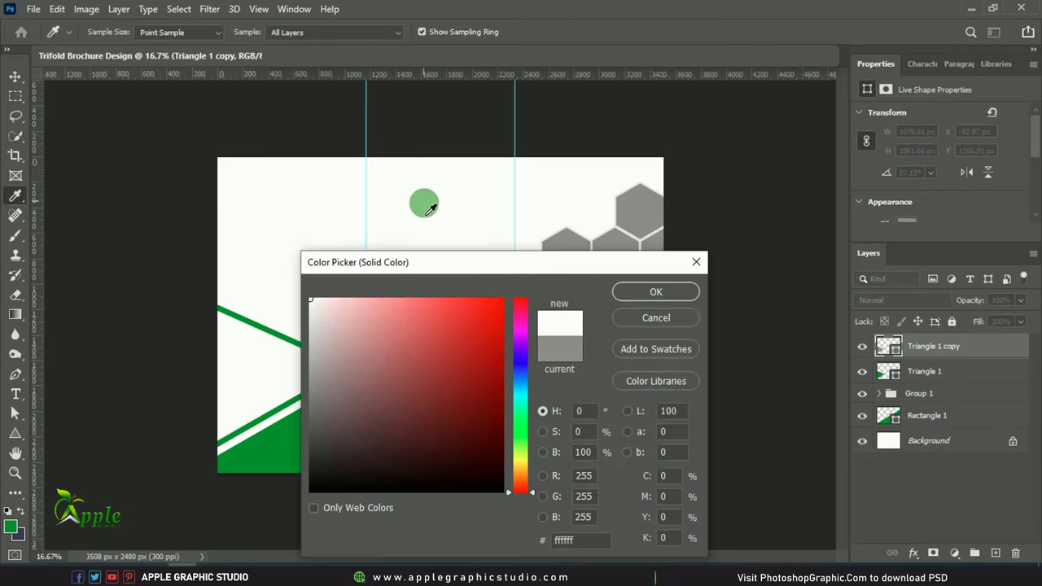
click(625, 294)
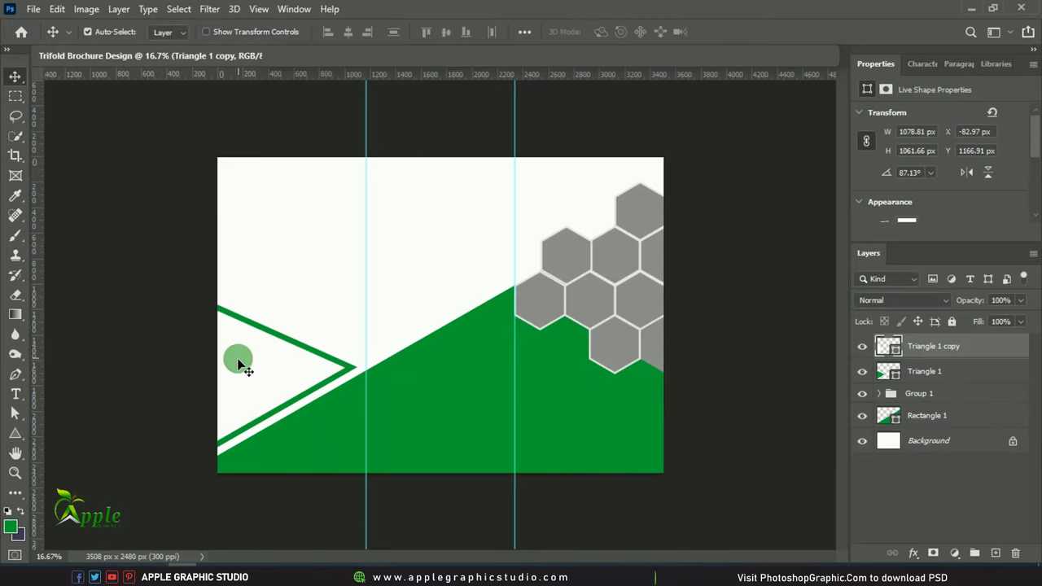
mouse_move(936, 358)
mouse_down()
mouse_move(987, 562)
mouse_move(1000, 556)
mouse_up()
Step: Free Transform the Triangle 1 copy 2 layer down to about 92% inside the white triangle
click(56, 9)
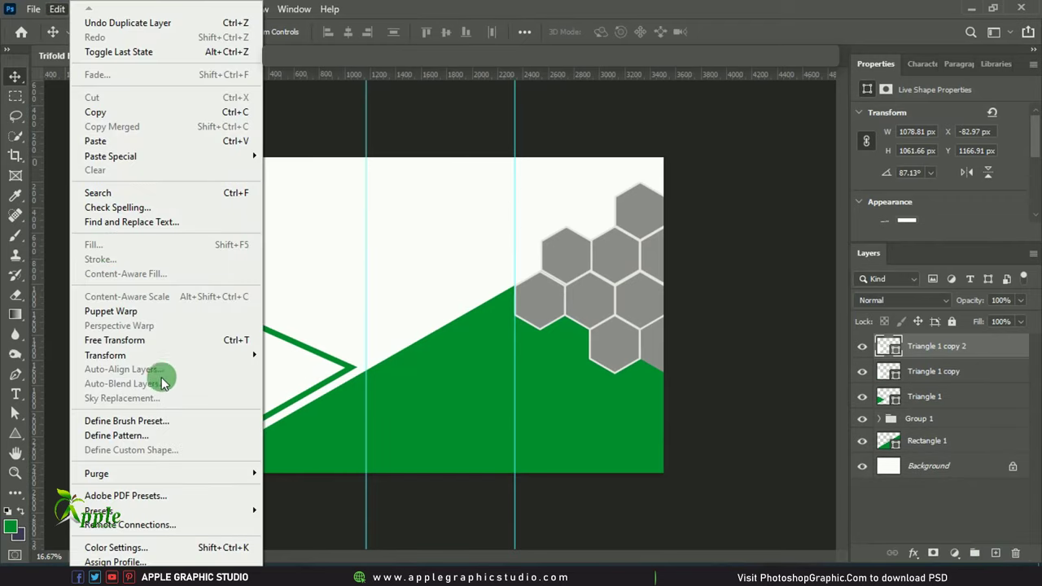
click(151, 343)
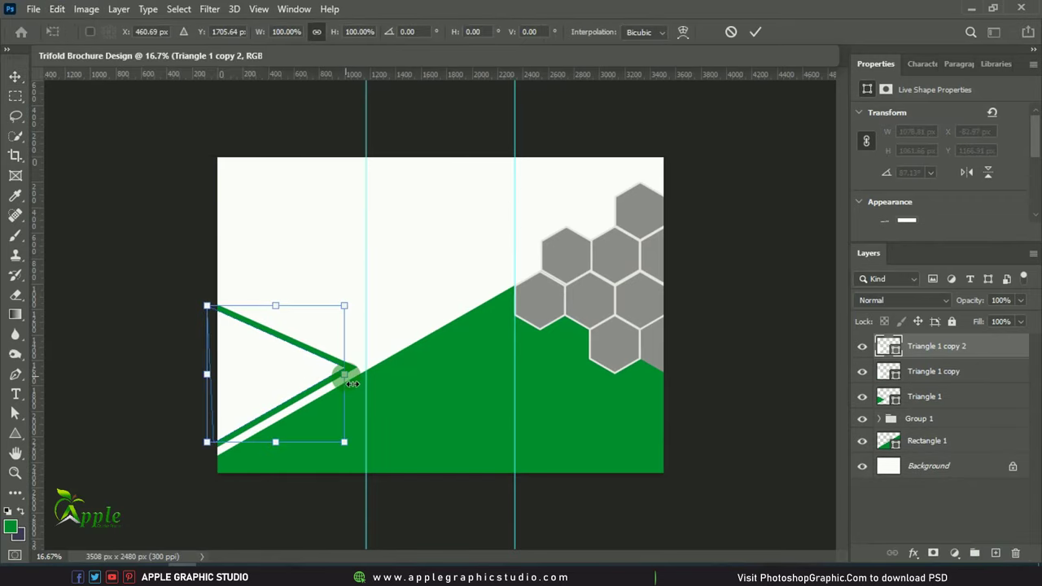
drag(349, 372, 340, 381)
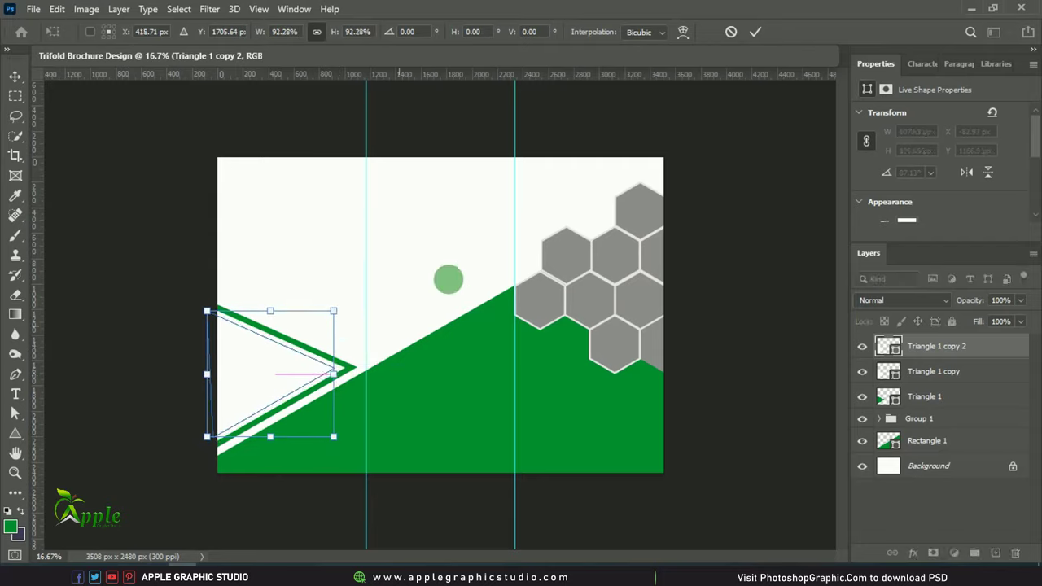
click(756, 32)
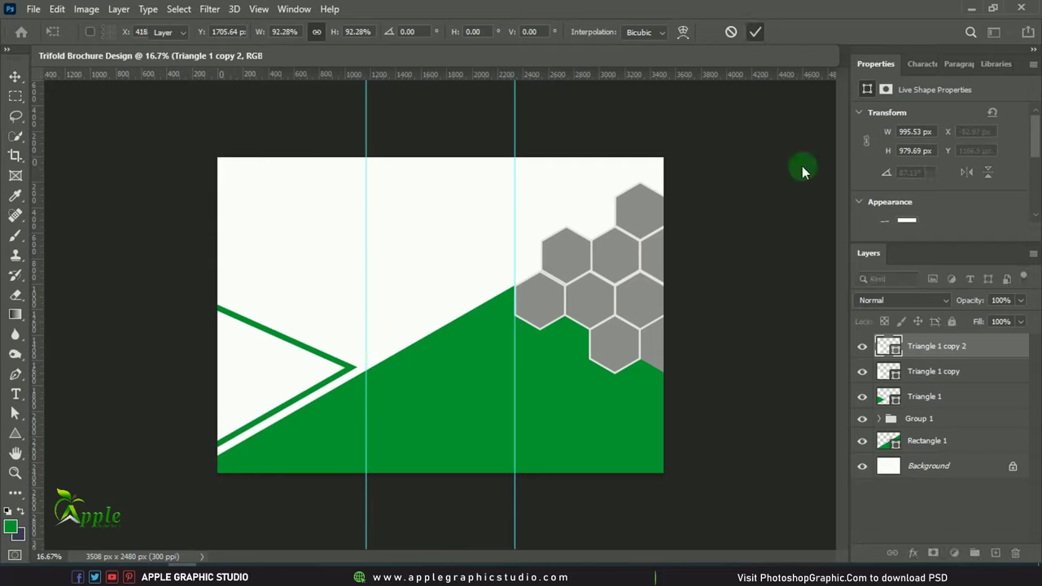
Step: Fill the shrunken triangle with the hexagons' grey sampled from the canvas
double_click(890, 347)
click(634, 216)
click(663, 297)
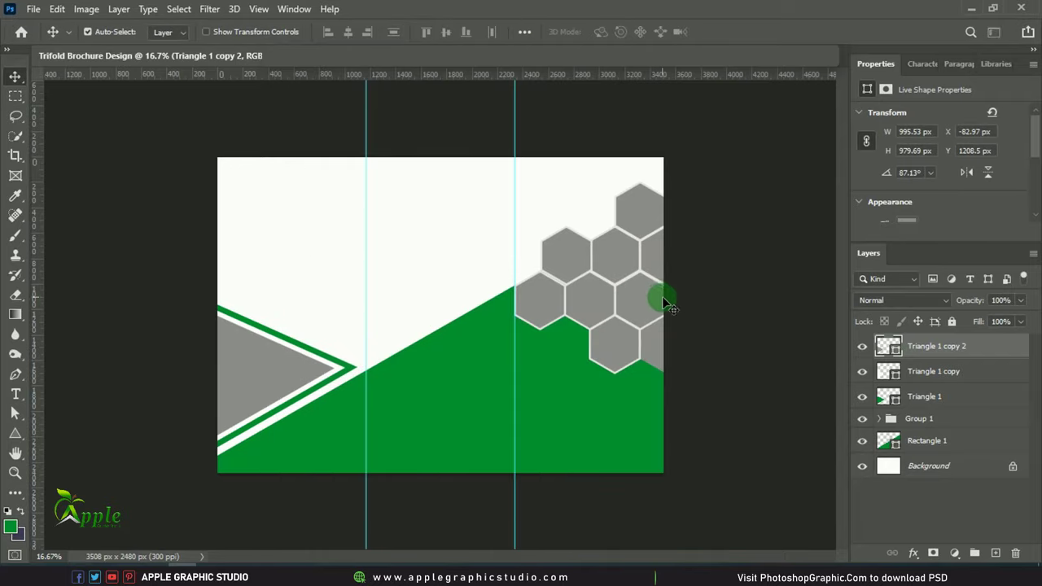
click(747, 268)
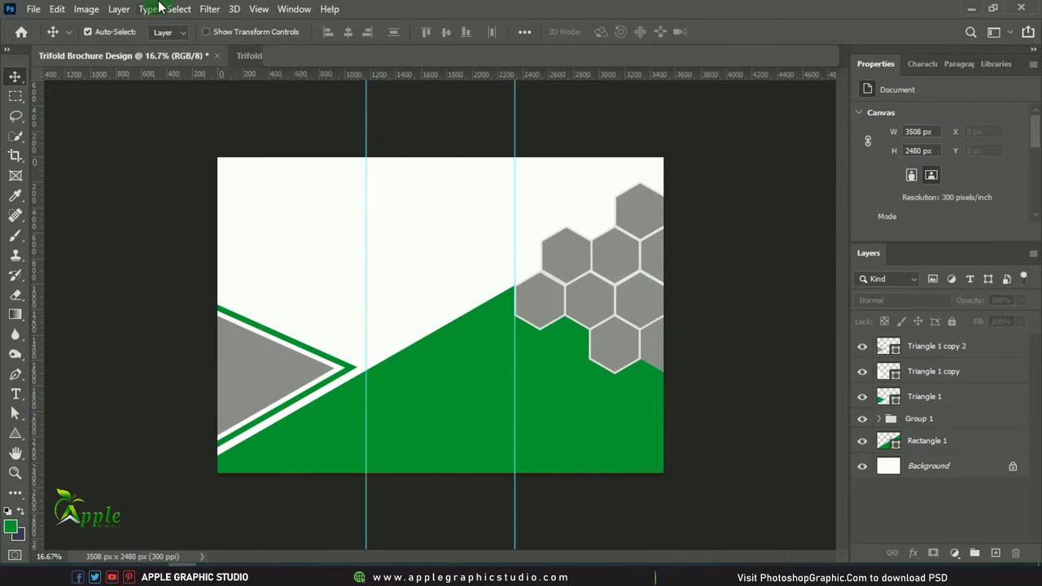
Step: Draw a white-filled circle near the green band's edge with the Ellipse Tool
right_click(15, 439)
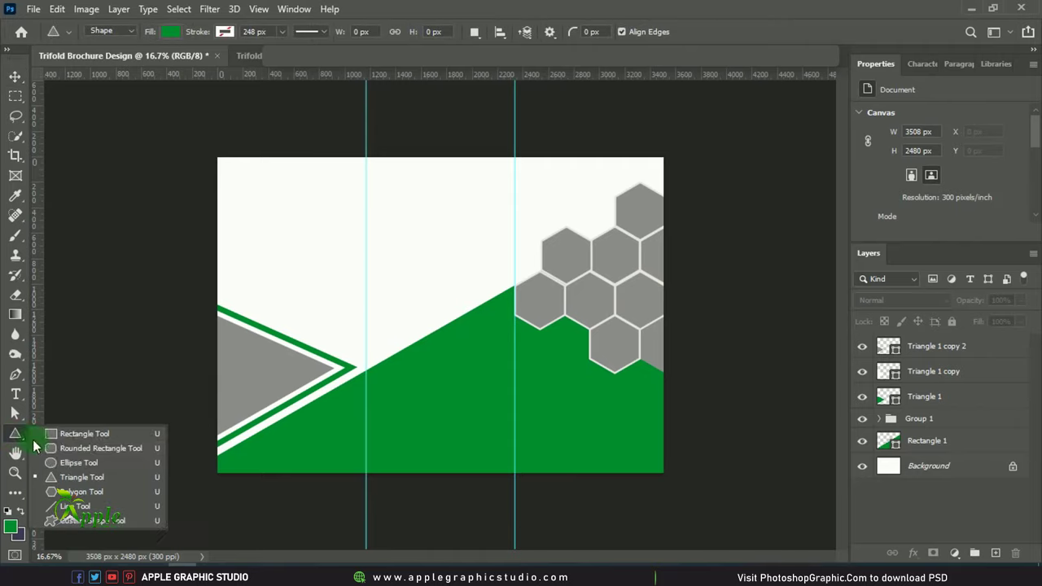
click(65, 460)
mouse_move(450, 315)
mouse_down()
mouse_move(498, 370)
mouse_move(487, 359)
mouse_up()
click(171, 31)
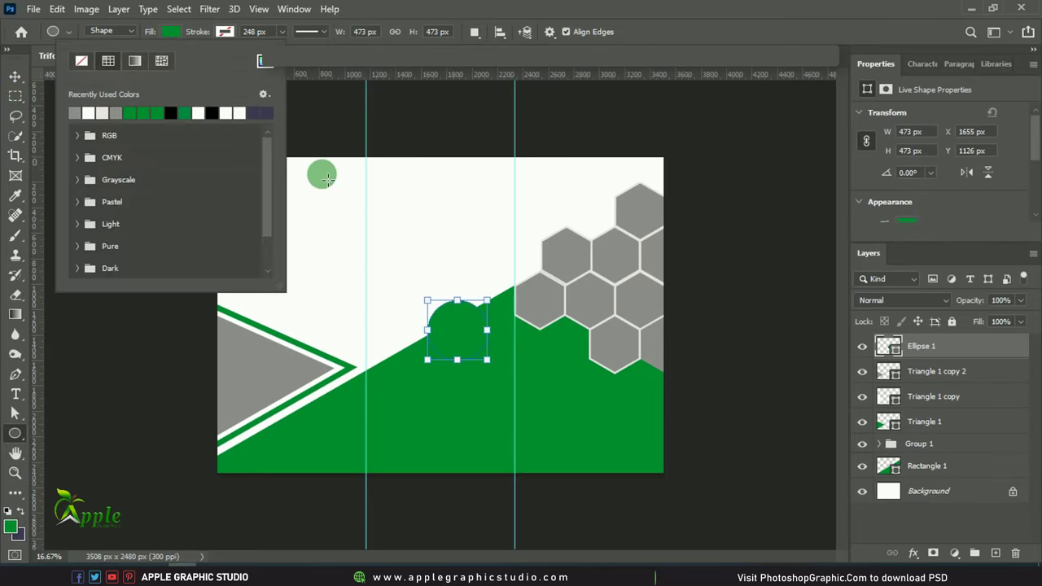
click(321, 171)
click(533, 221)
click(176, 33)
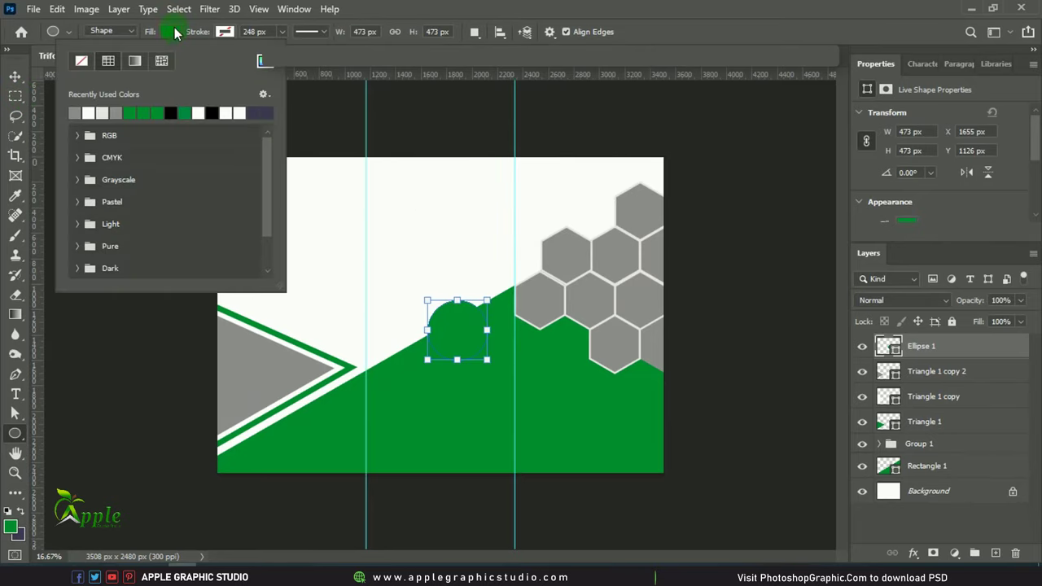
click(91, 114)
Step: Move the white circle onto the green edge and select Ellipse 1 with the three triangles
click(15, 76)
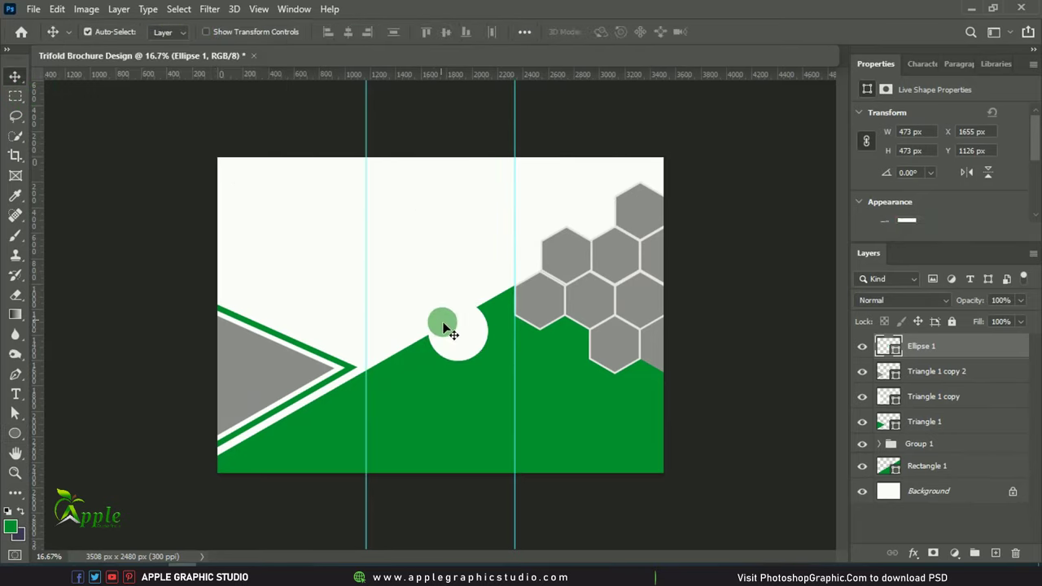
drag(447, 328, 478, 342)
click(465, 187)
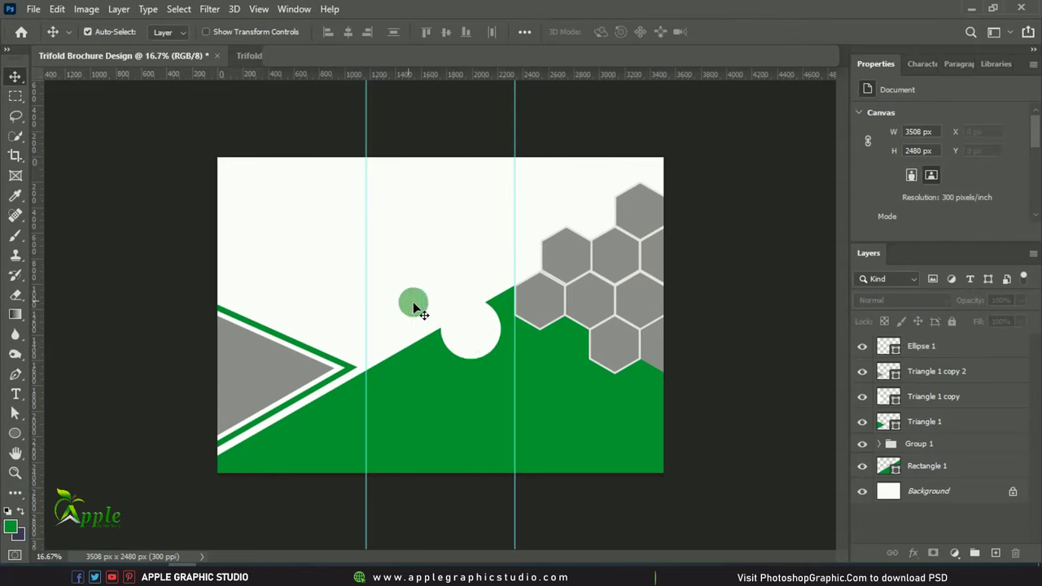
click(924, 346)
shift+click(936, 421)
Step: Group the circle with the triangles, duplicate Group 1, and name the groups Image 1 and Stroke
click(975, 551)
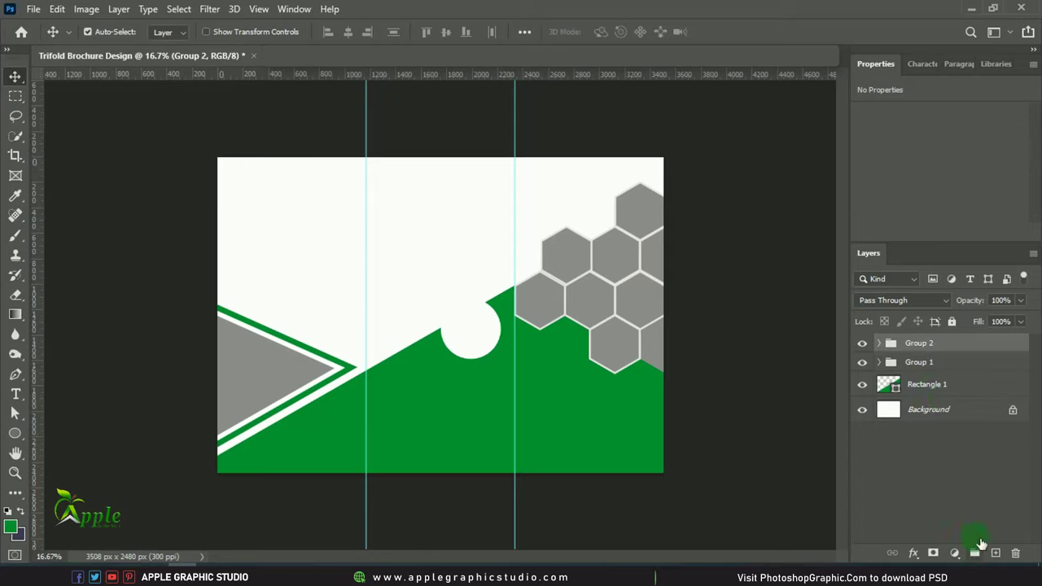
click(932, 366)
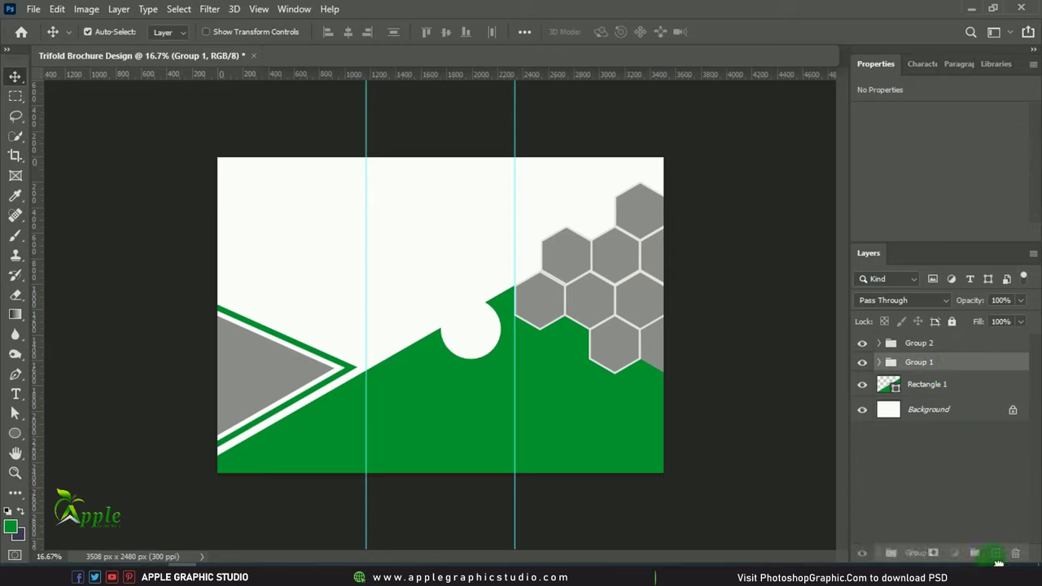
drag(998, 561, 995, 554)
double_click(913, 381)
text(Image)
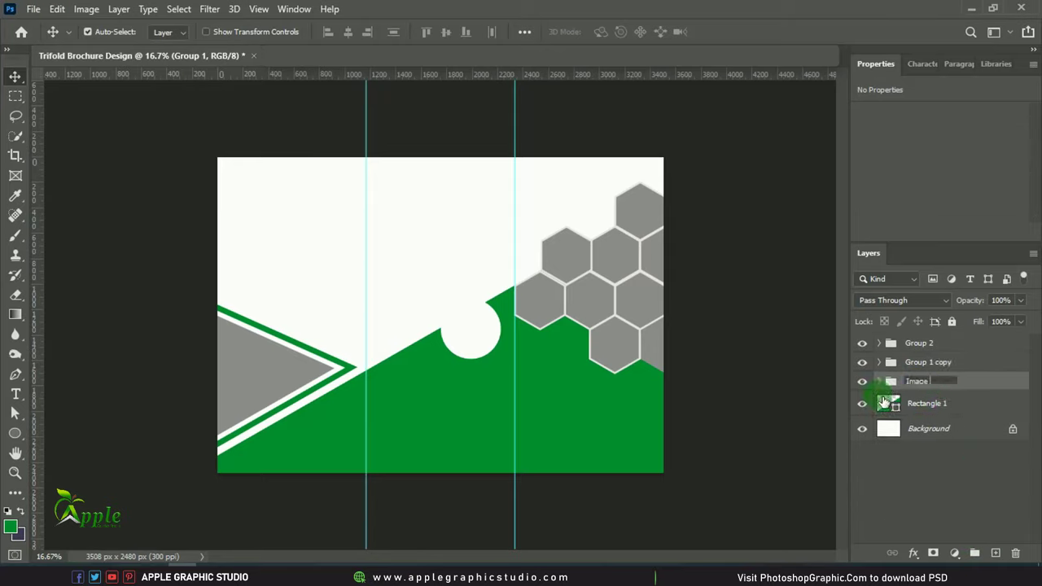
text(1)
click(944, 472)
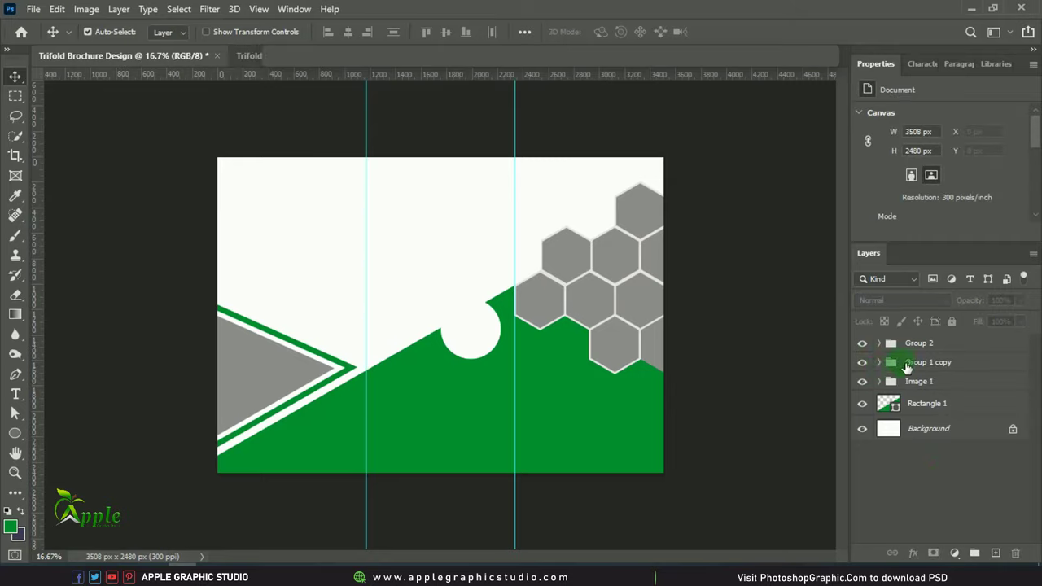
double_click(918, 363)
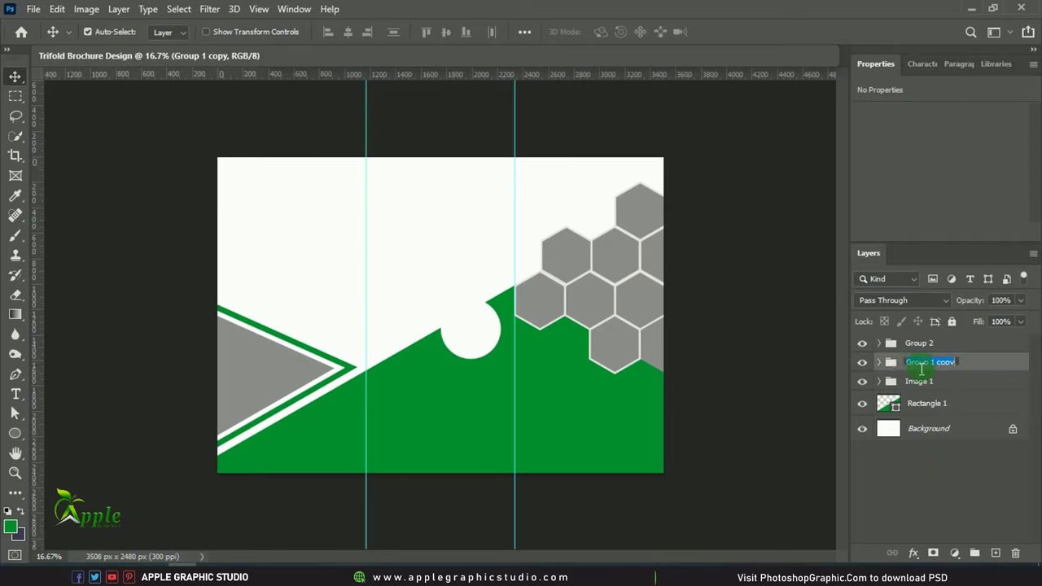
text(Stroke)
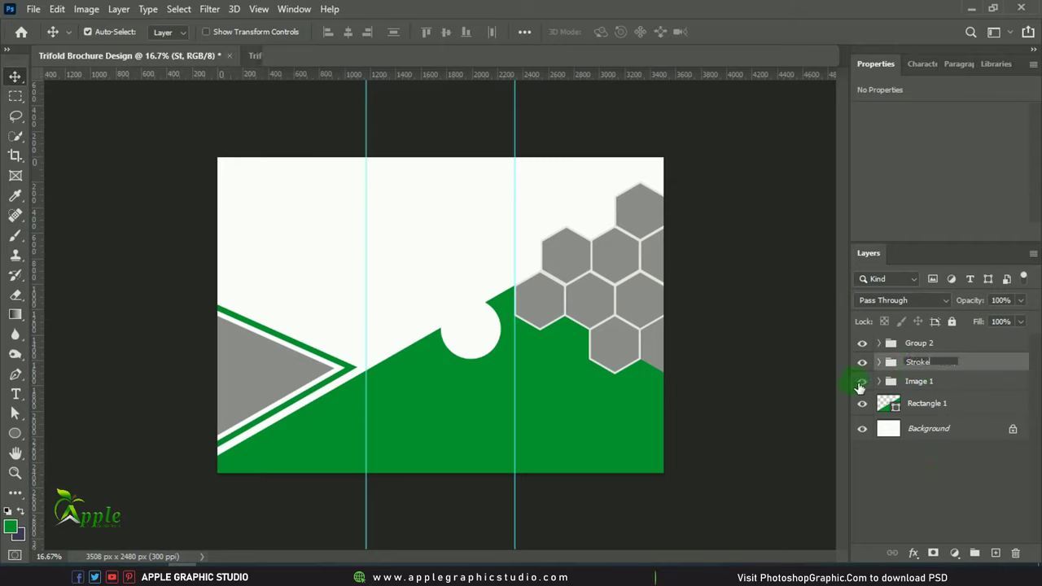
click(918, 495)
Step: Set the fill of every hexagon layer in the Stroke group to none
click(878, 362)
click(920, 389)
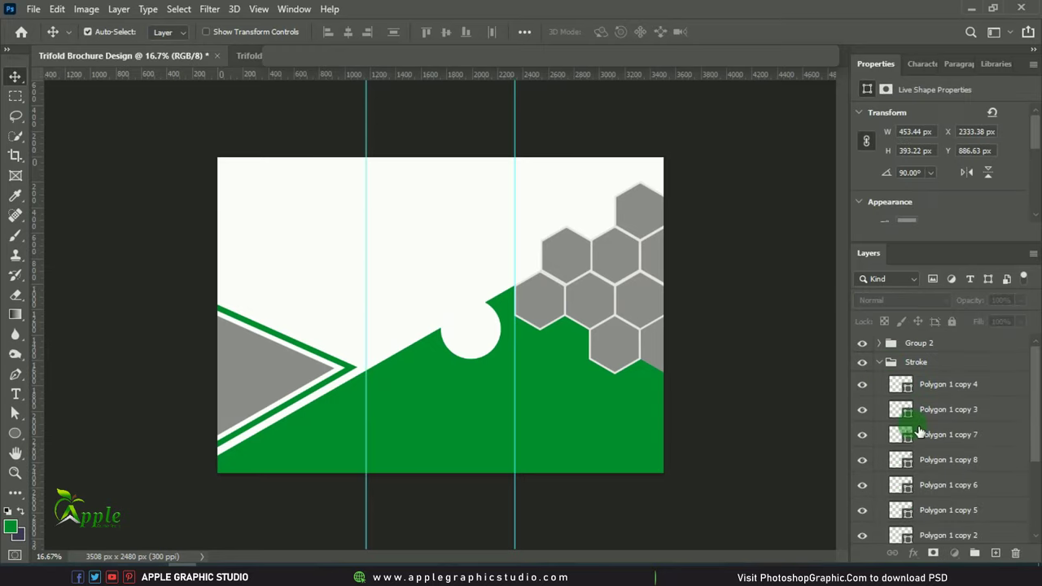
scroll(942, 474, down, 3)
scroll(942, 474, down, 1)
shift+click(931, 490)
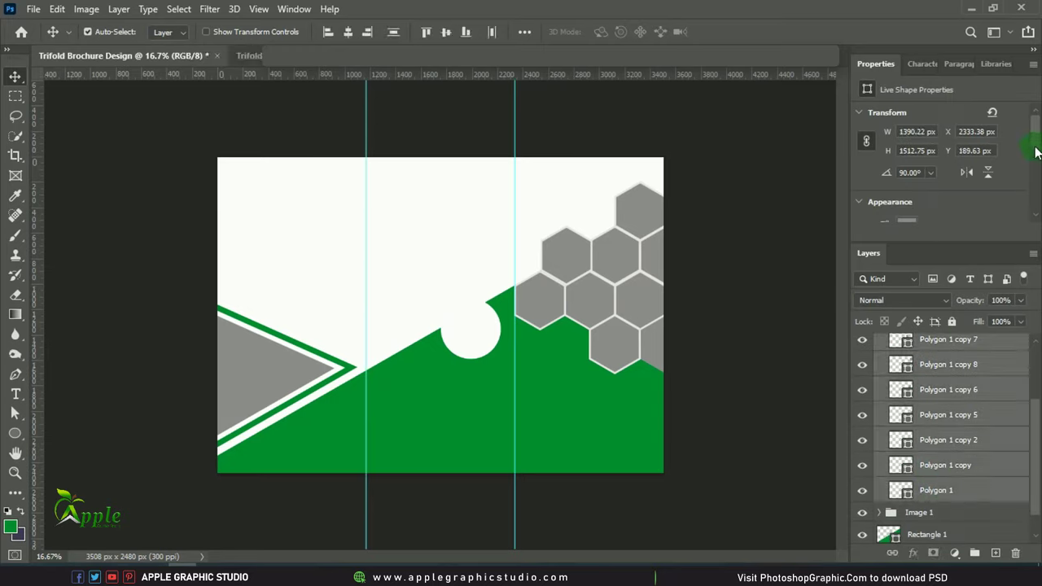
drag(1036, 152, 1036, 167)
click(910, 162)
click(835, 186)
click(759, 169)
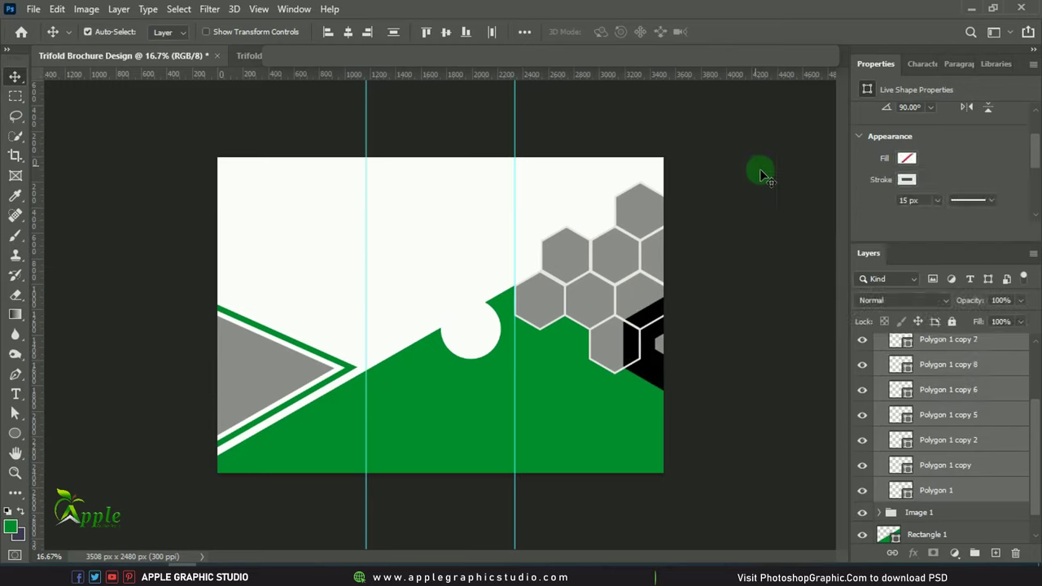
Step: Change the Polygon 1 hexagon's outline colour, then ungroup Group 2
click(664, 380)
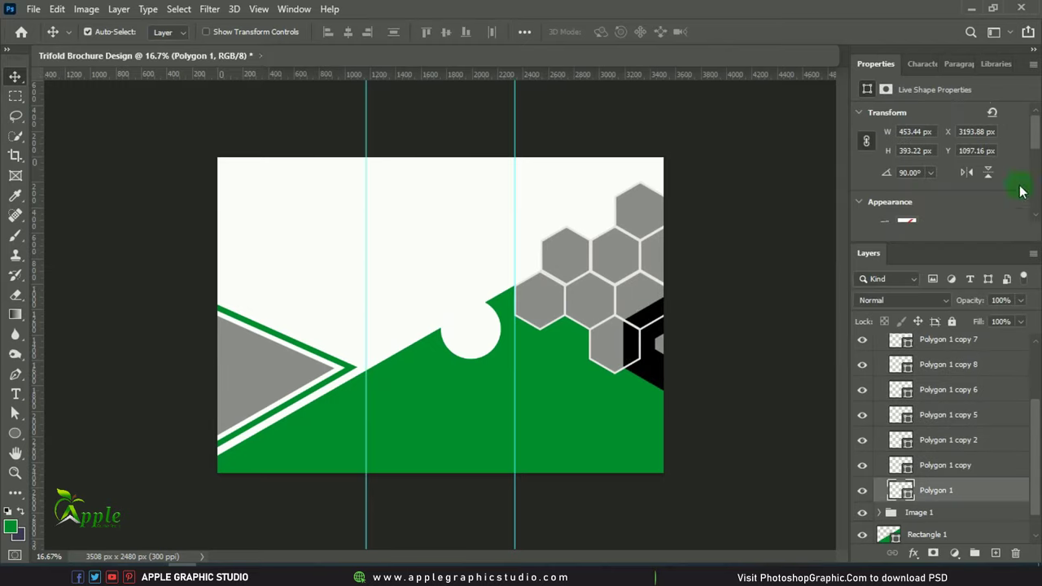
scroll(977, 196, down, 2)
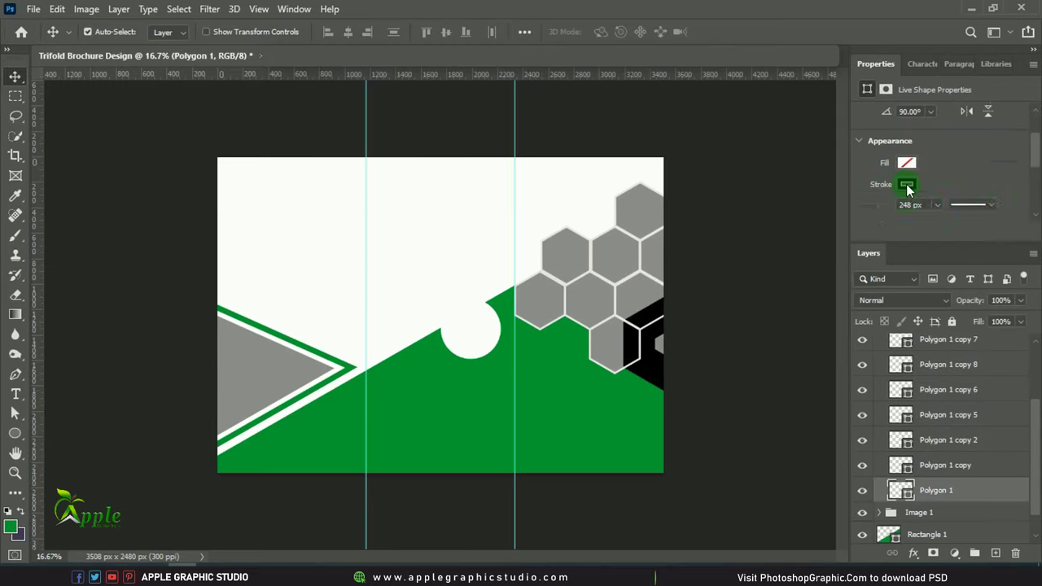
click(907, 186)
click(833, 219)
click(802, 187)
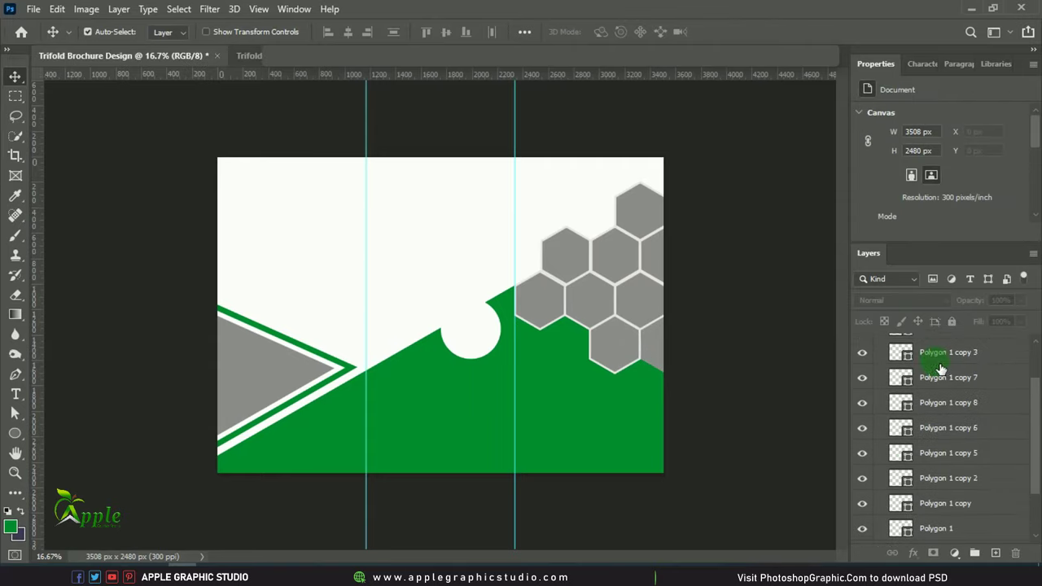
click(886, 363)
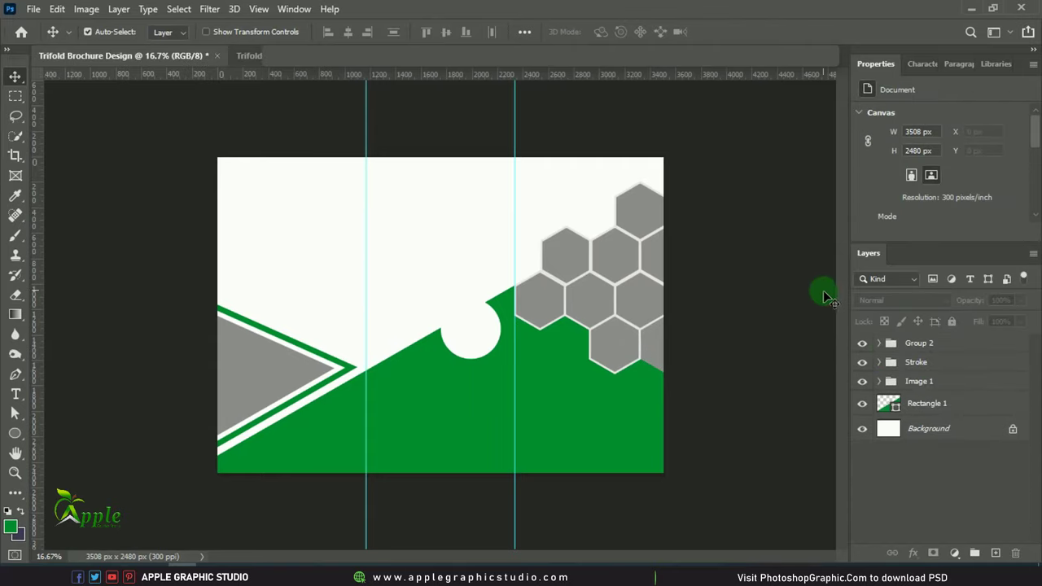
click(883, 350)
key(ctrl+shift+g)
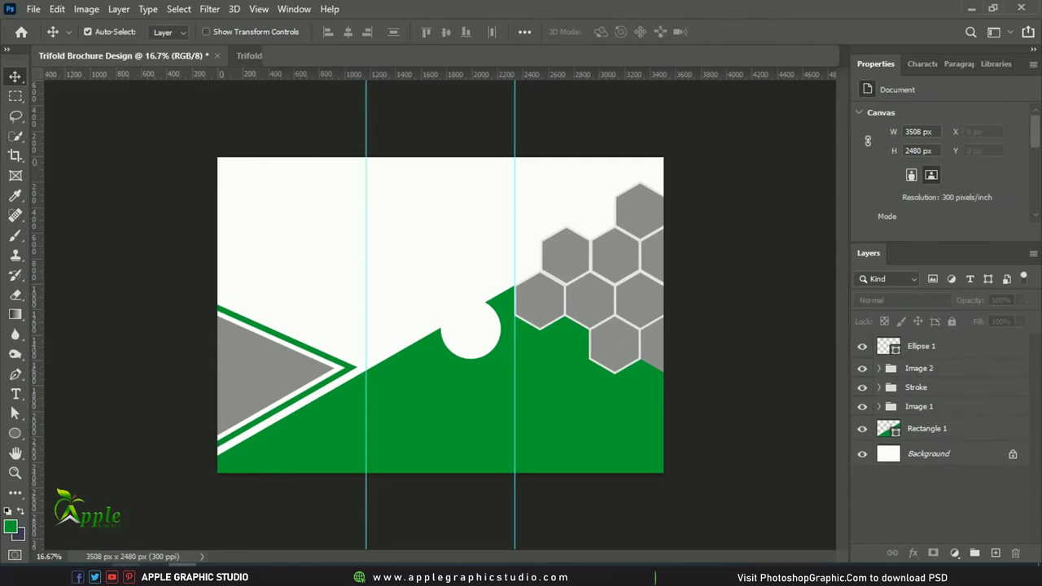
Step: Place the city skyline photo over the hexagons and scale it to 158.85%
click(970, 8)
mouse_move(255, 130)
mouse_down()
mouse_move(187, 566)
mouse_move(289, 472)
mouse_up()
drag(502, 291, 550, 300)
drag(540, 344, 581, 307)
mouse_move(430, 316)
mouse_down()
mouse_move(576, 291)
mouse_move(442, 291)
mouse_up()
mouse_move(607, 277)
mouse_down()
mouse_move(654, 283)
mouse_move(650, 268)
mouse_up()
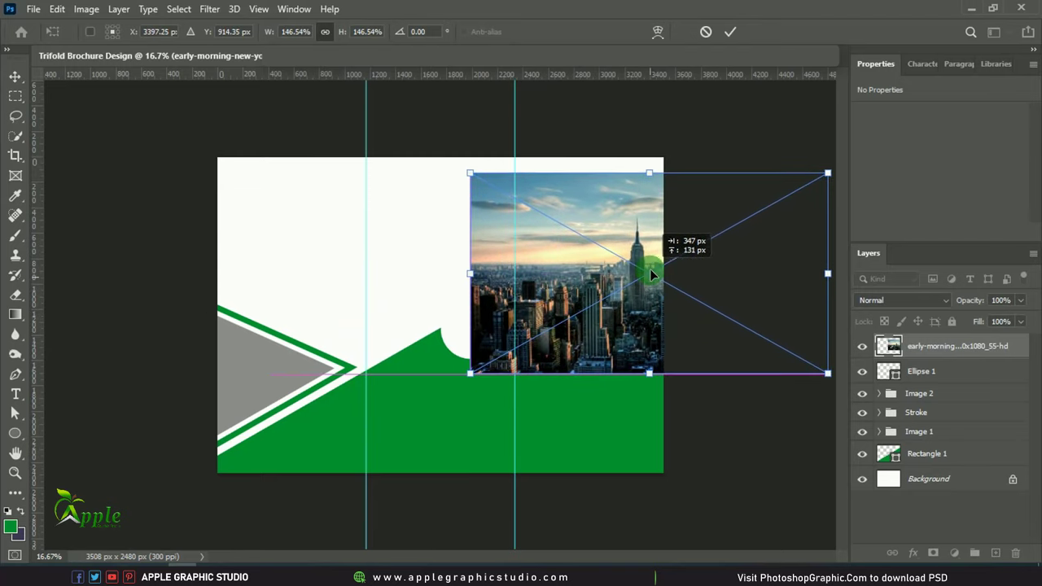
drag(472, 271, 441, 272)
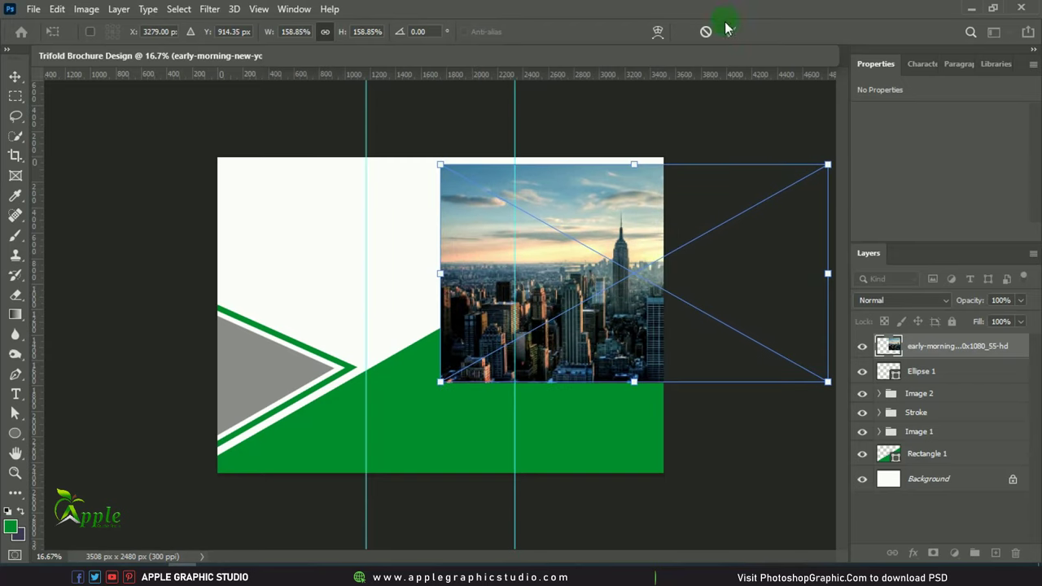
click(799, 126)
Step: Clip the skyline photo to the Image 1 hexagons and refit it at 149.02%
mouse_move(936, 348)
mouse_down()
mouse_move(938, 433)
mouse_move(937, 411)
mouse_up()
right_click(936, 410)
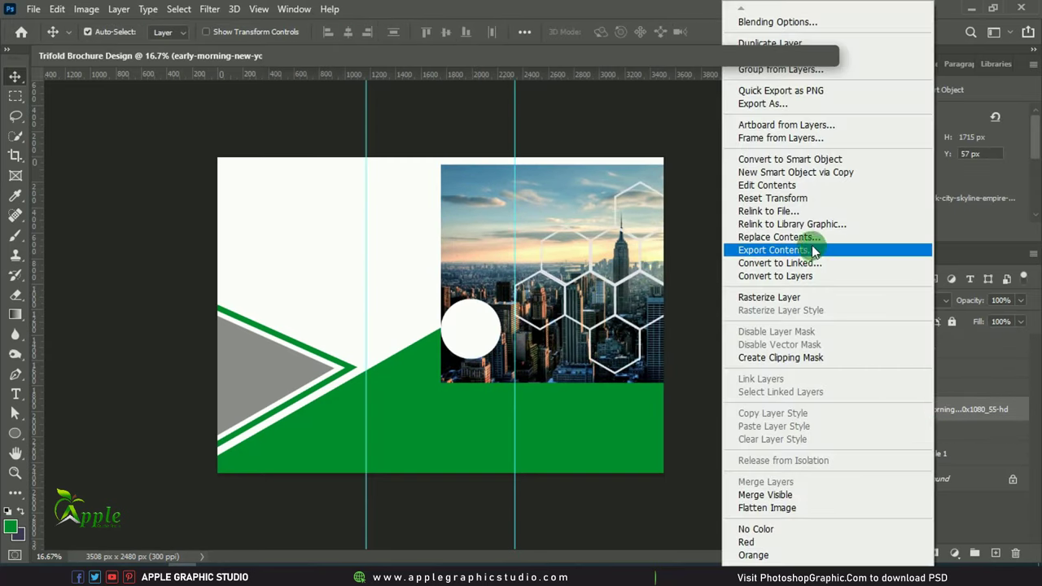
click(810, 360)
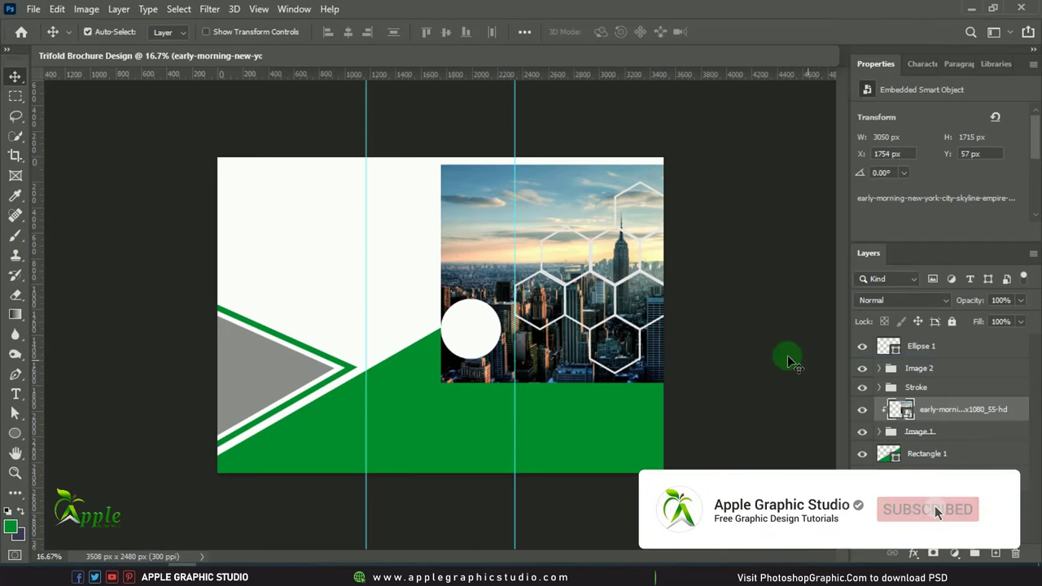
click(57, 9)
click(114, 340)
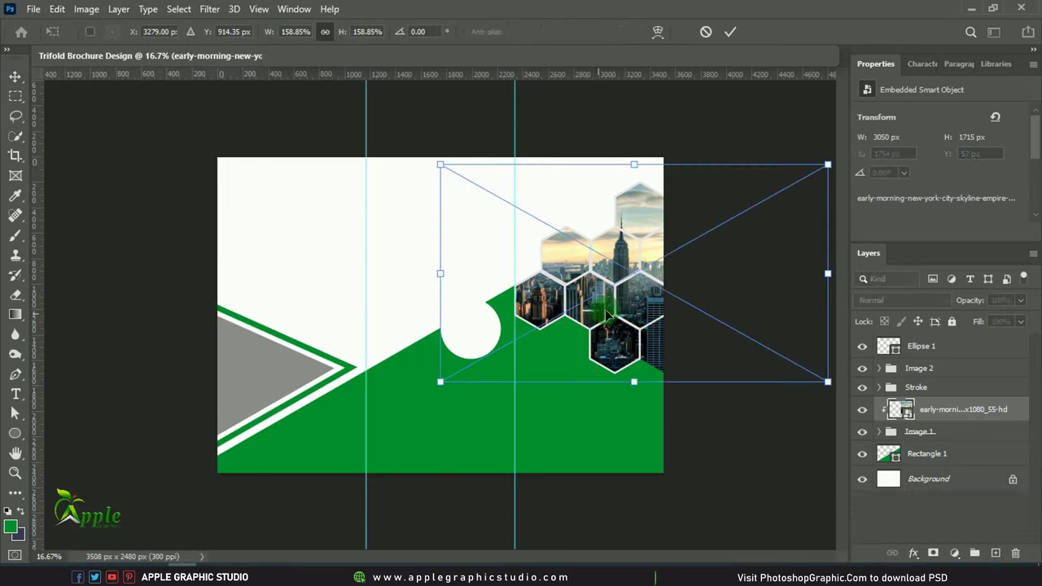
mouse_move(619, 303)
mouse_down()
mouse_move(635, 314)
mouse_move(602, 327)
mouse_up()
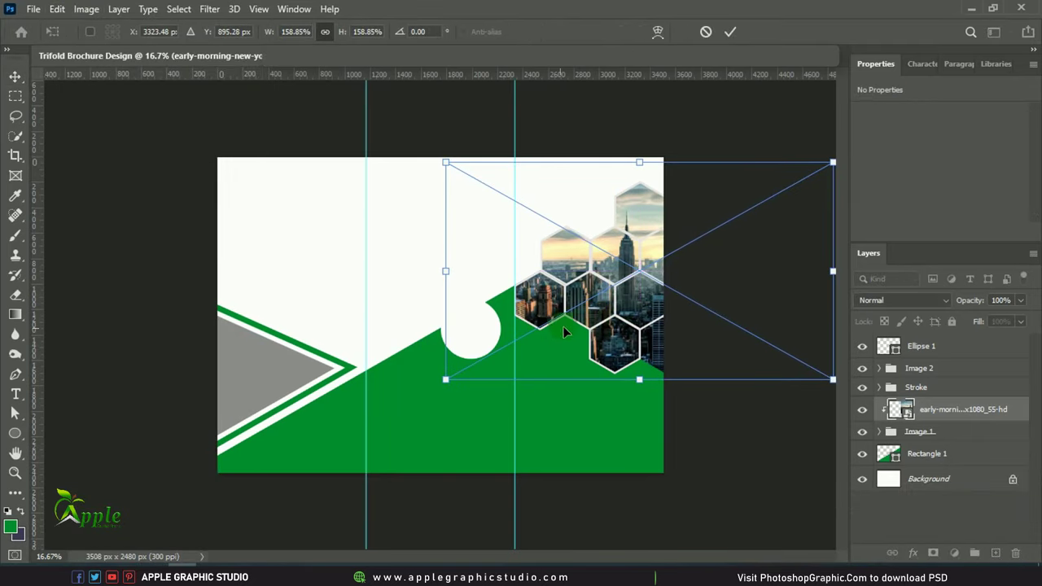
drag(641, 163, 646, 168)
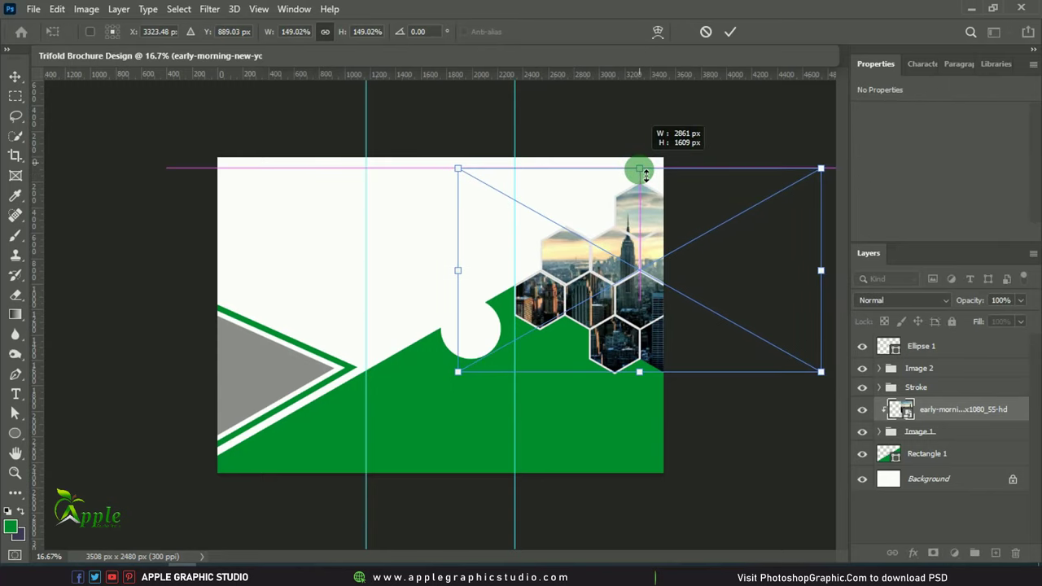
click(732, 33)
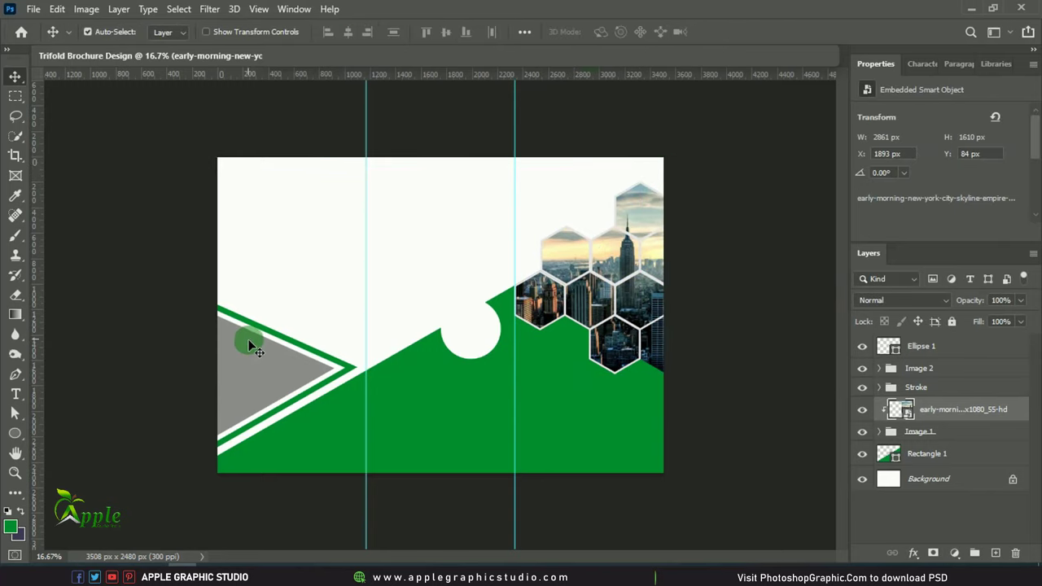
right_click(14, 433)
click(90, 477)
Step: Draw a small grey triangle above the green band
mouse_move(333, 325)
mouse_down()
mouse_move(367, 298)
mouse_move(391, 350)
mouse_move(382, 346)
mouse_up()
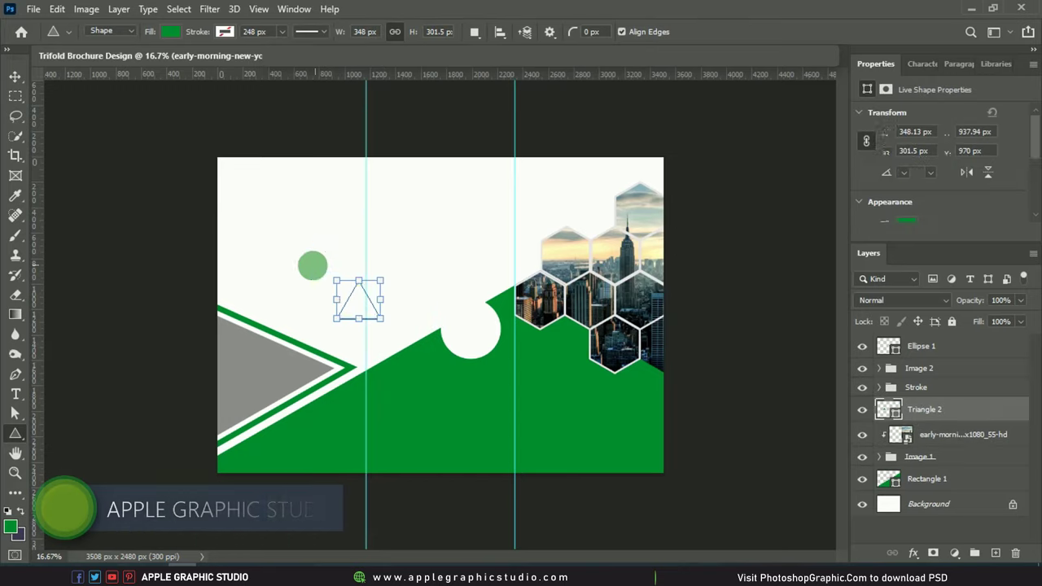
click(224, 31)
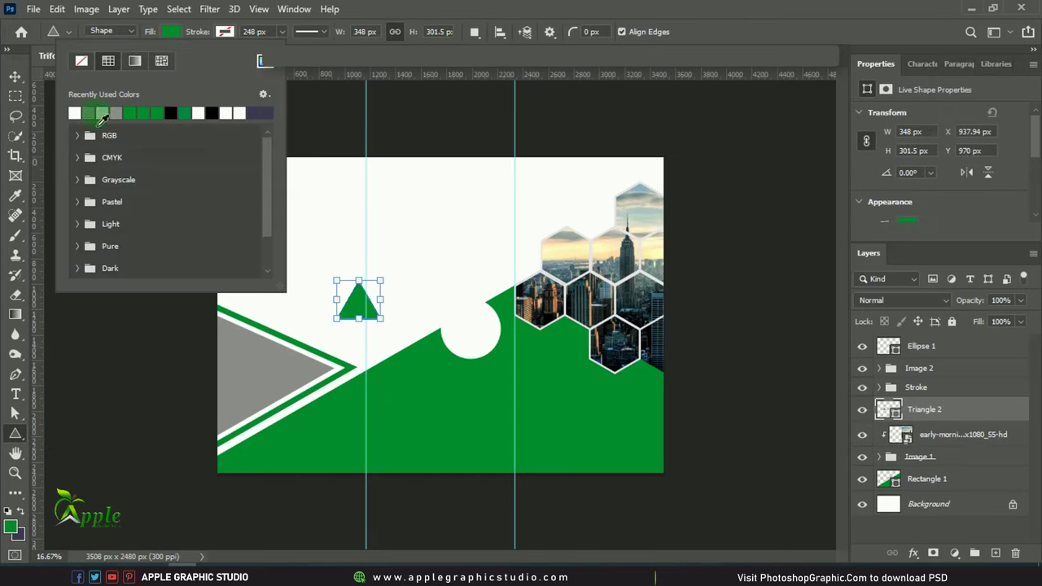
click(89, 113)
click(23, 78)
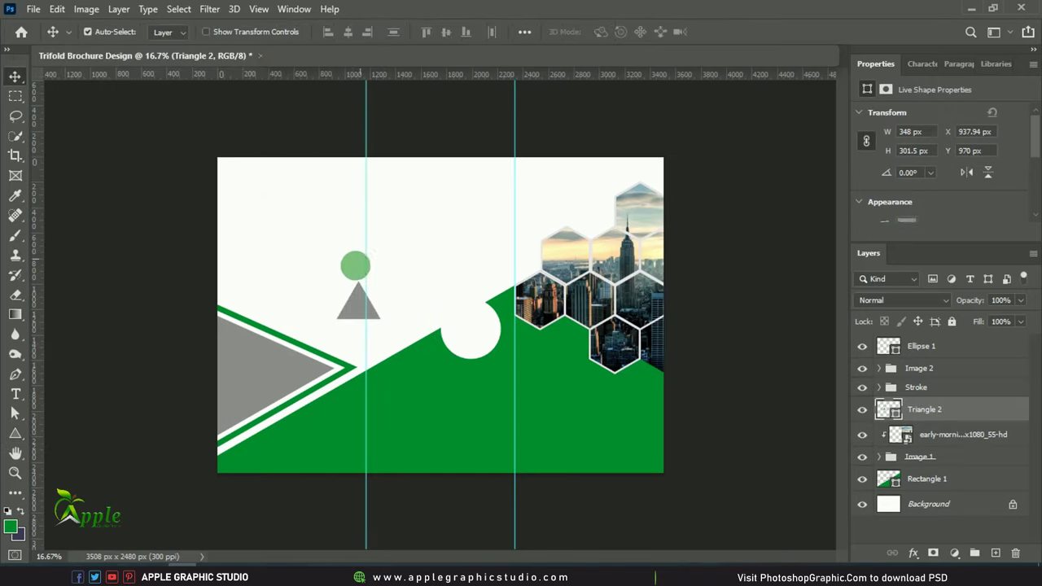
Step: Rotate the grey triangle 90° counter-clockwise and reshape it beside the big triangle's tip
click(57, 9)
click(114, 340)
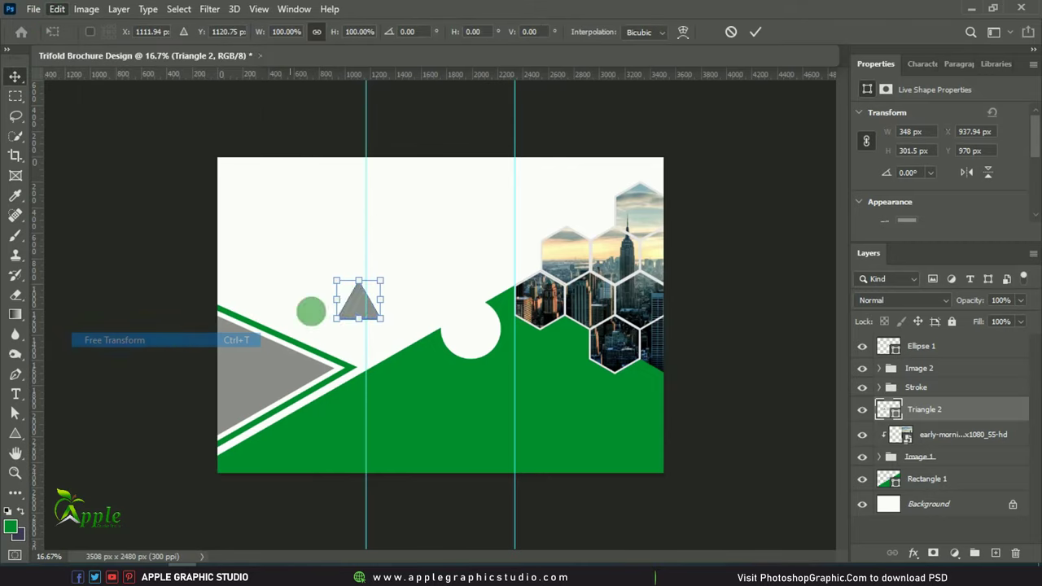
right_click(355, 304)
click(379, 261)
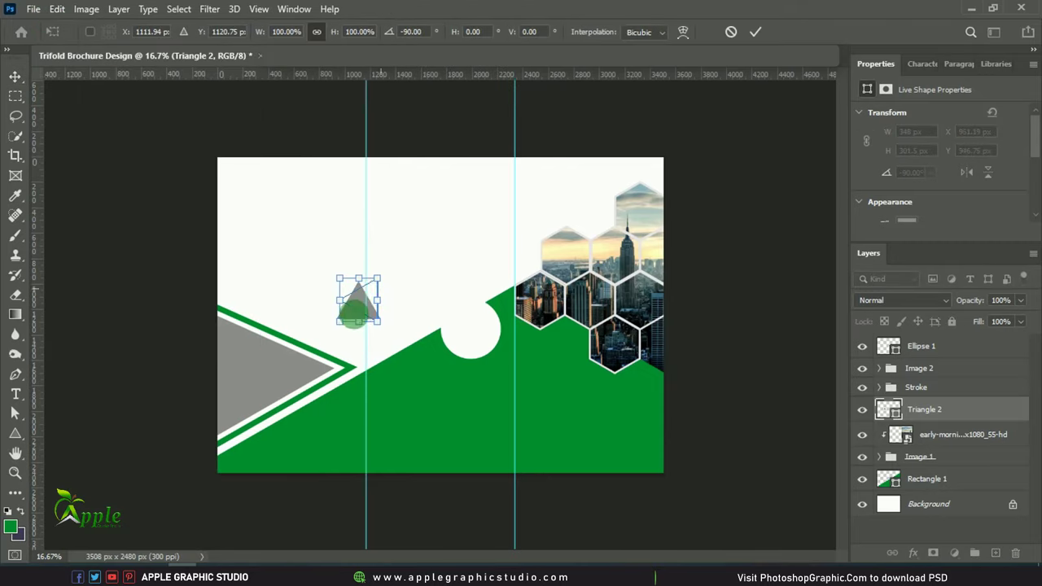
drag(360, 307, 343, 330)
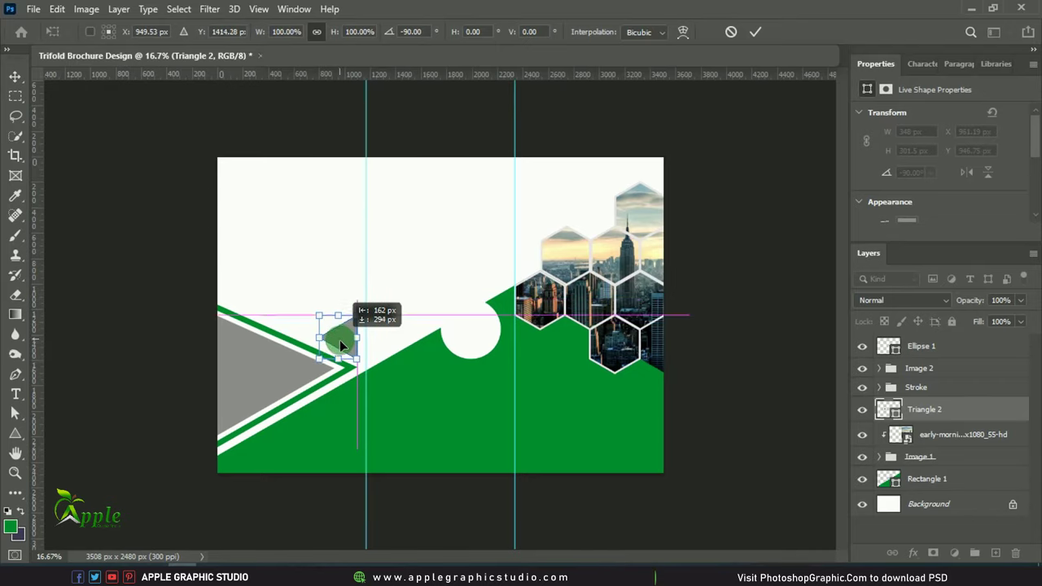
drag(342, 329, 337, 326)
click(751, 34)
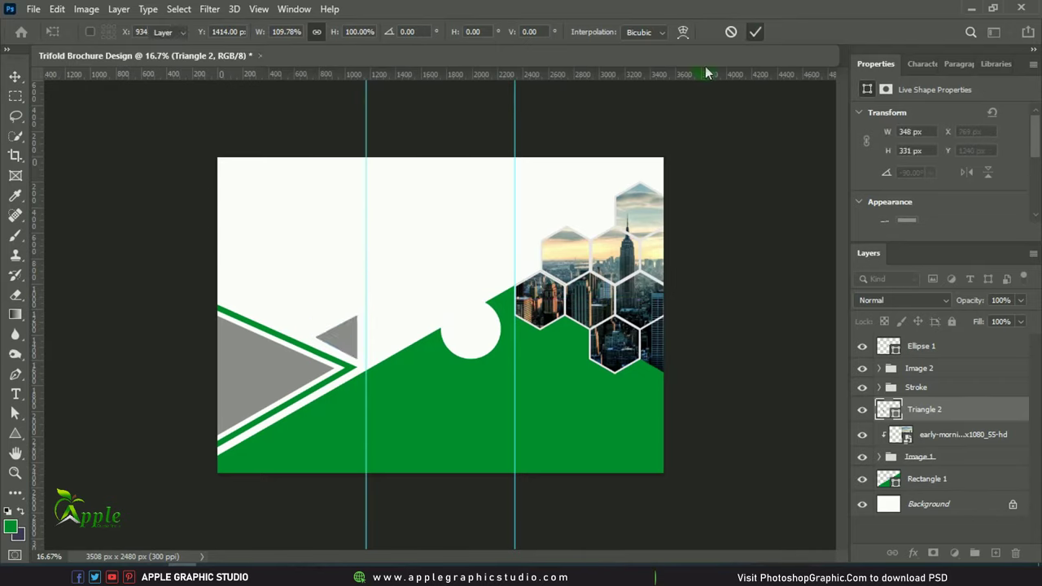
Step: Nudge the small triangle down and lower its opacity to about 38%
drag(371, 336, 371, 336)
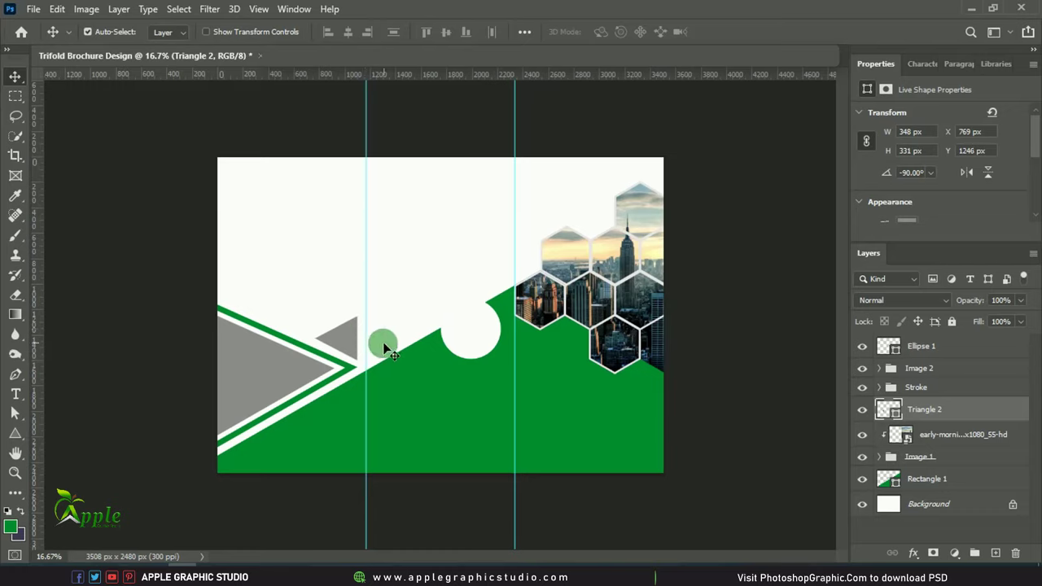
click(1023, 306)
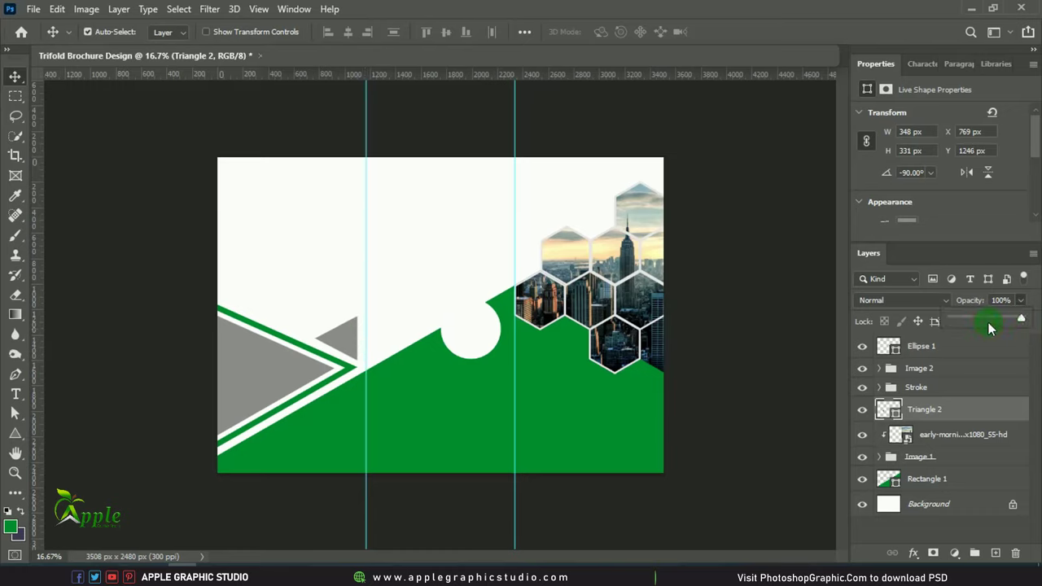
drag(991, 327, 981, 318)
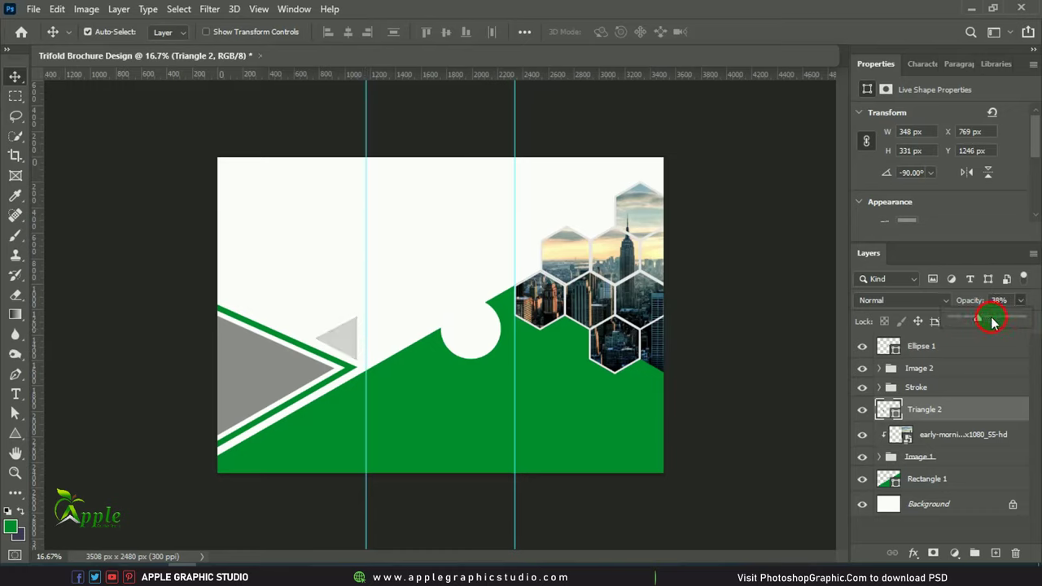
click(757, 243)
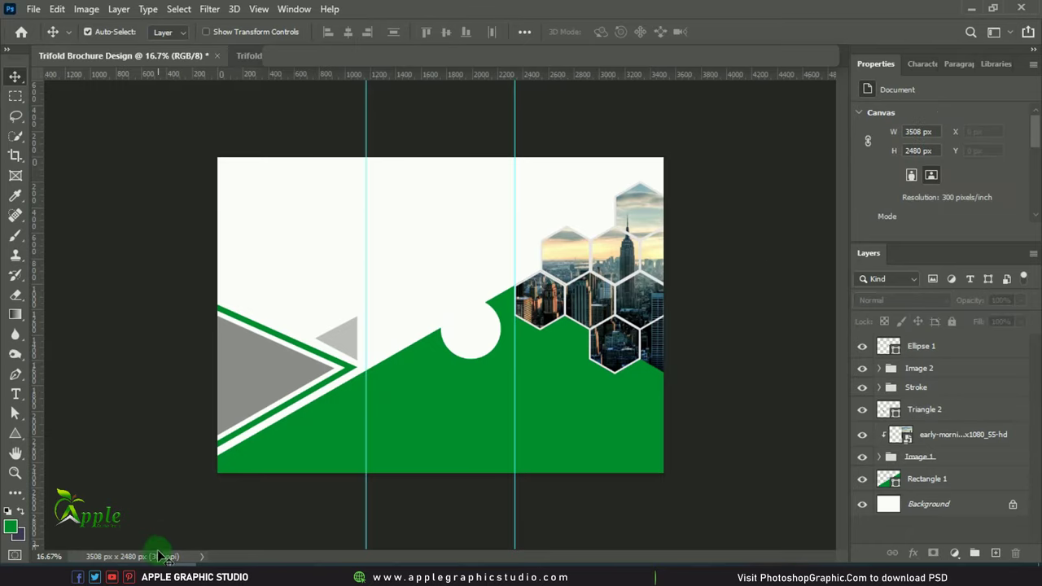
Step: Place the about-us team photo and scale it onto the page's left panel
key(alt+Tab)
mouse_move(174, 128)
mouse_down()
mouse_move(189, 542)
mouse_move(342, 379)
mouse_up()
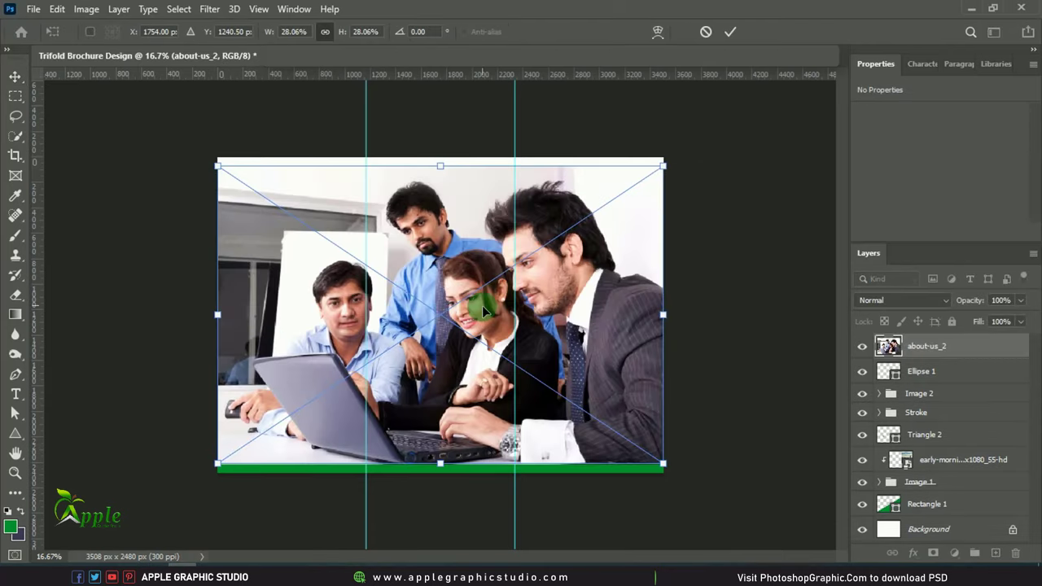
drag(482, 306, 162, 539)
mouse_move(403, 389)
mouse_down()
mouse_move(236, 413)
mouse_move(403, 435)
mouse_move(333, 412)
mouse_up()
drag(258, 403, 271, 371)
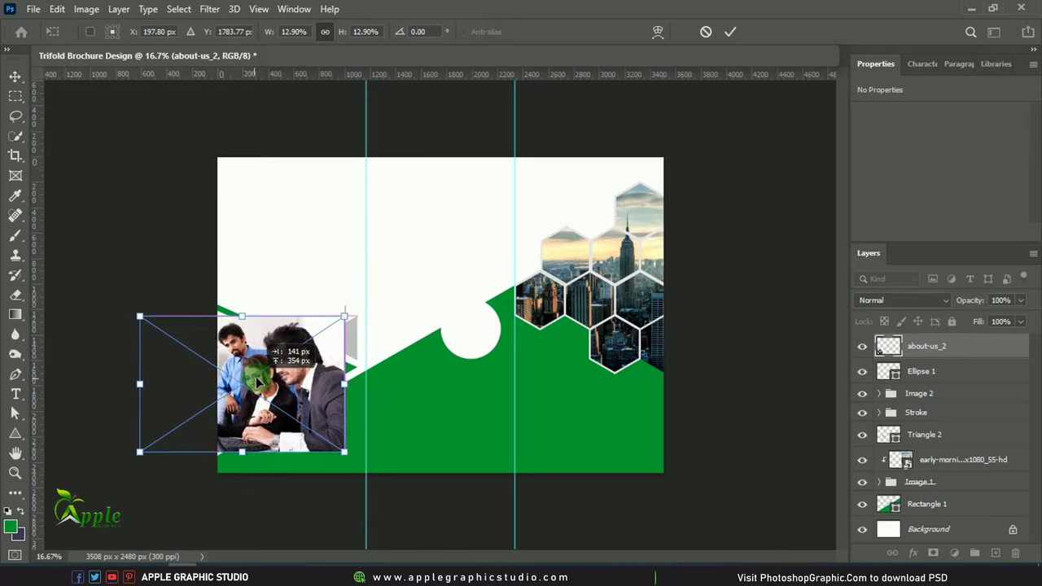
key(Return)
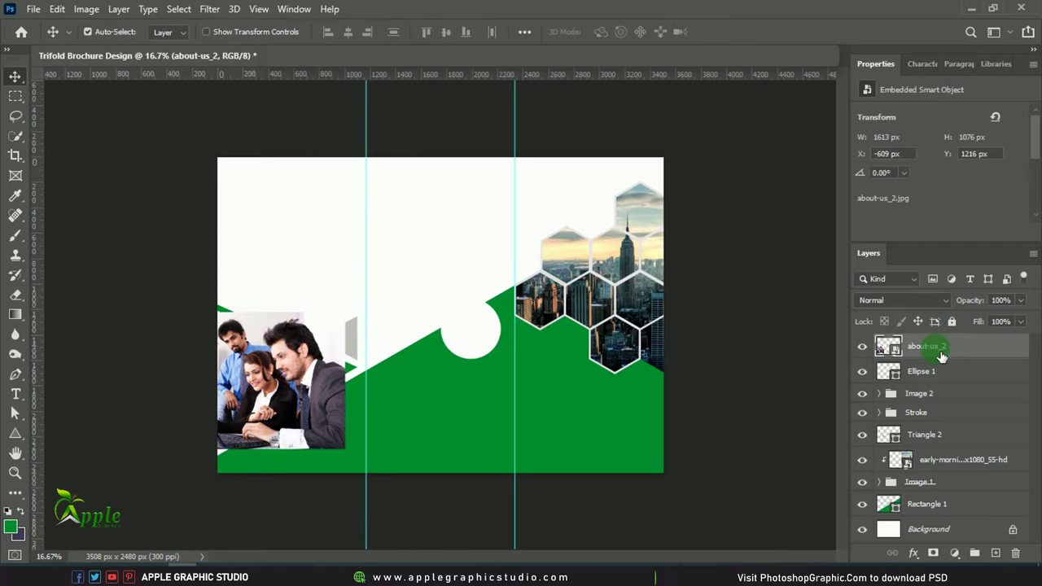
Step: Clip about-us_2 to the triangle in Image 2 and Free Transform it to fit
mouse_move(930, 348)
mouse_down()
mouse_move(936, 407)
mouse_move(936, 397)
mouse_up()
right_click(936, 395)
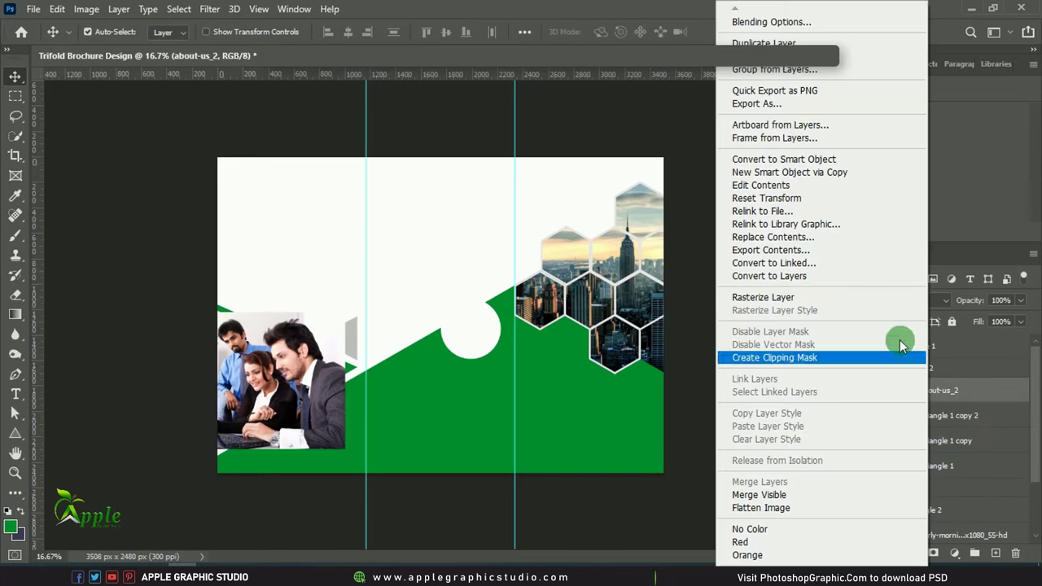
click(775, 356)
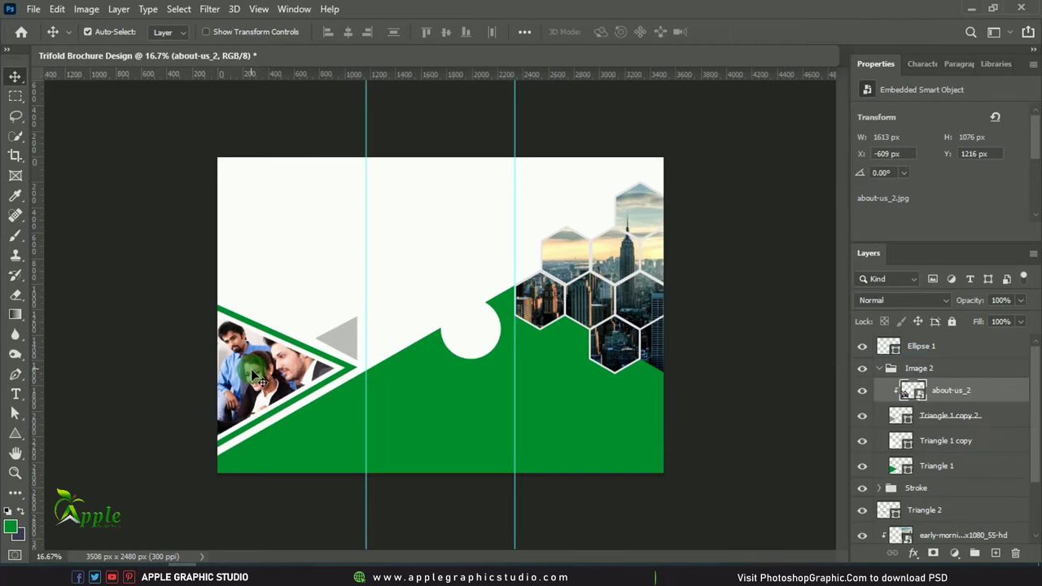
click(57, 9)
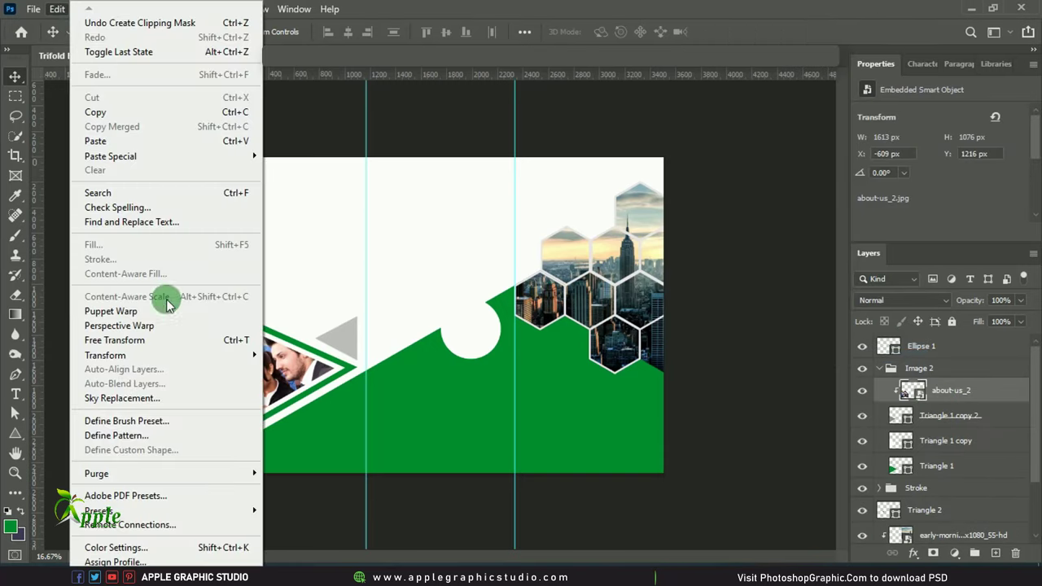
click(134, 338)
drag(353, 390, 345, 390)
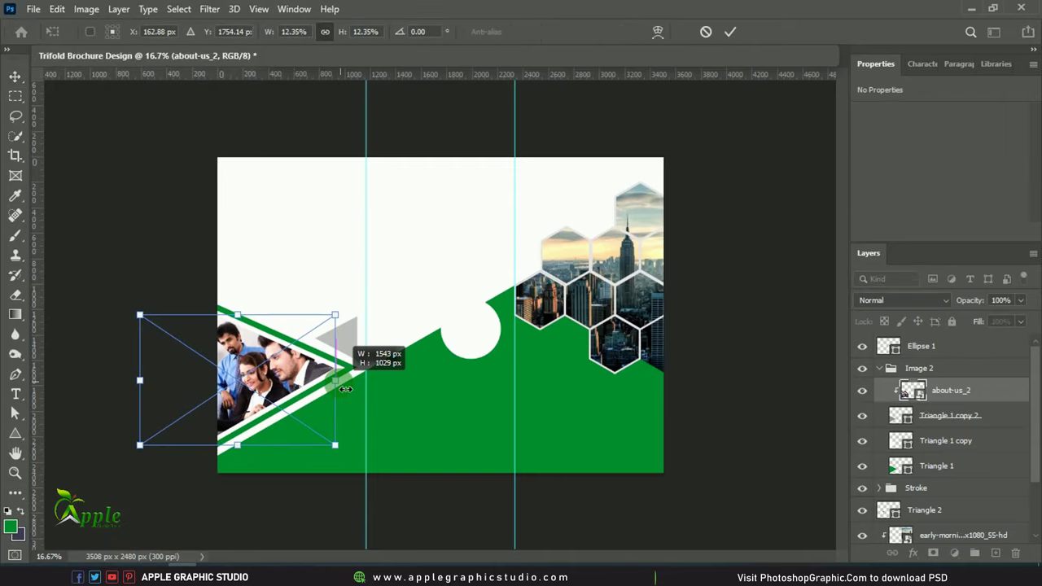
drag(237, 363, 239, 364)
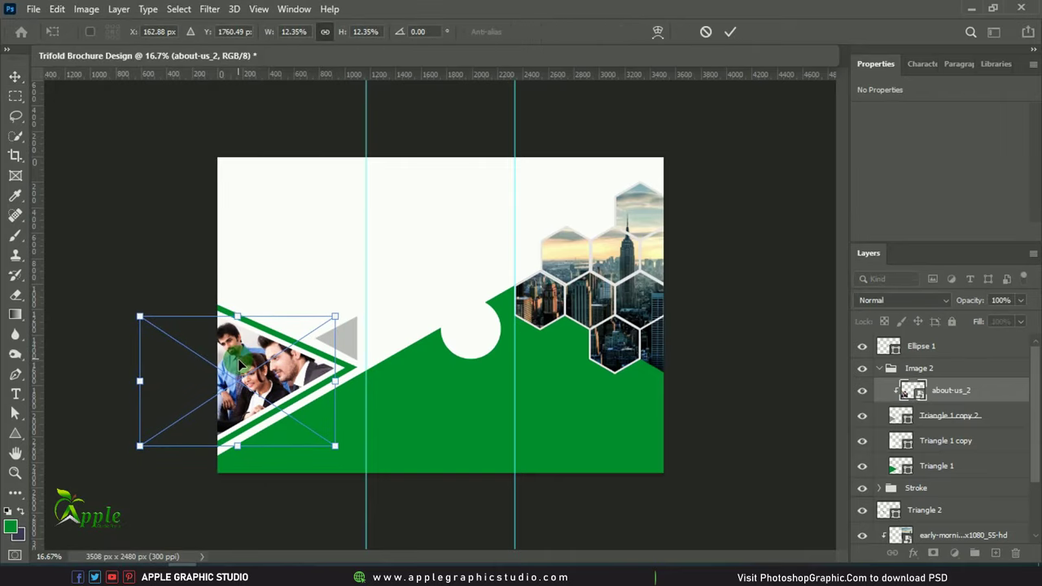
click(730, 32)
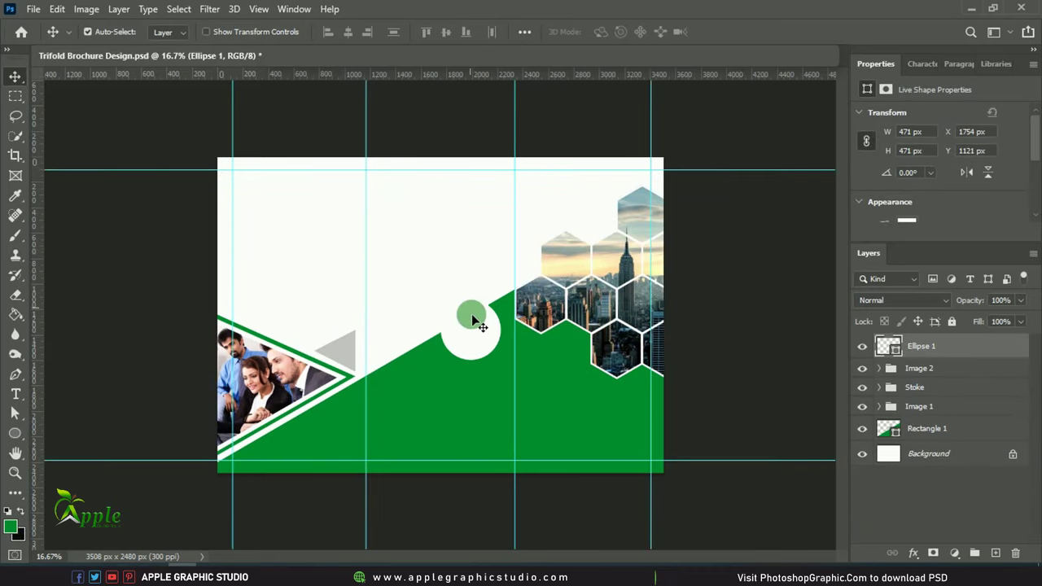
Step: Duplicate Ellipse 1 as a ring with no fill and an 8 px green stroke
mouse_move(992, 370)
mouse_down()
mouse_move(1003, 560)
mouse_move(996, 554)
mouse_up()
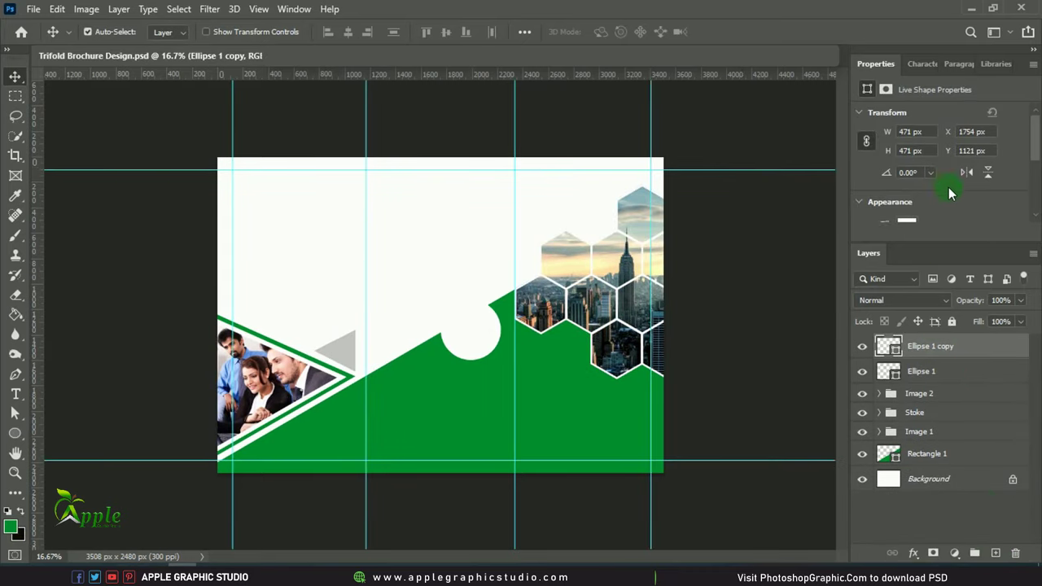
drag(1037, 148, 1037, 158)
click(904, 196)
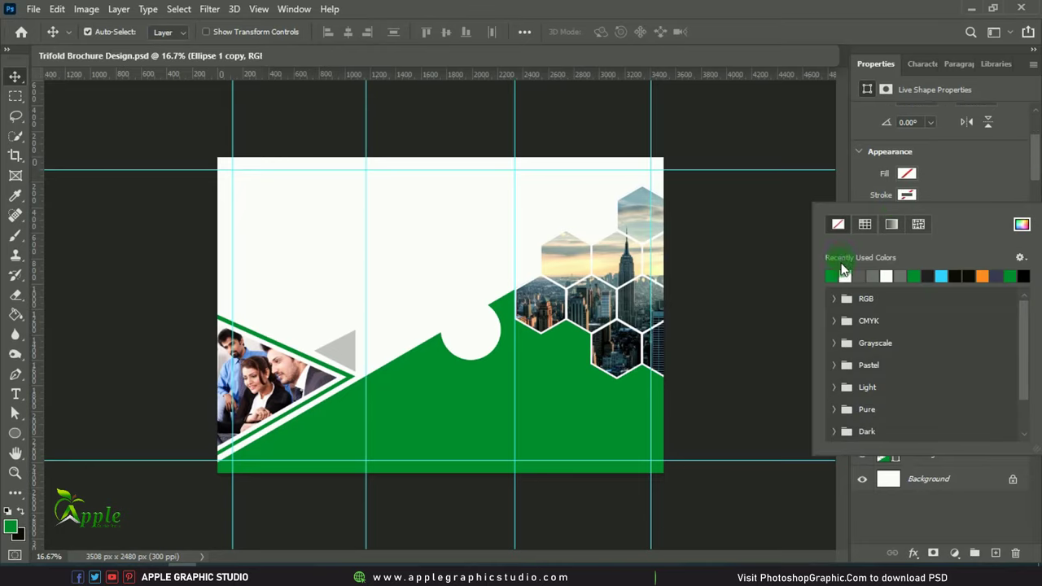
click(831, 276)
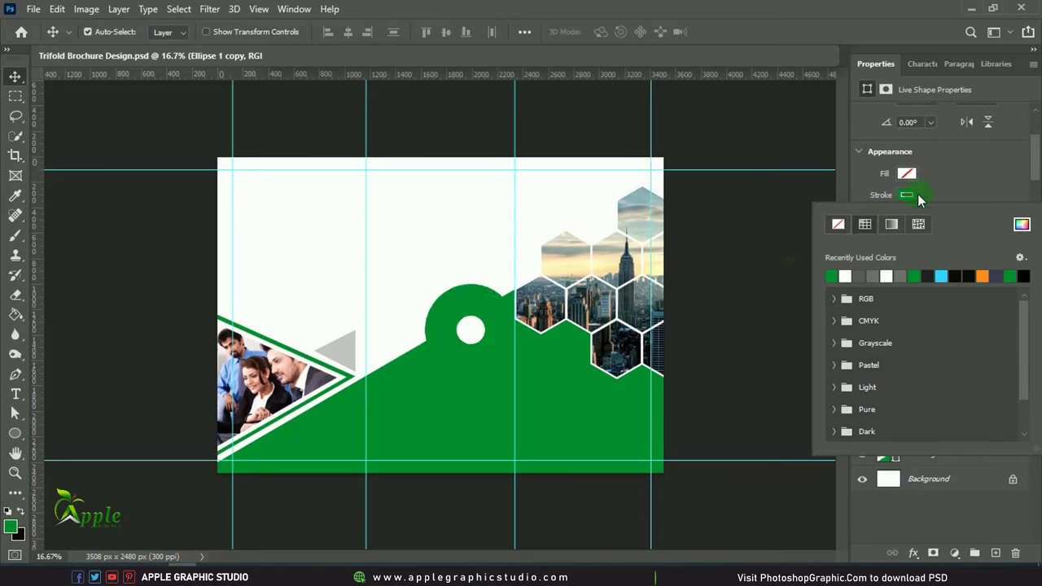
click(943, 185)
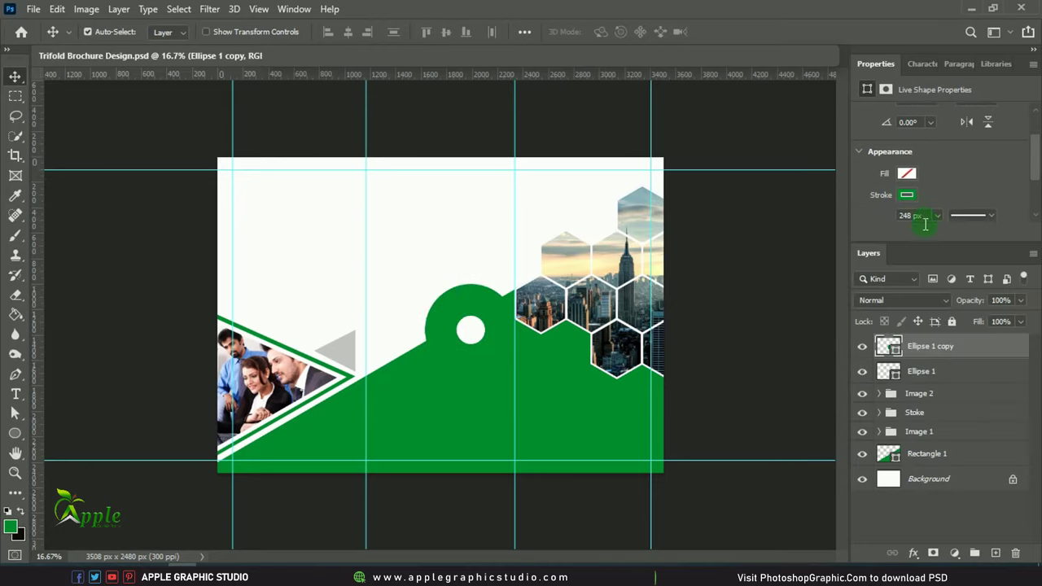
drag(909, 235, 899, 237)
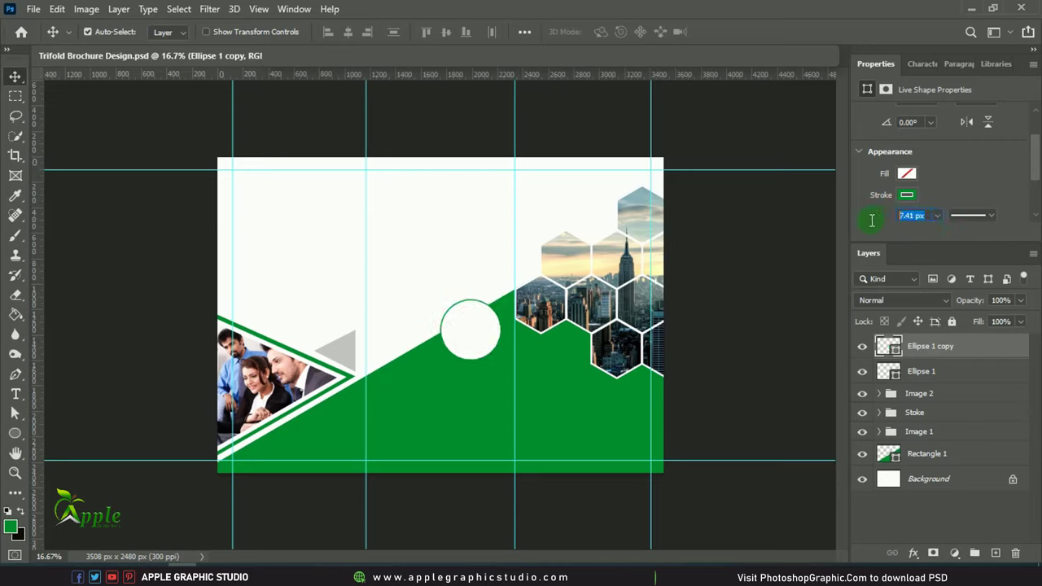
text(8)
key(Return)
Step: Shrink the green ring inside the white circle and select both ellipse layers
click(57, 9)
click(130, 339)
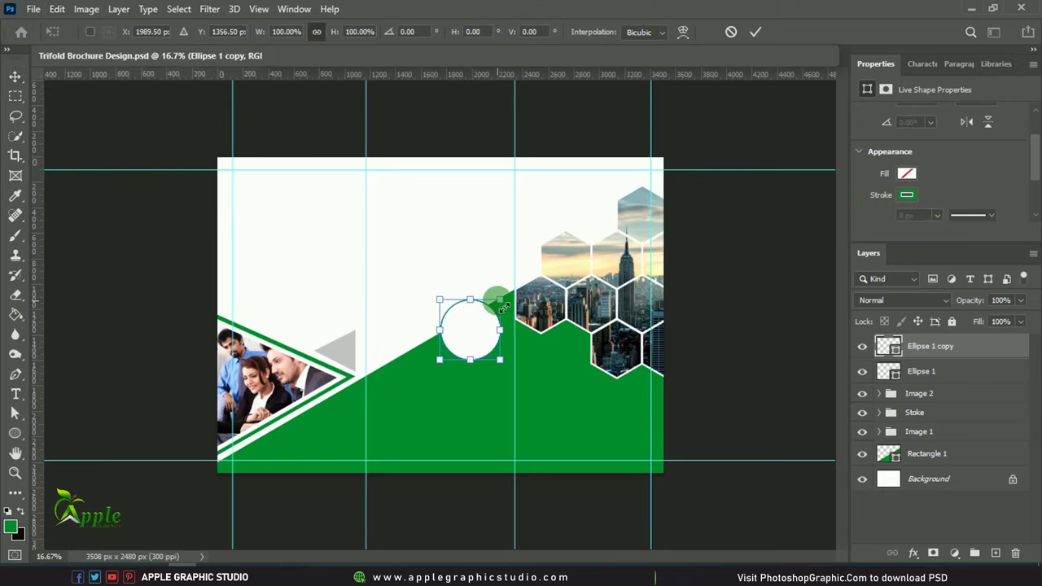
drag(506, 308, 498, 308)
click(712, 98)
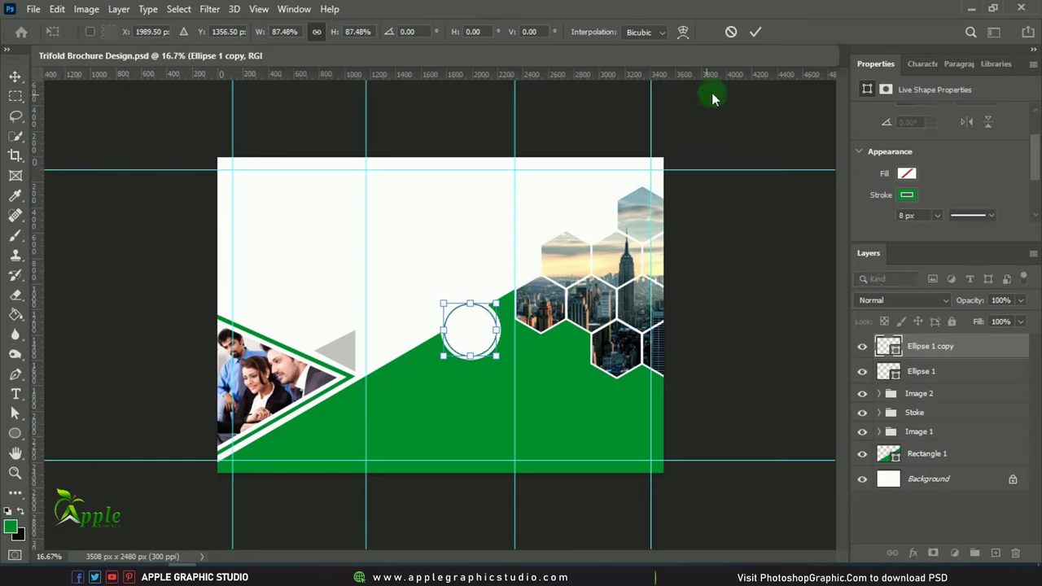
click(757, 31)
click(770, 236)
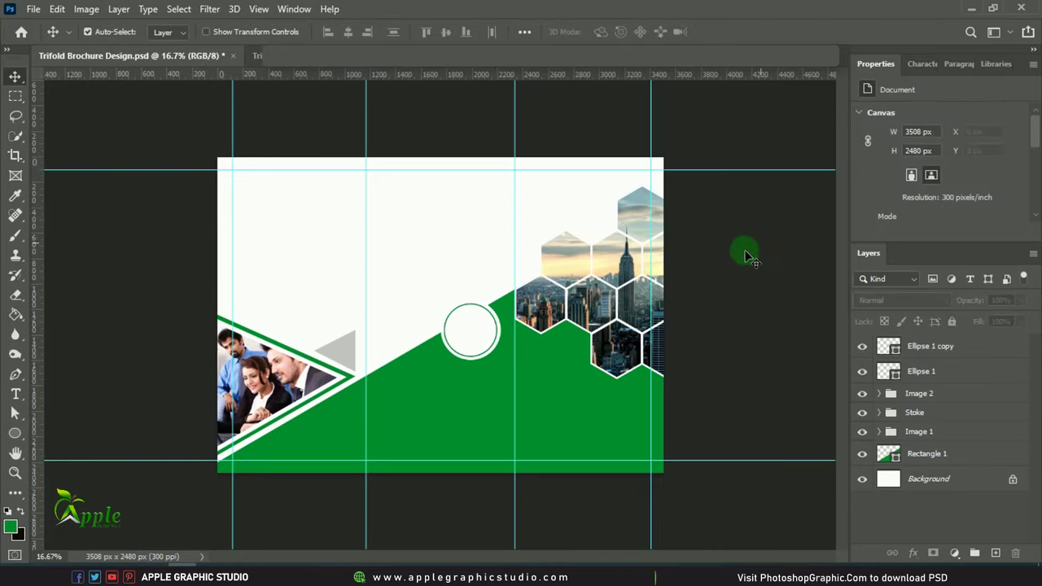
click(870, 347)
click(898, 355)
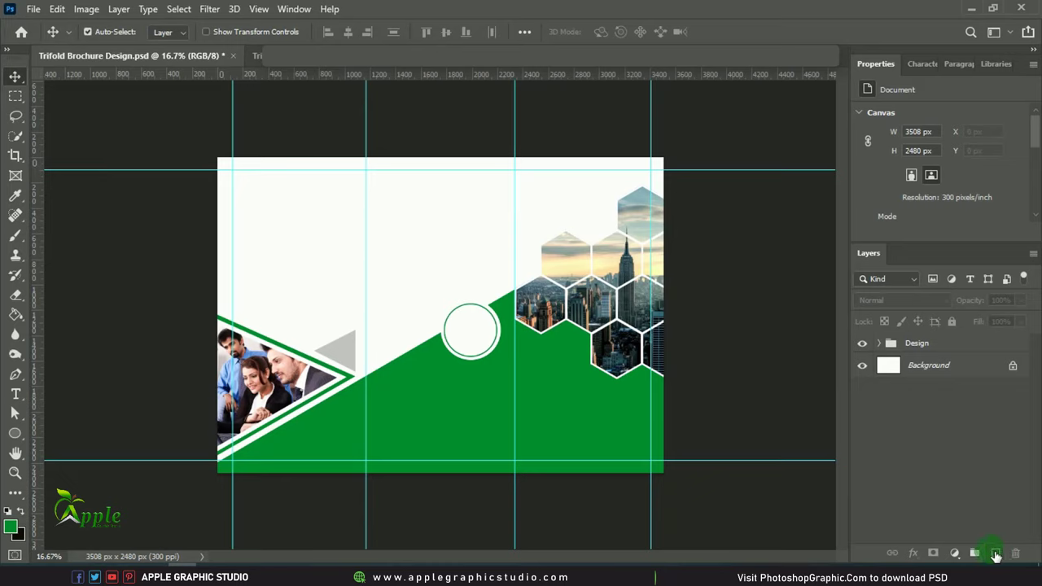
Step: Add a HEADLINE text layer in the middle panel and enlarge it to 47 pt
click(15, 394)
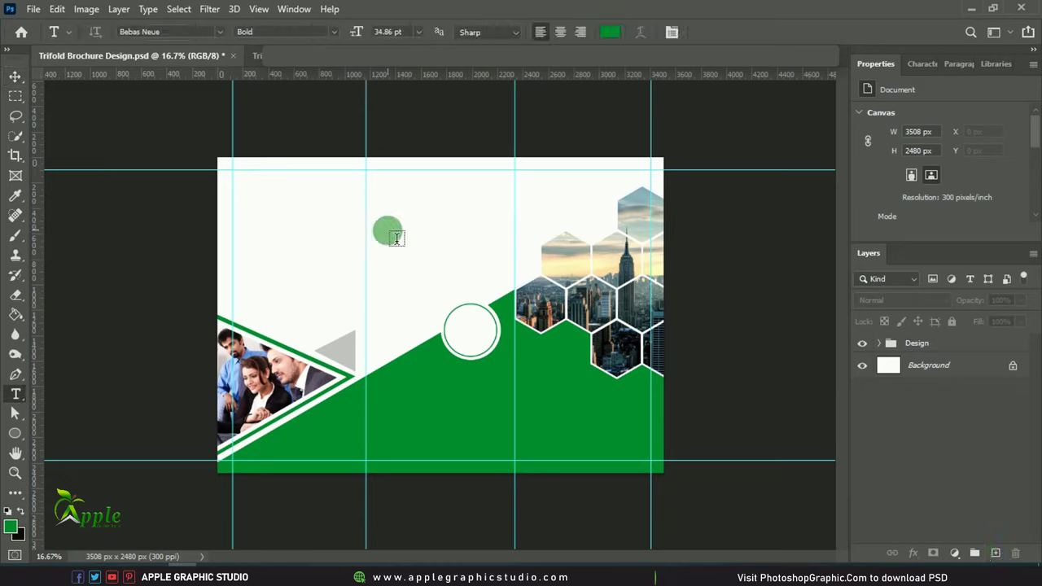
click(389, 231)
text(HEADLINE)
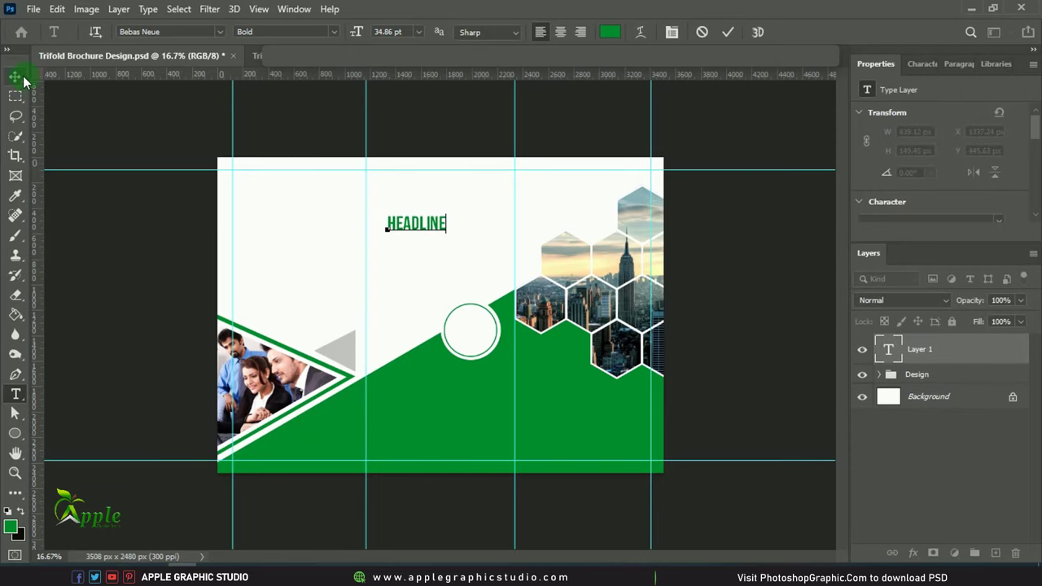
click(22, 77)
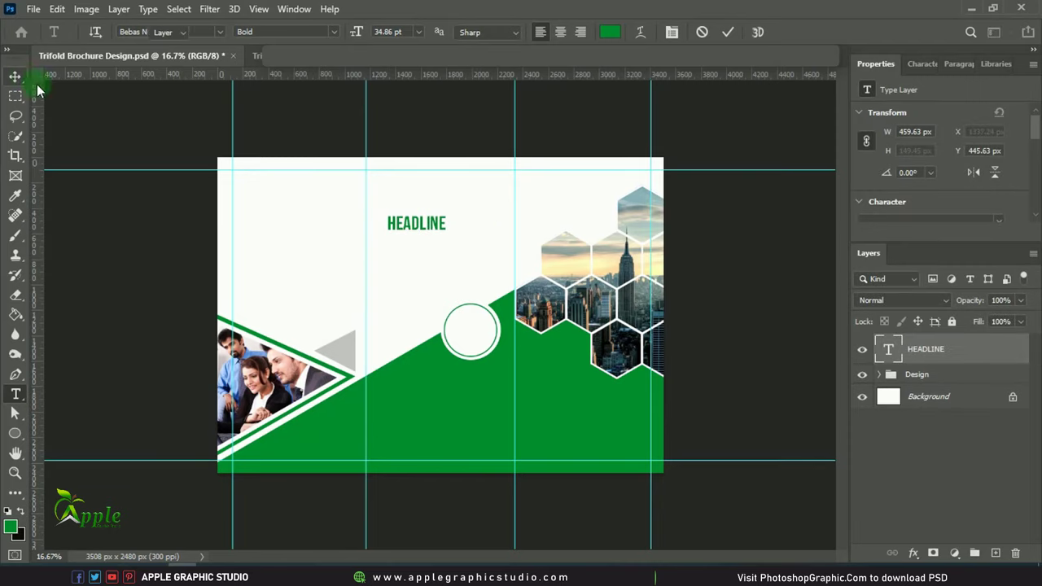
click(930, 64)
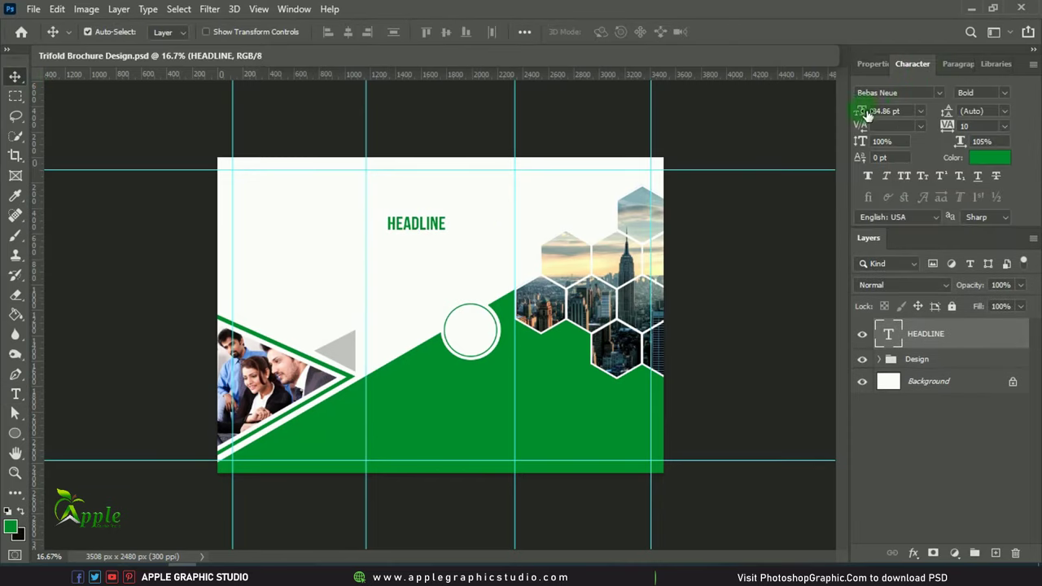
drag(867, 116, 884, 115)
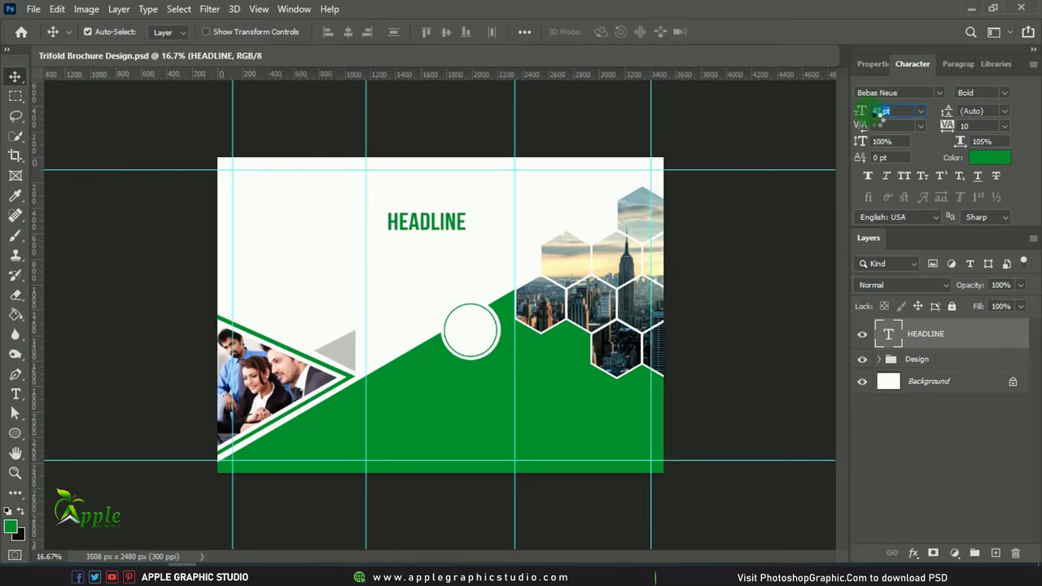
mouse_move(417, 222)
mouse_down()
mouse_move(546, 187)
mouse_move(535, 188)
mouse_up()
scroll(545, 188, up, 1)
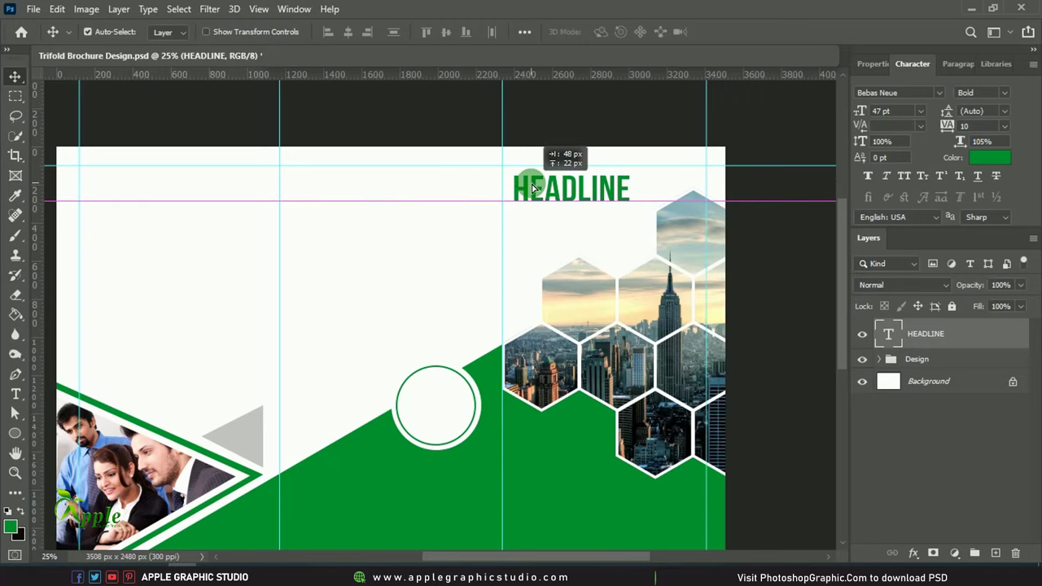
scroll(333, 296, down, 1)
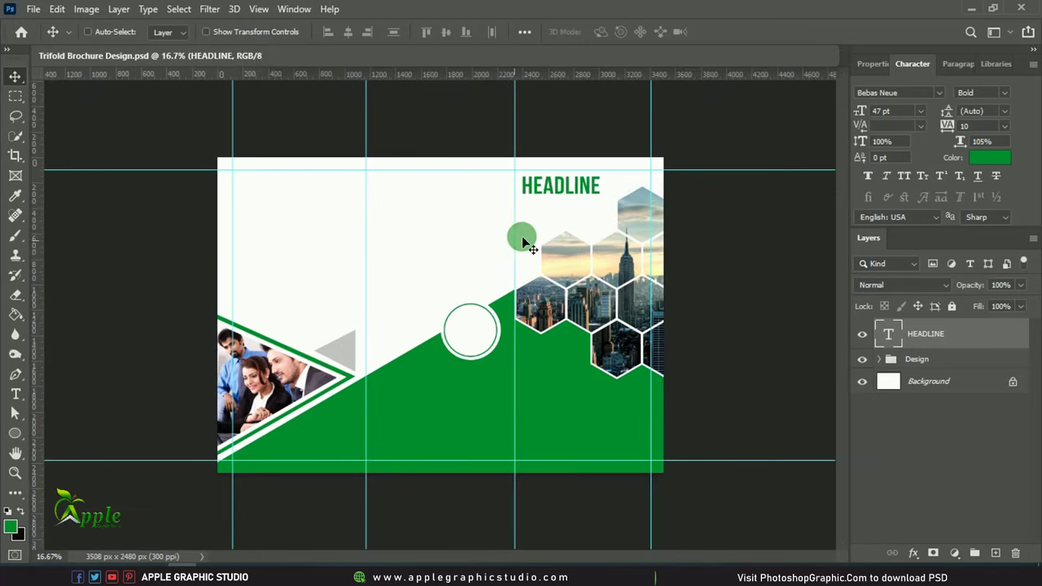
Step: Recolour the letters HEAD to #3a3b53, leaving LINE green
click(16, 394)
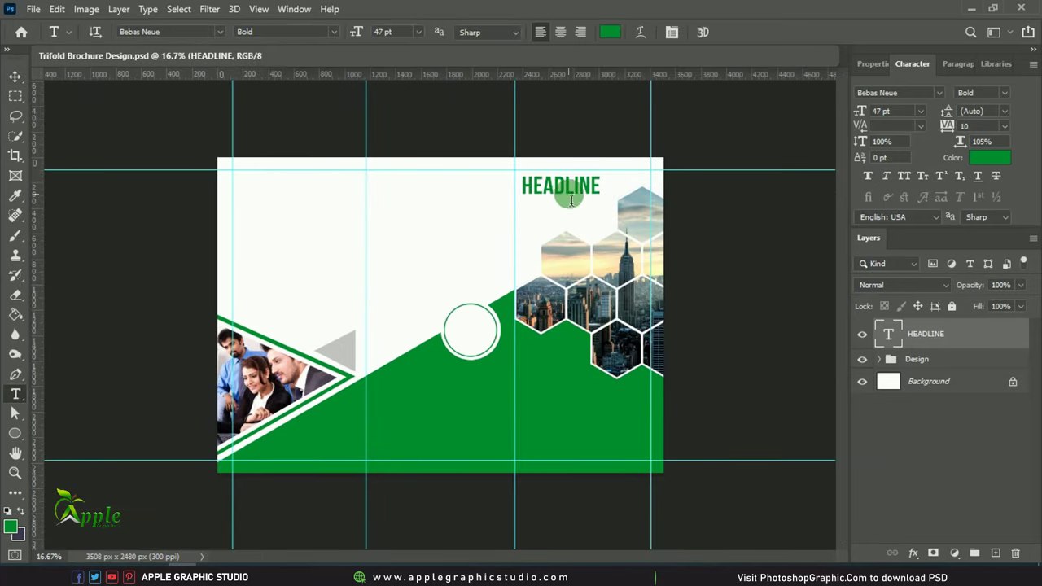
drag(568, 193, 521, 189)
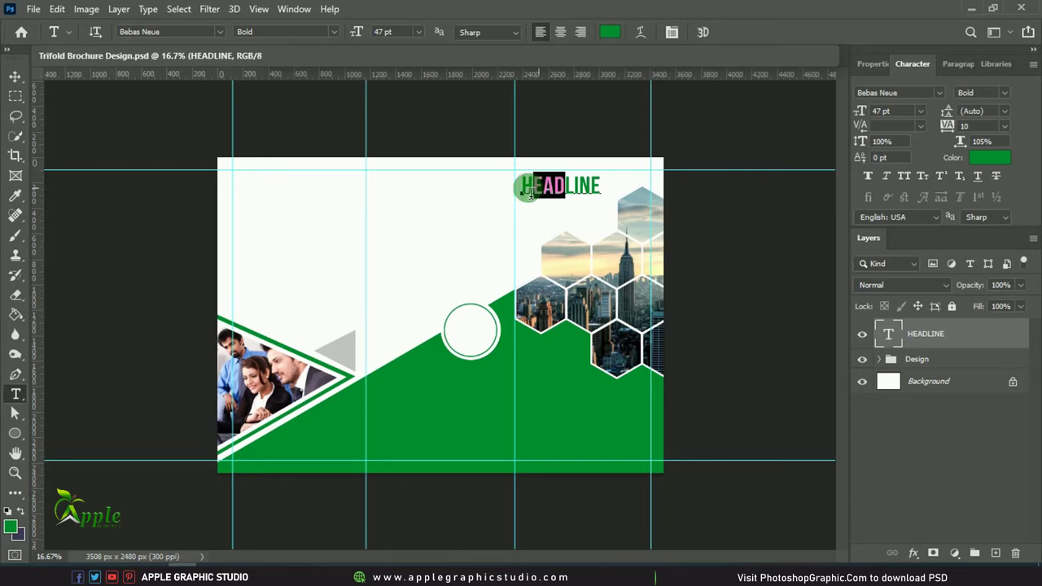
click(610, 32)
text(3a3b53)
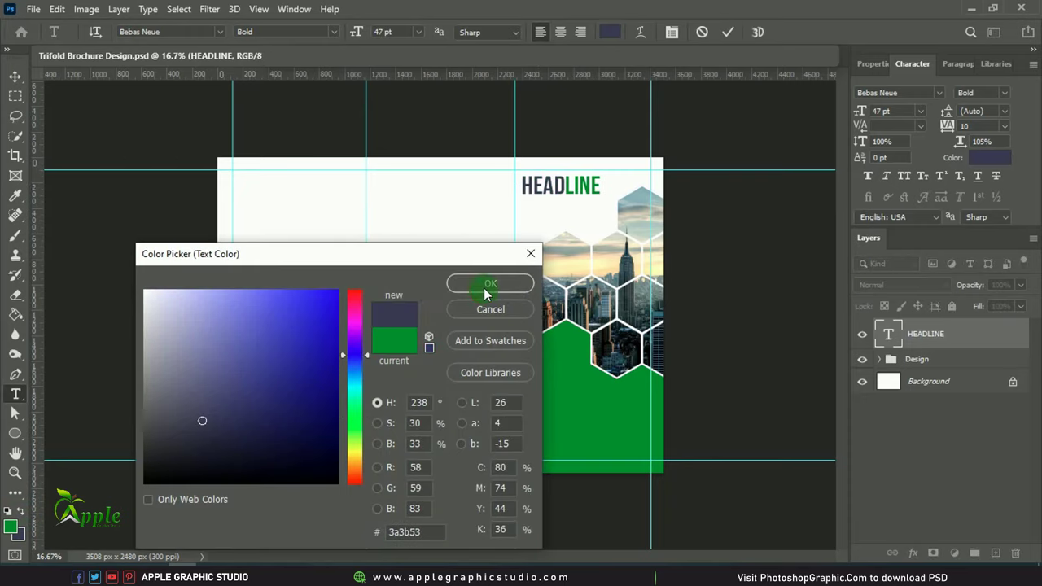
click(488, 285)
click(727, 32)
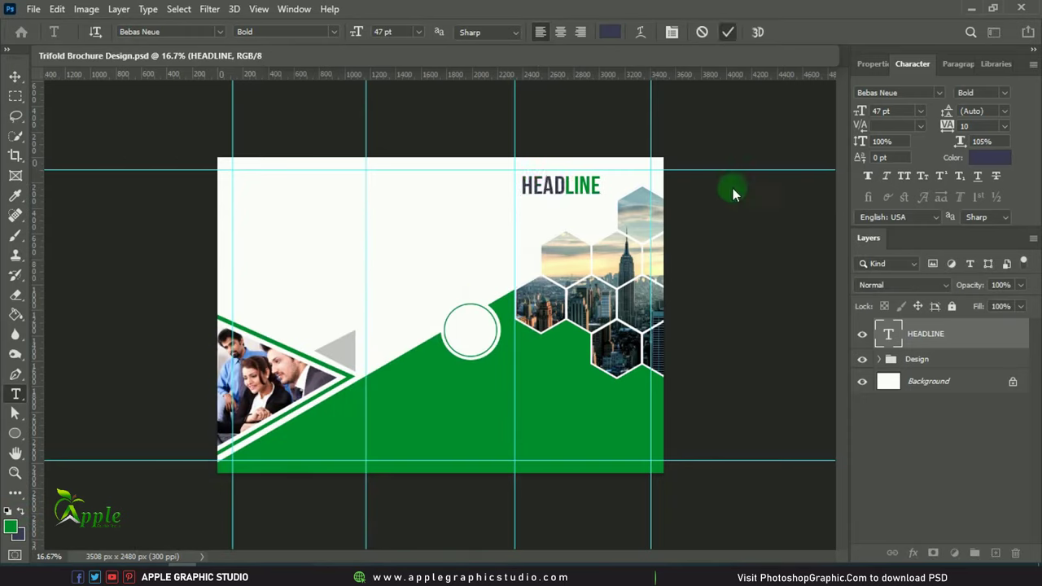
Step: Duplicate HEADLINE below itself and retype the copy as APPLE GRAPHIC STUDIO at 22 pt
key(v)
drag(555, 181, 560, 206)
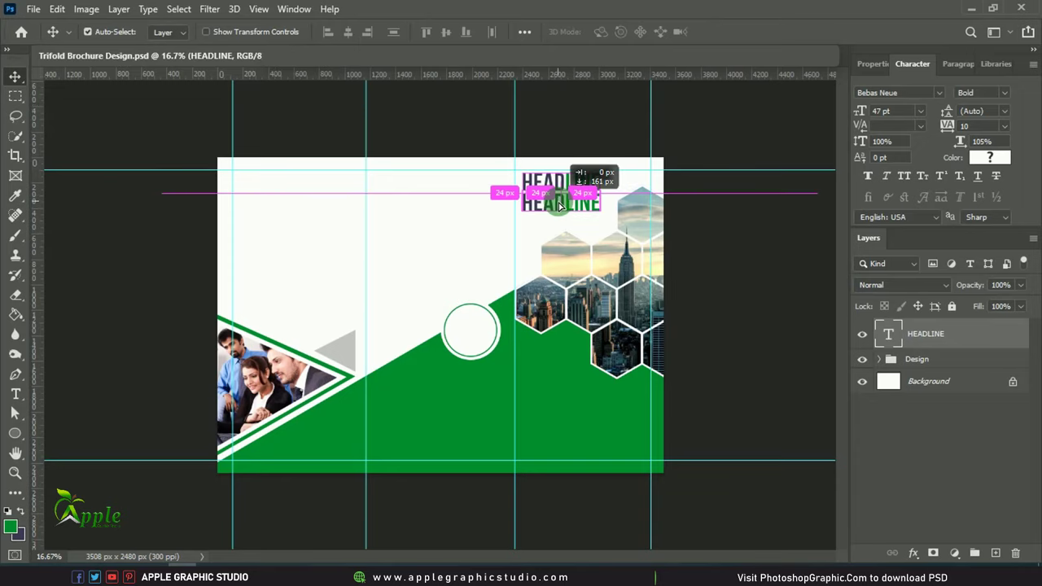
click(15, 394)
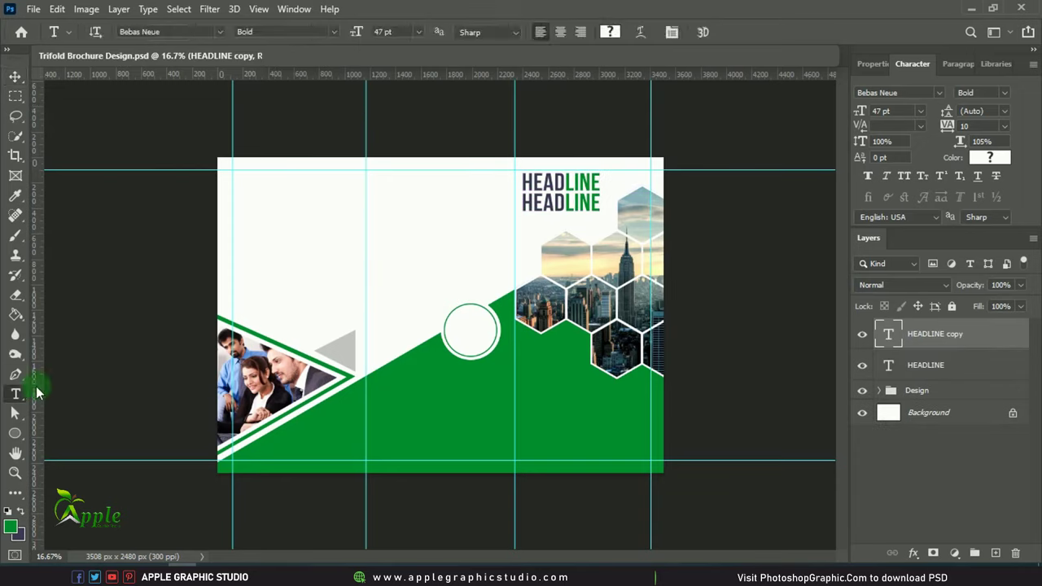
double_click(567, 214)
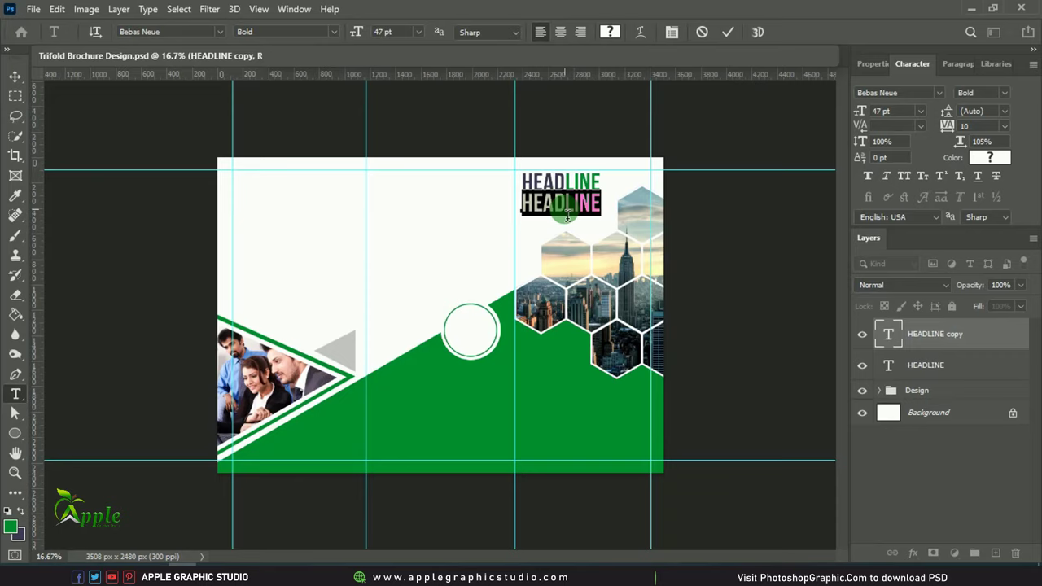
text(APPLE GRAPHIC ST)
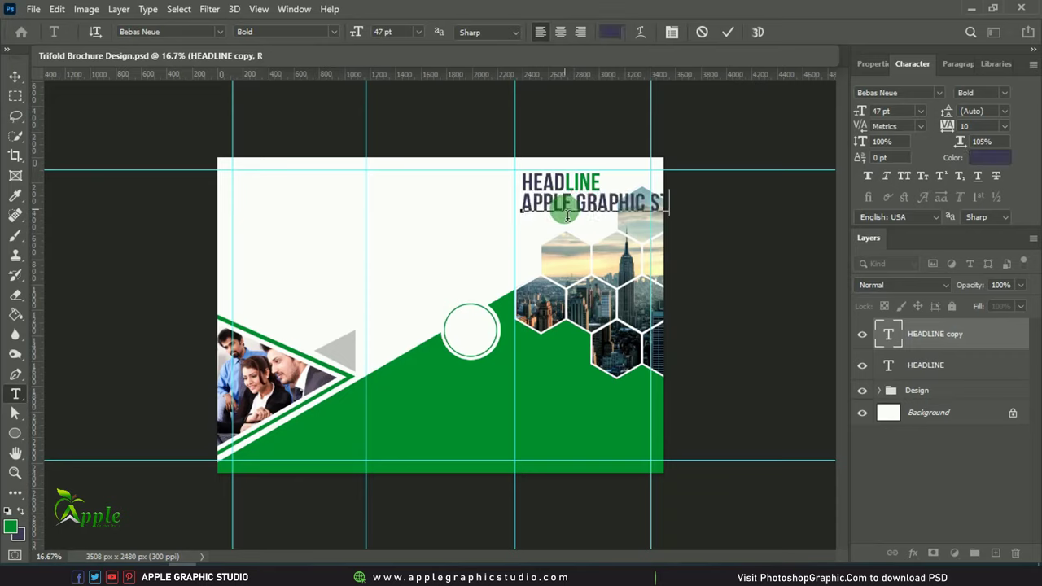
text(UDIO)
drag(652, 204, 521, 203)
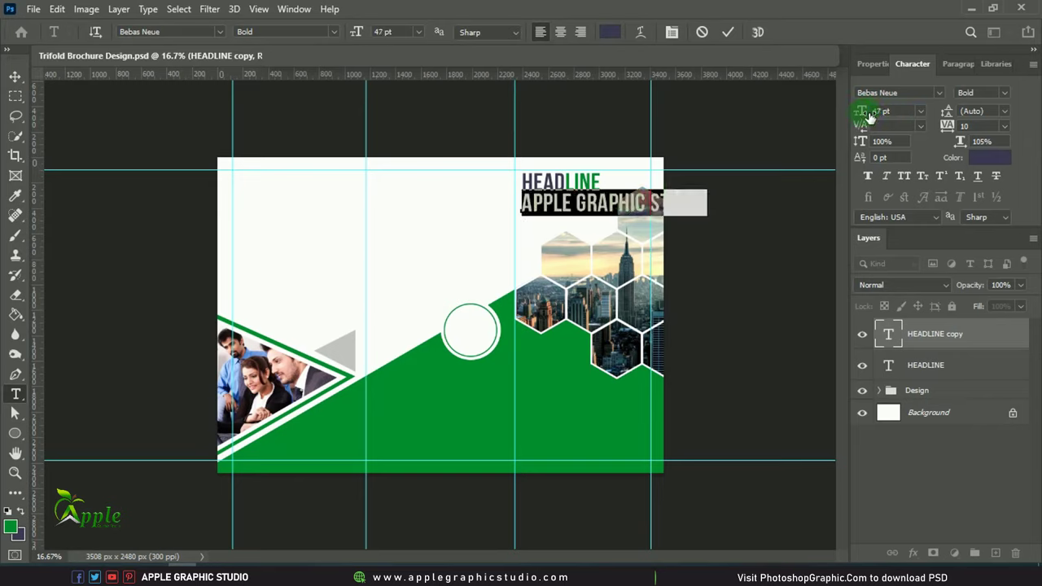
drag(870, 117, 849, 116)
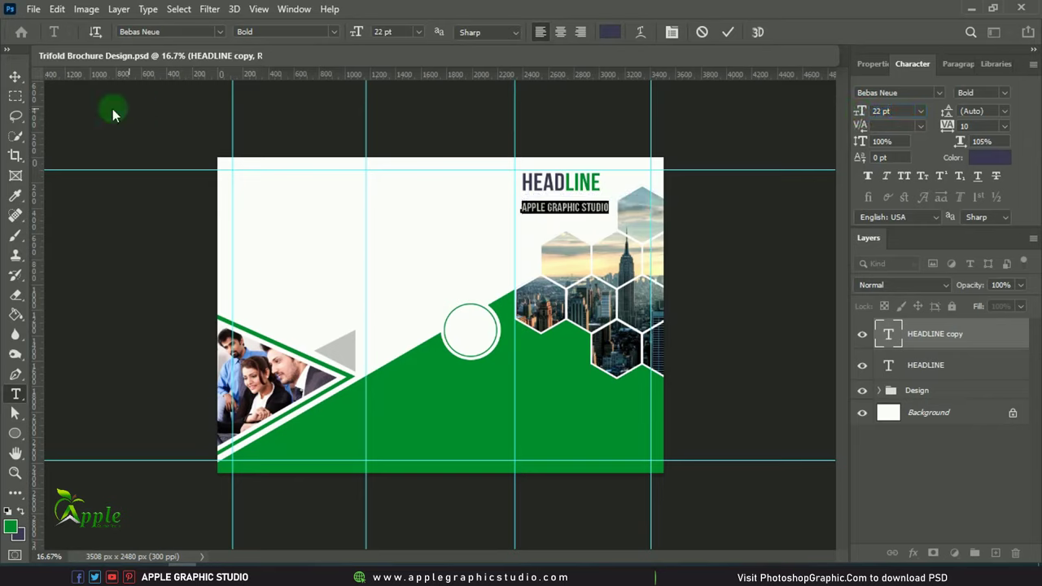
Step: Position the APPLE GRAPHIC STUDIO subtitle just below HEADLINE
click(15, 77)
drag(552, 204, 545, 205)
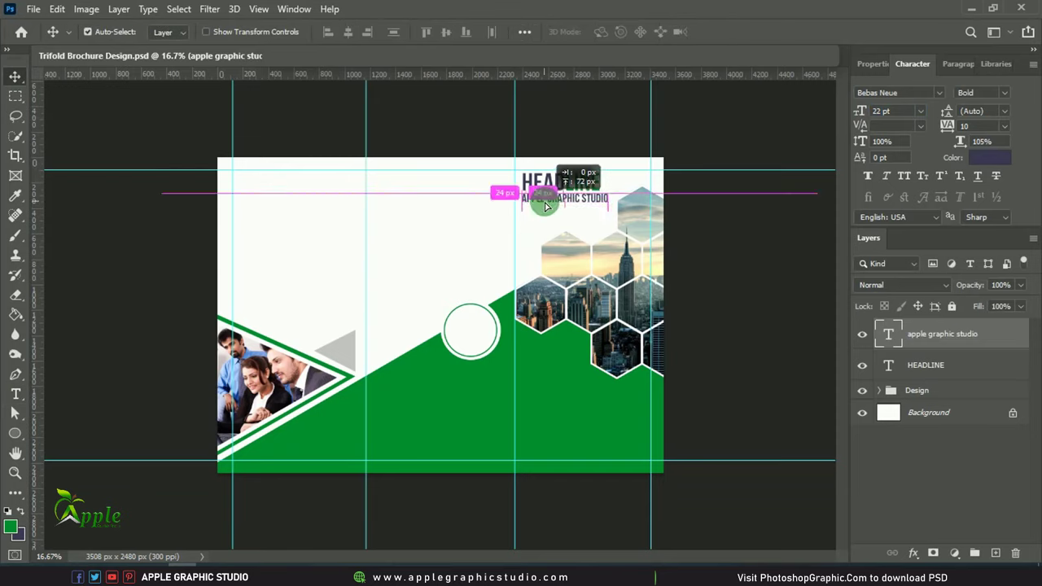
drag(545, 205, 546, 204)
drag(619, 247, 609, 220)
click(627, 189)
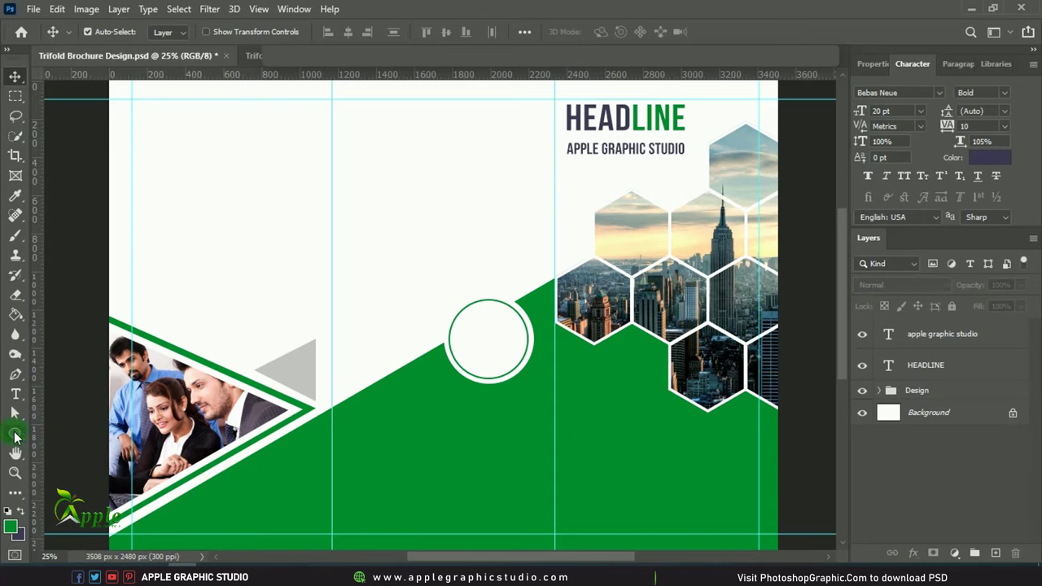
Step: Draw a thin green bar about 363 px wide beneath the subtitle
click(15, 435)
click(69, 437)
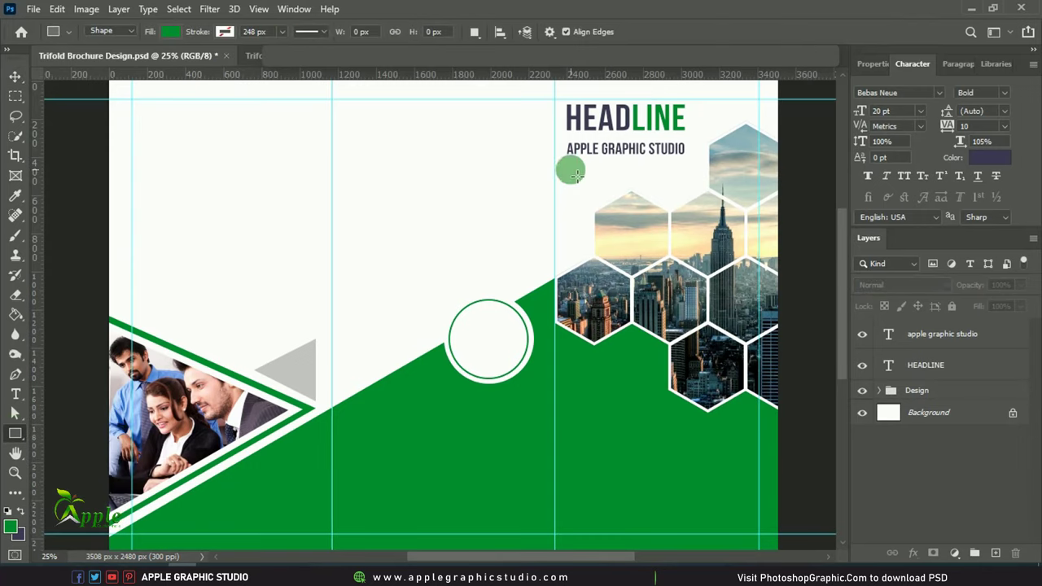
drag(573, 169, 645, 175)
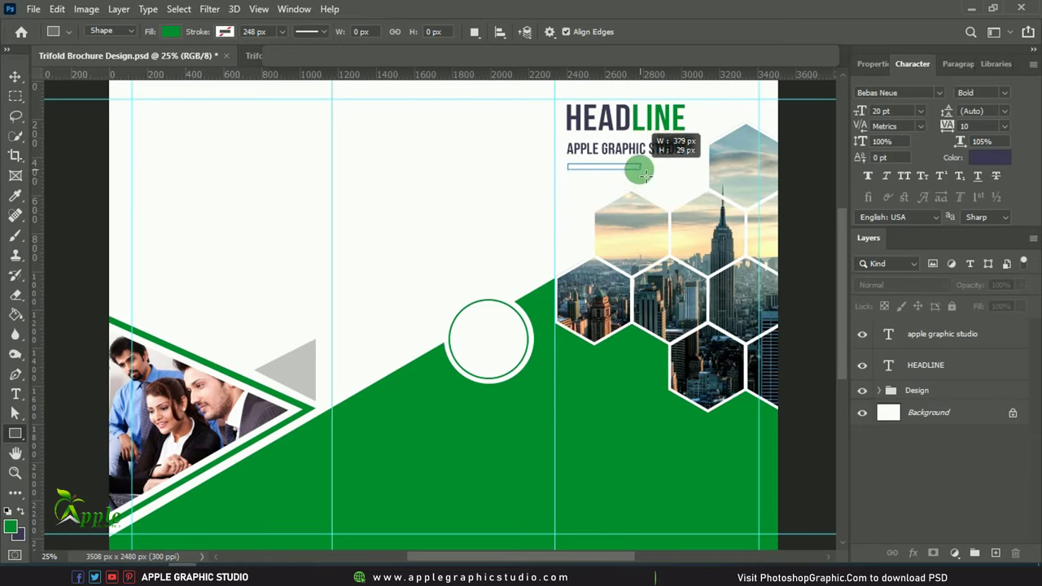
drag(645, 175, 640, 171)
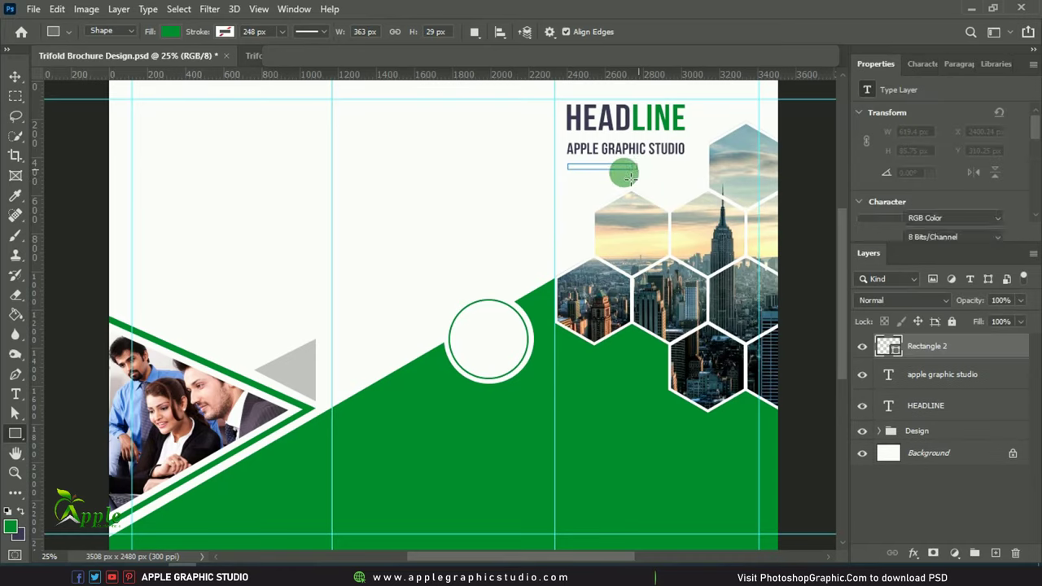
click(13, 79)
click(477, 170)
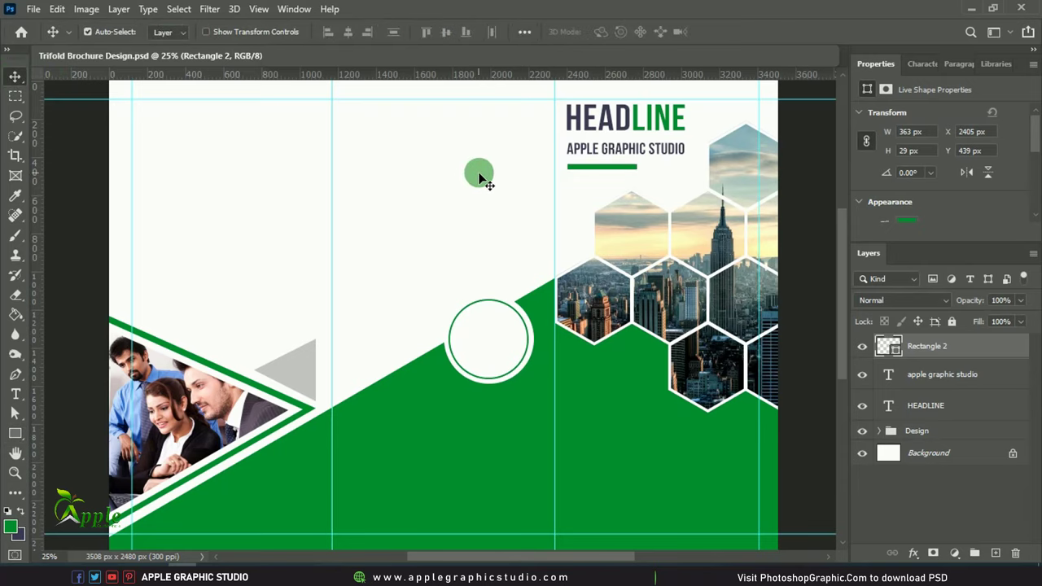
drag(605, 170, 590, 175)
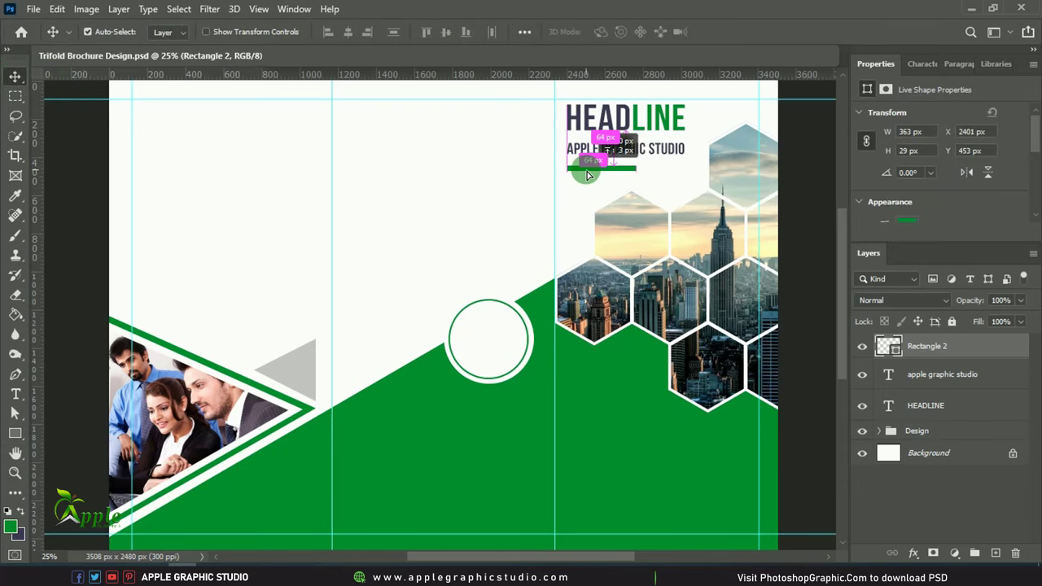
click(489, 181)
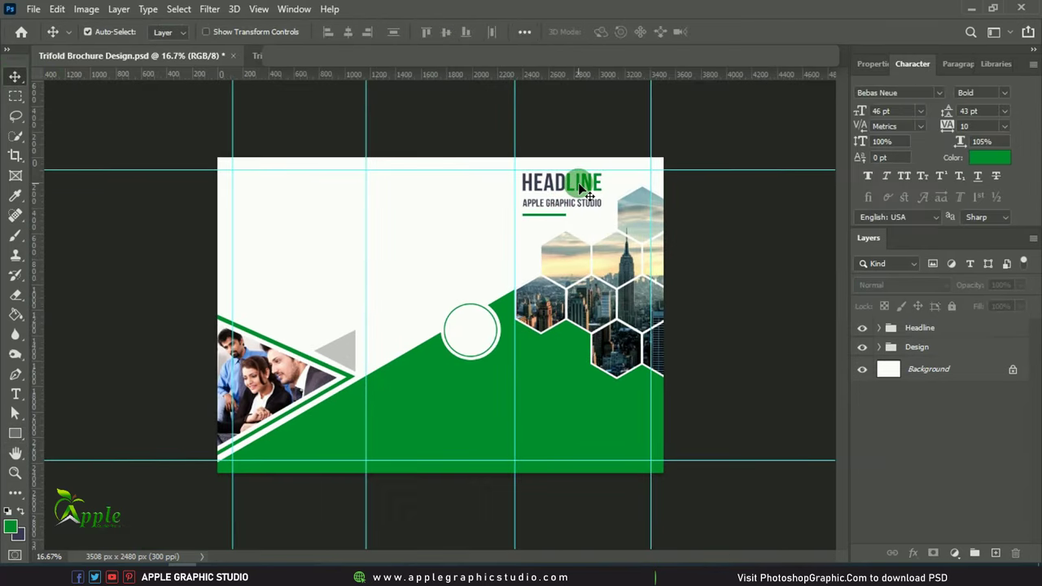
Step: Copy HEADLINE to the top of the left panel as a Regular-weight 'SOLUTION OF' line
click(582, 187)
drag(575, 182, 298, 203)
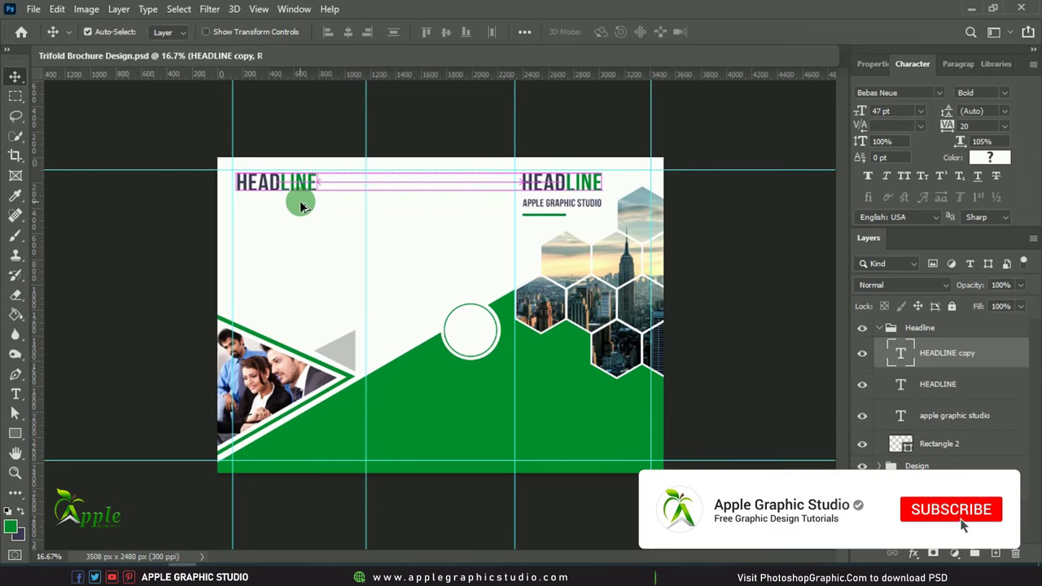
key(t)
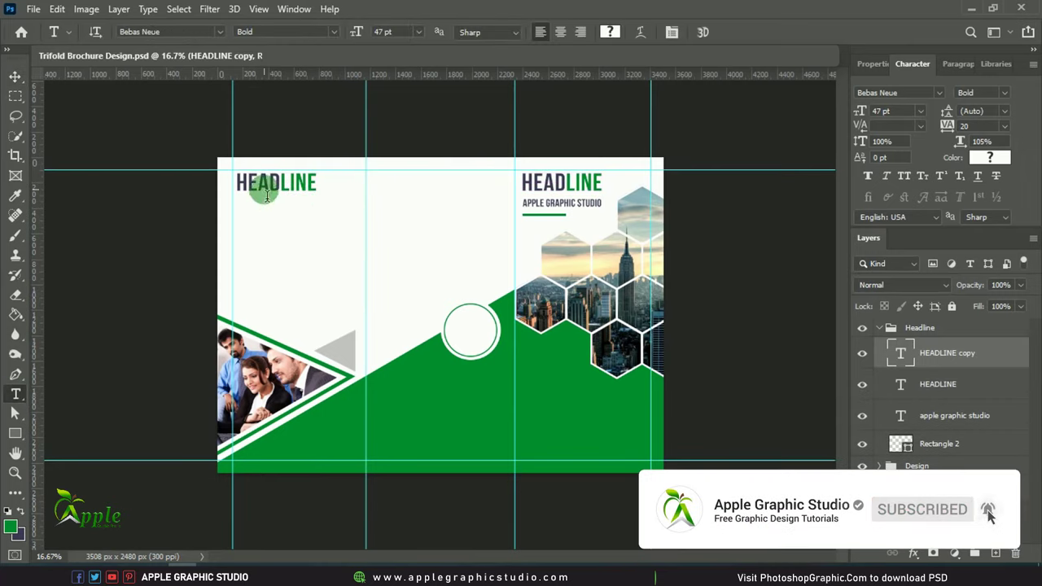
click(246, 189)
drag(241, 188, 477, 158)
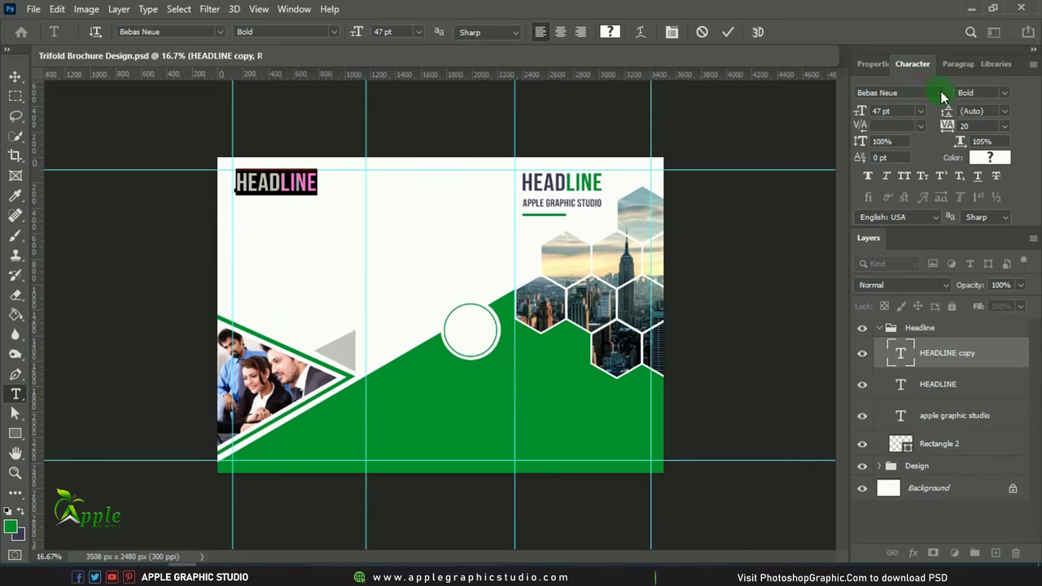
click(1006, 93)
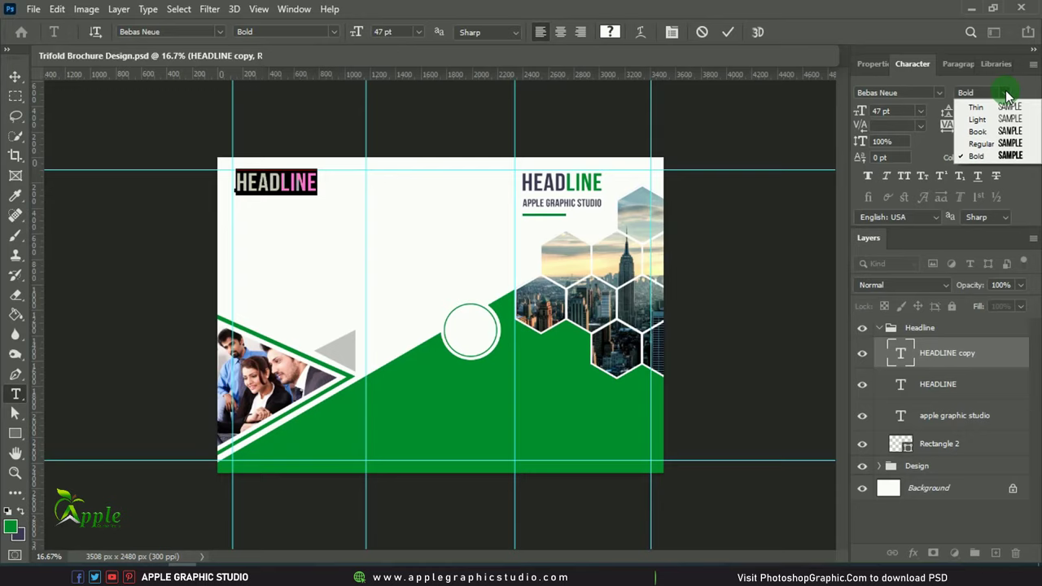
click(993, 144)
click(228, 179)
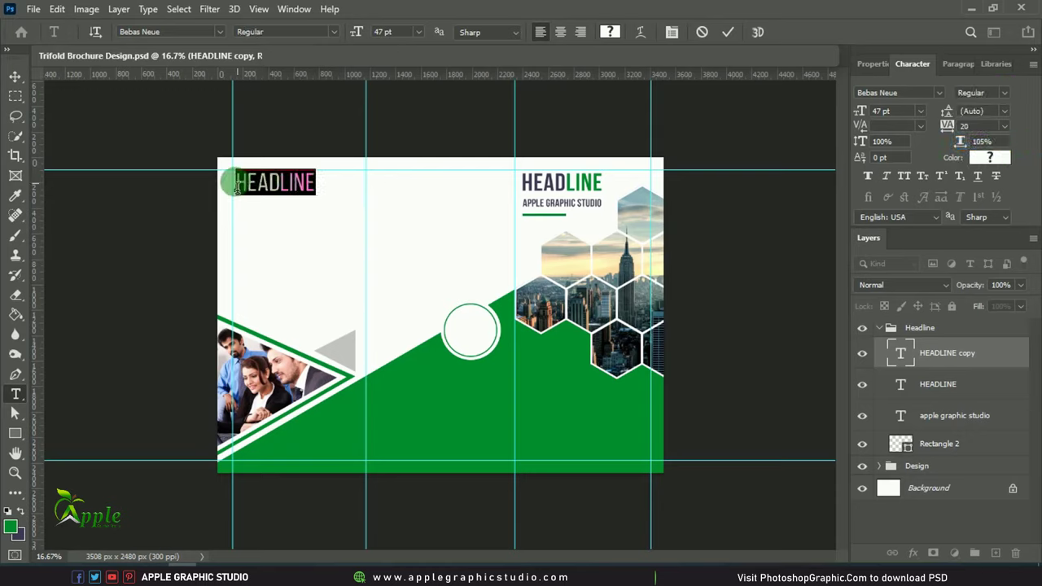
double_click(279, 188)
text(SOLUTIO)
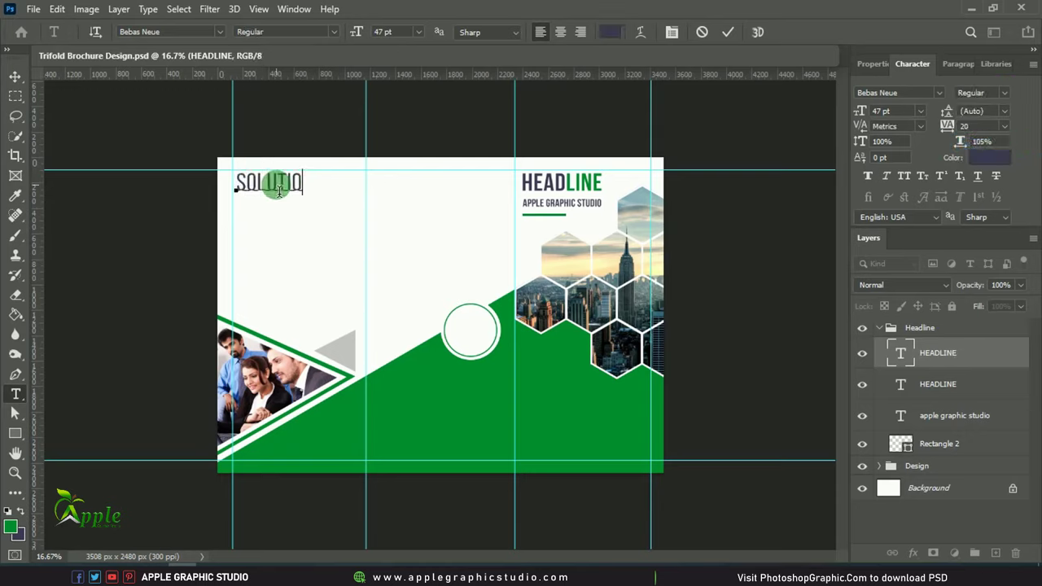
text(N OF)
click(14, 79)
Step: Add a bold PROFESSIONAL line beneath SOLUTION OF
click(293, 185)
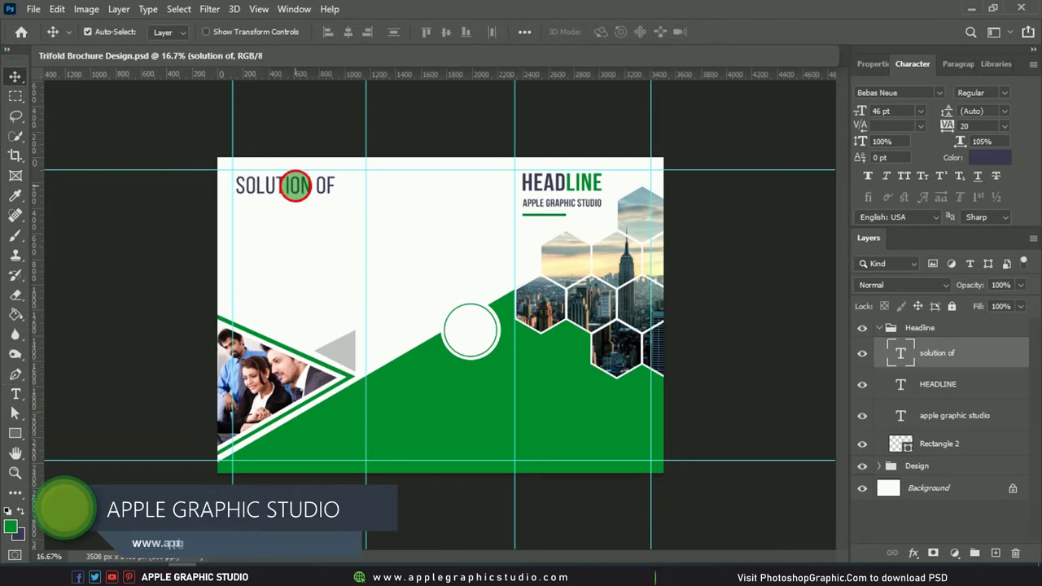
drag(295, 186, 295, 212)
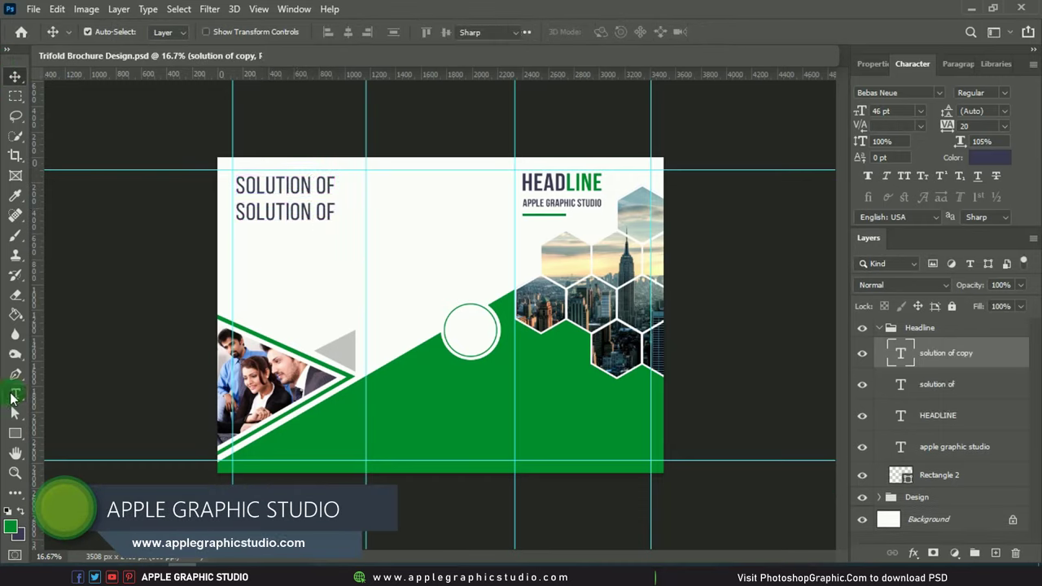
click(13, 397)
double_click(271, 213)
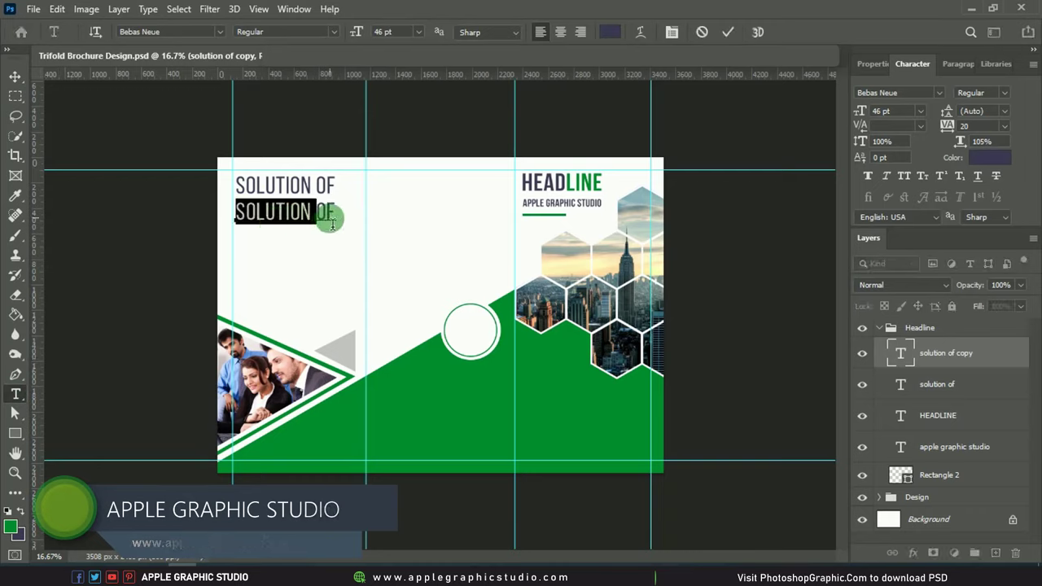
drag(331, 222, 163, 229)
text(PROFESSIONAL)
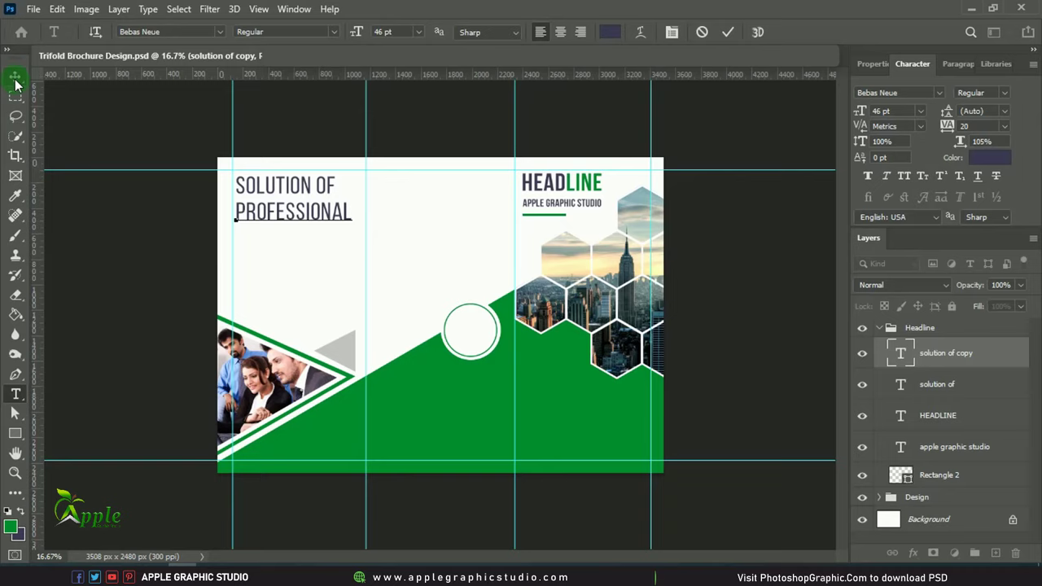
click(15, 79)
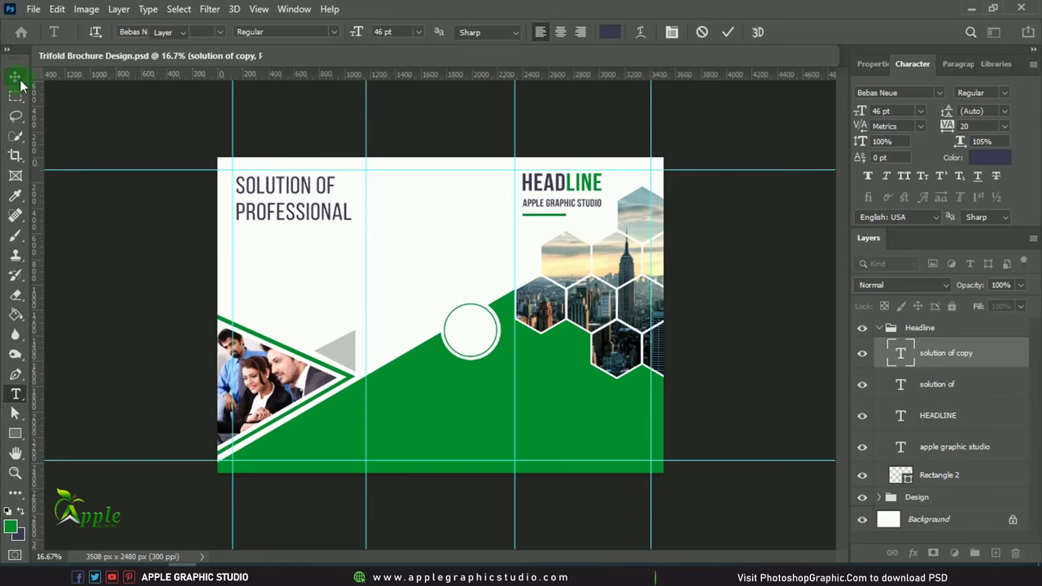
double_click(274, 215)
mouse_move(238, 215)
mouse_down()
mouse_move(295, 225)
mouse_move(352, 218)
mouse_up()
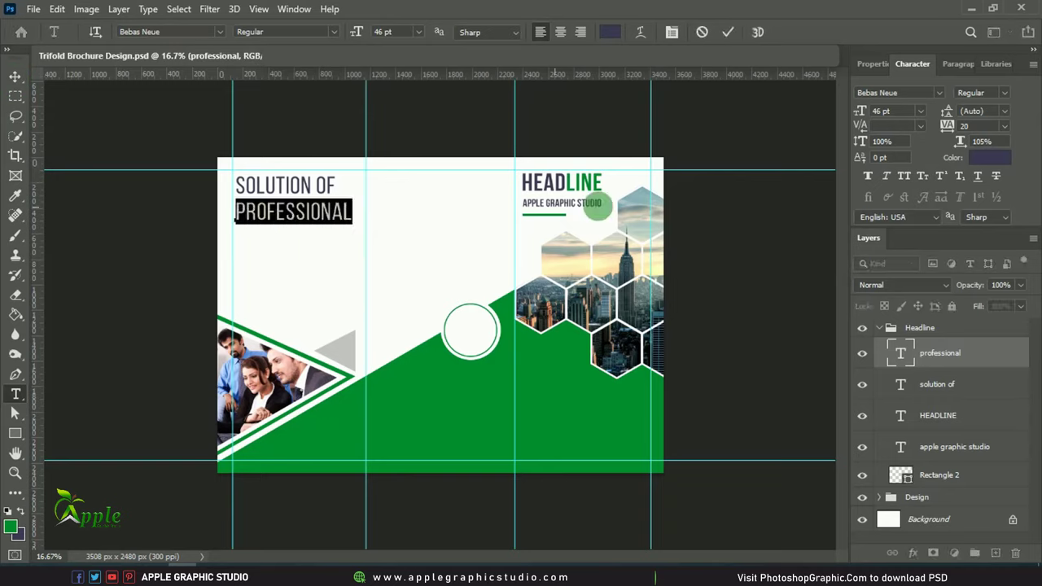
click(1004, 94)
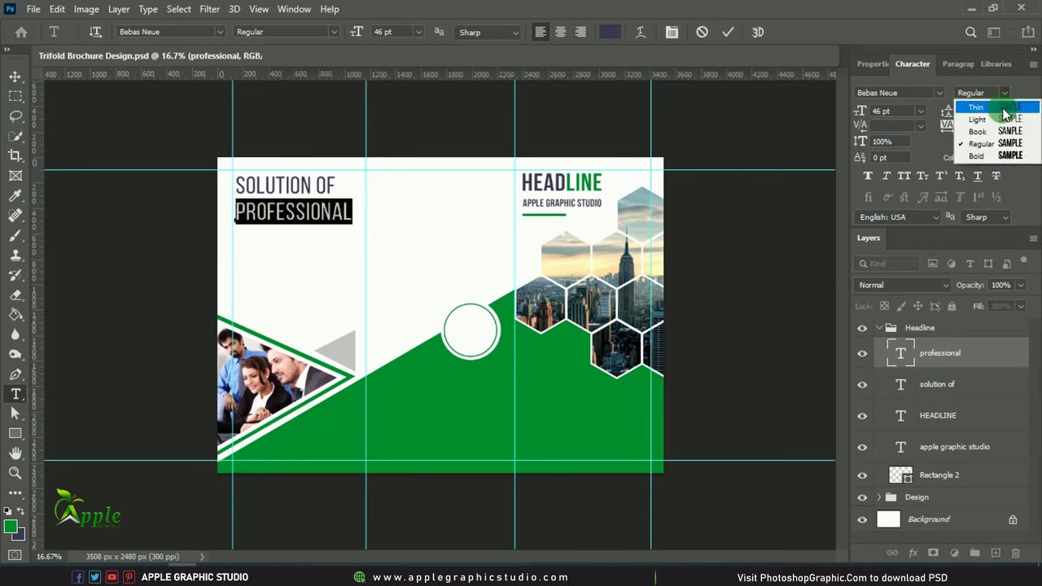
click(994, 156)
click(15, 76)
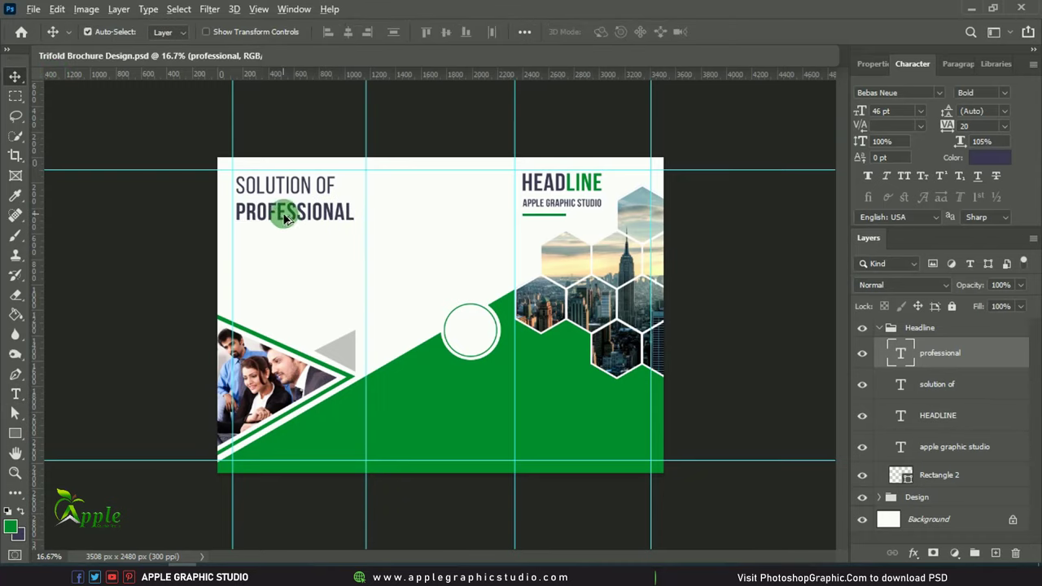
Step: Duplicate PROFESSIONAL onto a third line and retype it as BUSINESS
drag(279, 214, 282, 241)
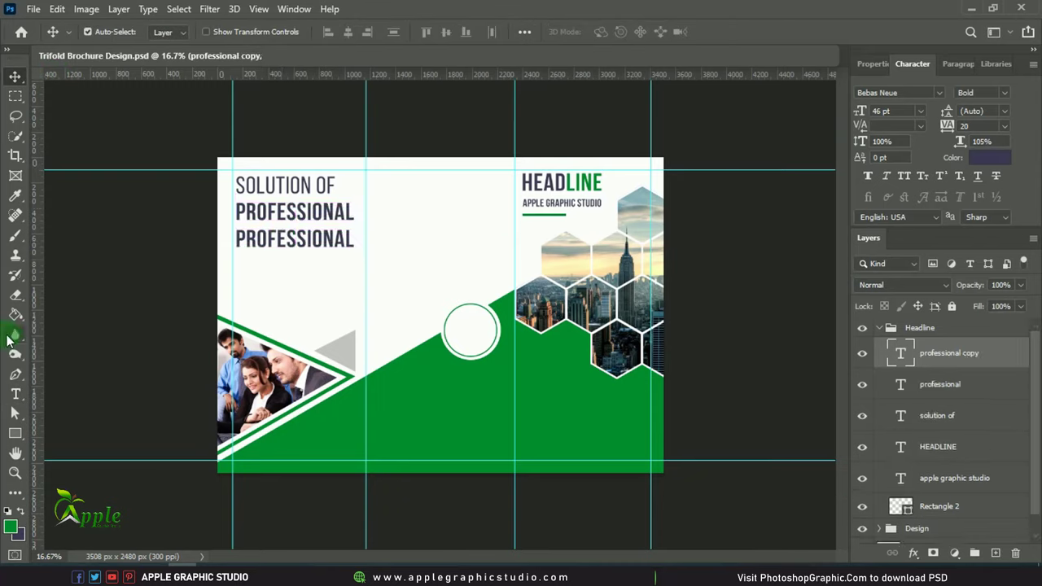
click(14, 394)
double_click(244, 239)
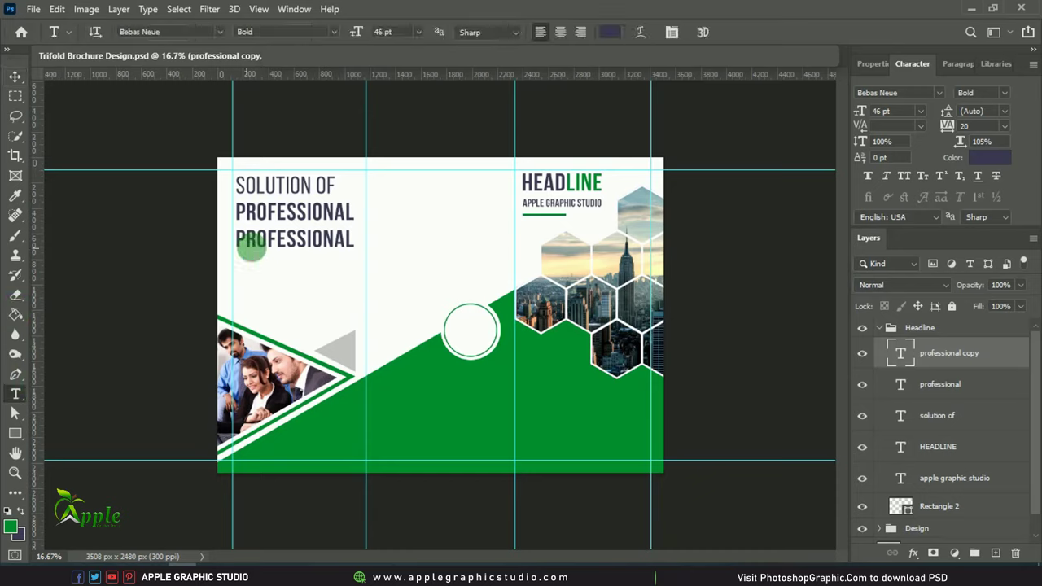
text(BUSI)
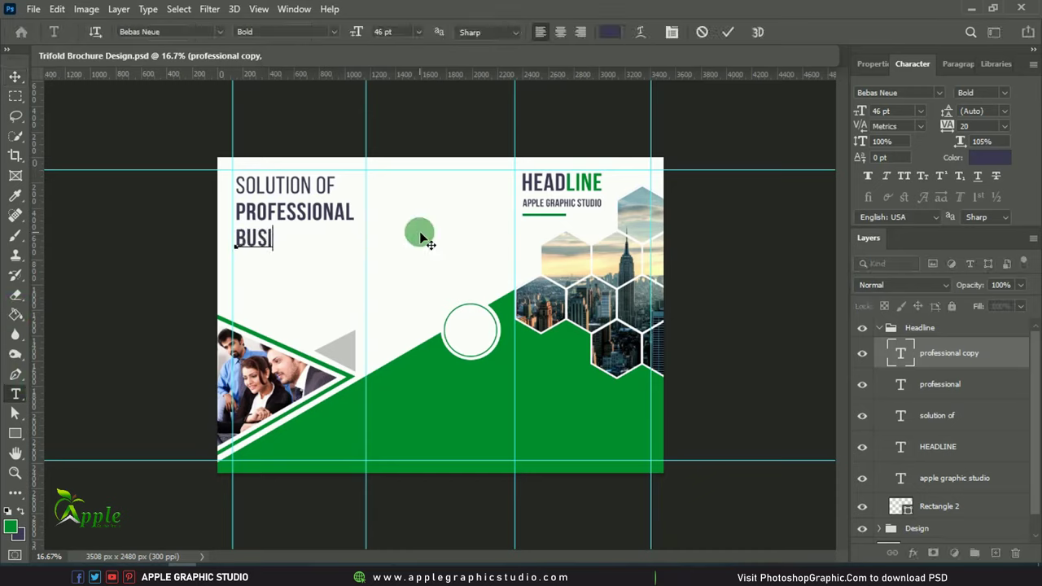
text(NESS)
click(15, 75)
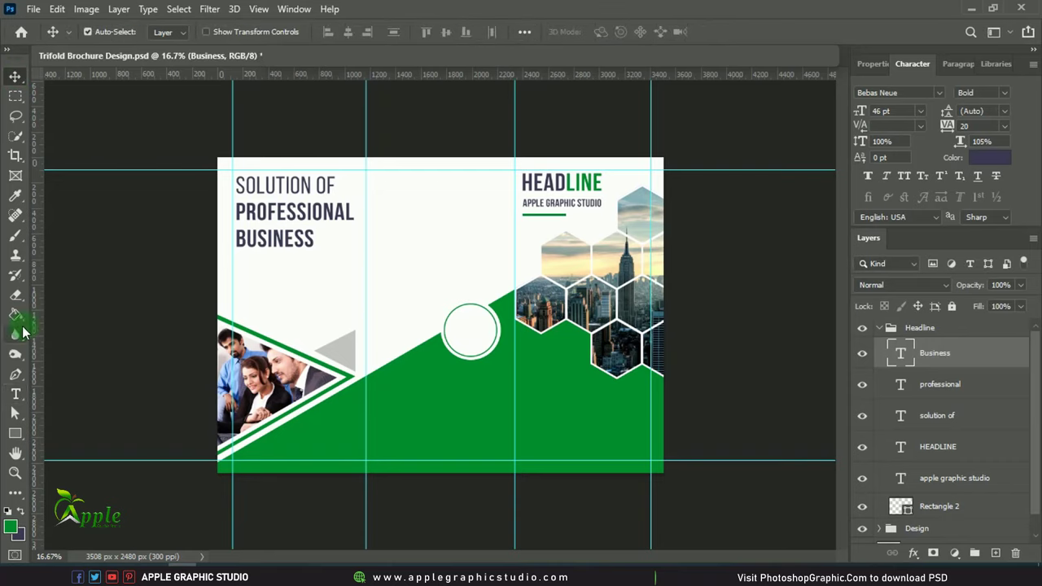
Step: Colour the BUSINESS line with the brochure's green #088e1e
click(16, 394)
drag(316, 240, 122, 249)
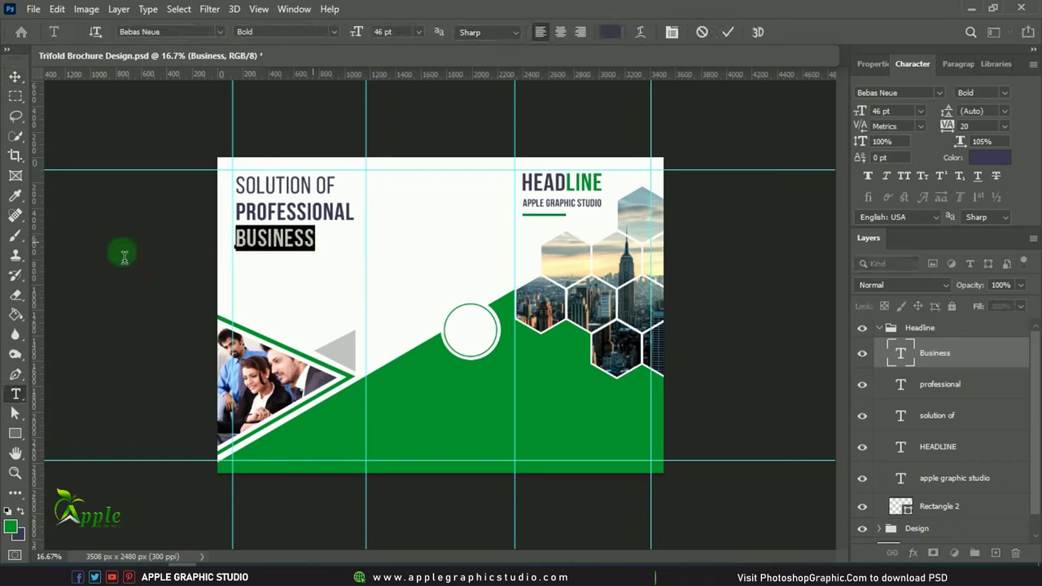
click(608, 39)
click(595, 400)
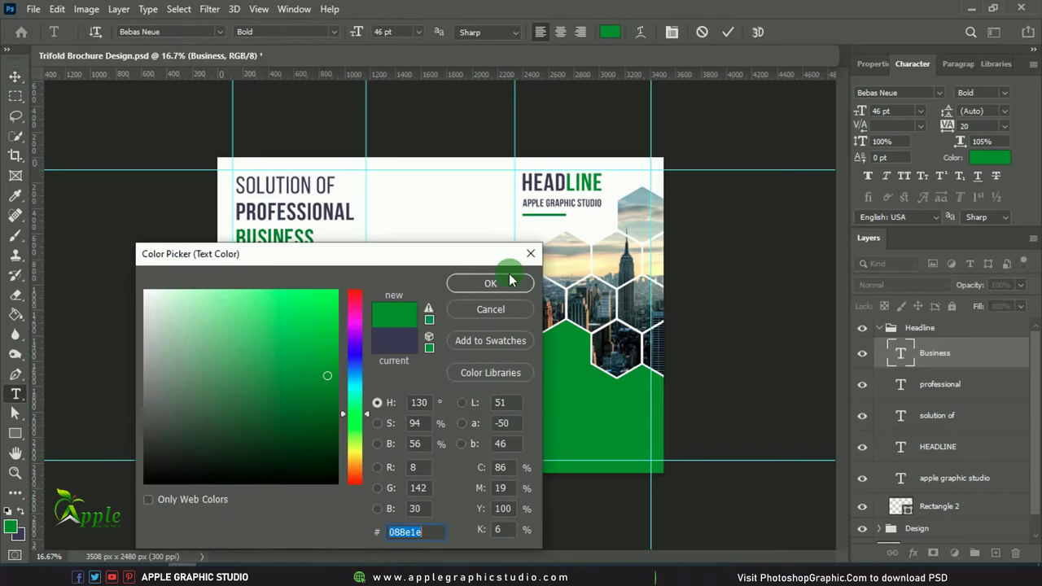
click(506, 282)
click(21, 78)
click(166, 187)
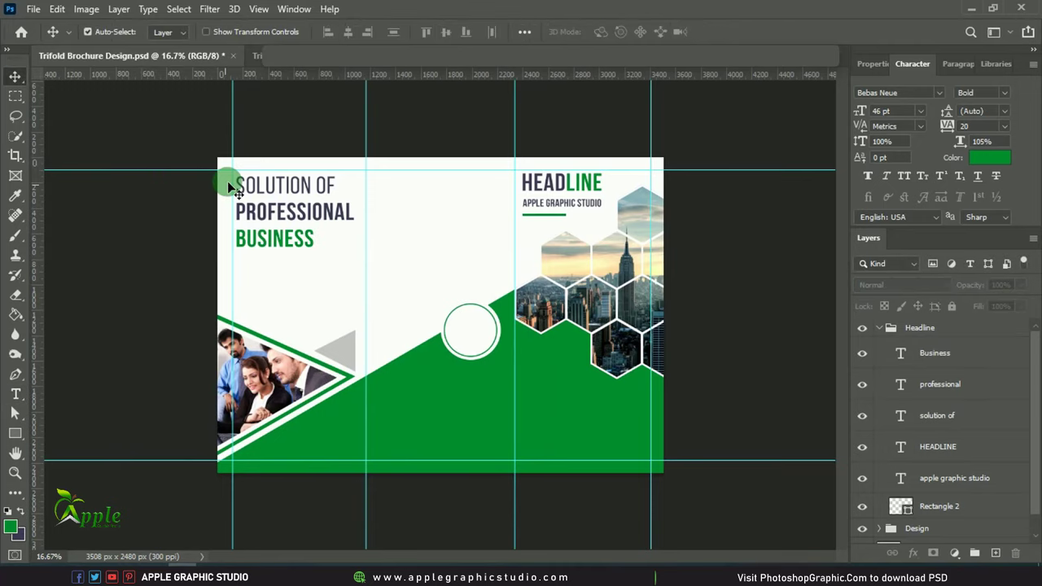
click(234, 158)
Step: Add a lorem ipsum paragraph below BUSINESS in Arial Regular 12 pt
click(386, 38)
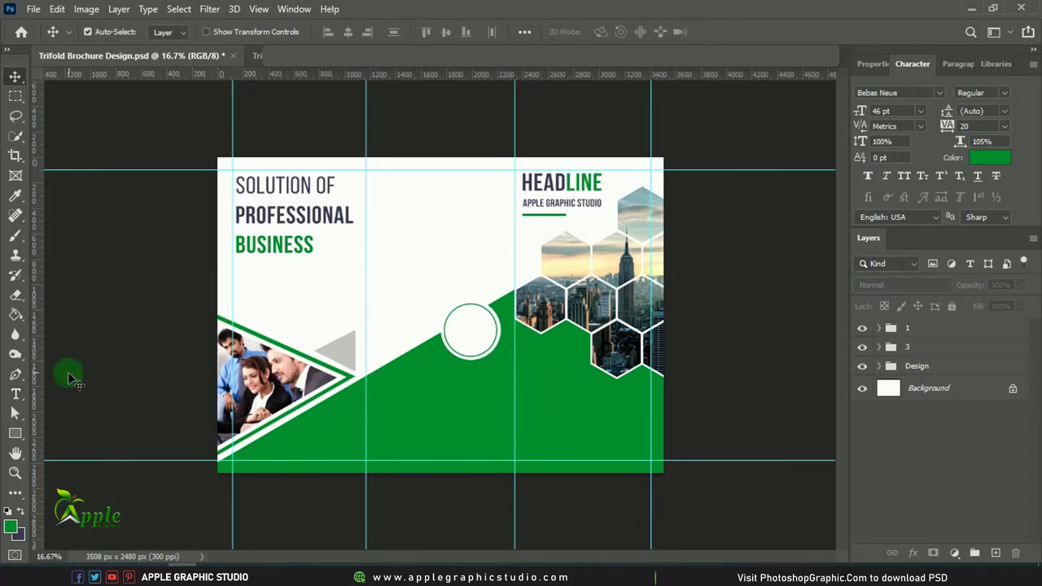
click(15, 394)
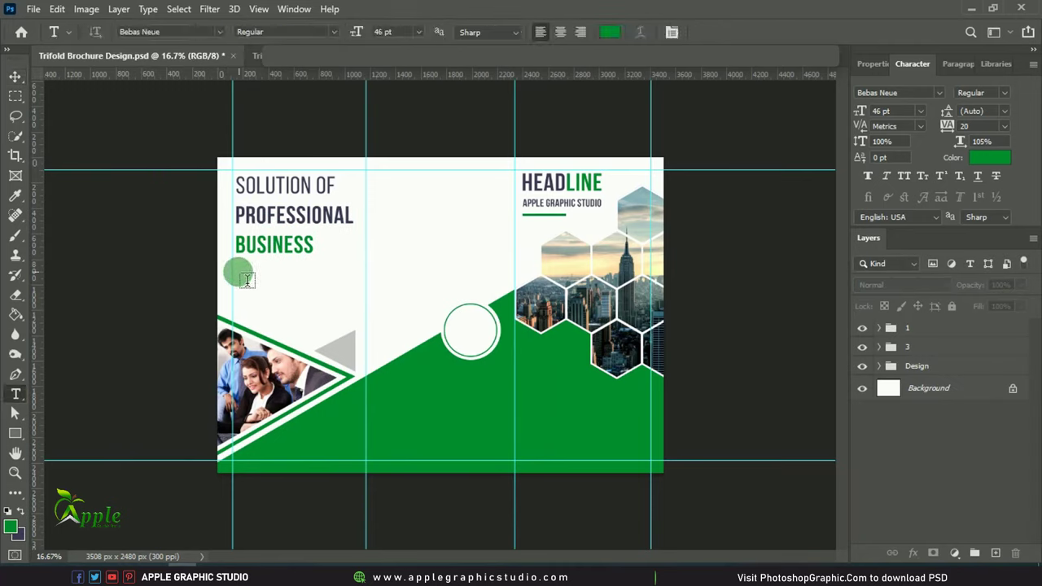
mouse_move(246, 278)
mouse_down()
mouse_move(340, 315)
mouse_move(355, 310)
mouse_up()
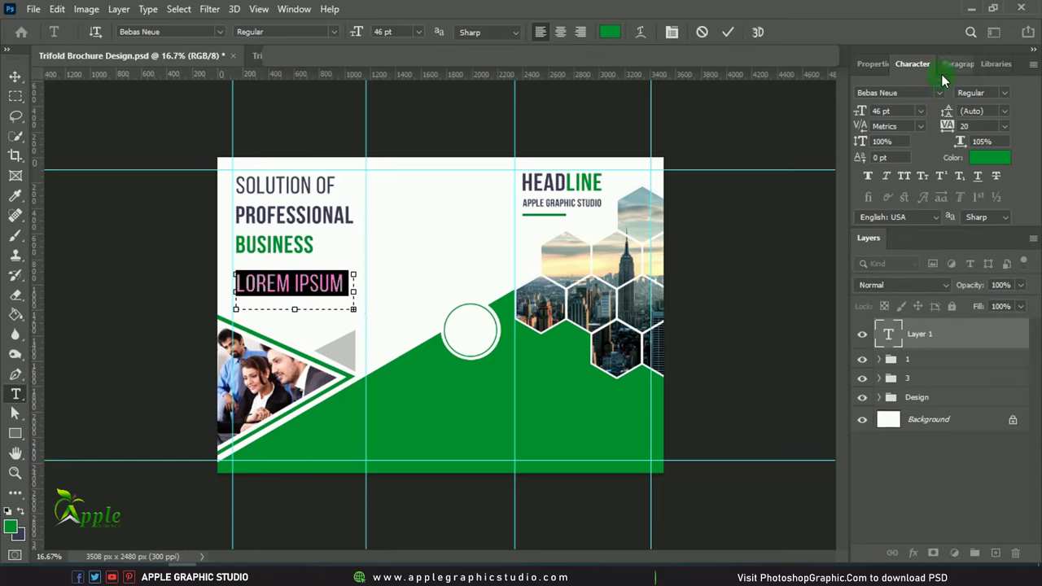
text(a)
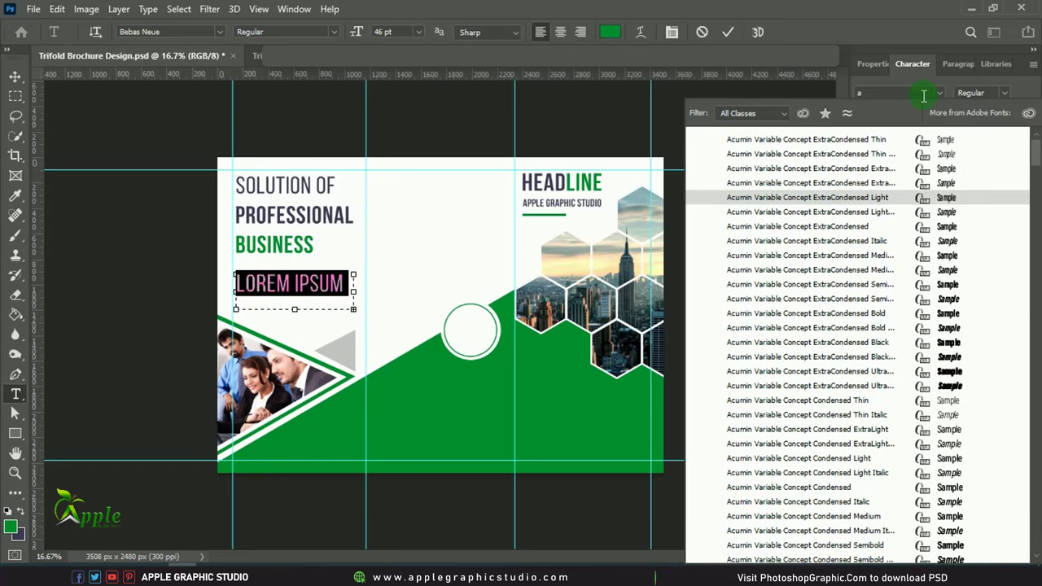
text(rial)
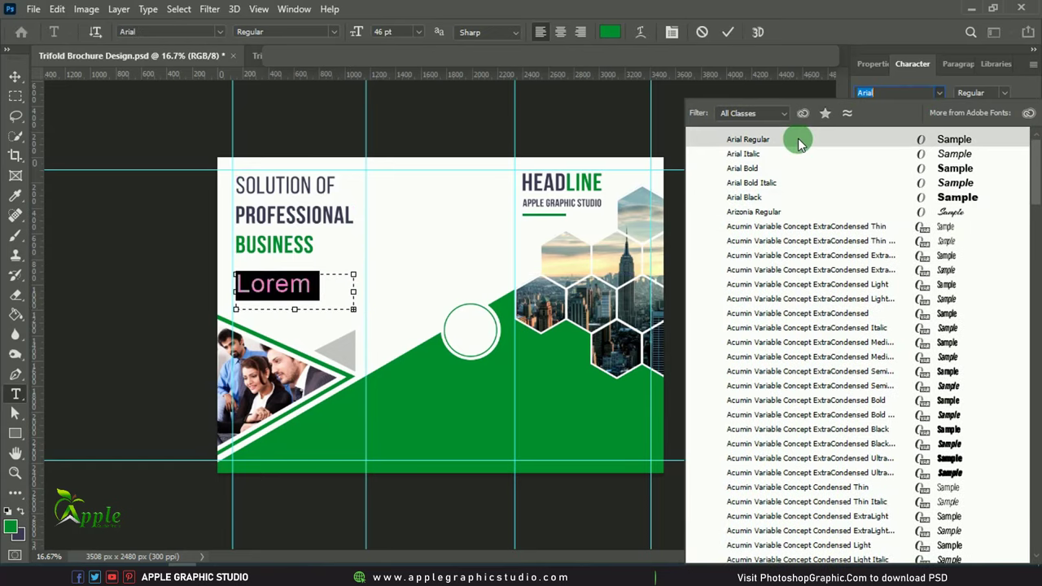
click(798, 143)
drag(867, 116, 839, 108)
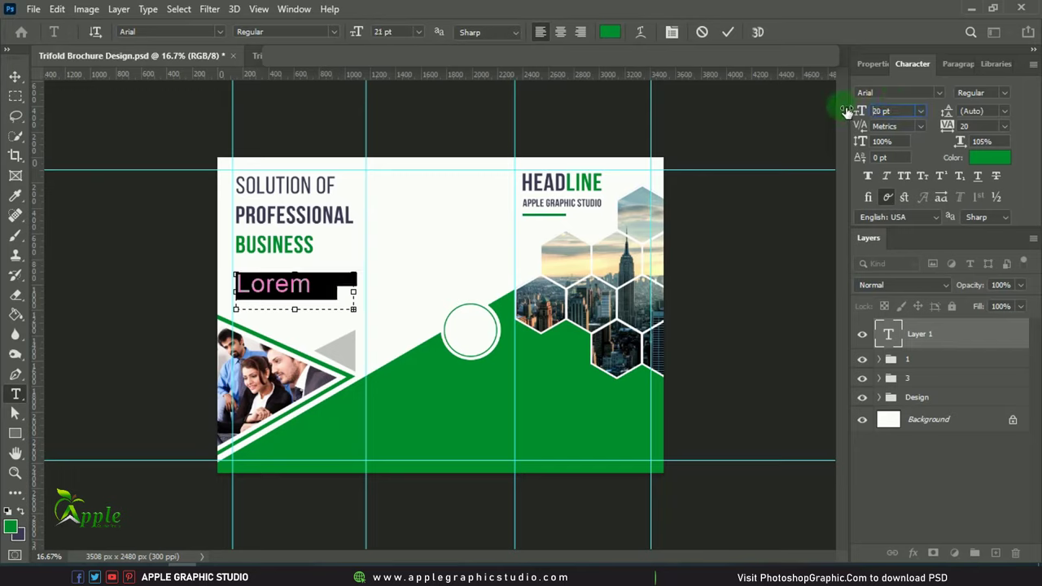
text(12)
ctrl+click(301, 295)
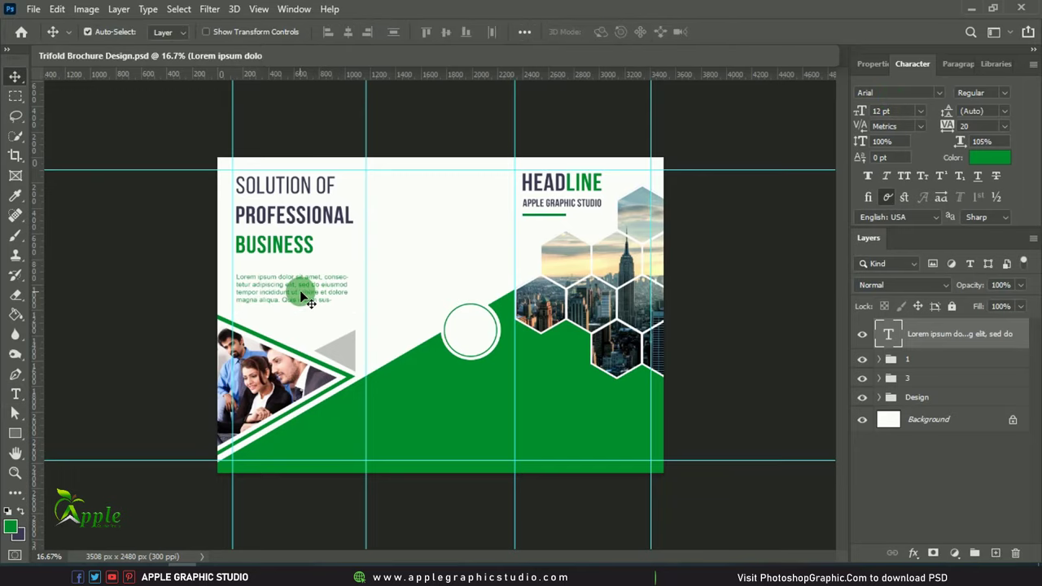
drag(293, 292, 293, 289)
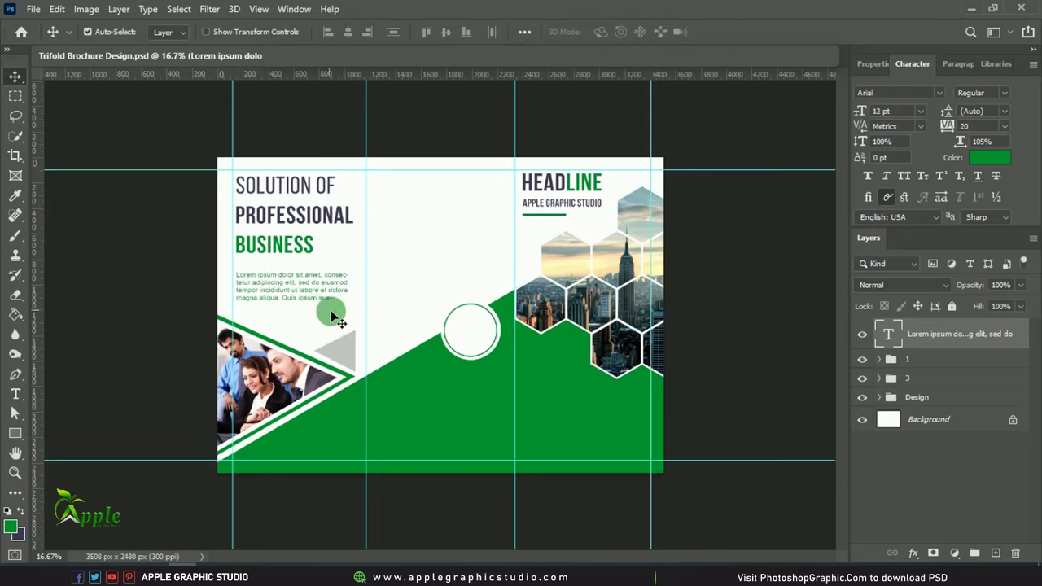
Step: Set the paragraph colour to the dark heading colour sampled from the canvas
click(962, 333)
click(990, 158)
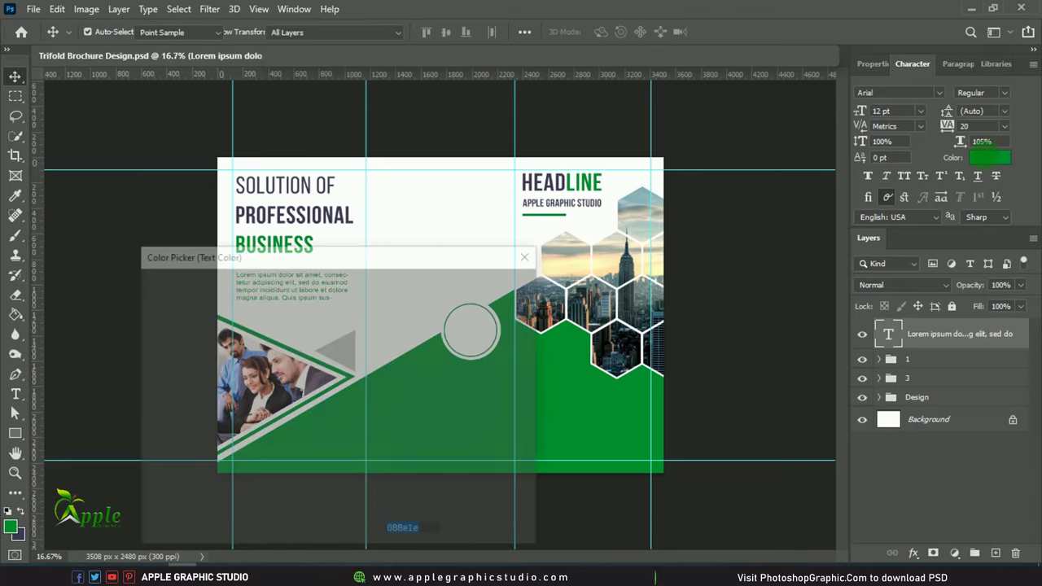
click(330, 218)
click(490, 283)
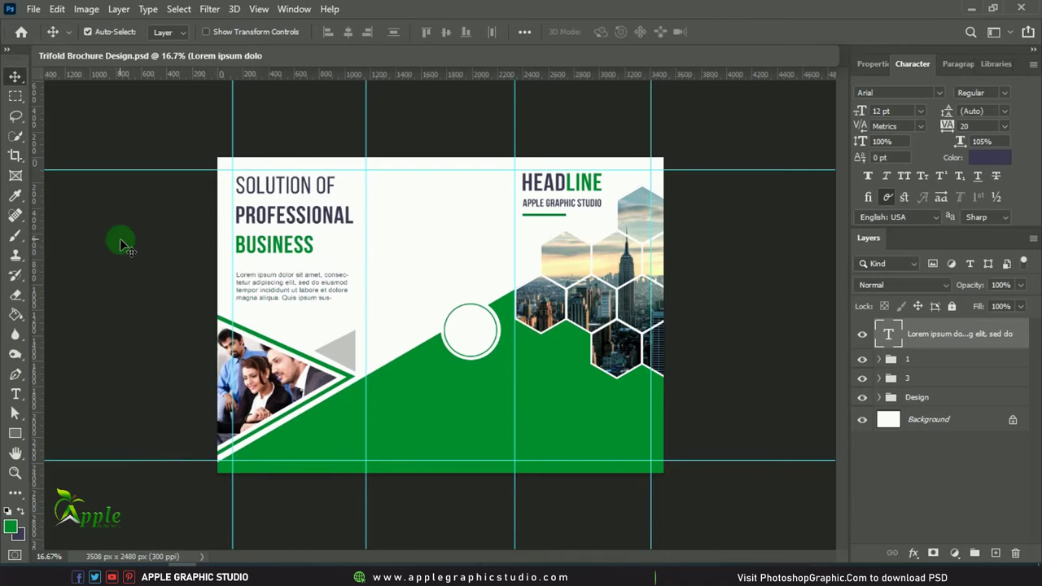
Step: Copy the PROFESSIONAL heading into the middle panel and retype it as WE'RE
mouse_move(278, 210)
mouse_down()
mouse_move(379, 208)
mouse_move(387, 183)
mouse_move(427, 173)
mouse_up()
scroll(399, 155, up, 1)
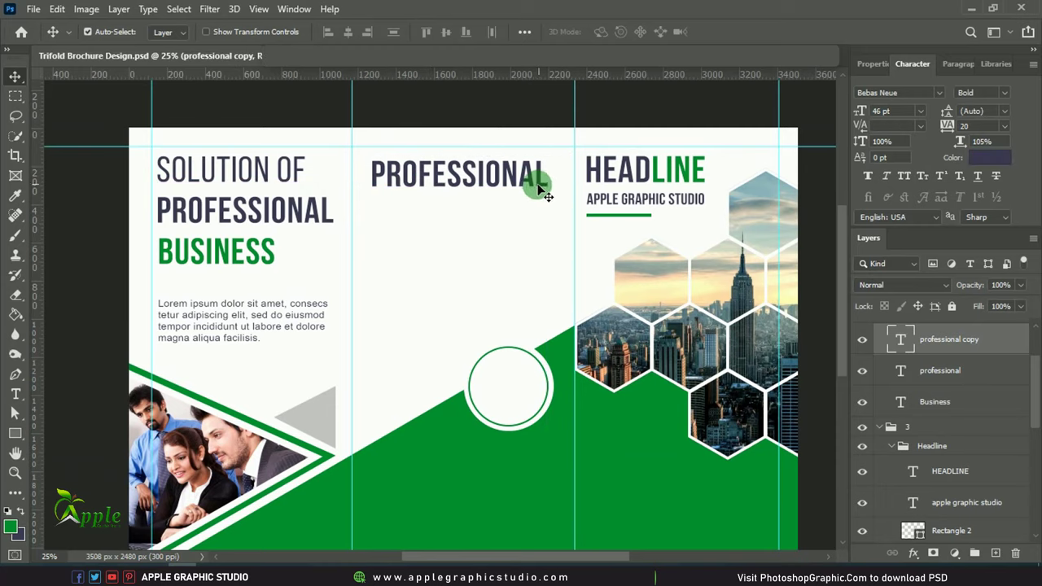
scroll(537, 189, down, 2)
click(15, 394)
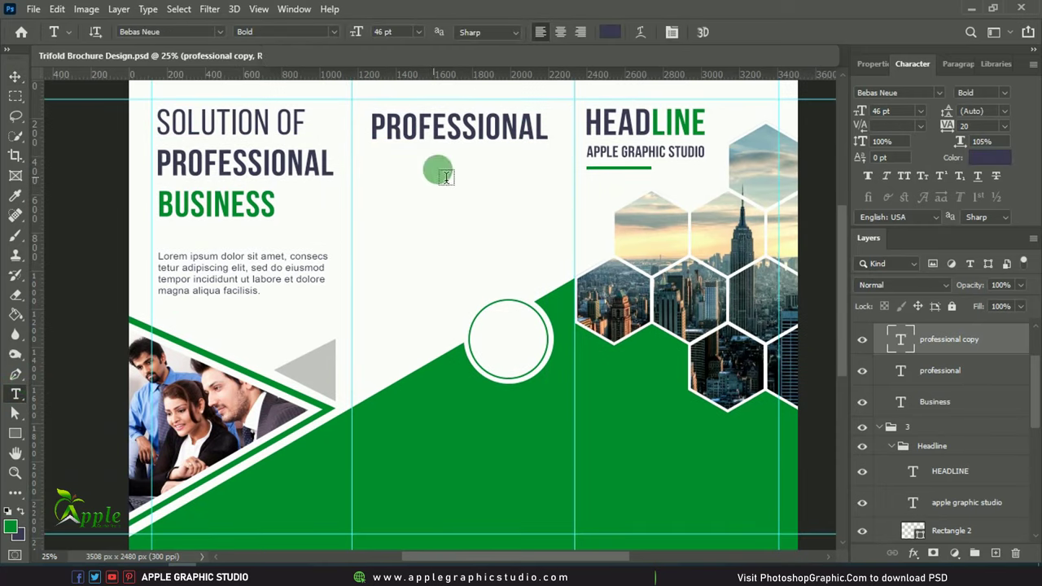
double_click(460, 126)
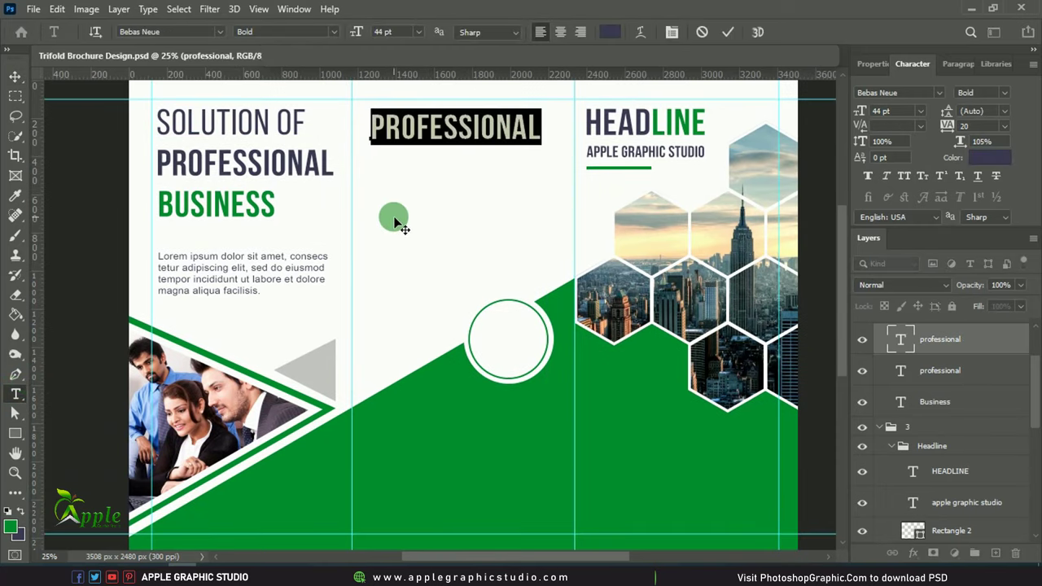
text(WE')
text(RE)
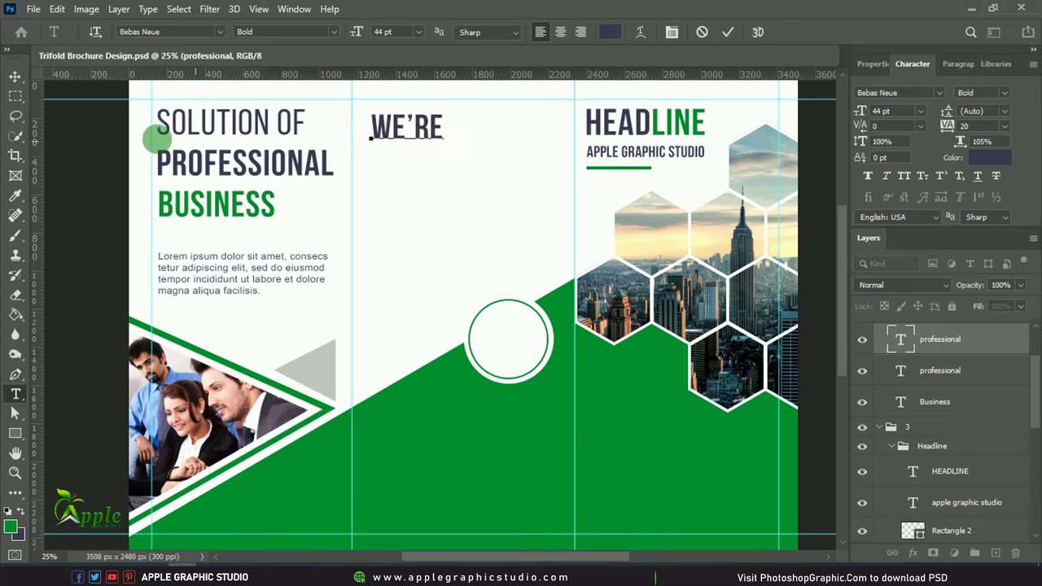
click(15, 78)
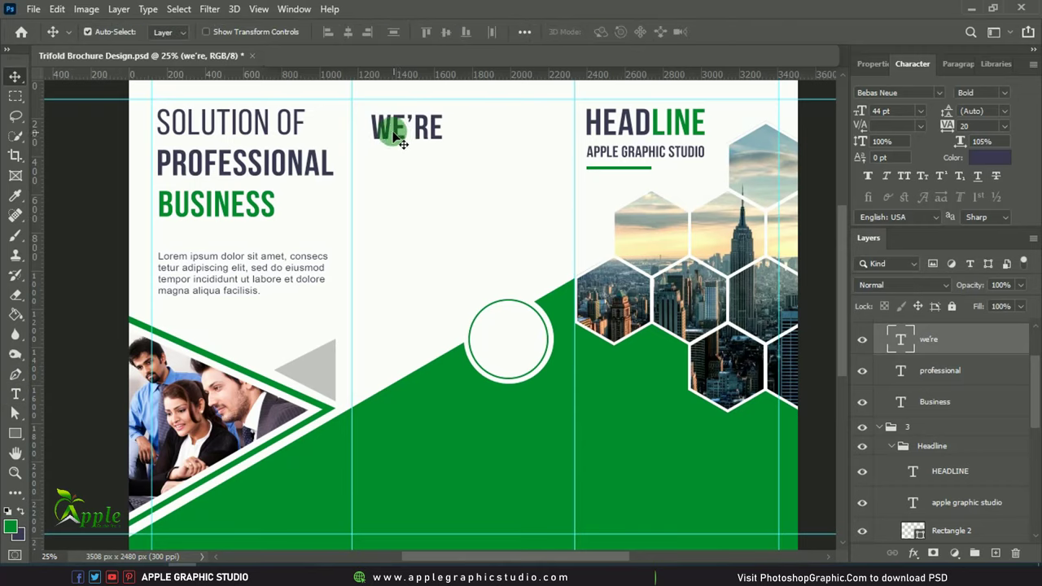
Step: Duplicate WE'RE onto a second line and retype it as PROFESSIONAL
drag(397, 138, 397, 172)
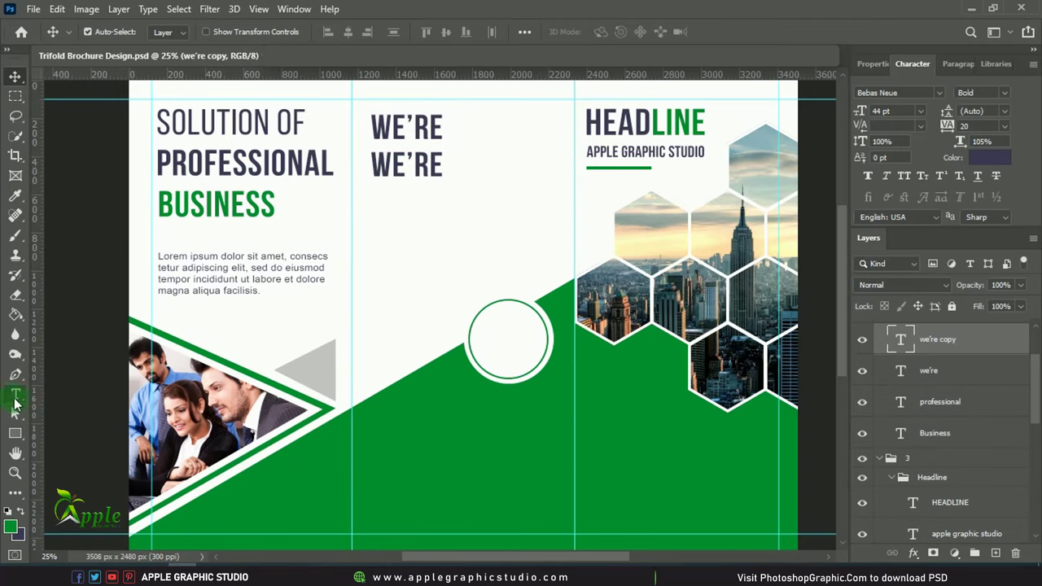
click(15, 397)
triple_click(387, 169)
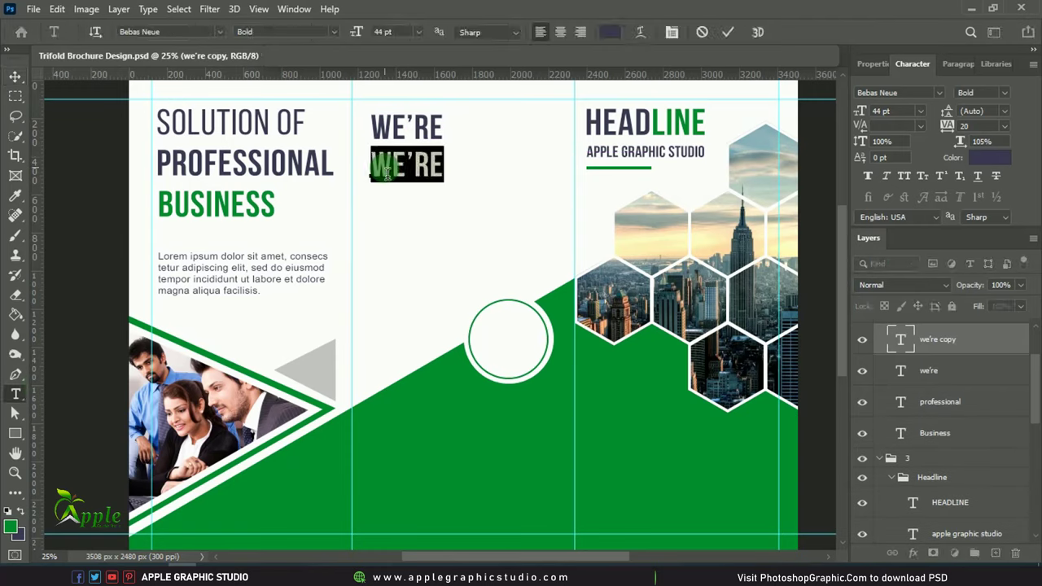
text(pronal)
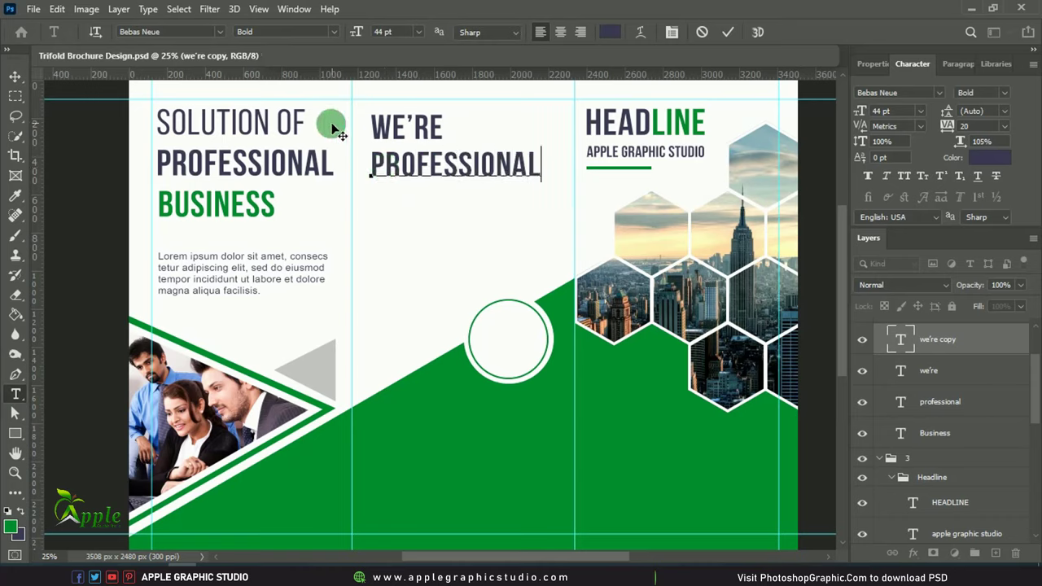
click(15, 78)
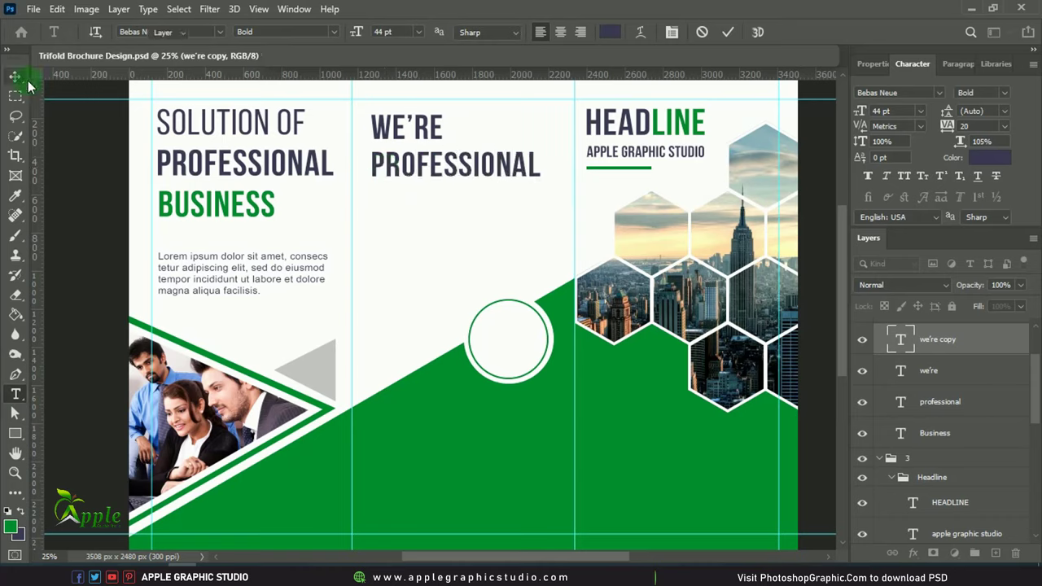
Step: Recolour the middle-panel WE'RE heading green #088e1e
click(389, 124)
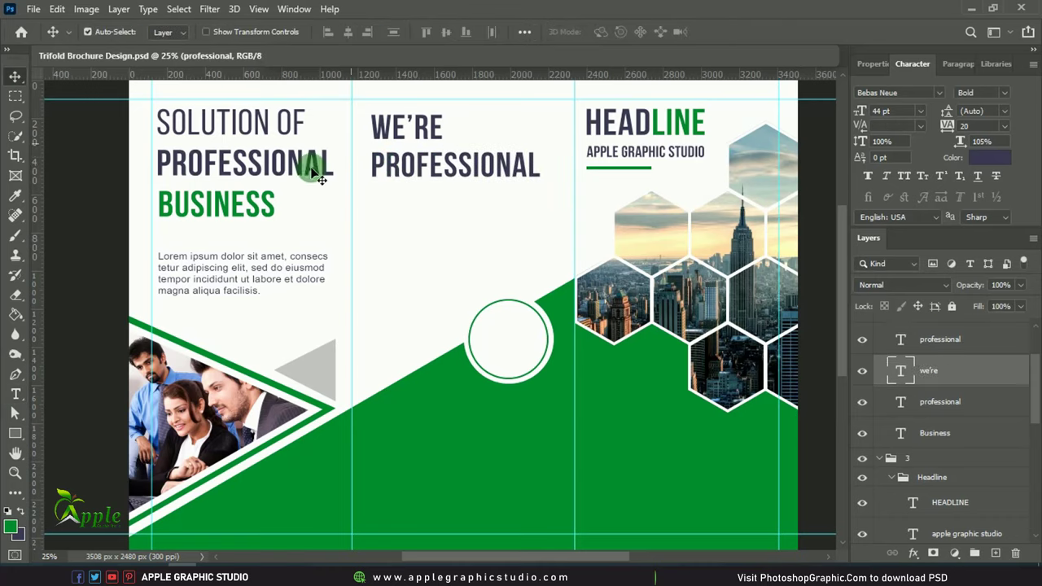
click(15, 394)
click(406, 128)
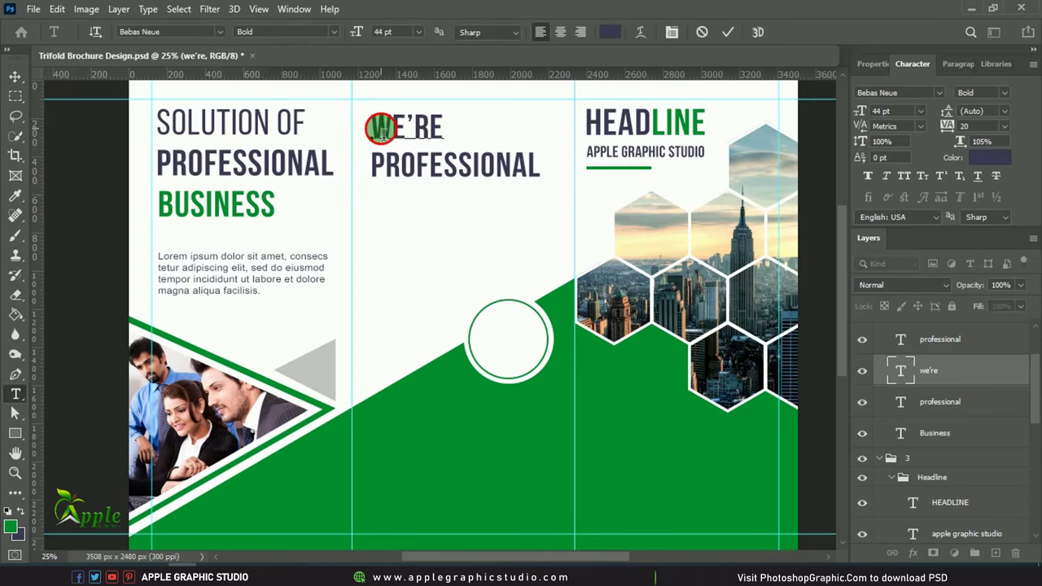
drag(372, 126, 444, 126)
click(610, 31)
click(570, 395)
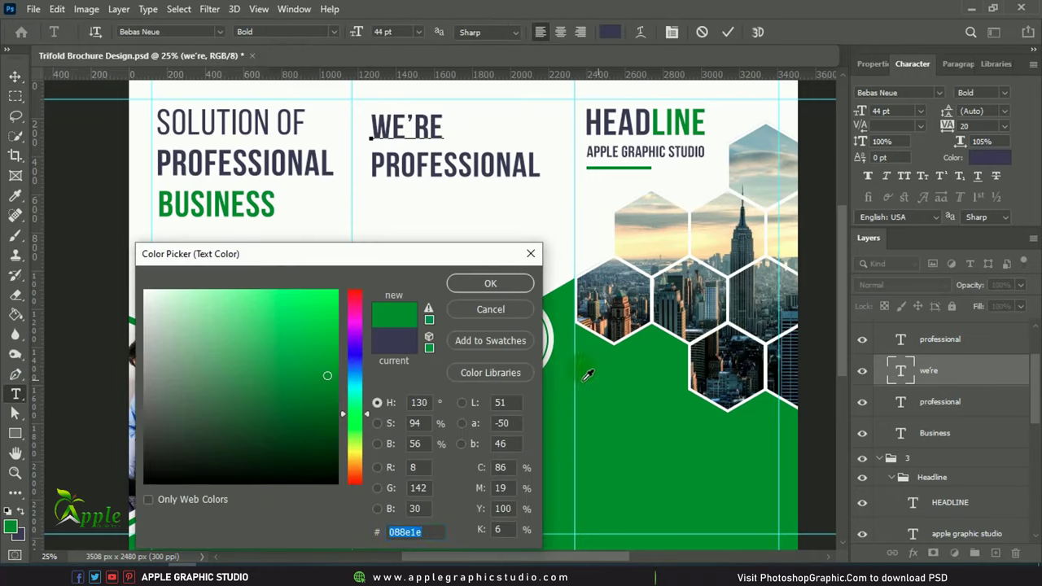
click(508, 281)
Step: Copy the lorem ipsum paragraph under the middle panel's PROFESSIONAL heading
click(14, 76)
key(ctrl+minus)
drag(342, 273, 422, 249)
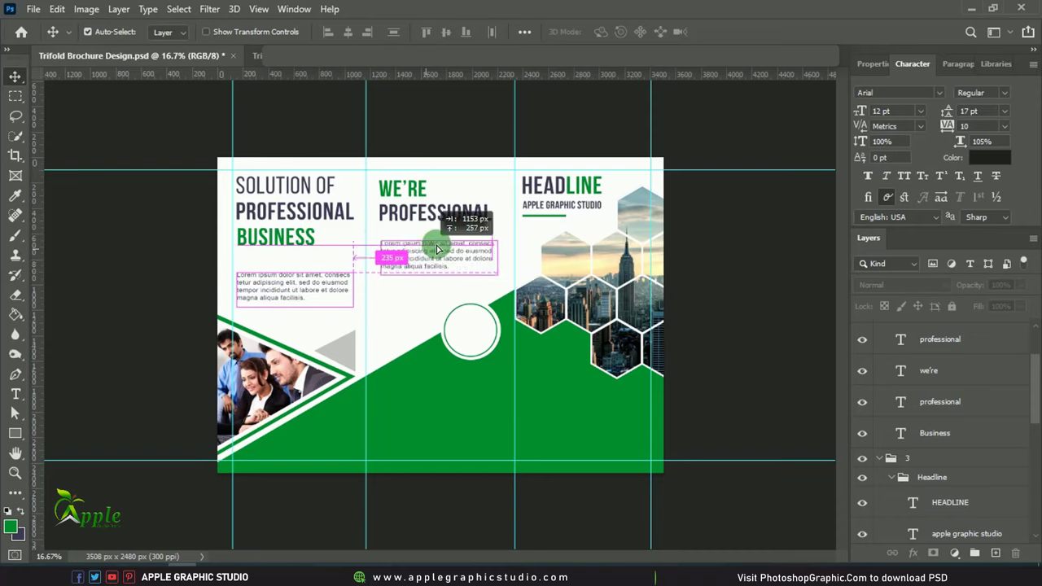
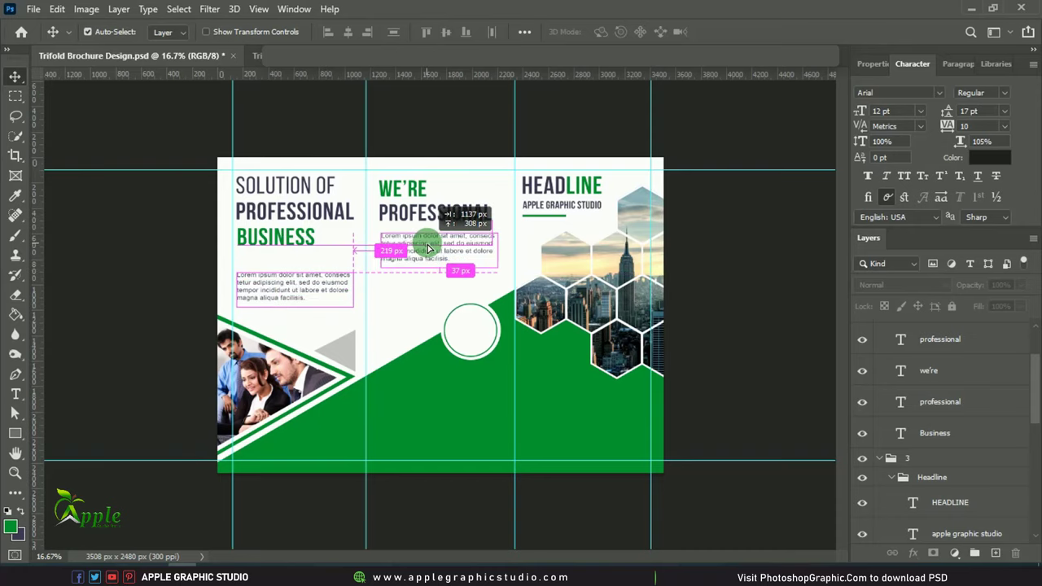
Step: Duplicate the lorem paragraph a little lower in the middle panel
drag(422, 249, 427, 249)
scroll(416, 248, up, 1)
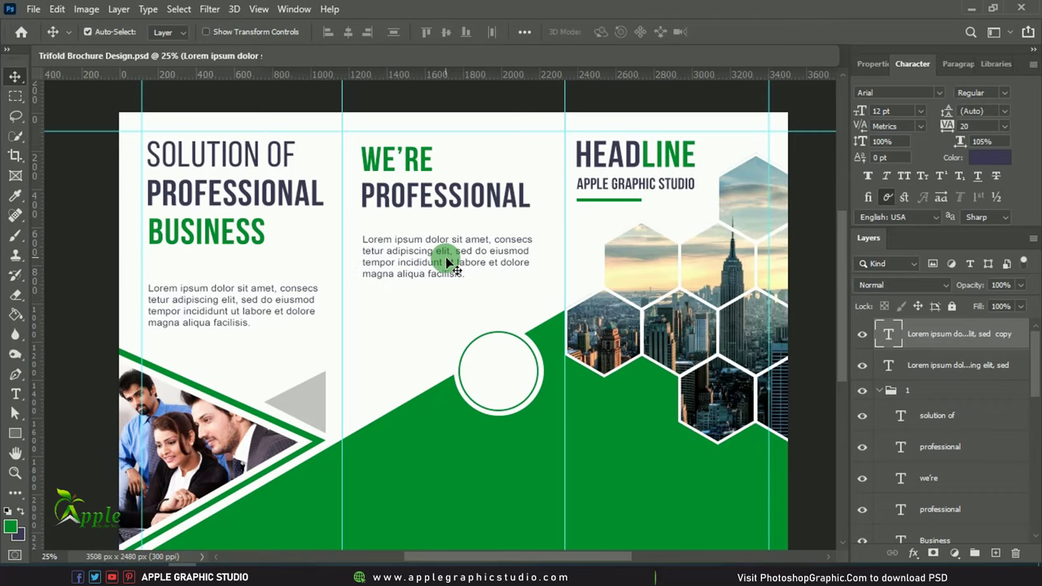
drag(445, 257, 435, 329)
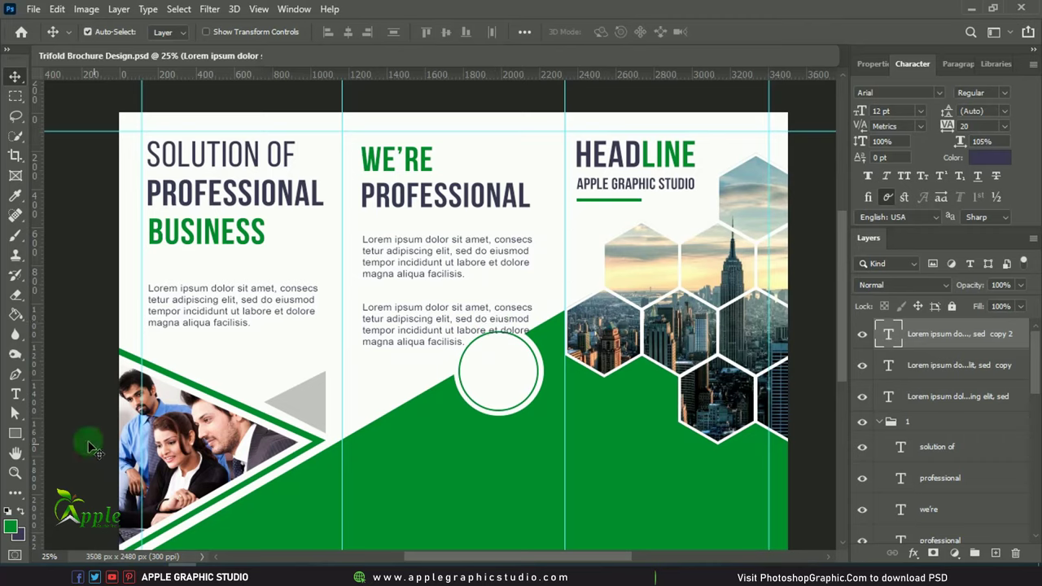
Step: Trim words from the lower lorem copy, then bring in Apple GraphicStudio Logo.png
click(15, 394)
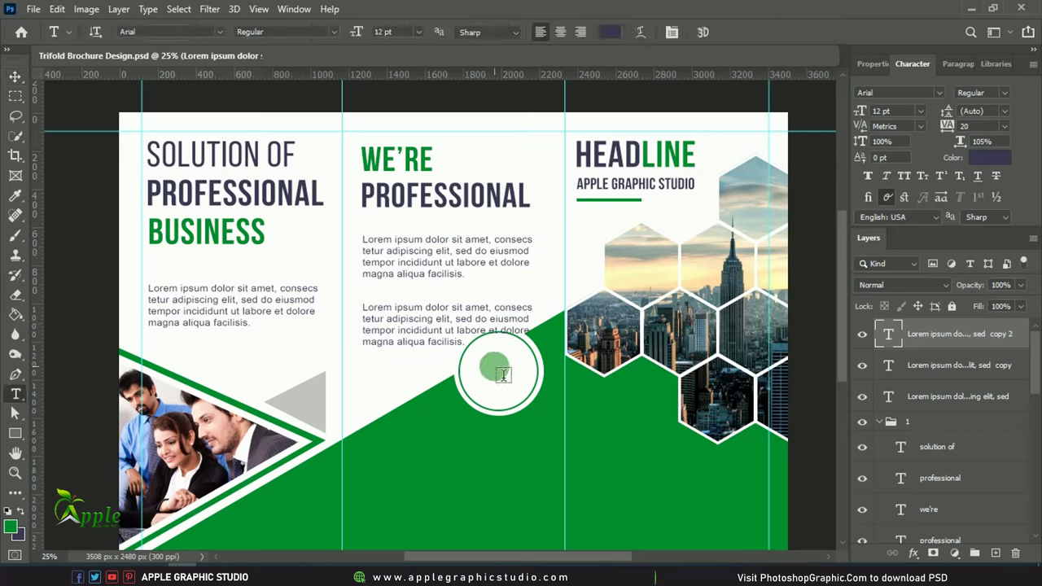
click(491, 341)
drag(455, 330, 530, 342)
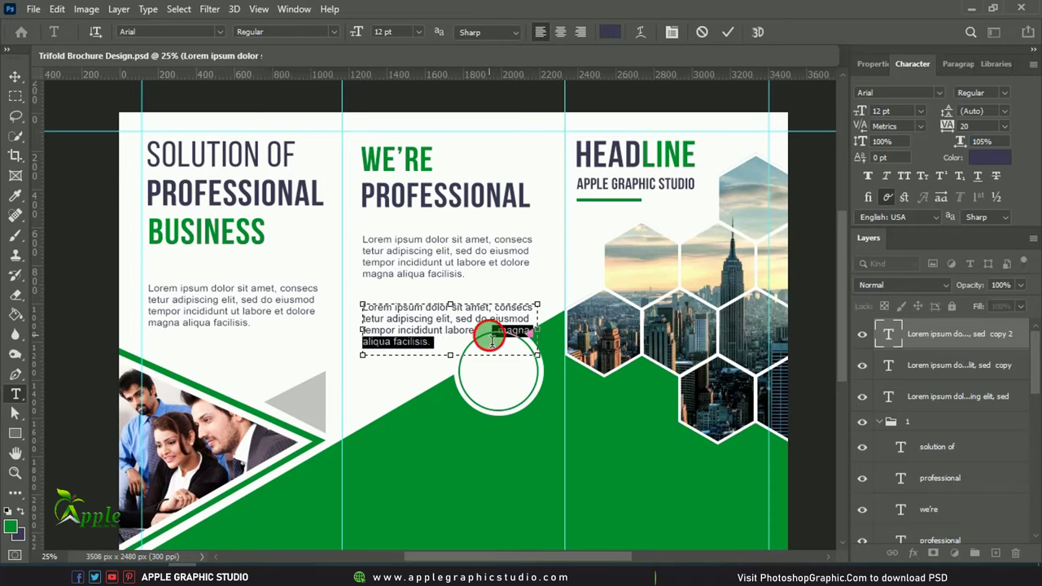
key(BackSpace)
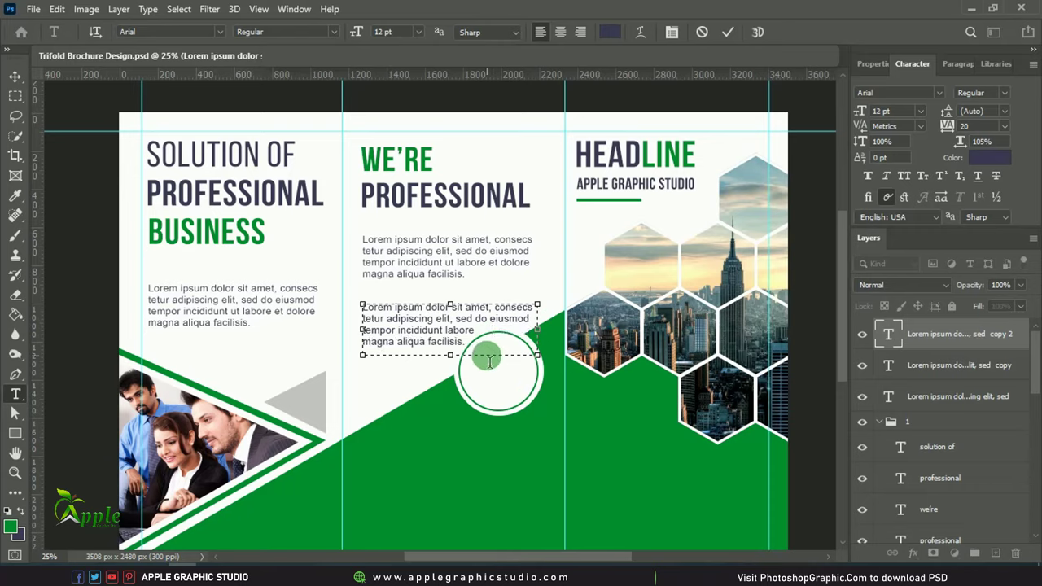
key(BackSpace)
drag(421, 330, 444, 342)
click(432, 342)
key(BackSpace)
key(BackSpace)
click(389, 342)
key(BackSpace)
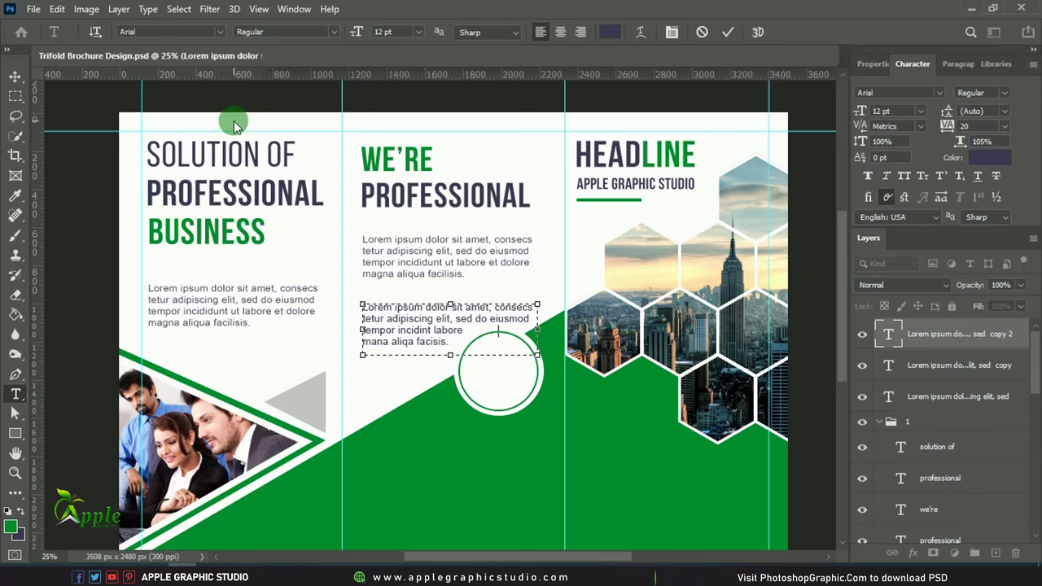
click(15, 77)
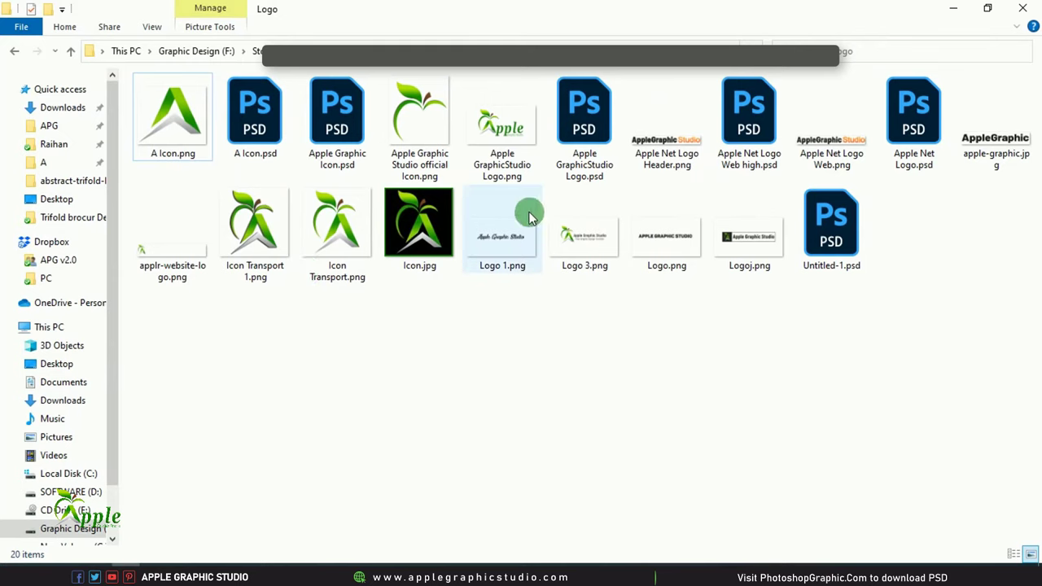
click(501, 126)
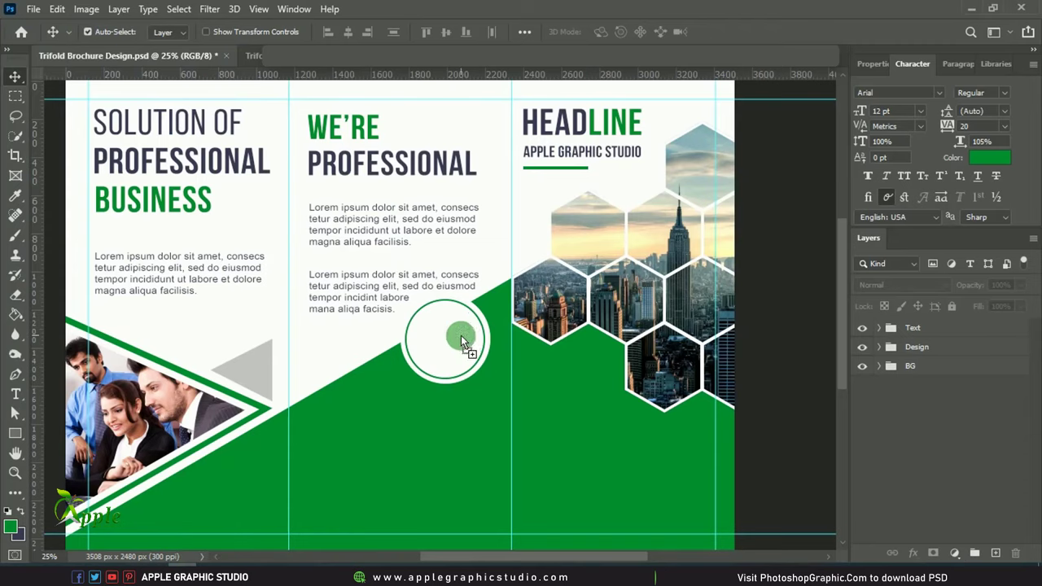
drag(286, 360, 506, 312)
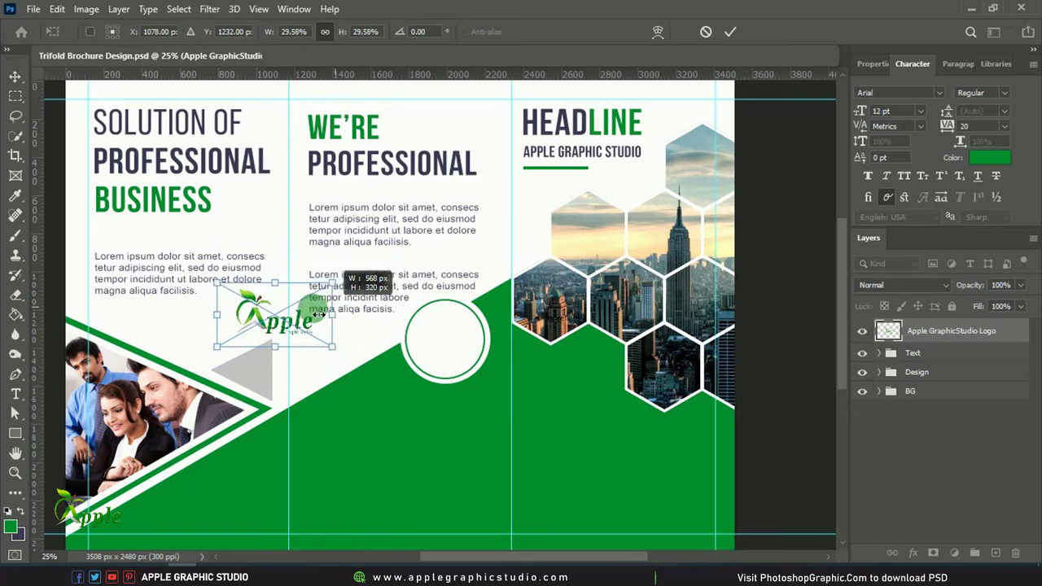
Step: Shrink the logo to about 23% and move its layer into the circle's group
mouse_move(584, 318)
mouse_down()
mouse_move(277, 310)
mouse_move(445, 345)
mouse_up()
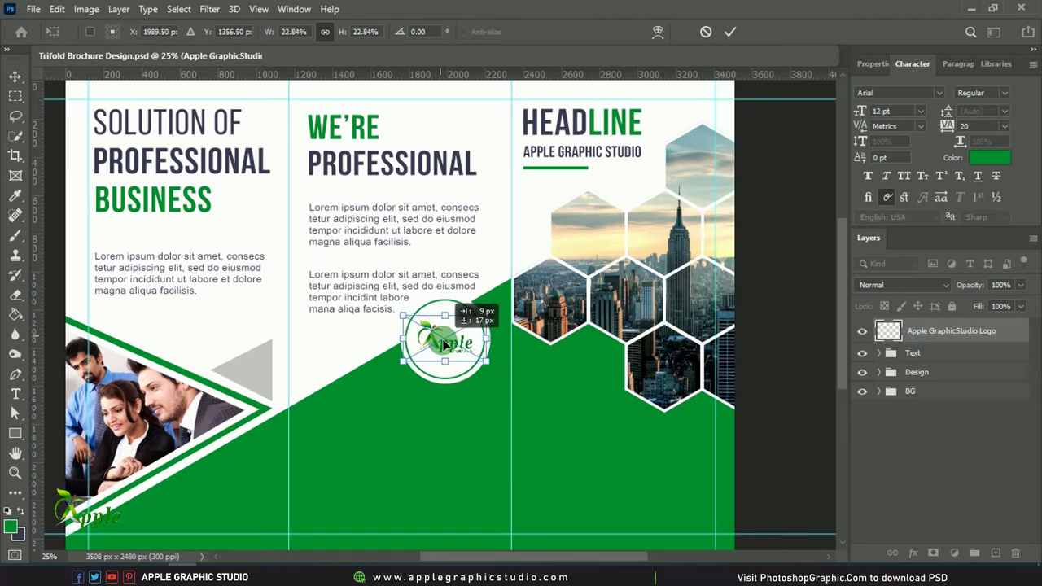
click(730, 32)
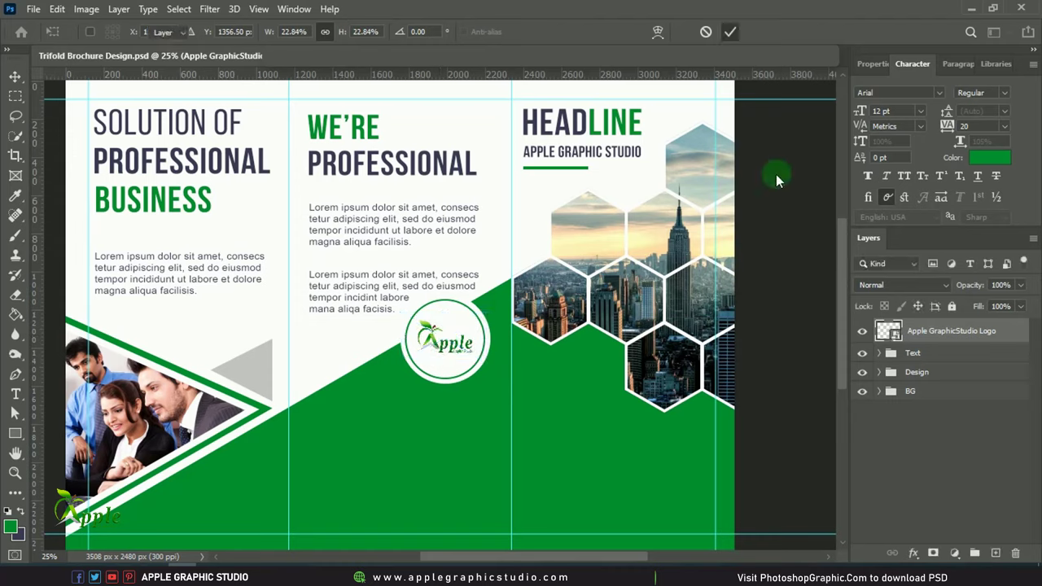
click(460, 362)
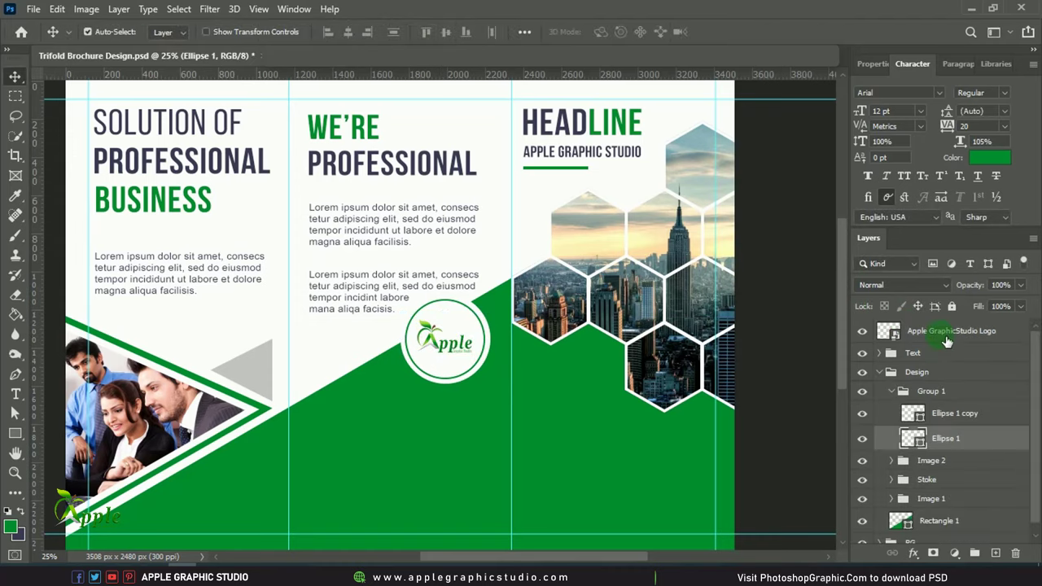
drag(947, 340, 947, 407)
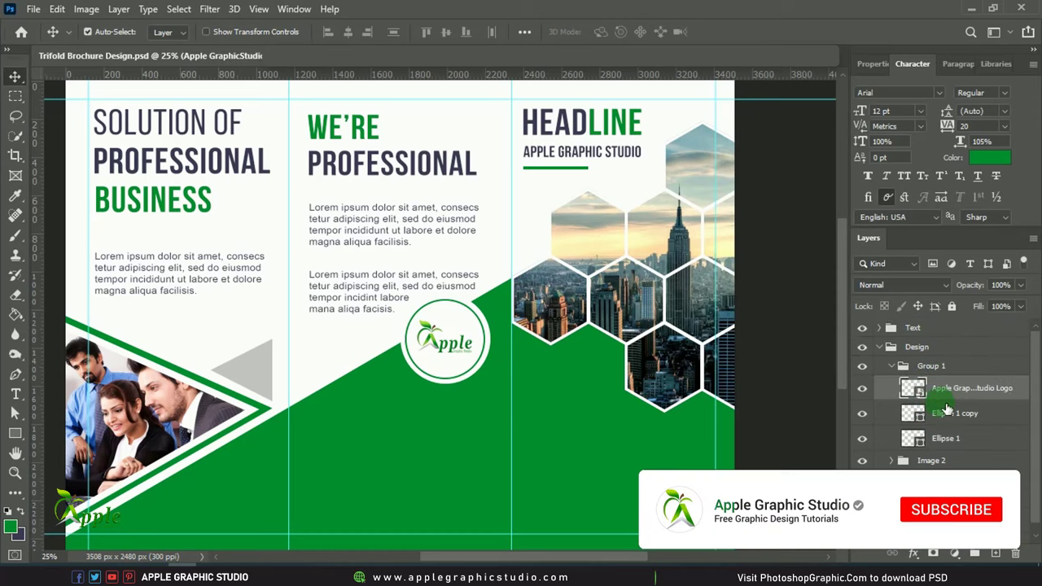
Step: Centre the logo on Ellipse 1 copy and copy the PROFESSIONAL heading onto the green area
shift+click(946, 412)
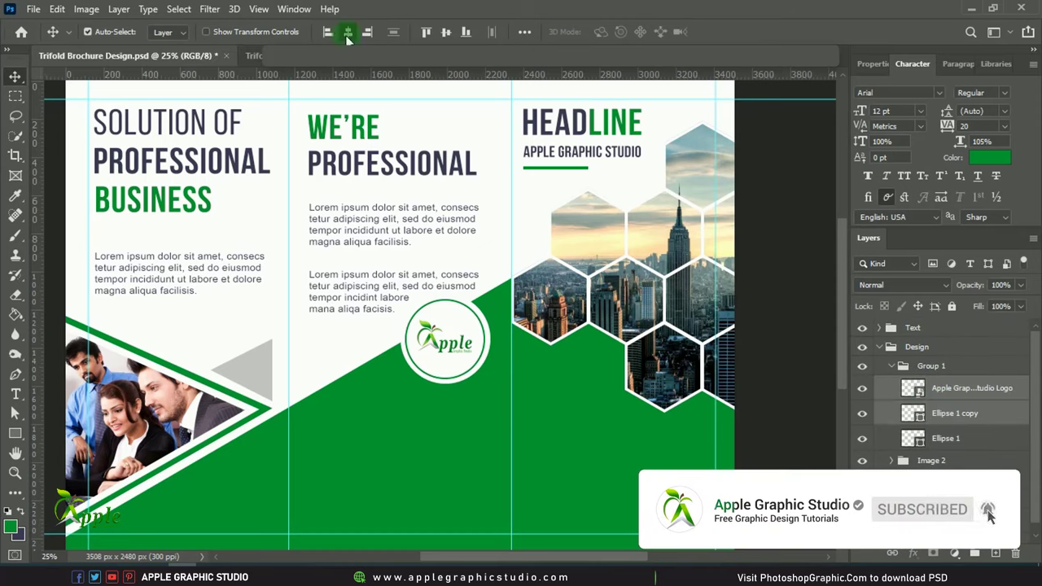
click(446, 33)
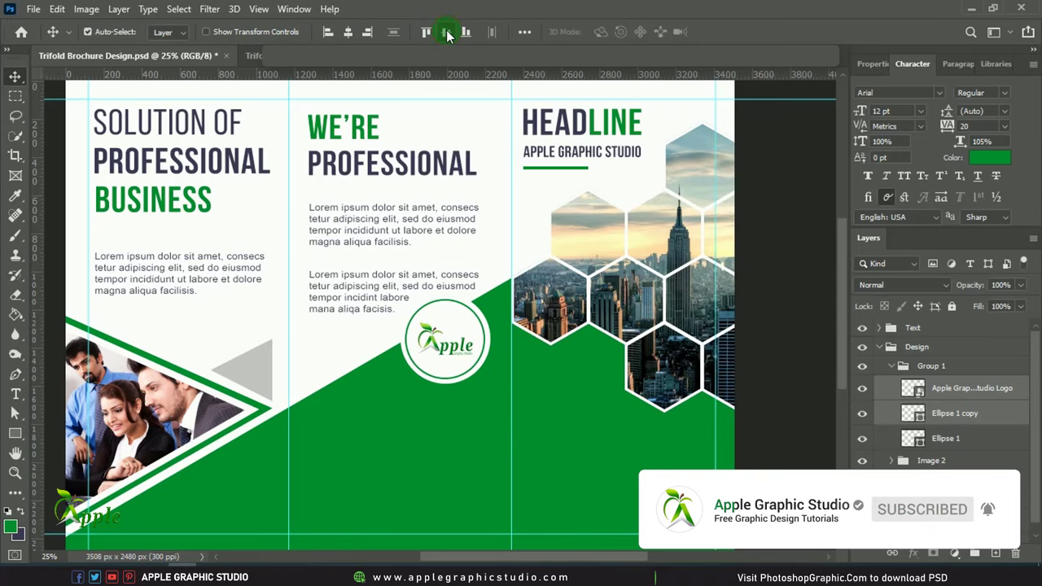
click(963, 390)
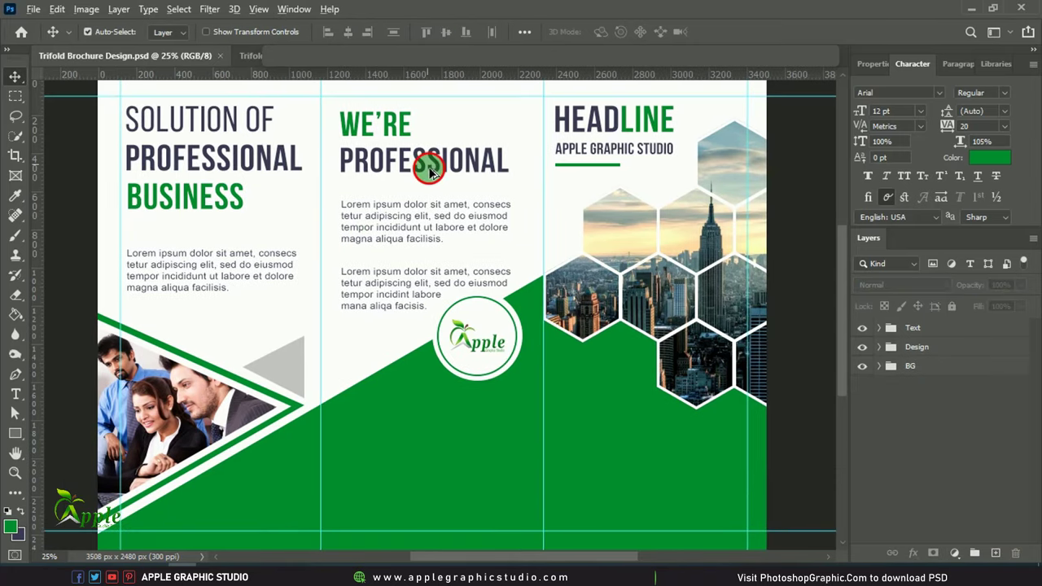
drag(430, 171, 456, 437)
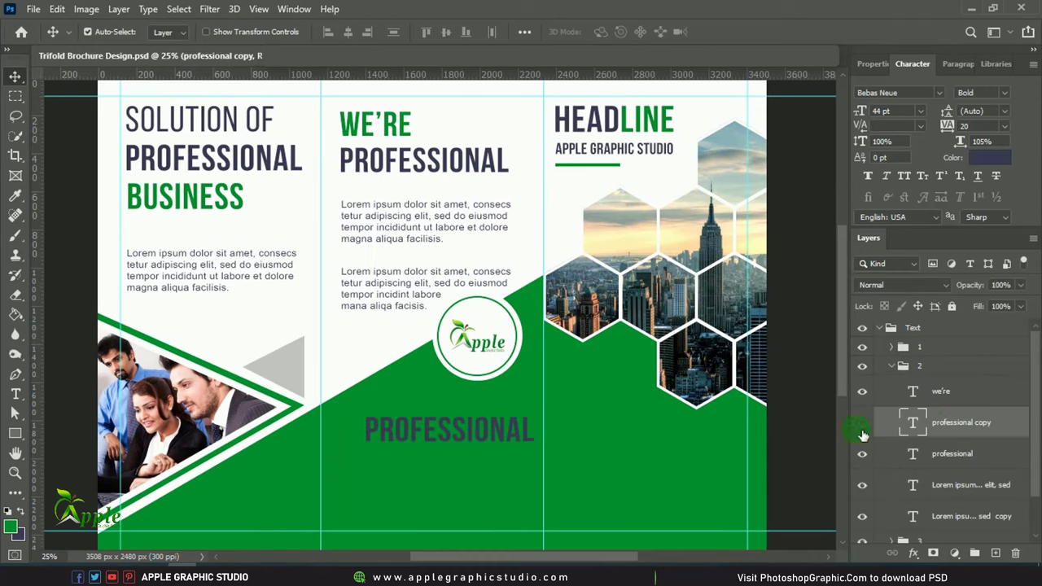
Step: Replace the heading copy's text with GEN IN TOUCH
click(862, 427)
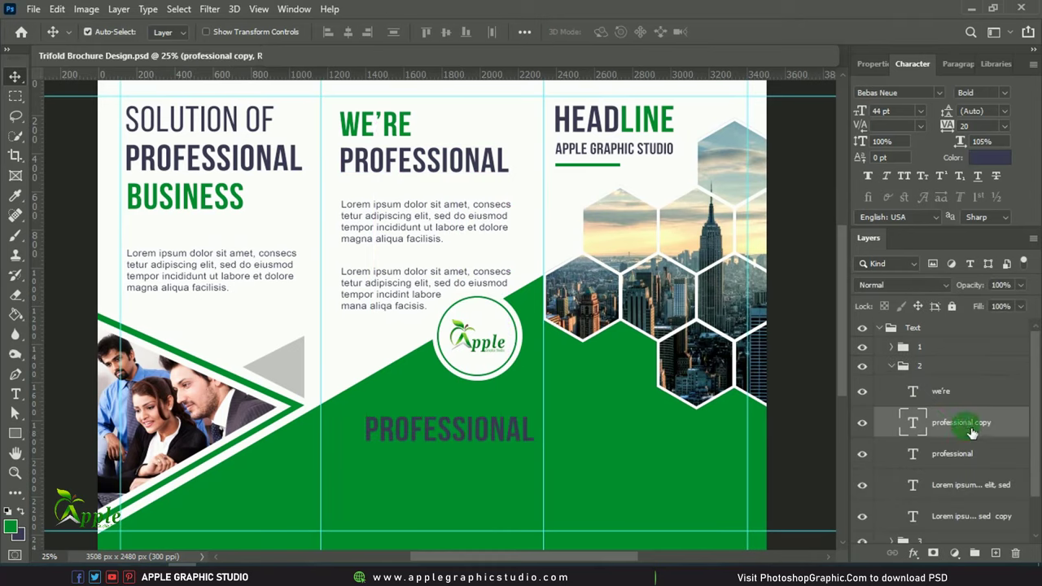
drag(972, 432, 945, 396)
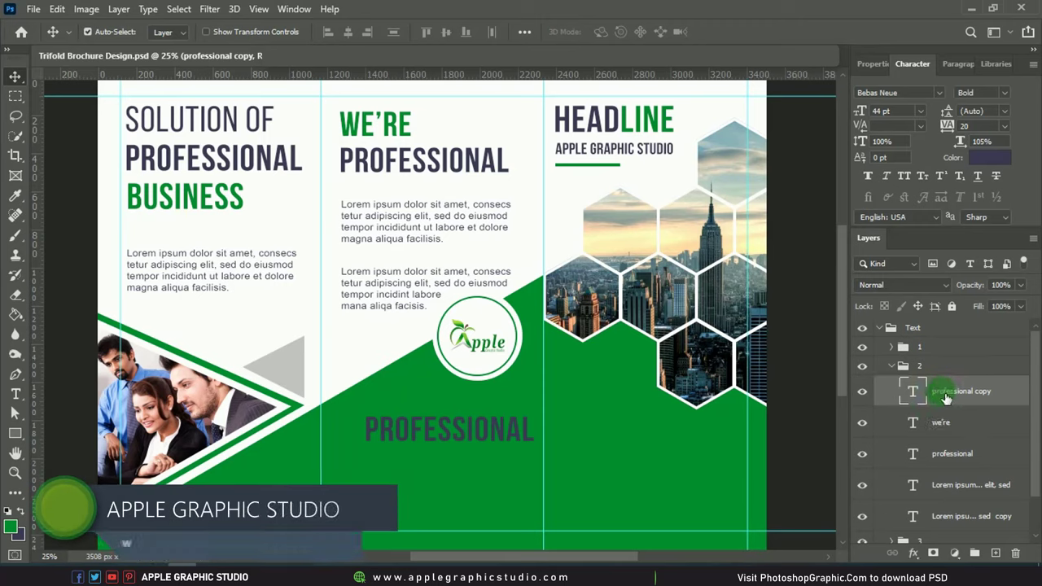
click(111, 436)
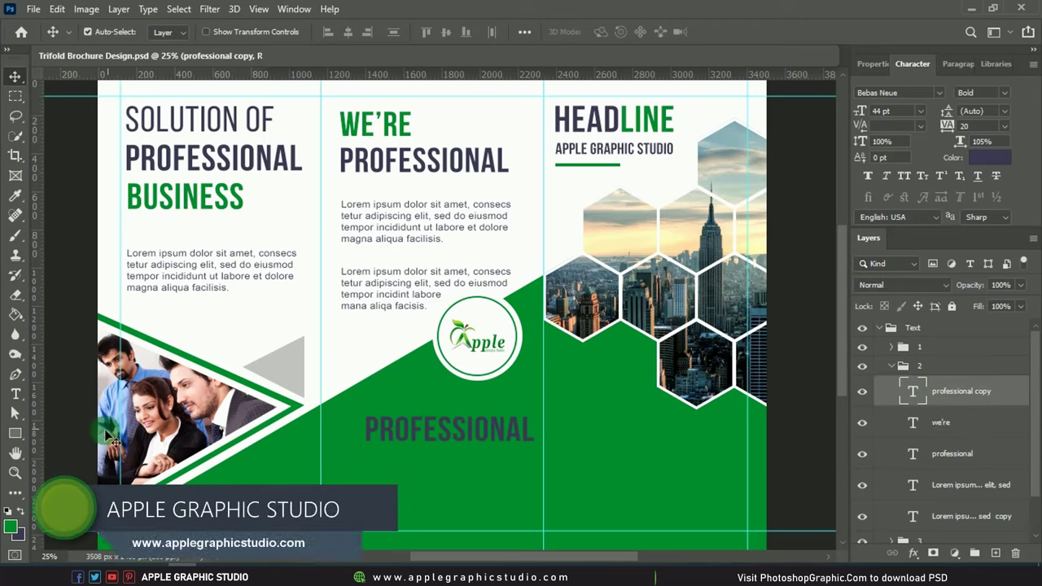
click(15, 393)
click(368, 437)
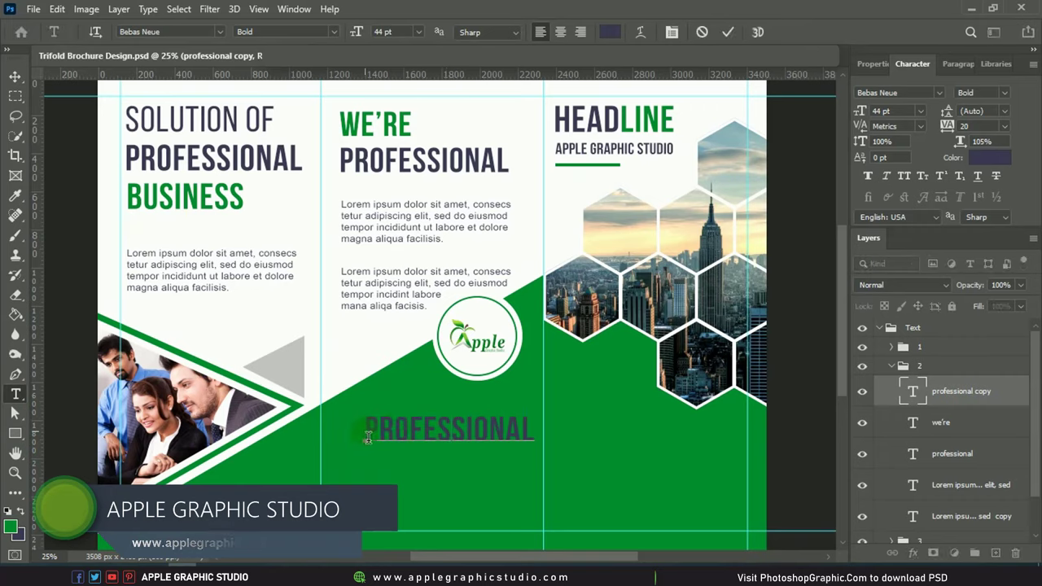
drag(368, 437, 609, 429)
text(GEN IN)
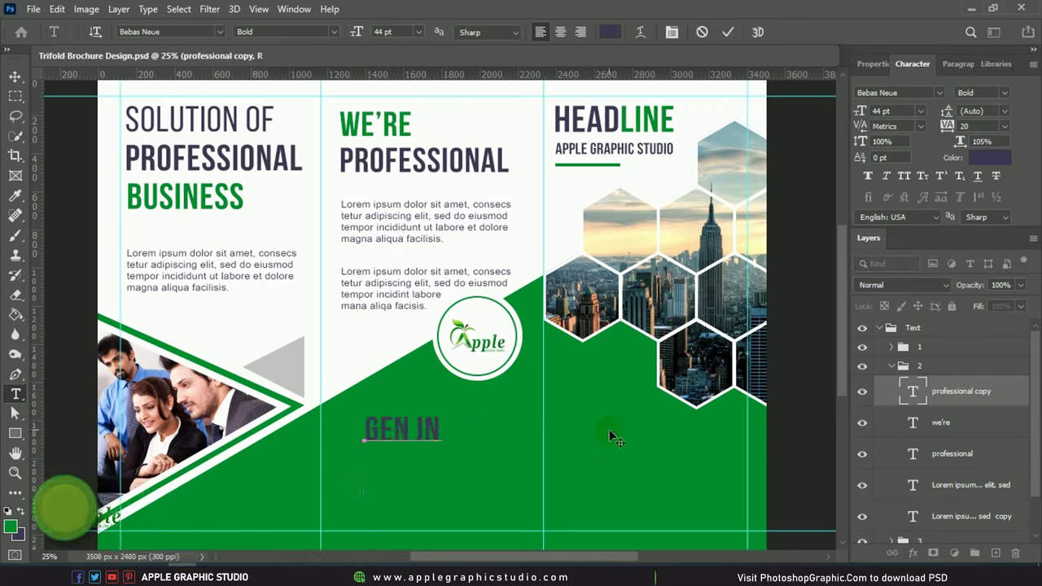
text( TOUCH)
key(ctrl+Return)
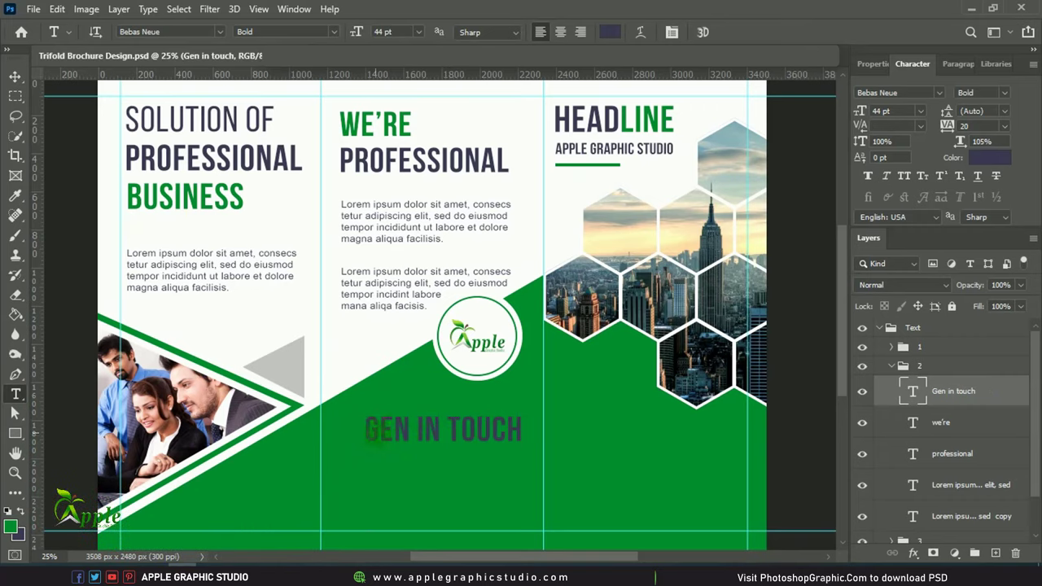
Step: Colour the GEN IN TOUCH text white
drag(377, 439, 523, 430)
click(610, 31)
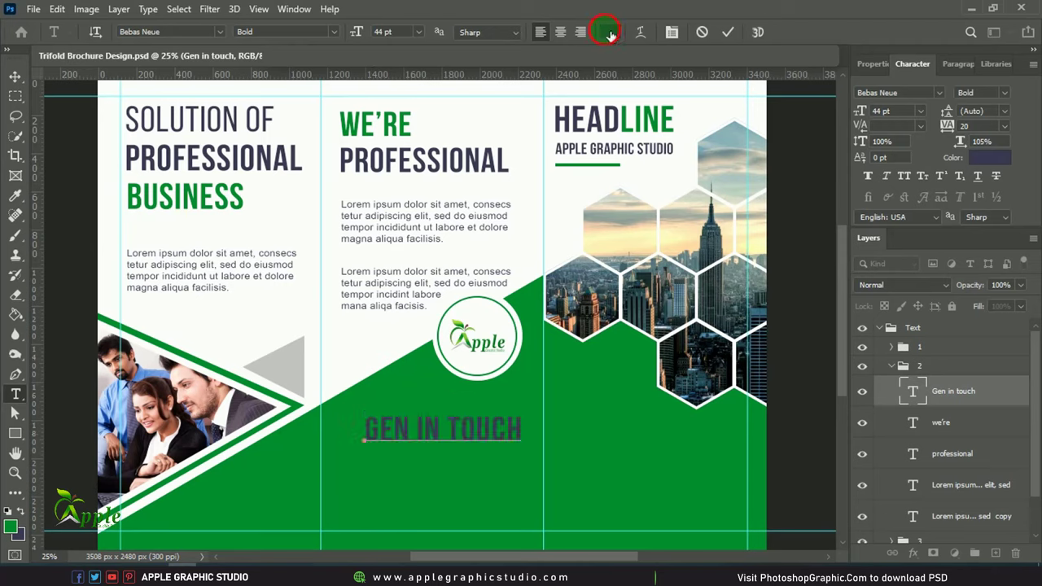
click(326, 179)
click(490, 284)
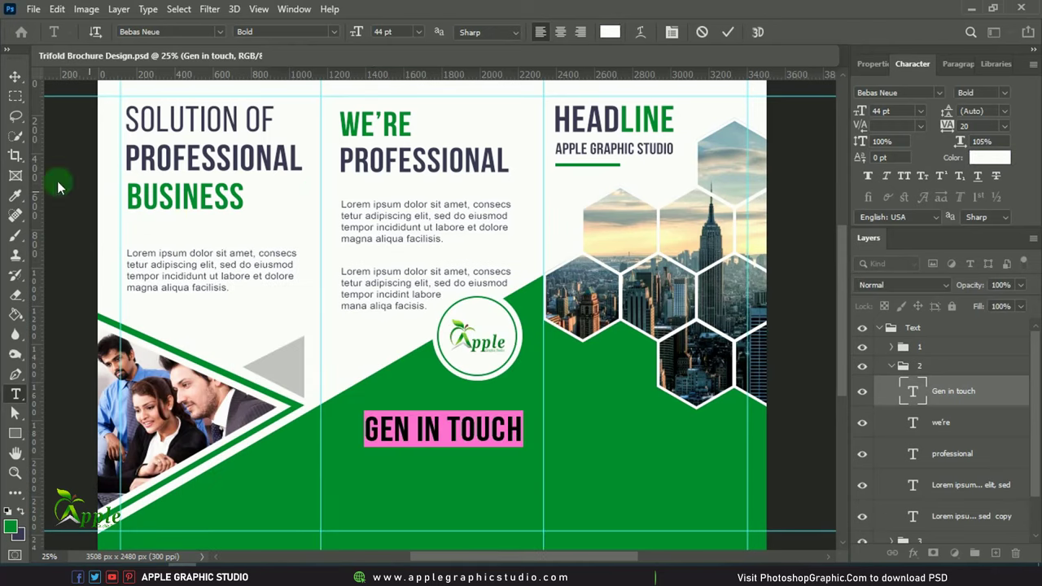
click(16, 82)
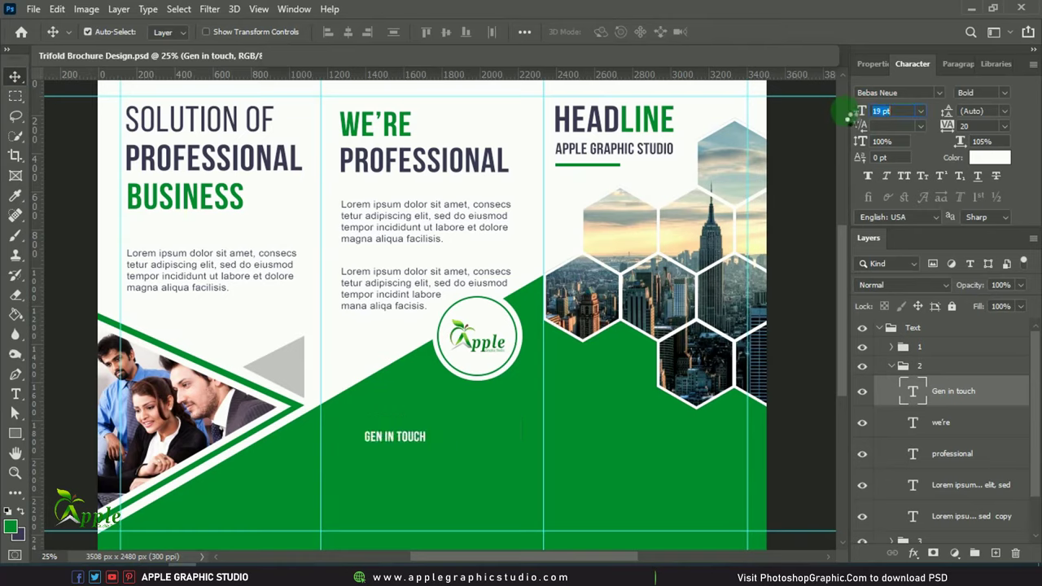
Step: Set GEN IN TOUCH to 20 pt and move it beneath the logo circle
drag(850, 114, 853, 115)
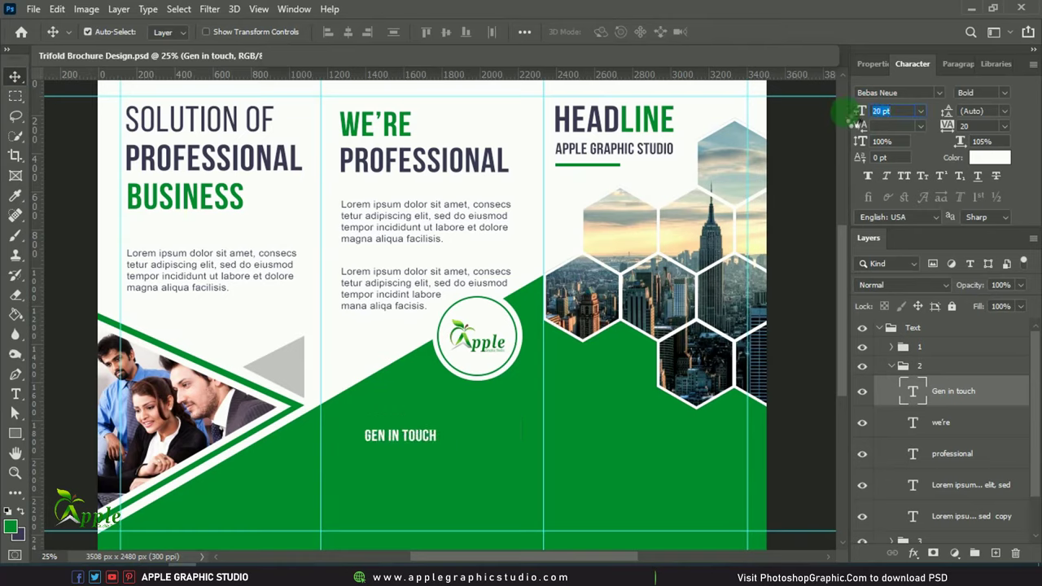
mouse_move(413, 439)
mouse_down()
mouse_move(505, 414)
mouse_move(498, 424)
mouse_up()
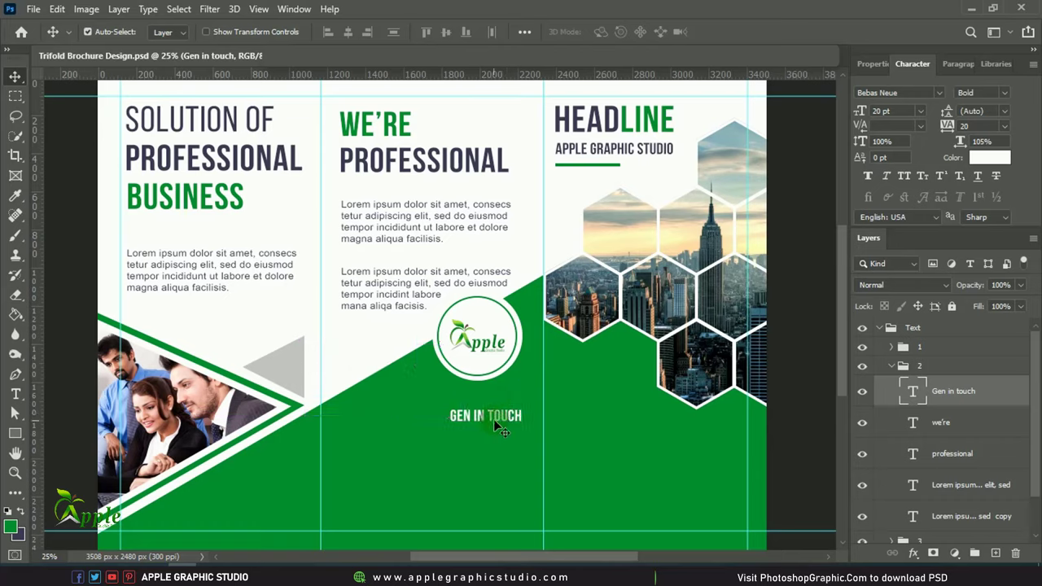
click(447, 471)
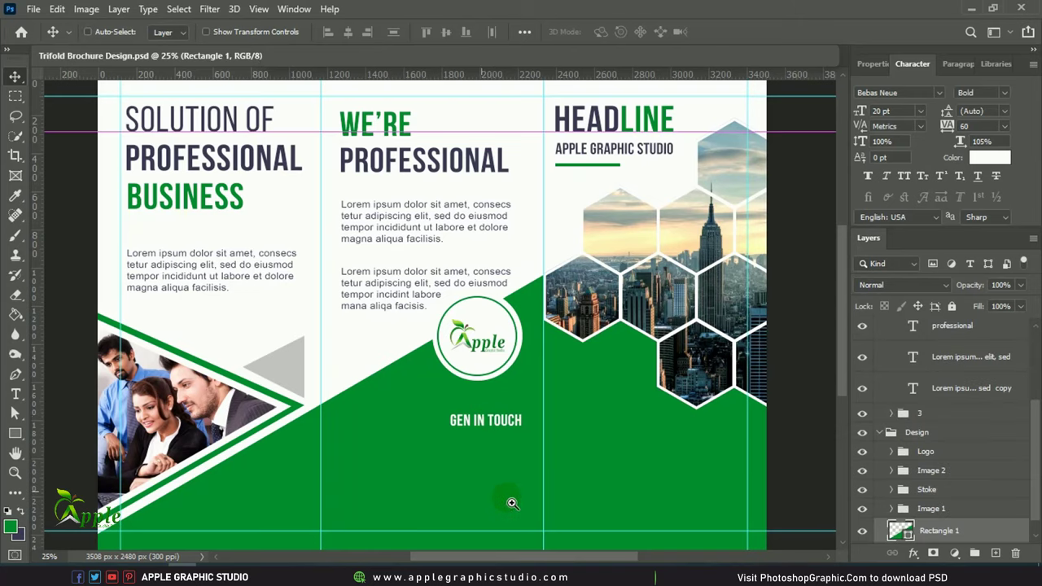
Step: Add a layer in the Text group and draw a small ellipse below the heading
scroll(504, 496, up, 1)
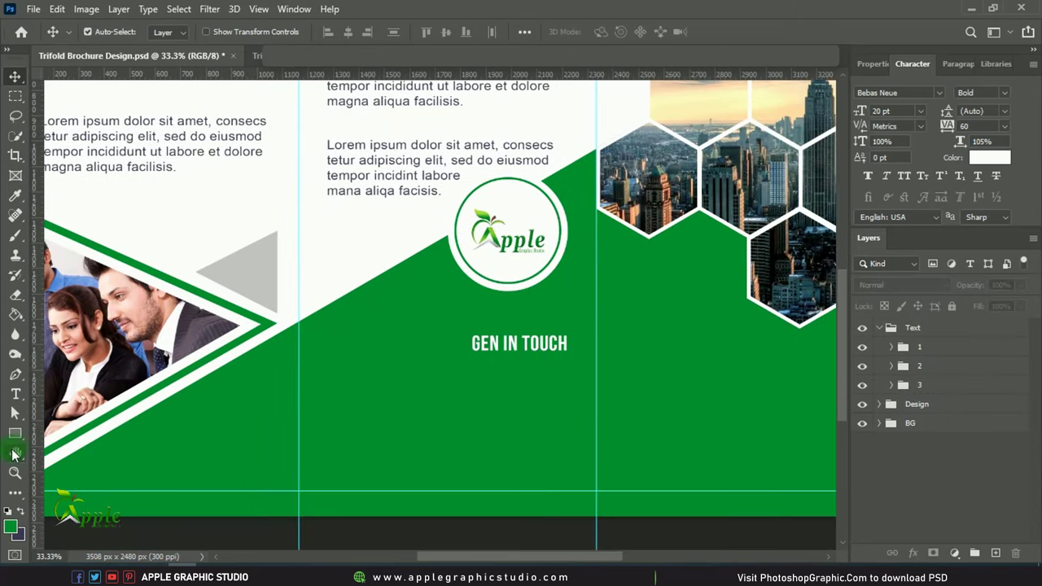
click(974, 329)
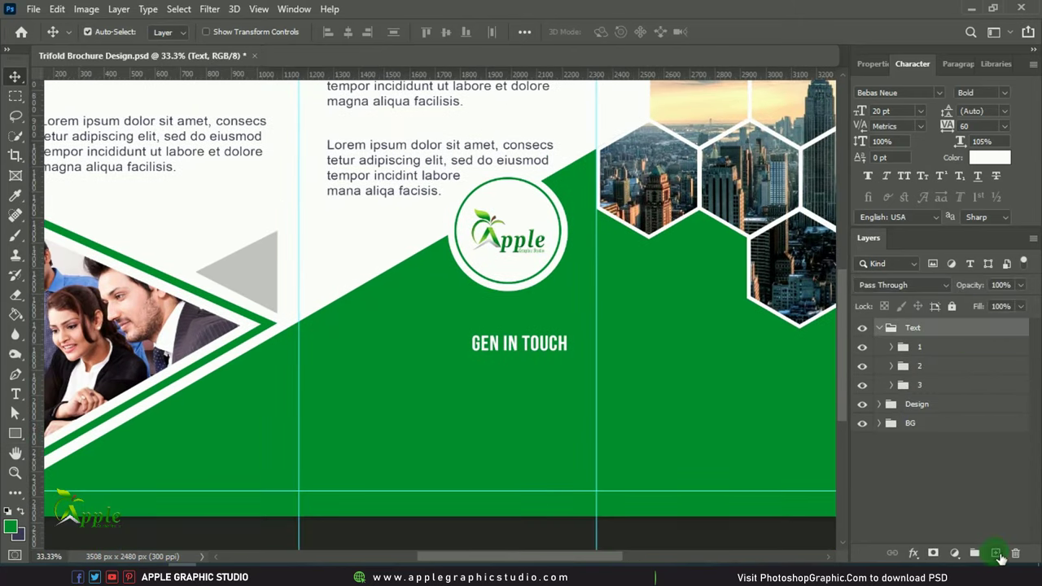
click(996, 553)
click(15, 433)
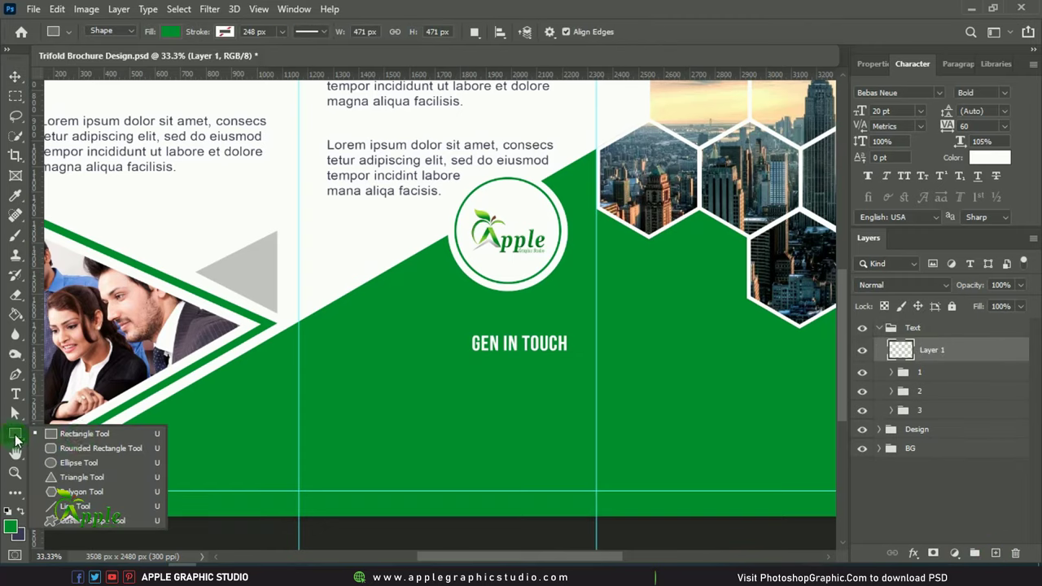
click(74, 462)
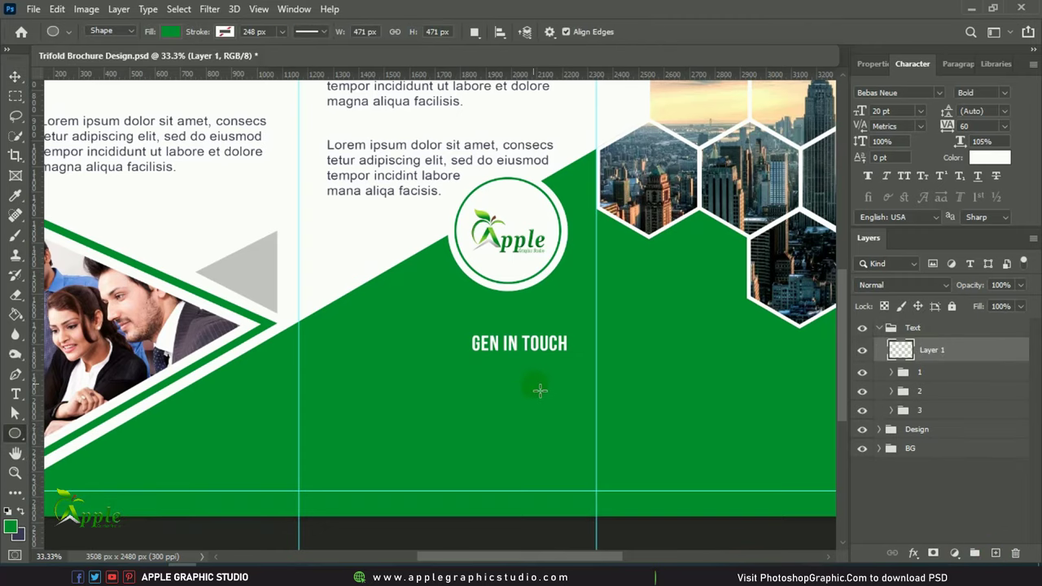
drag(488, 383, 517, 419)
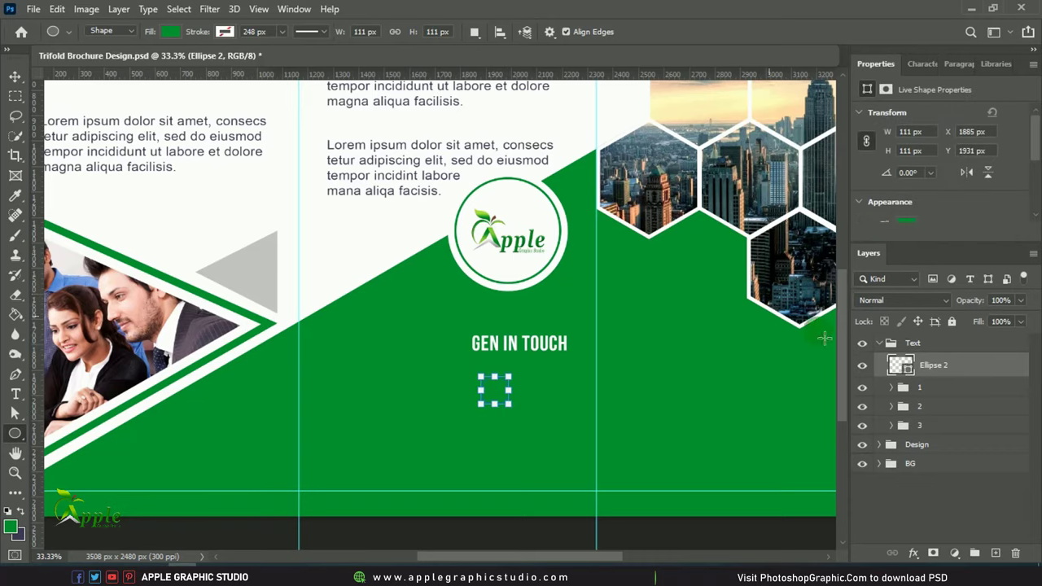
Step: Fill the circle white, centre it under the heading, and place a copy below
double_click(904, 366)
click(351, 214)
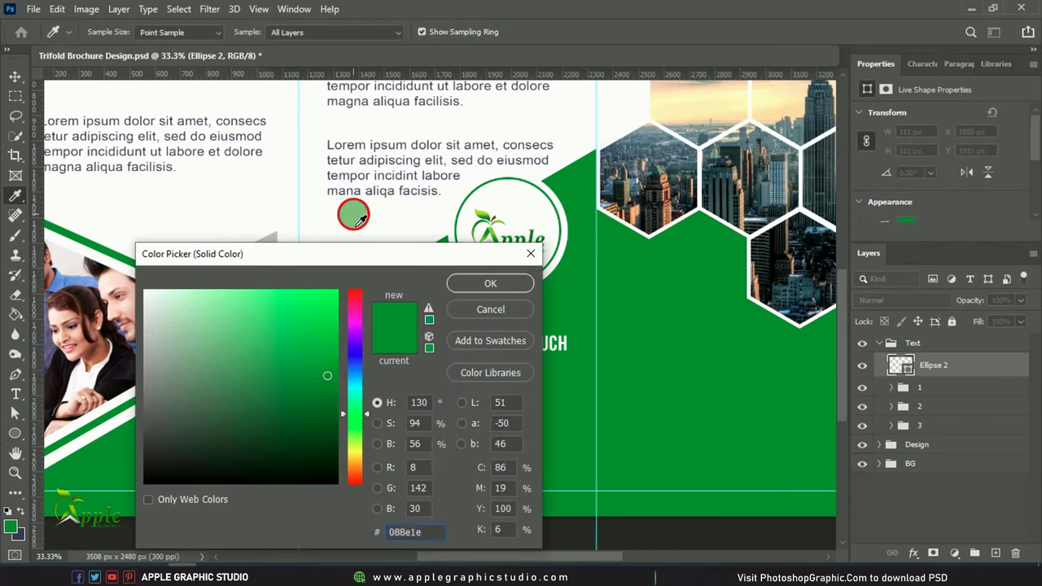
click(491, 283)
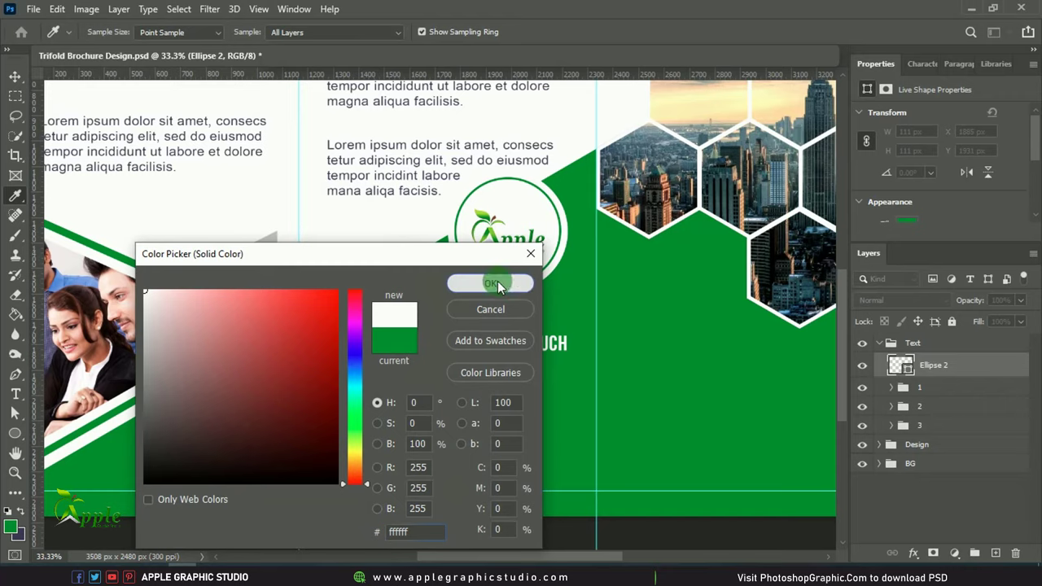
click(15, 76)
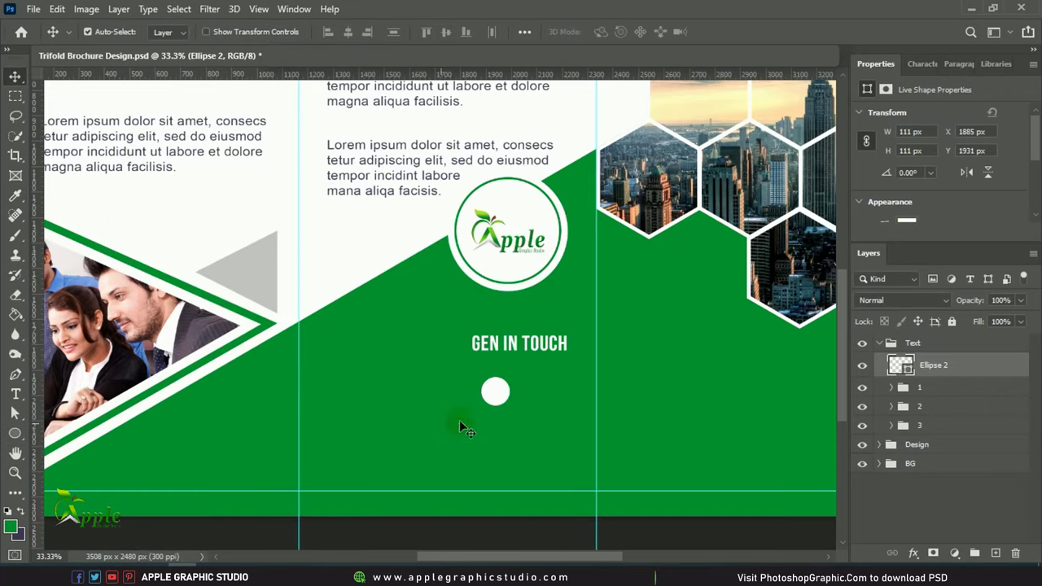
drag(502, 399, 560, 397)
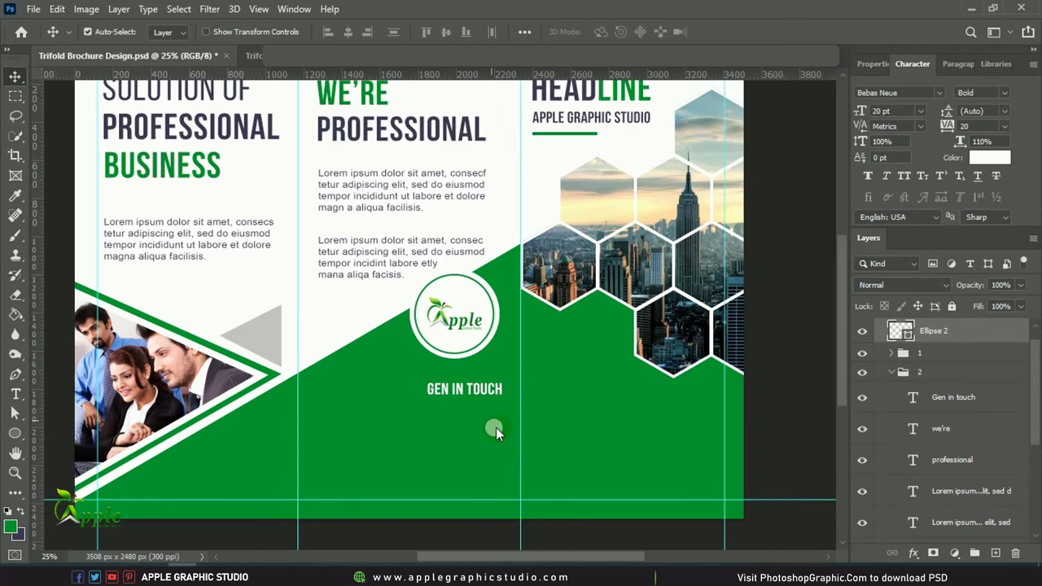
drag(498, 446, 497, 484)
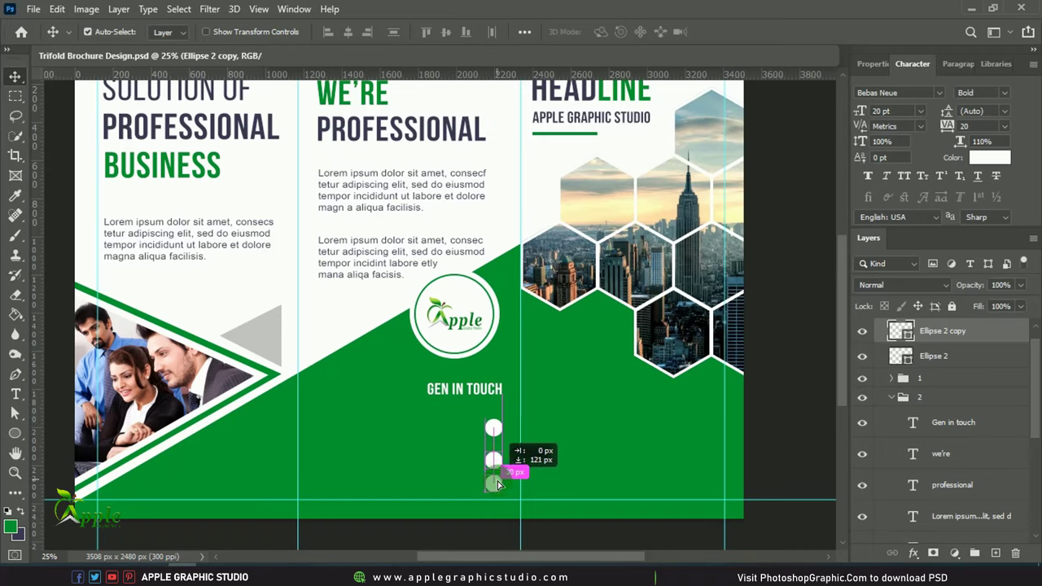
Step: Add a right-aligned phone number line beside the top white circle
click(20, 398)
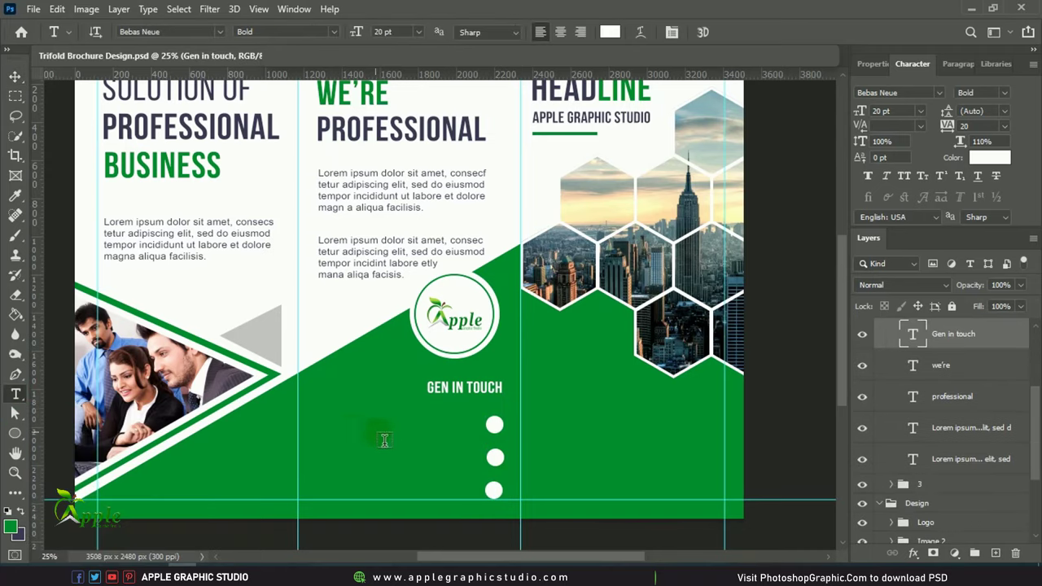
click(377, 434)
click(580, 32)
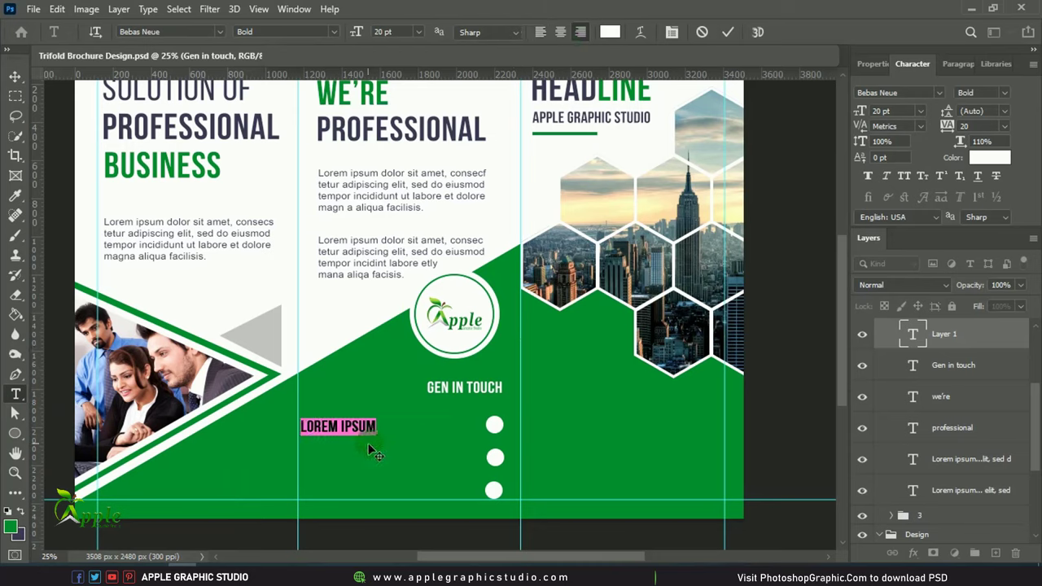
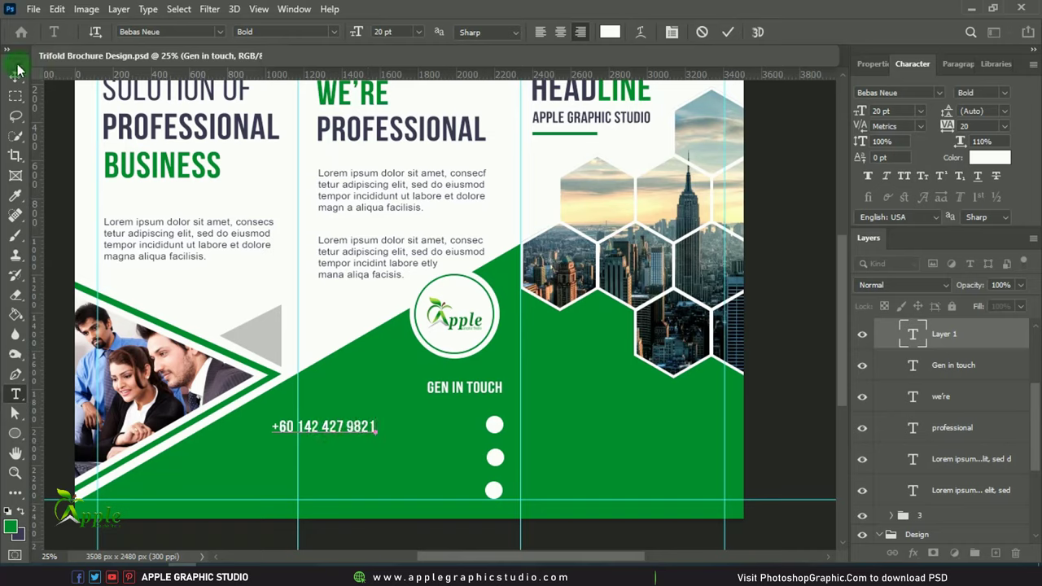
click(18, 71)
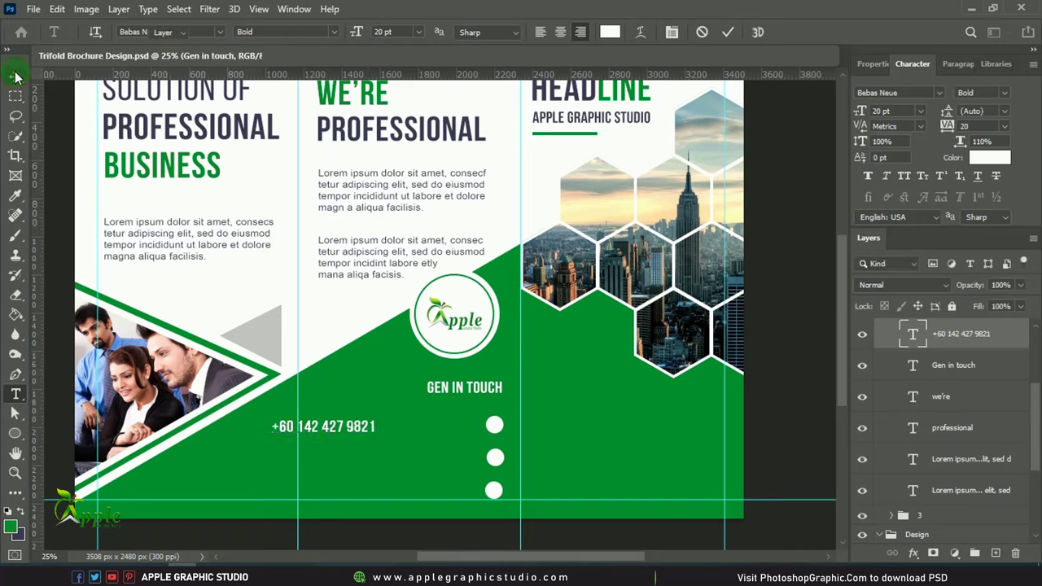
drag(359, 435, 436, 433)
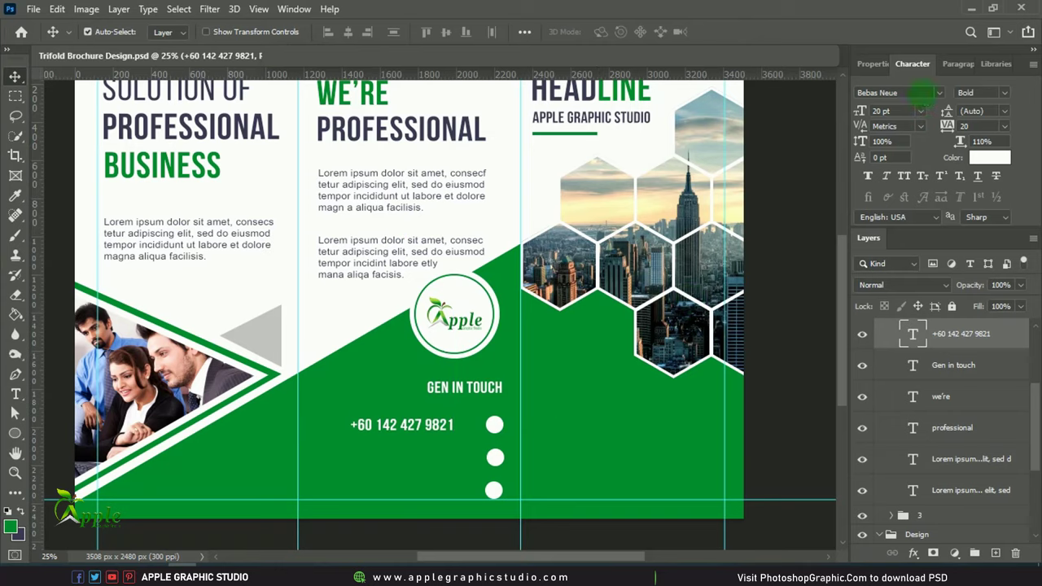
Step: Set the phone number's font to Open Sans Regular
text(open)
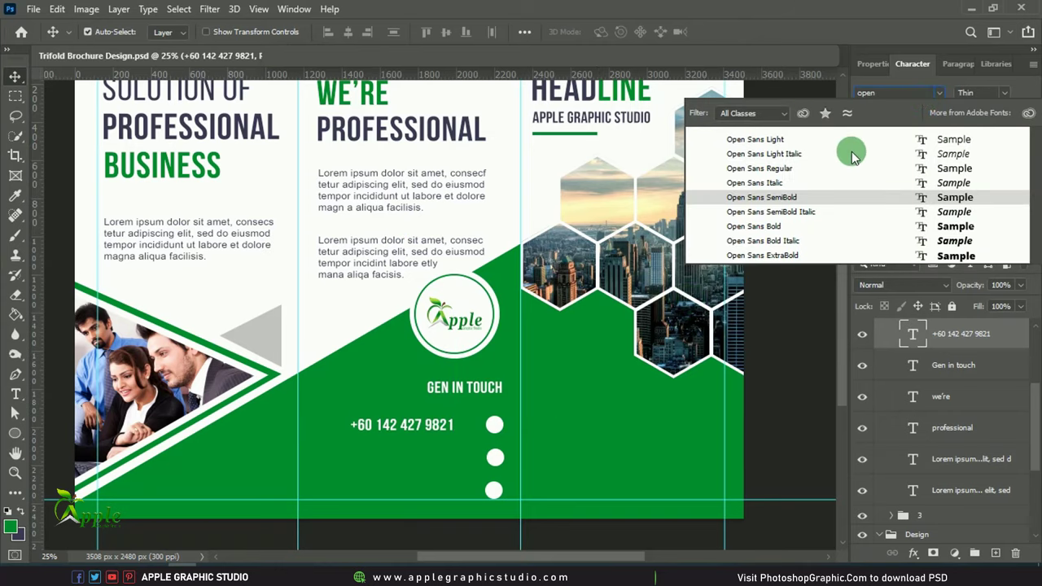
click(790, 168)
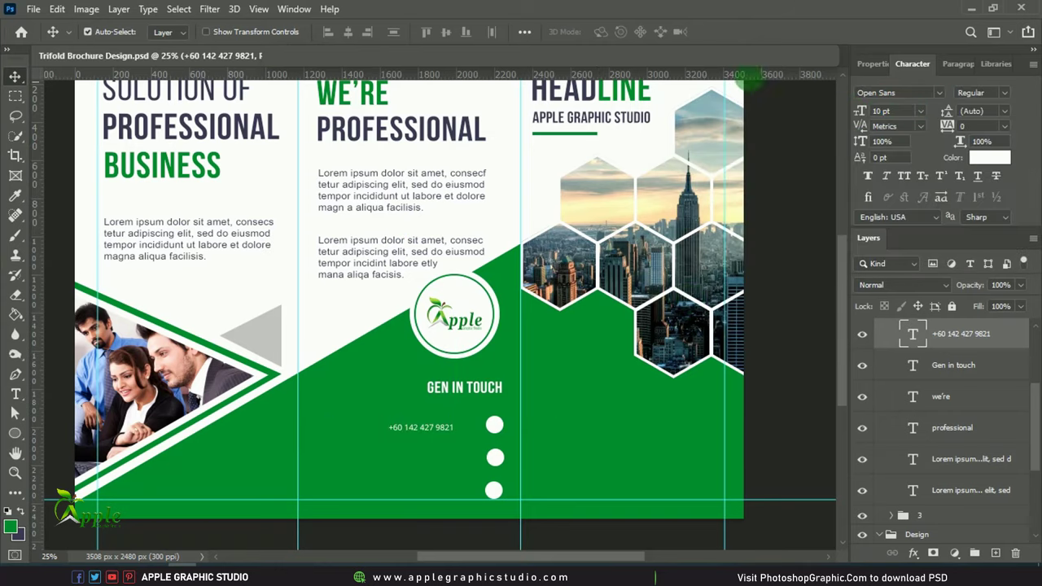
key(ctrl+plus)
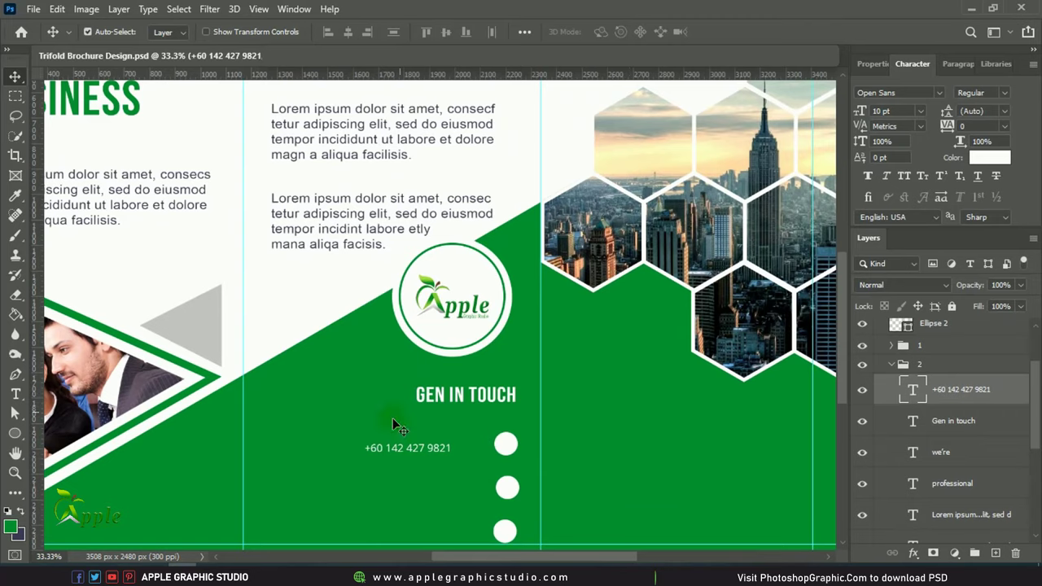
Step: Group the two phone lines as 'call' and duplicate the group for the Web entry
mouse_move(388, 453)
mouse_down()
mouse_move(423, 446)
mouse_move(446, 457)
mouse_up()
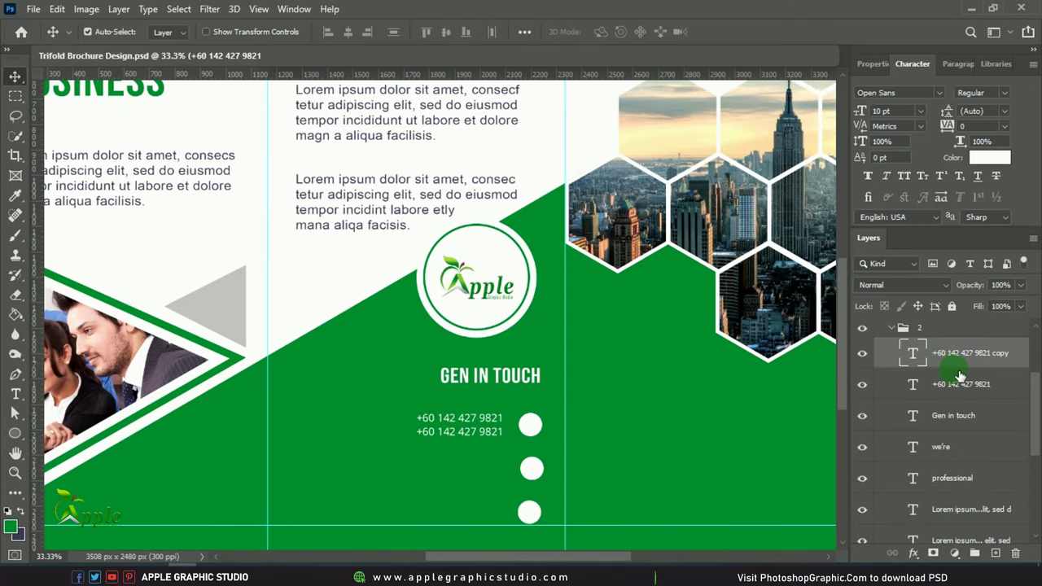
shift+click(961, 393)
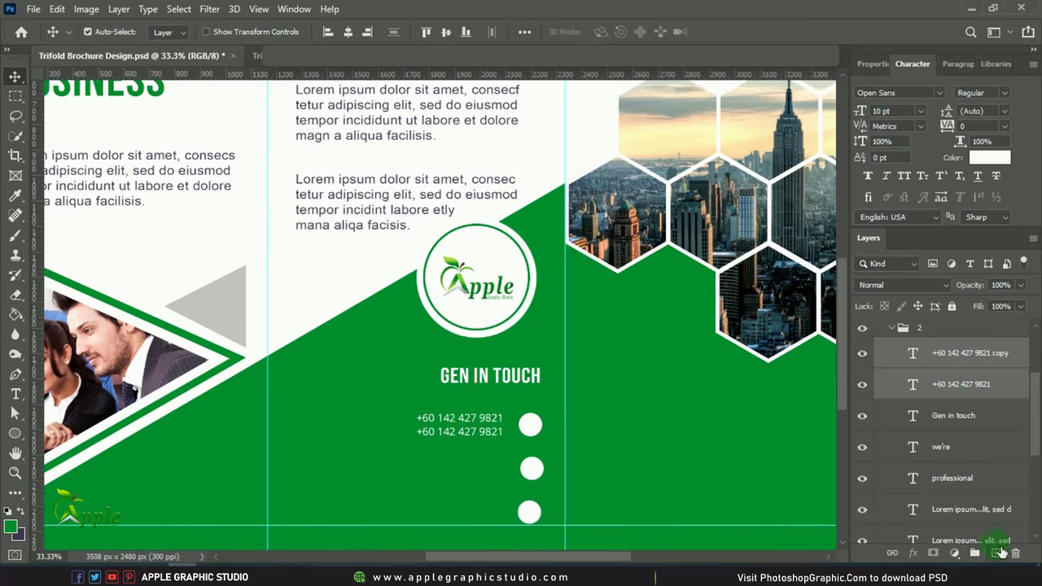
click(977, 555)
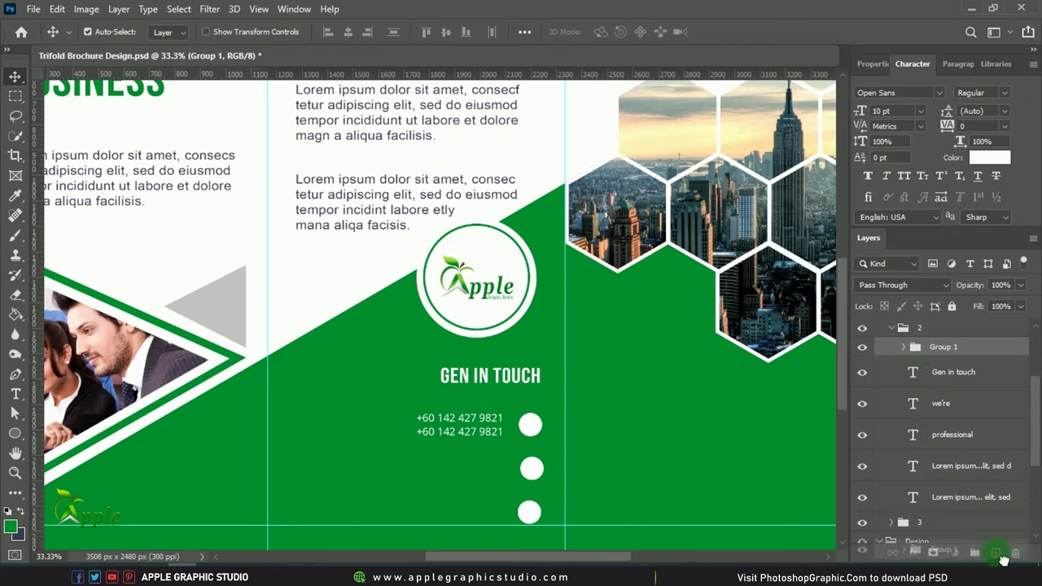
drag(947, 358, 996, 554)
double_click(944, 368)
text(call)
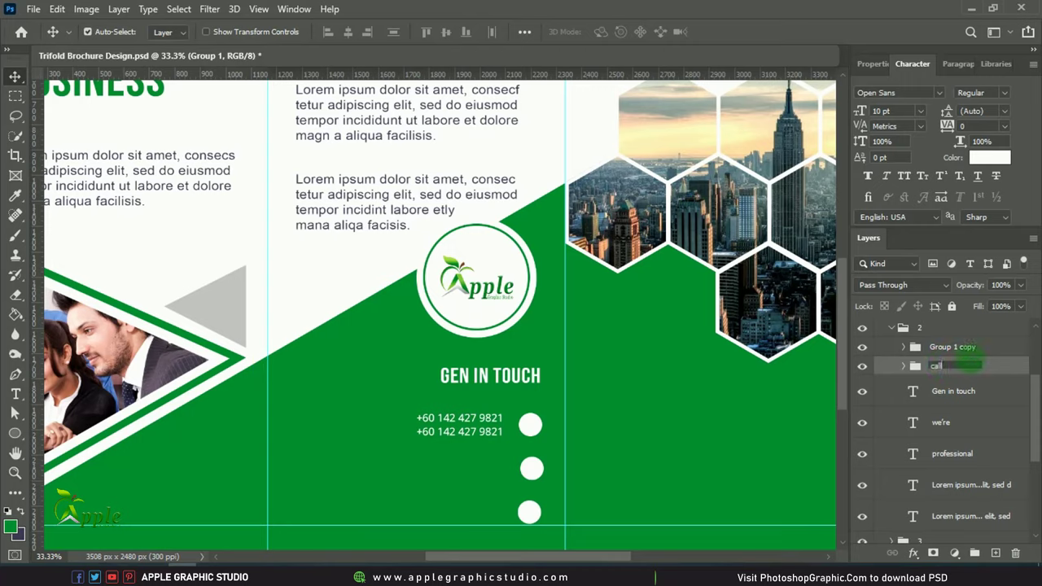
click(963, 348)
text(Web)
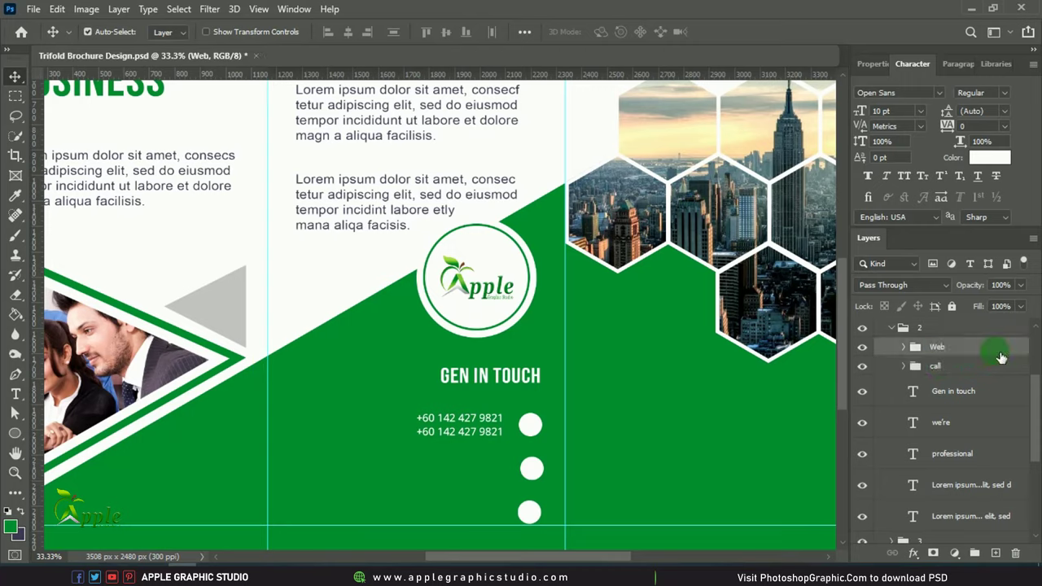
Step: Move the copied phone-number group down beside the second circle
click(57, 9)
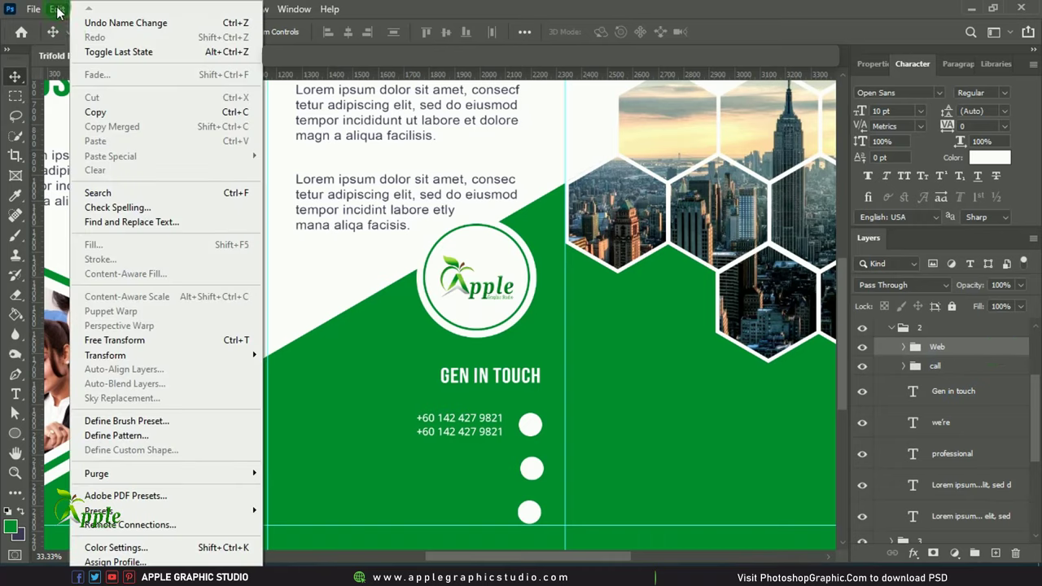
click(114, 340)
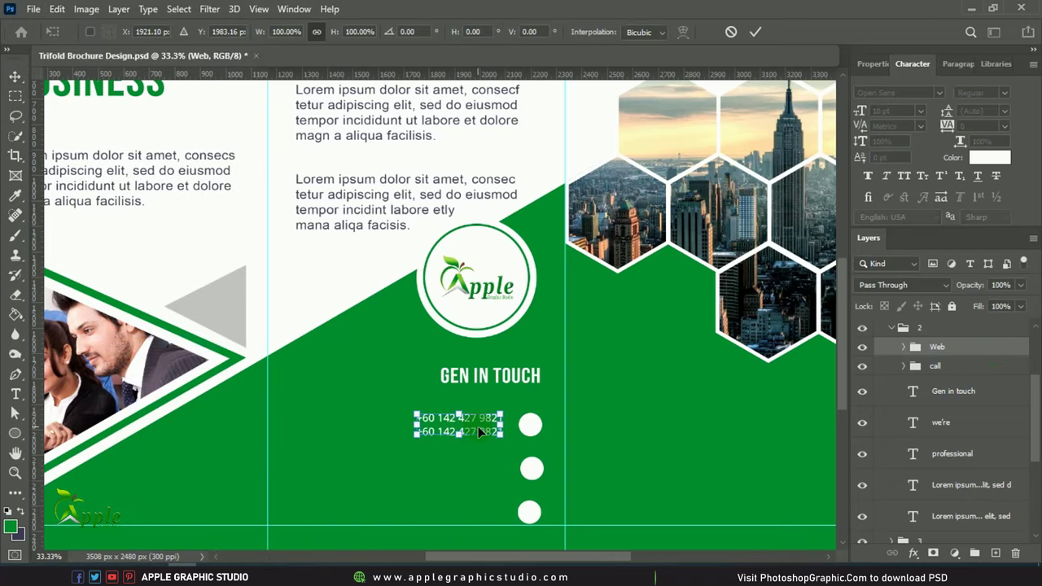
drag(478, 425, 477, 467)
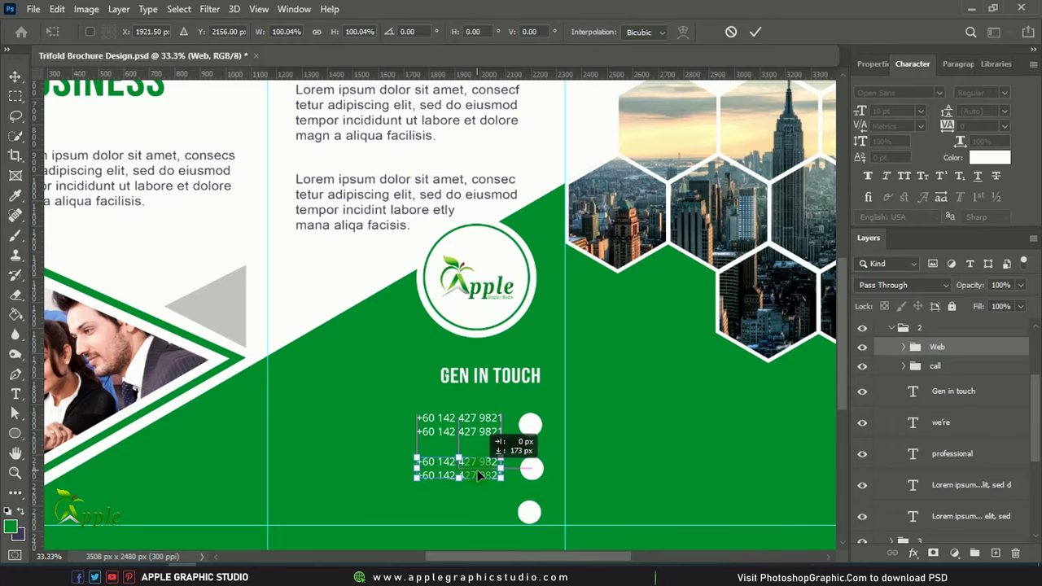
drag(477, 470, 477, 470)
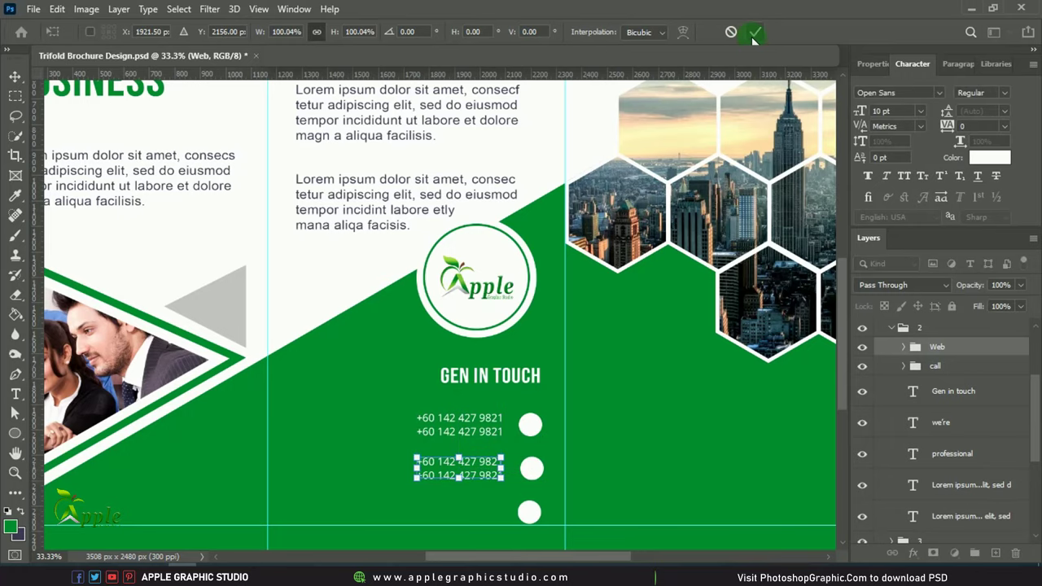
click(756, 31)
Step: Replace the first copied line with the studio's e-mail address
click(15, 396)
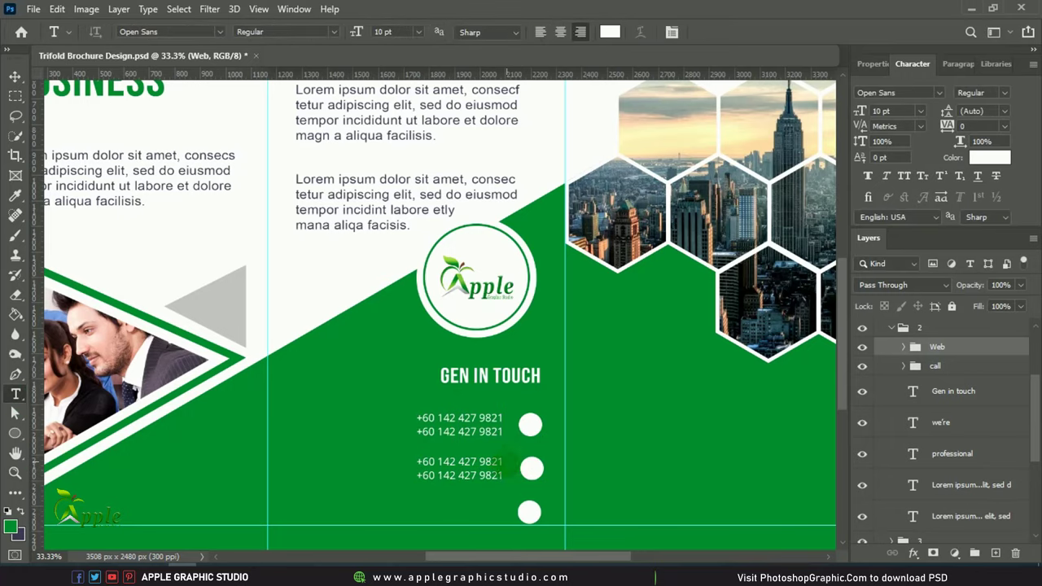
scroll(488, 476, up, 1)
scroll(489, 476, up, 1)
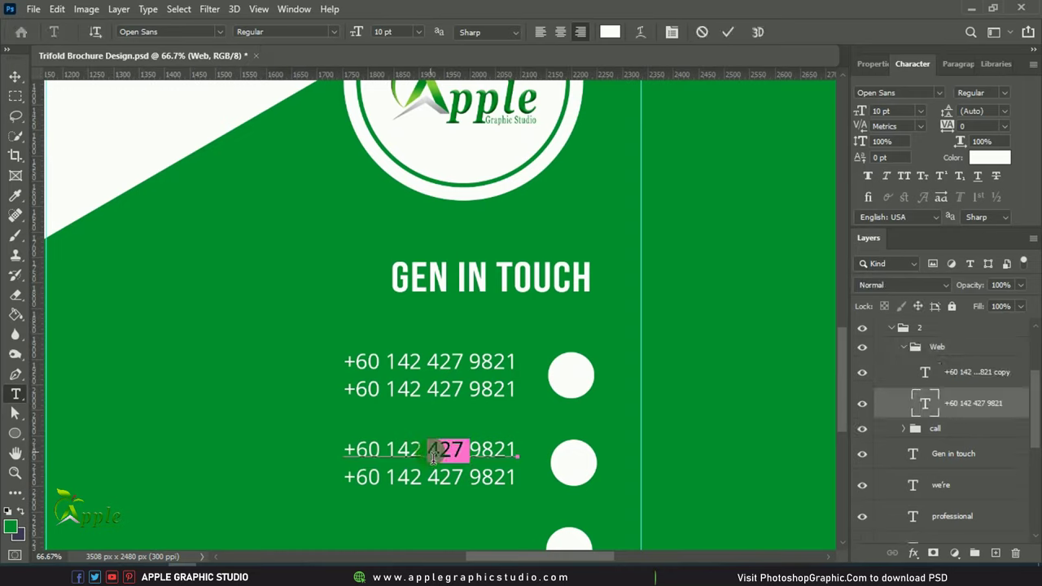
triple_click(435, 458)
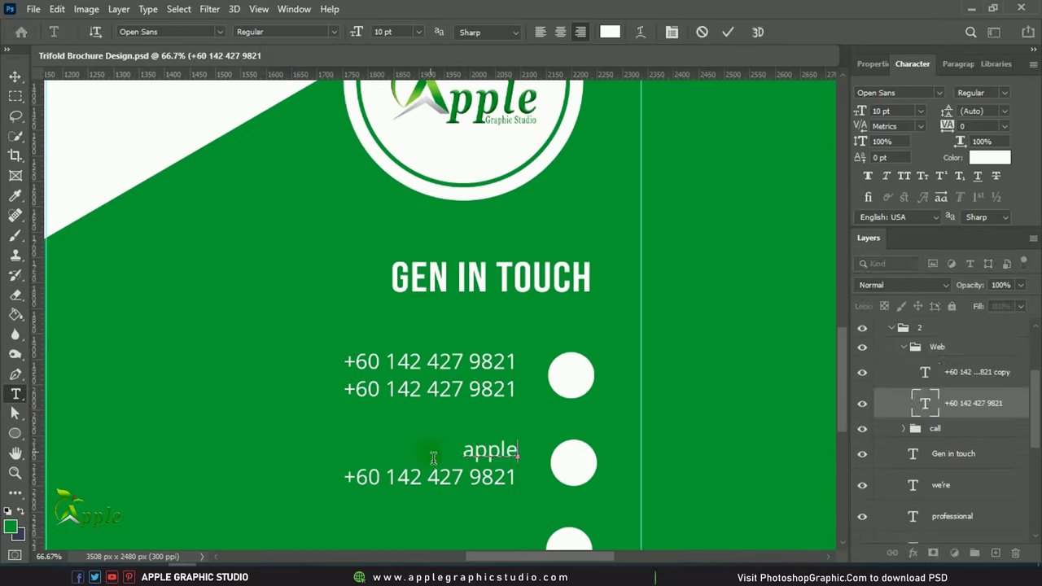
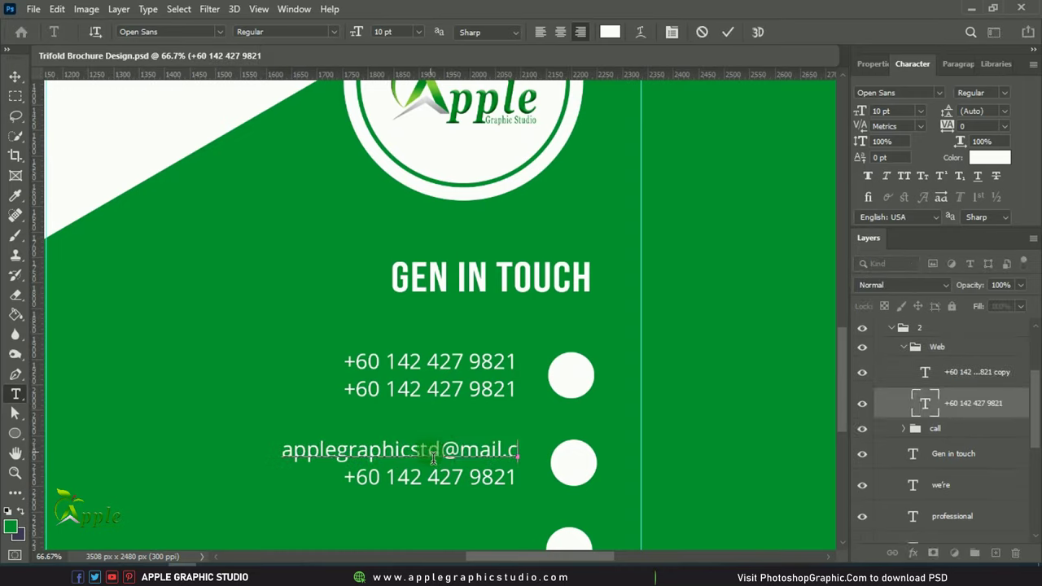
click(14, 76)
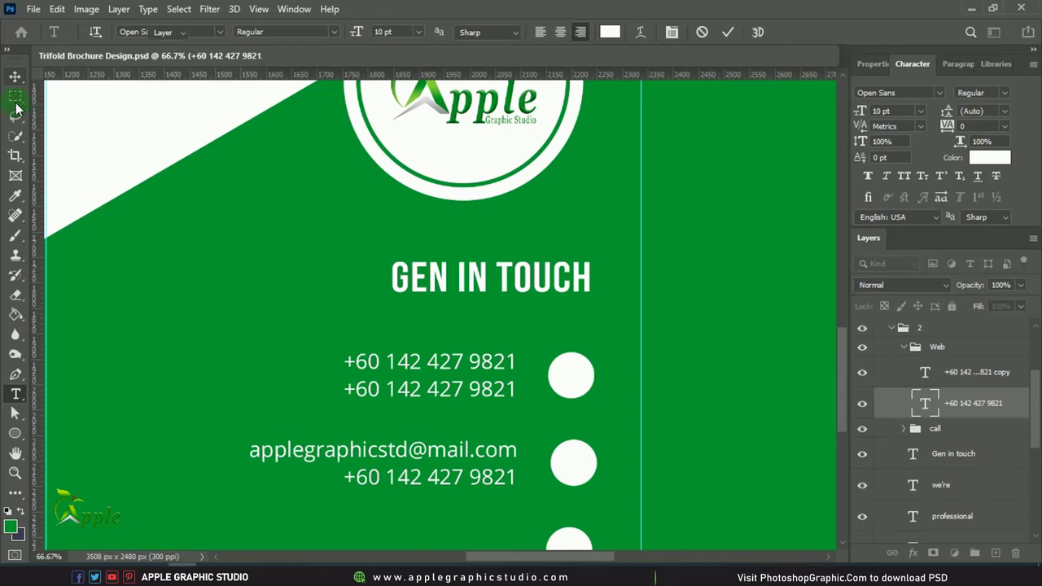
click(16, 394)
double_click(438, 480)
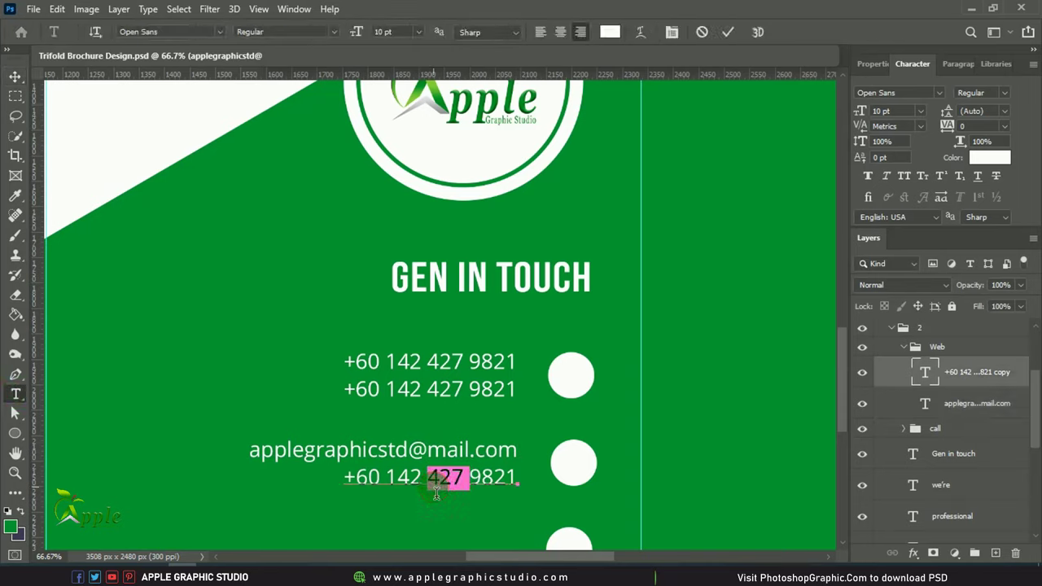
key(ctrl+a)
text(www.applegraphic)
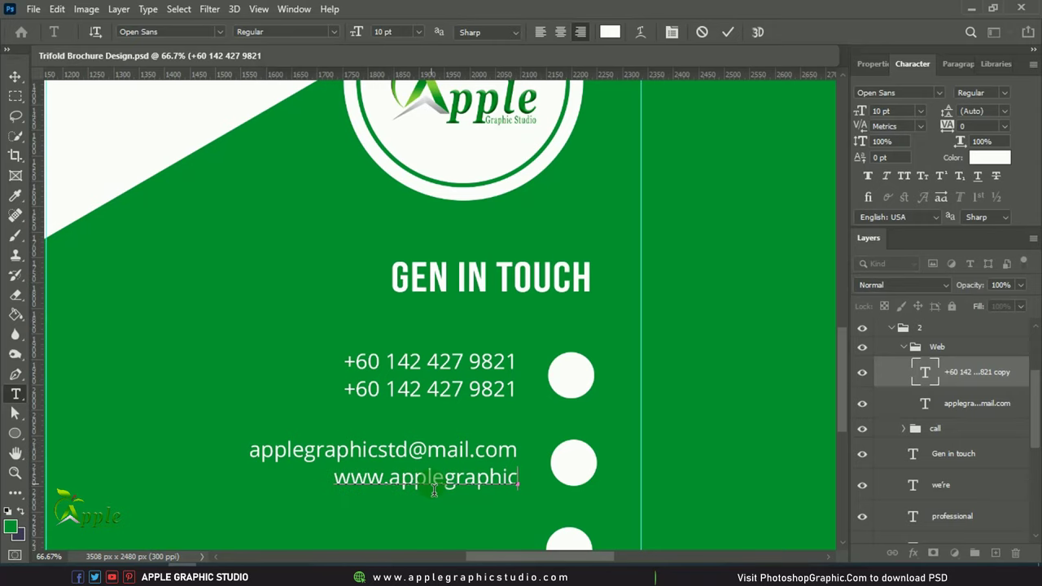
text(std.com)
click(15, 77)
ctrl+click(295, 315)
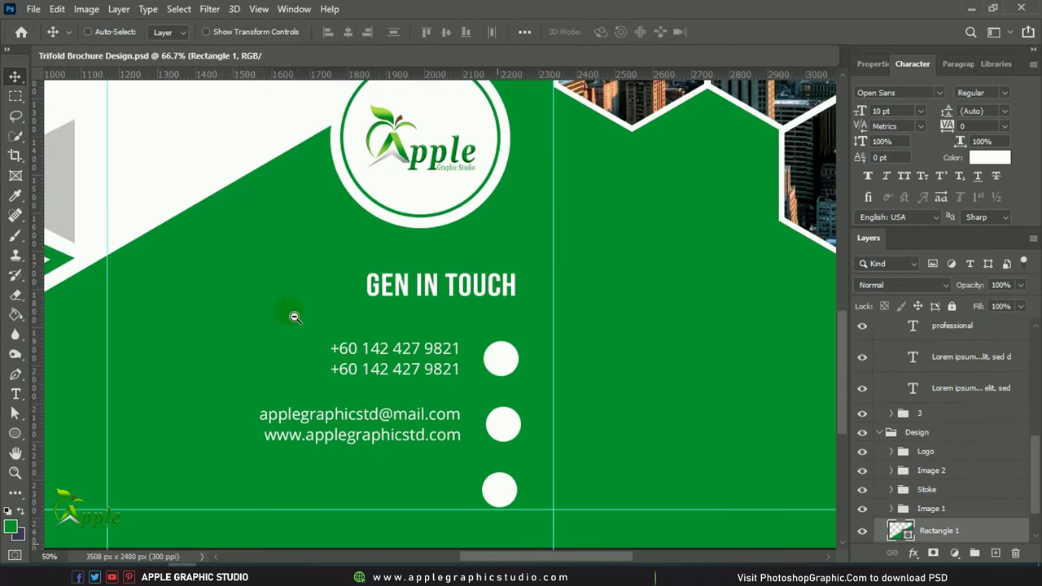
Step: Put call above Web, duplicate Web as 'Location', and place it below Web
scroll(930, 396, up, 3)
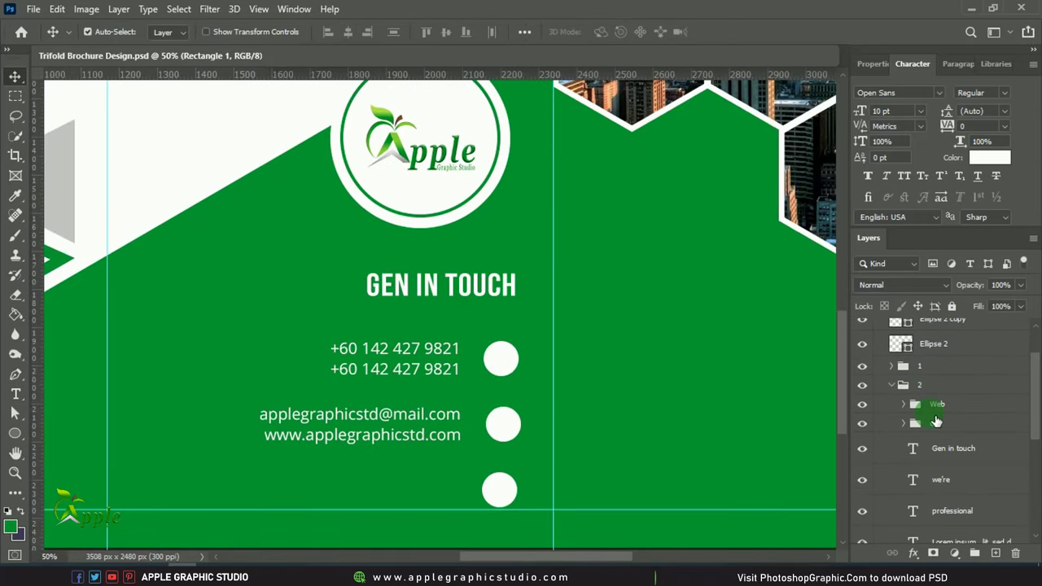
drag(938, 427, 938, 402)
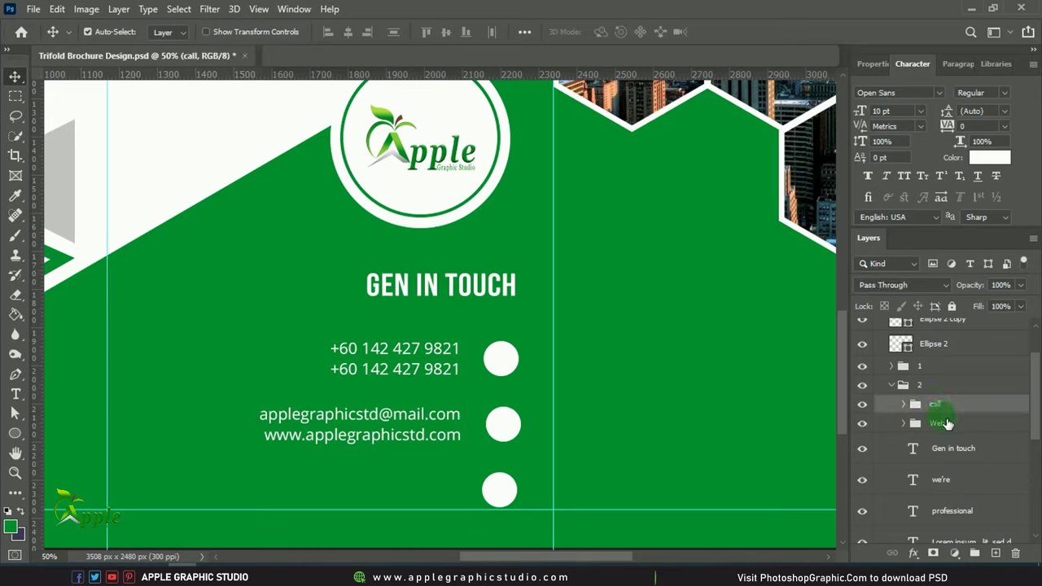
click(944, 424)
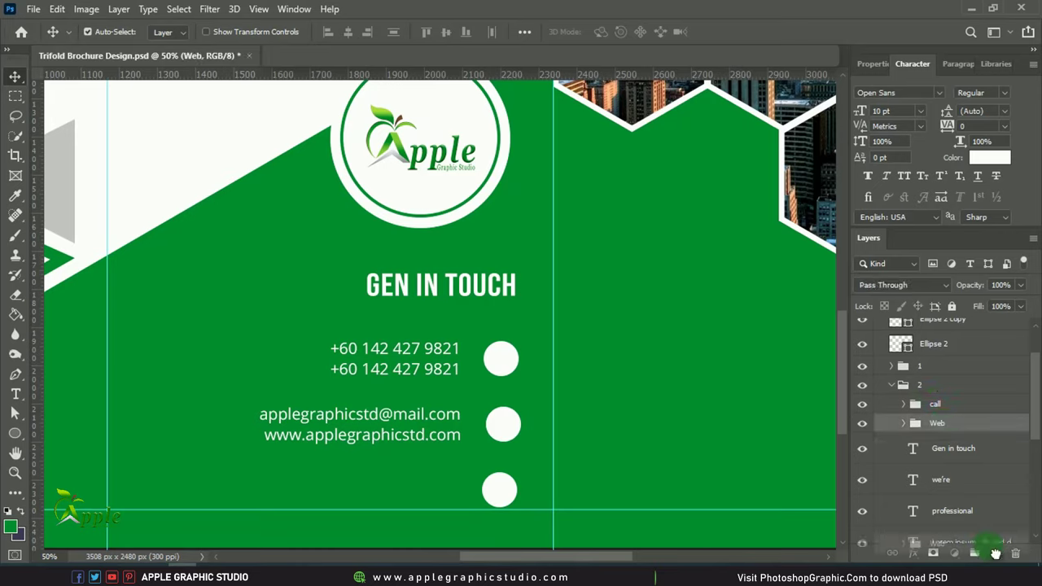
drag(1006, 558, 996, 553)
text(Location)
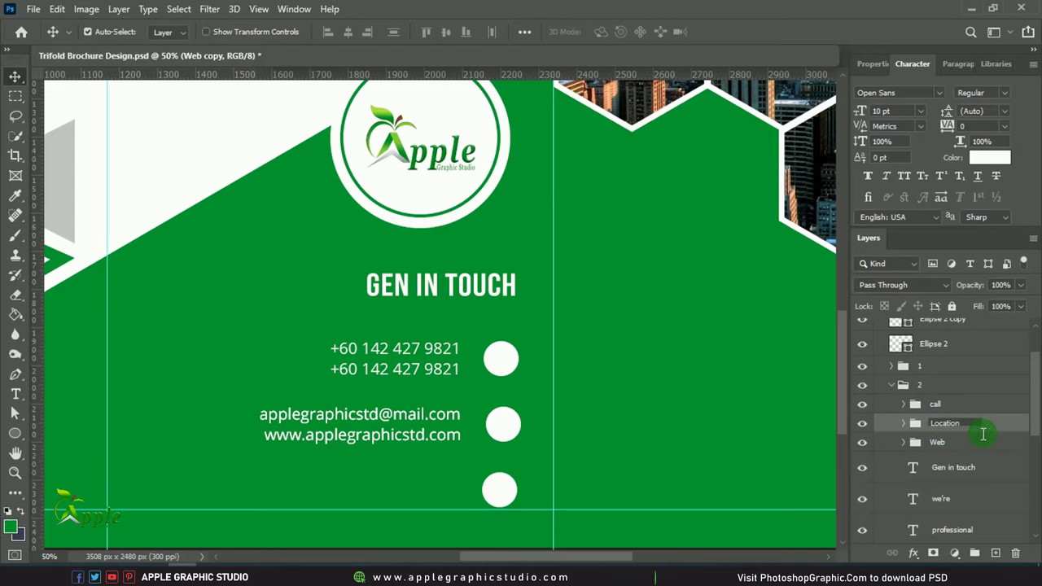
key(Return)
drag(982, 429, 986, 454)
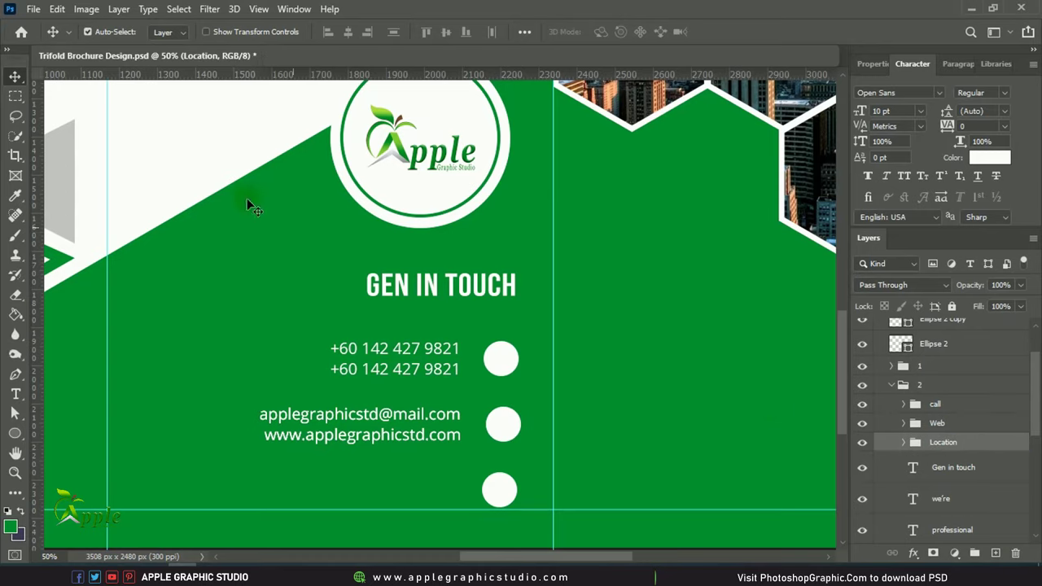
Step: Move the Location text down beside the third circle
click(57, 9)
click(122, 339)
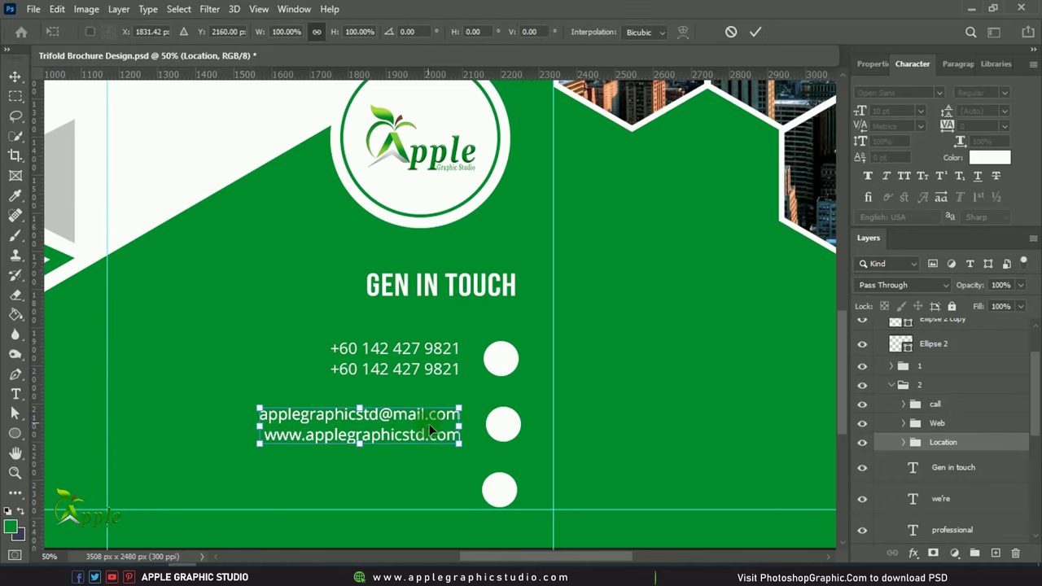
drag(415, 421, 419, 490)
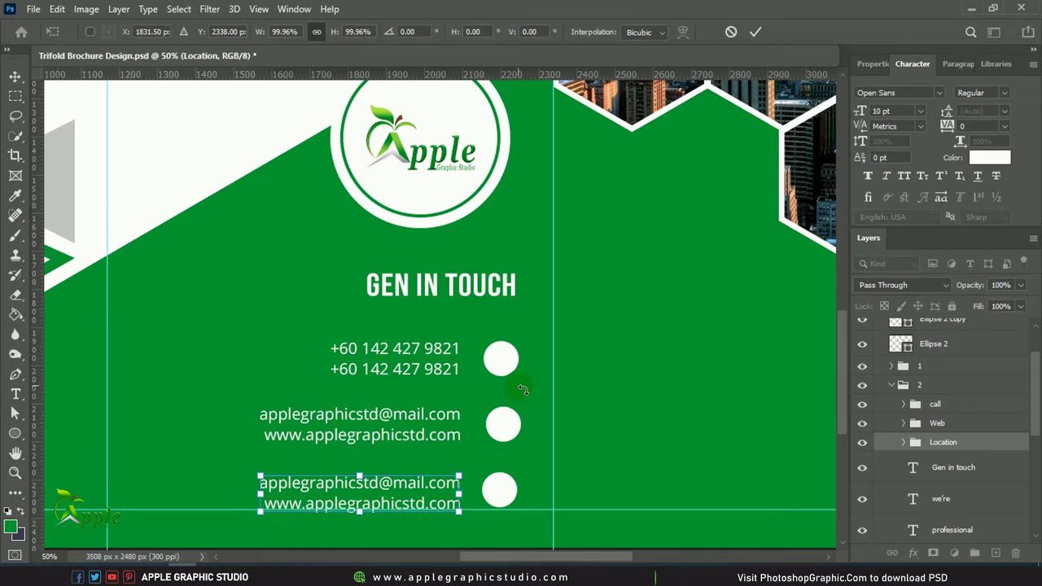
click(753, 32)
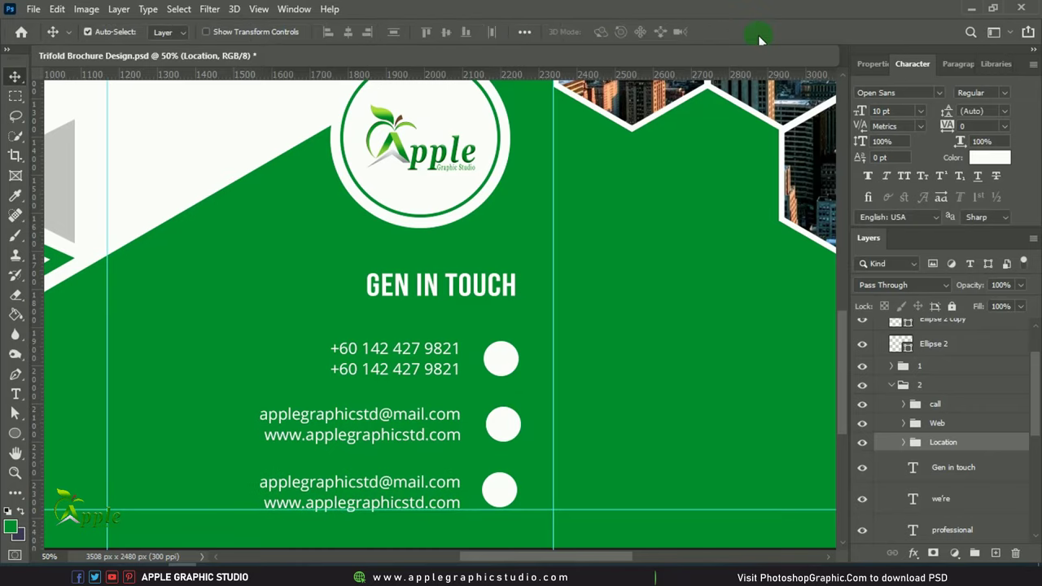
Step: Replace the Location lines with the postal address and 'United States'
click(15, 396)
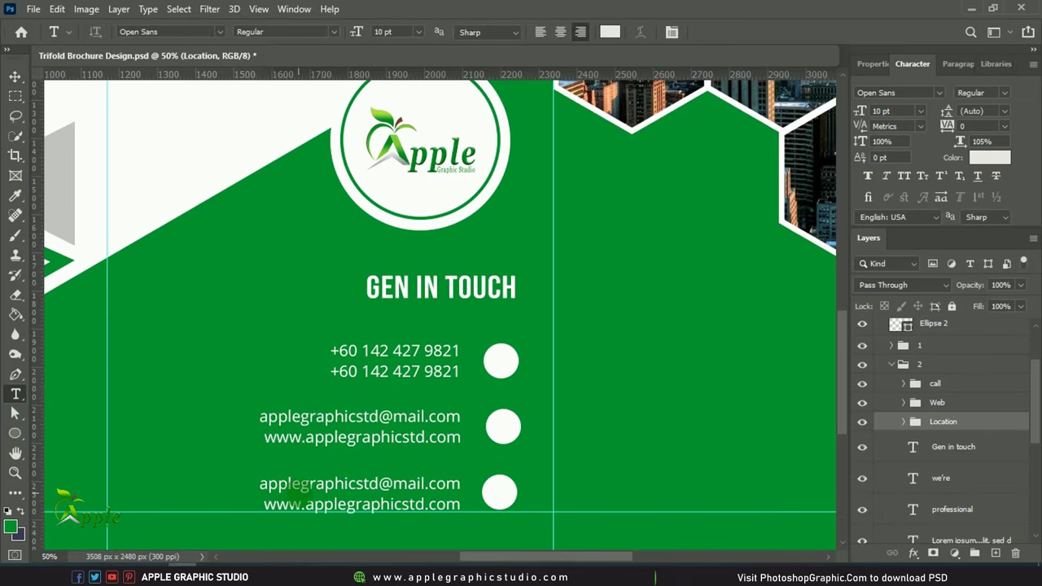
triple_click(298, 486)
text(Chantili,)
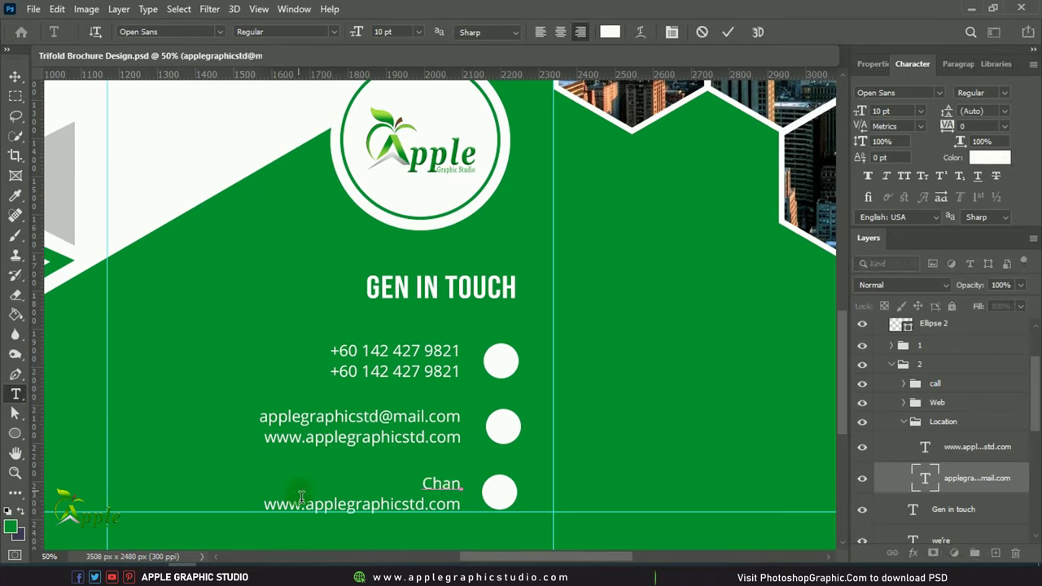
text( VA 201)
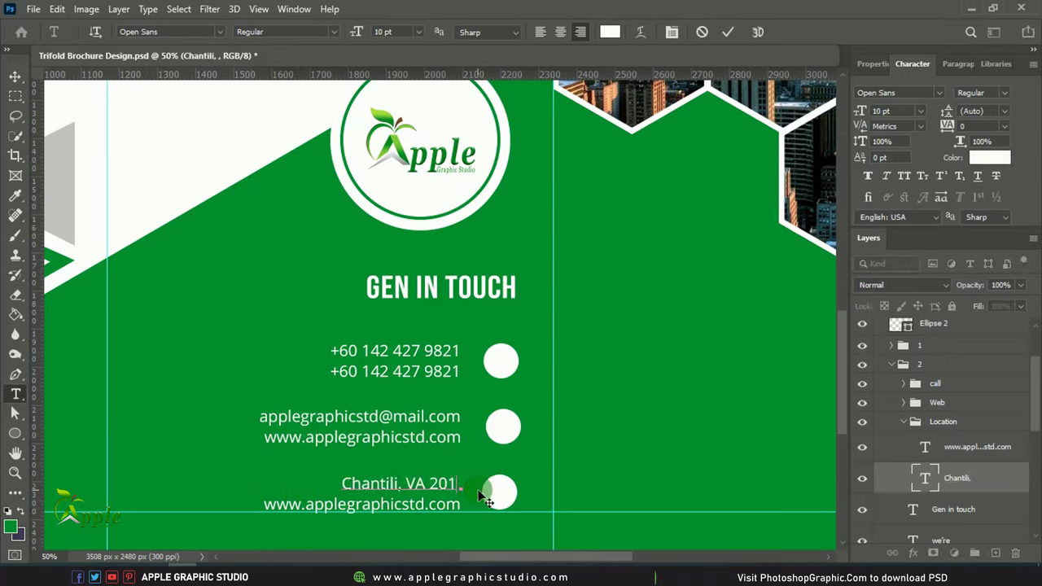
text(51)
click(18, 78)
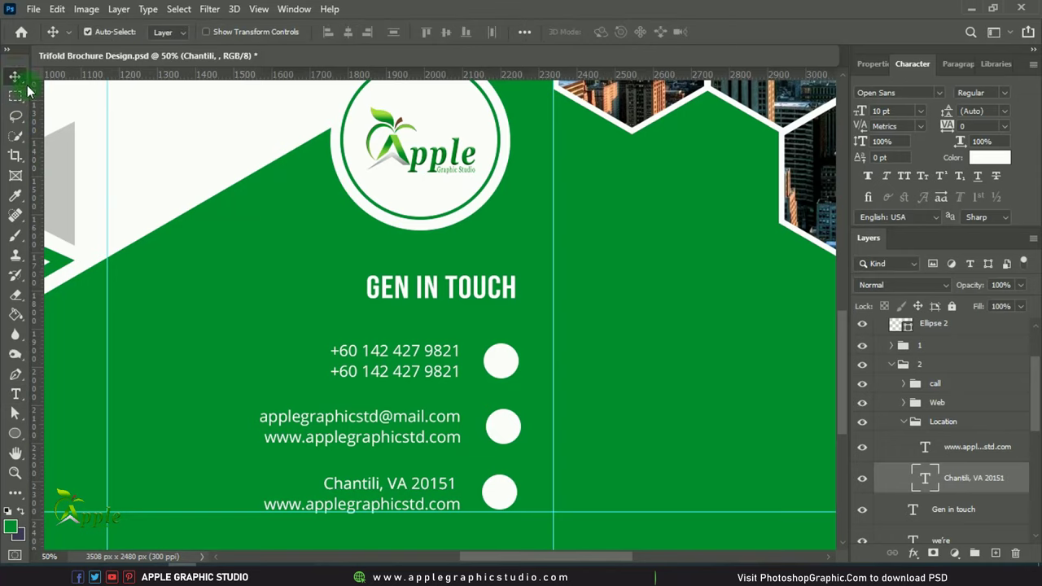
click(17, 397)
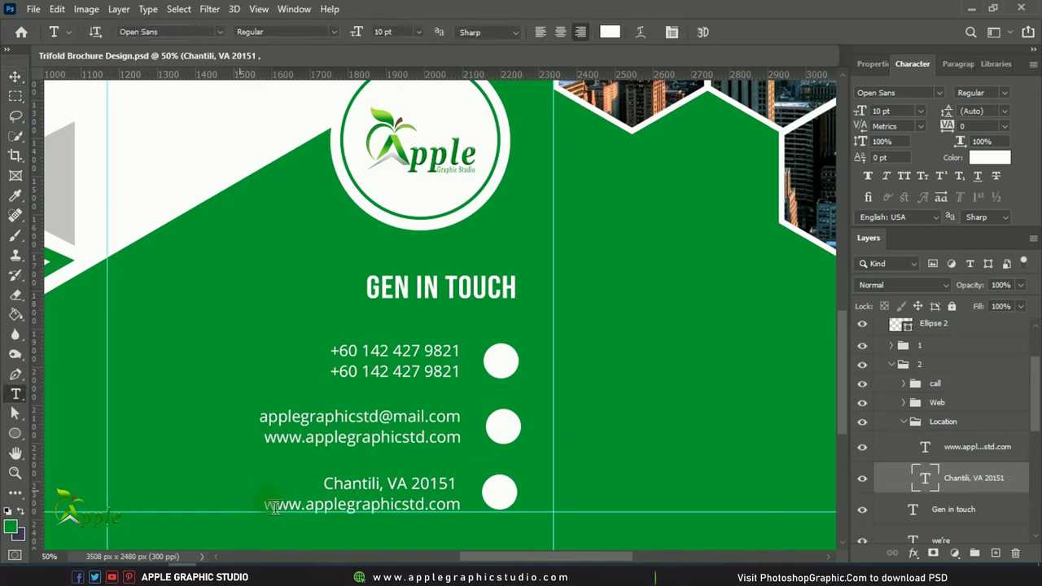
triple_click(312, 504)
text(U)
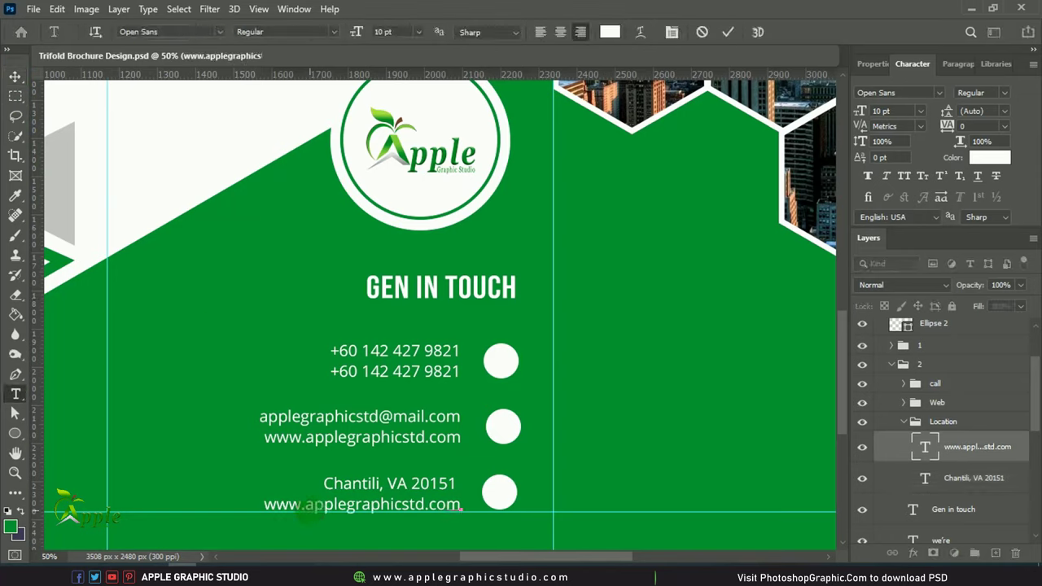
text(nited Sta)
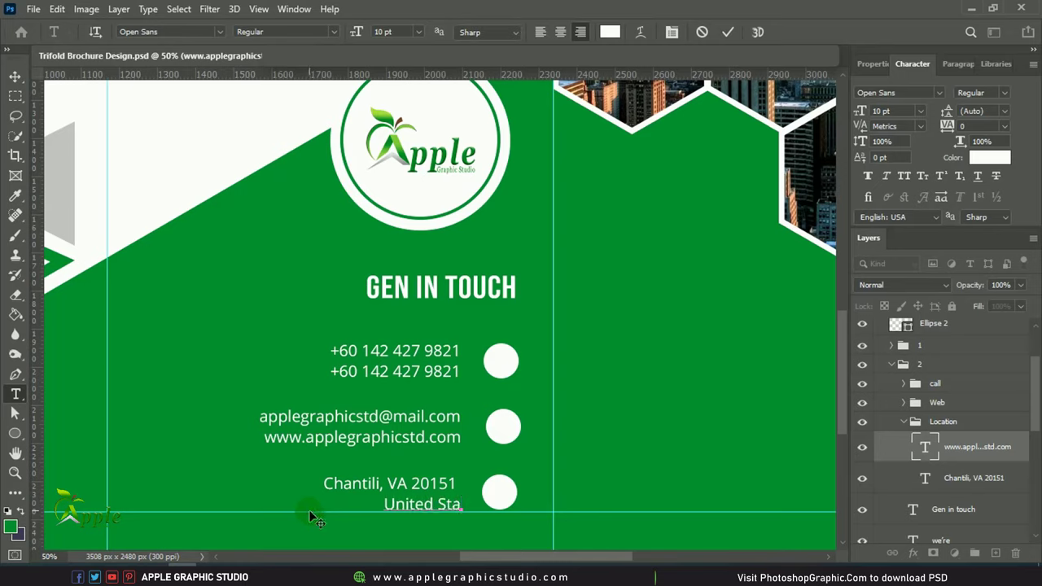
text(tes)
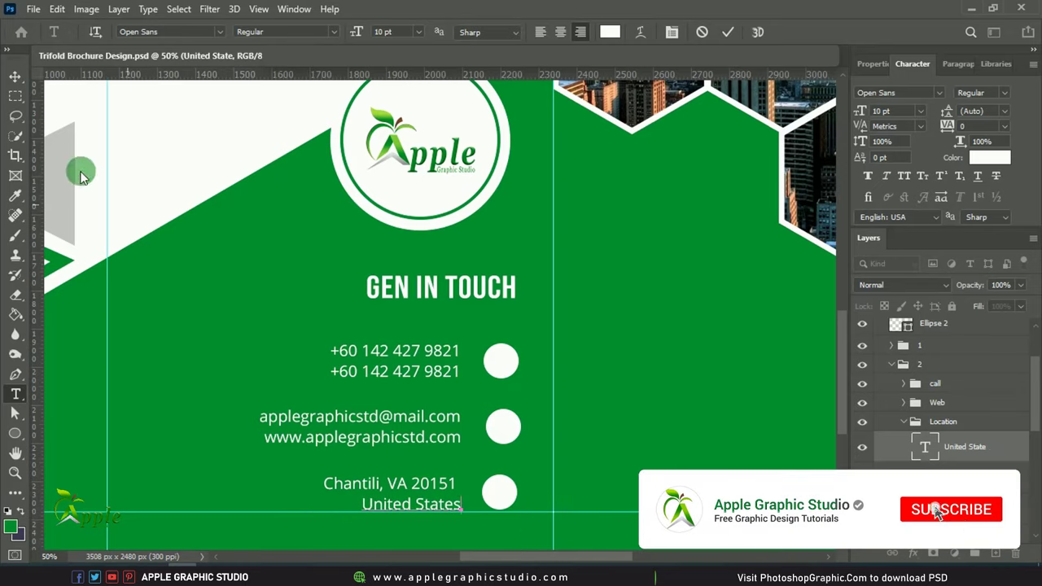
click(15, 76)
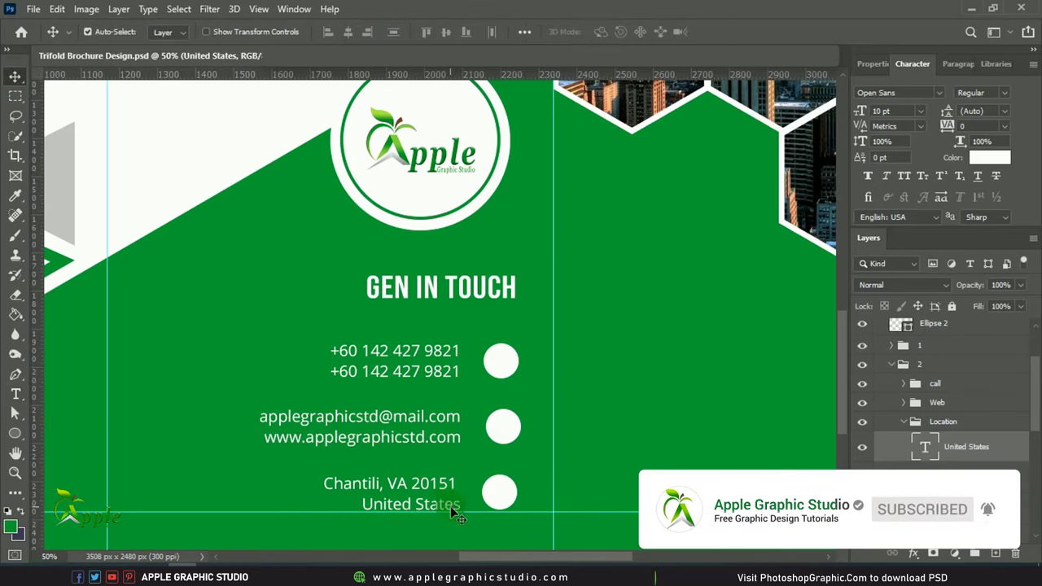
drag(452, 509, 445, 509)
click(671, 418)
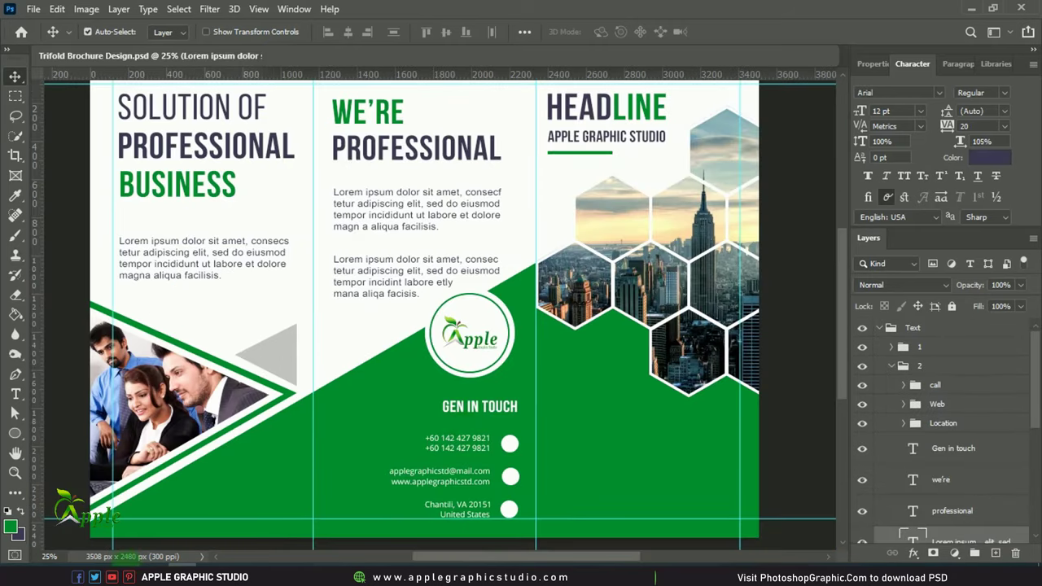
Step: Place telephone.png from the call icons folder into the brochure
click(114, 496)
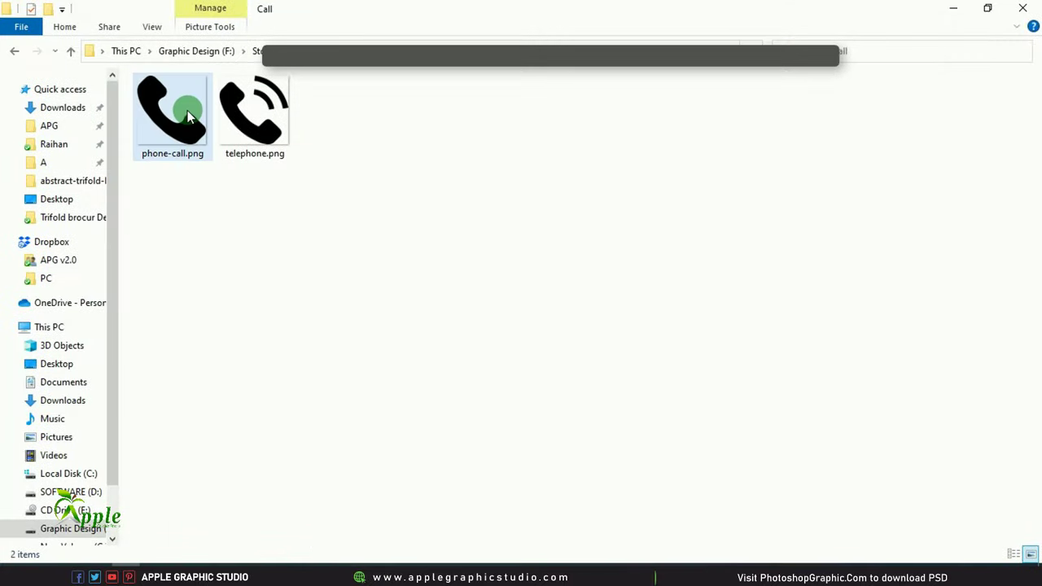
click(239, 138)
drag(238, 138, 436, 428)
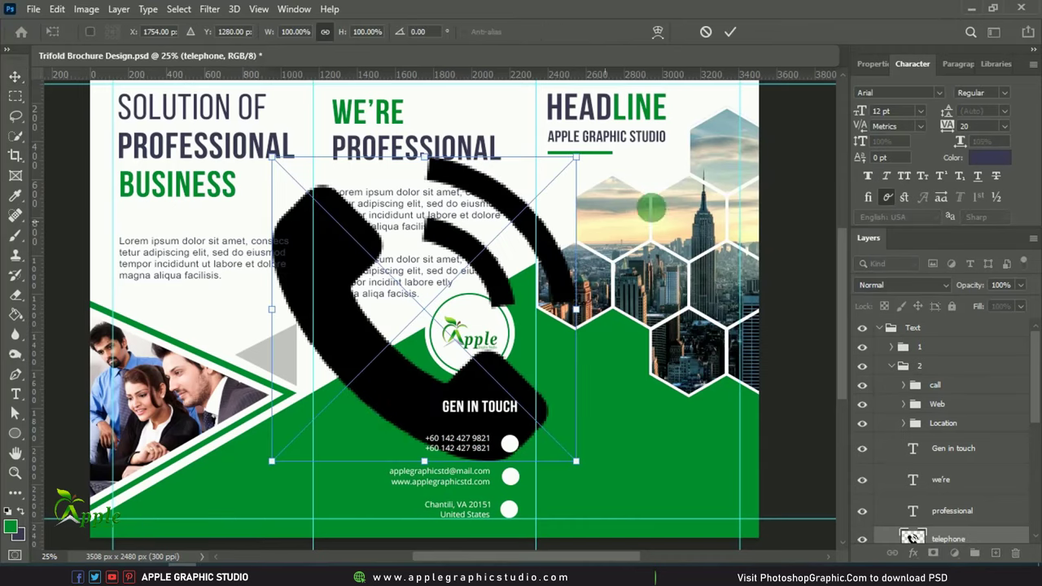
Step: Scale the telephone icon to 6.38% inside the top circle and file it in the call group
mouse_move(577, 165)
mouse_down()
mouse_move(286, 458)
mouse_move(513, 449)
mouse_up()
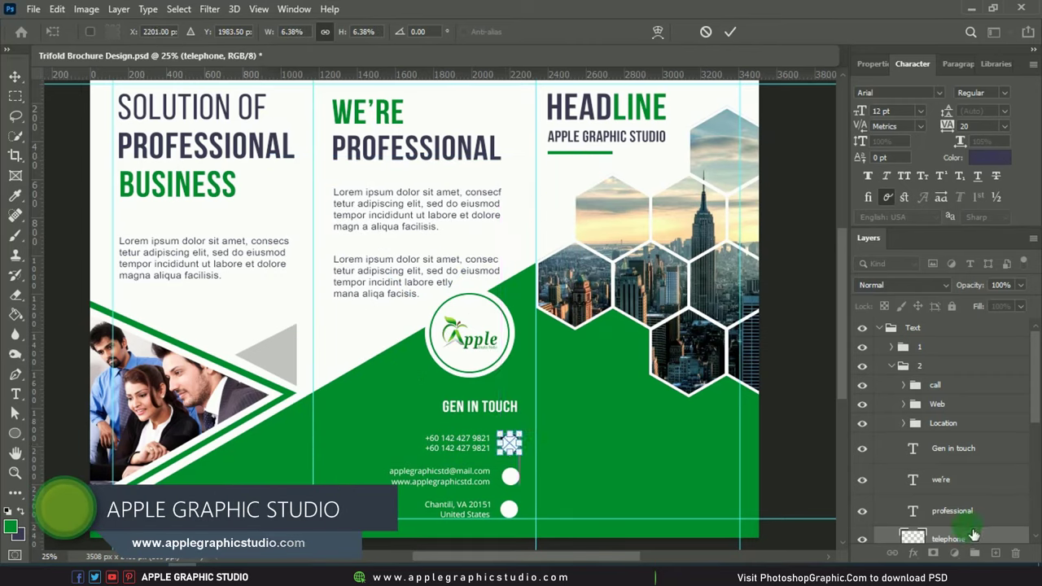
key(Return)
drag(944, 539, 944, 389)
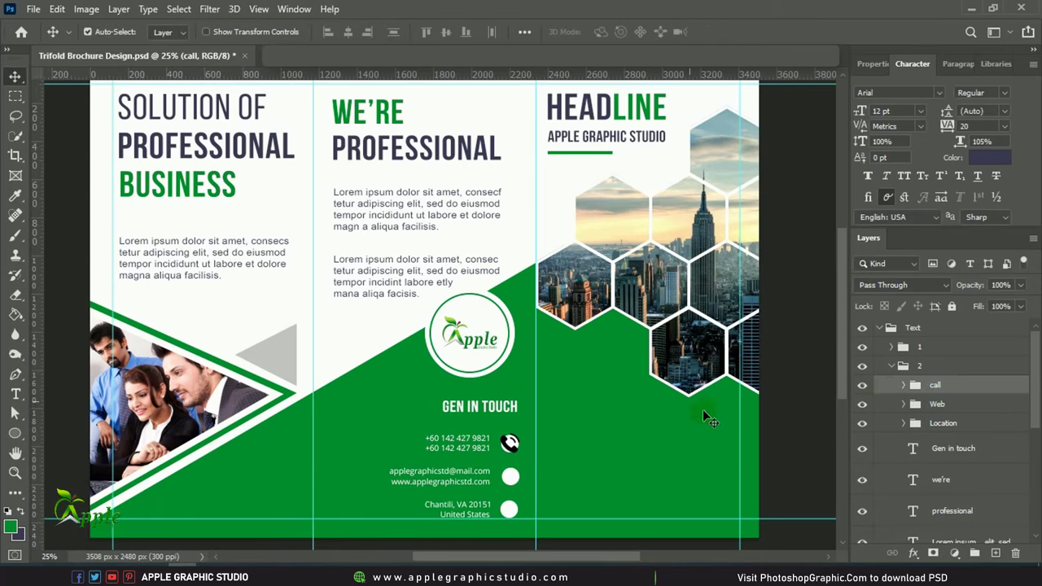
Step: Give the telephone icon a green Color Overlay sampled from the brochure (#088e1e)
click(905, 385)
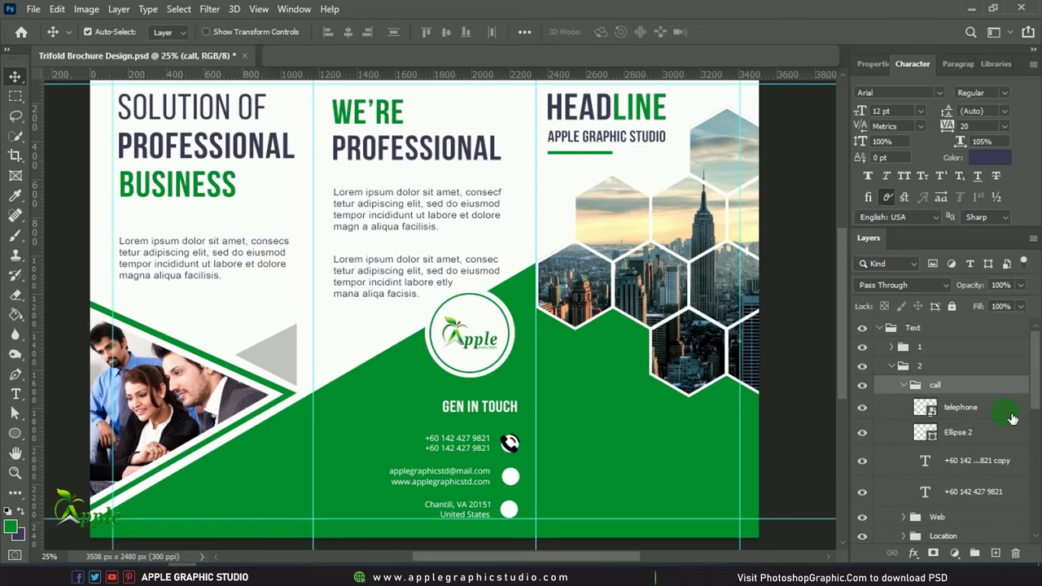
double_click(1013, 407)
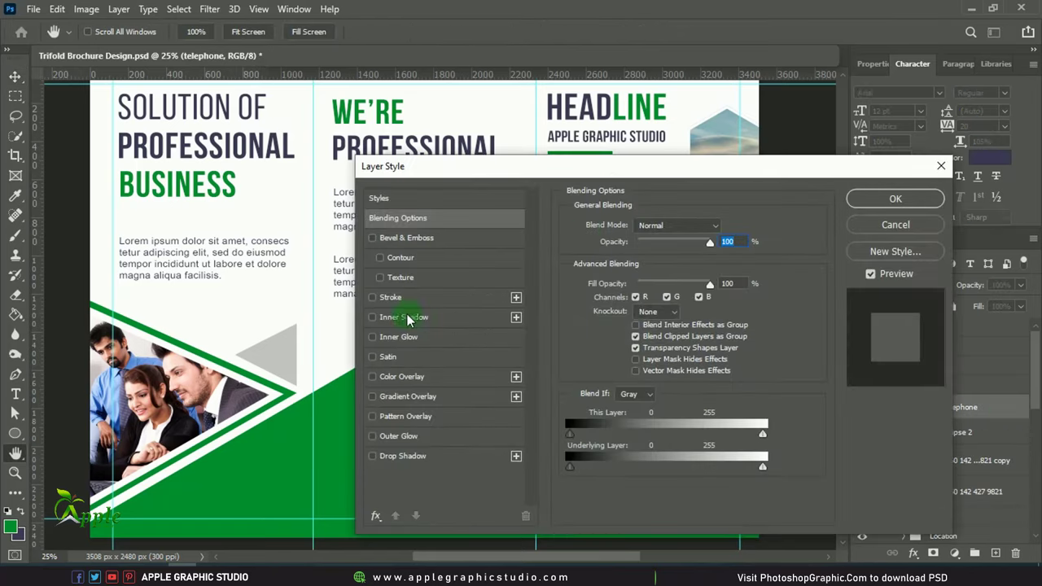
click(401, 377)
click(726, 229)
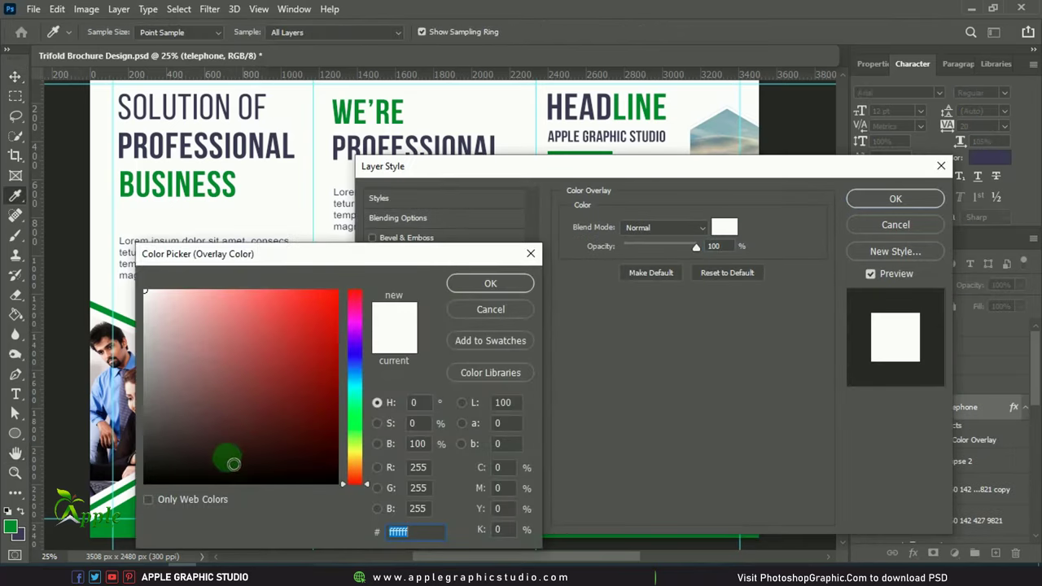
drag(388, 260, 679, 266)
click(276, 483)
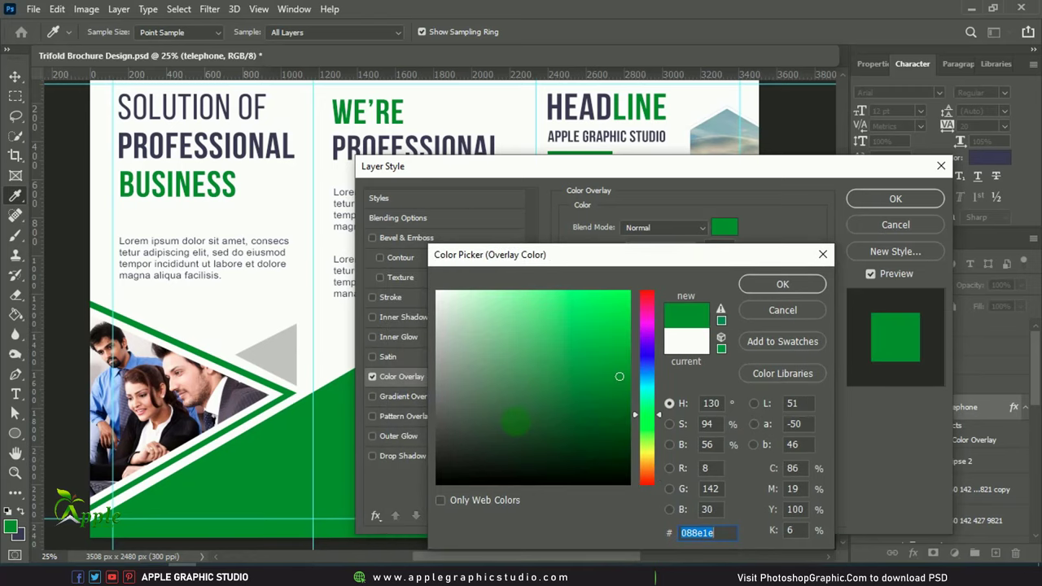
click(783, 284)
click(896, 199)
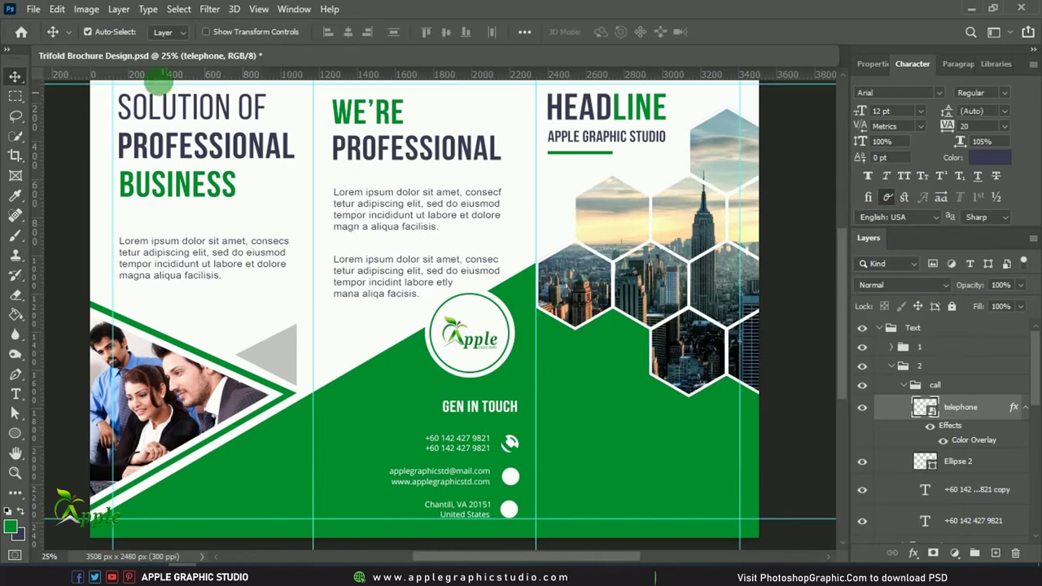
Step: Free Transform the telephone icon down to 3.44% so it fits the top white circle
click(59, 9)
click(155, 341)
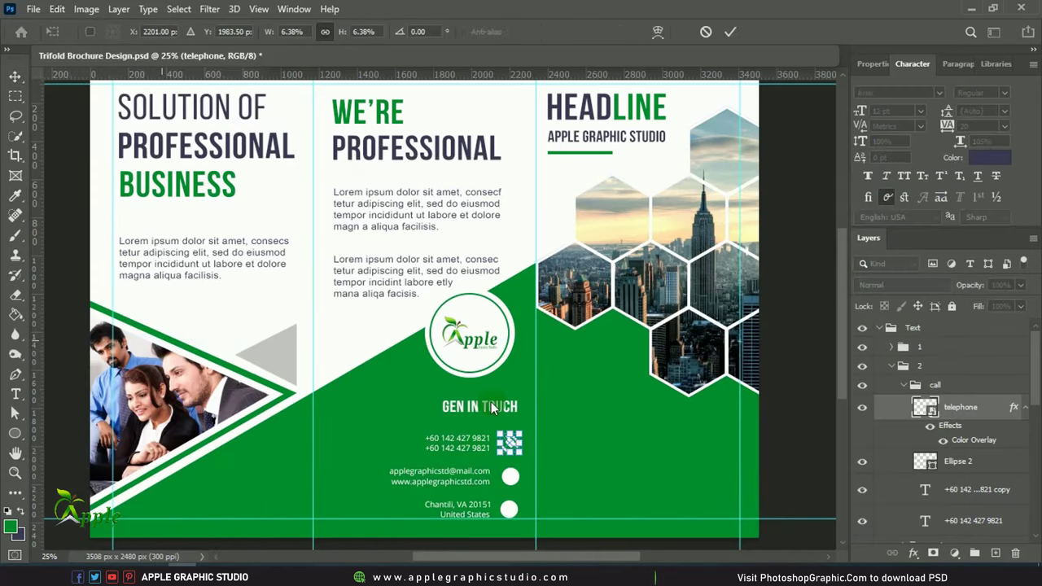
scroll(511, 479, up, 2)
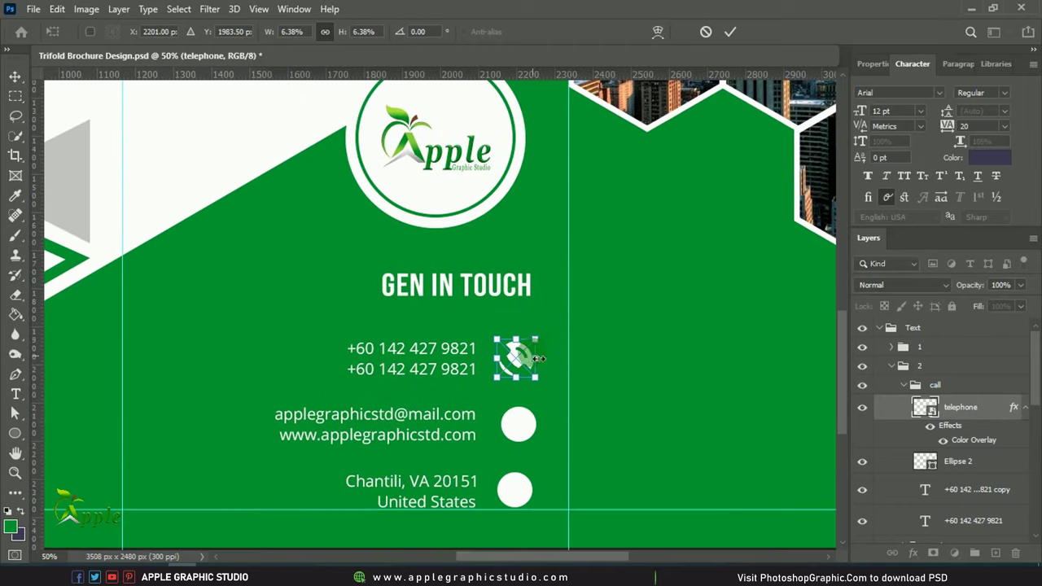
drag(540, 339, 519, 362)
scroll(525, 350, up, 1)
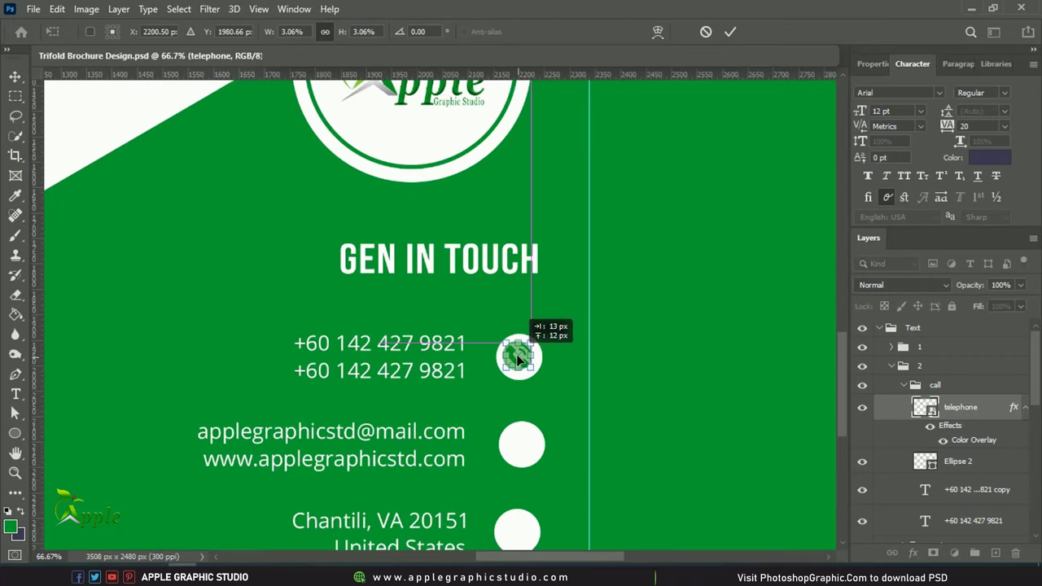
drag(543, 348, 547, 345)
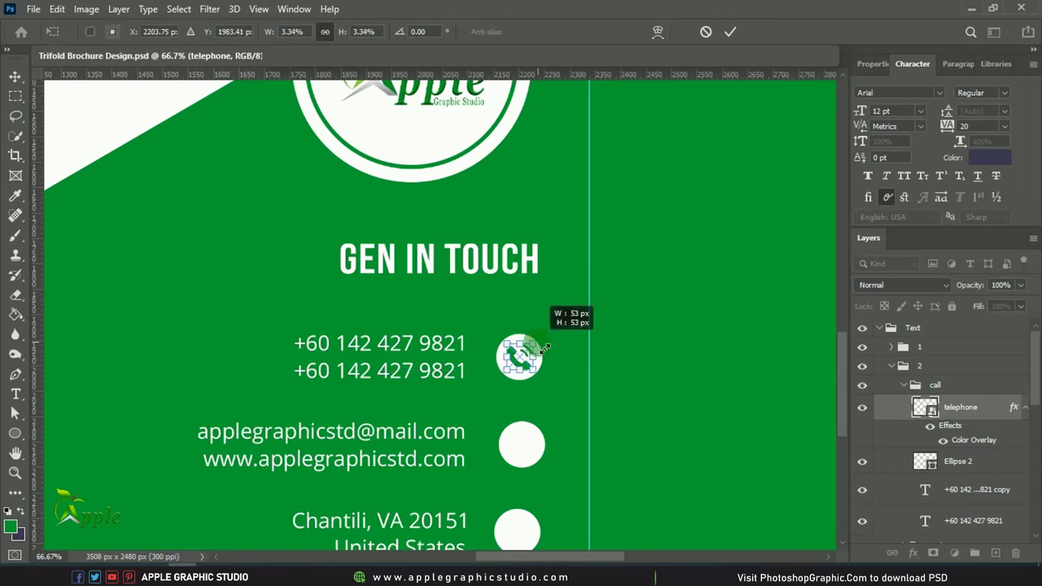
click(727, 34)
Step: Centre the telephone icon horizontally and vertically on its white circle, Ellipse 2
click(953, 462)
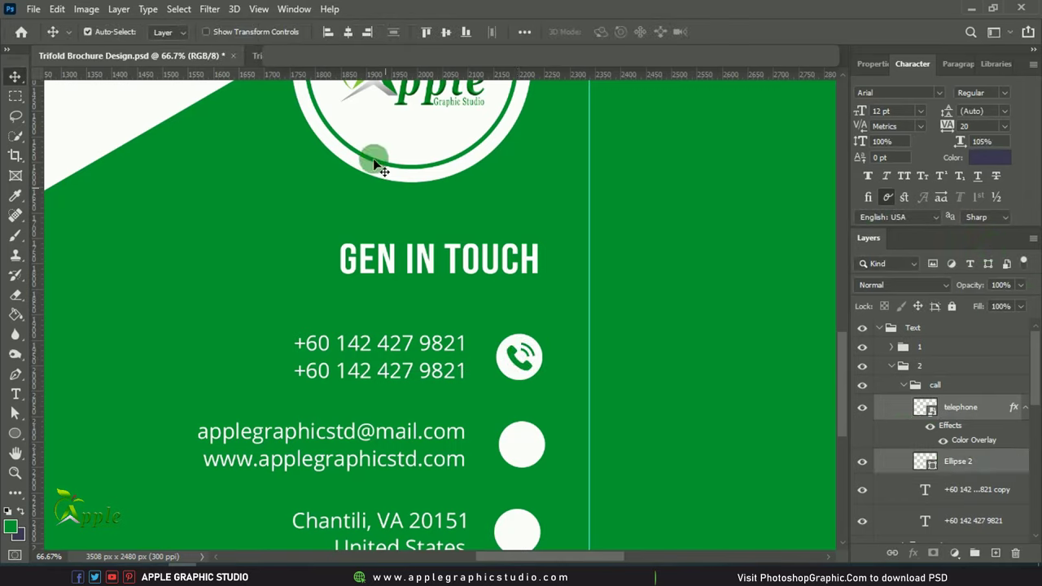
click(329, 33)
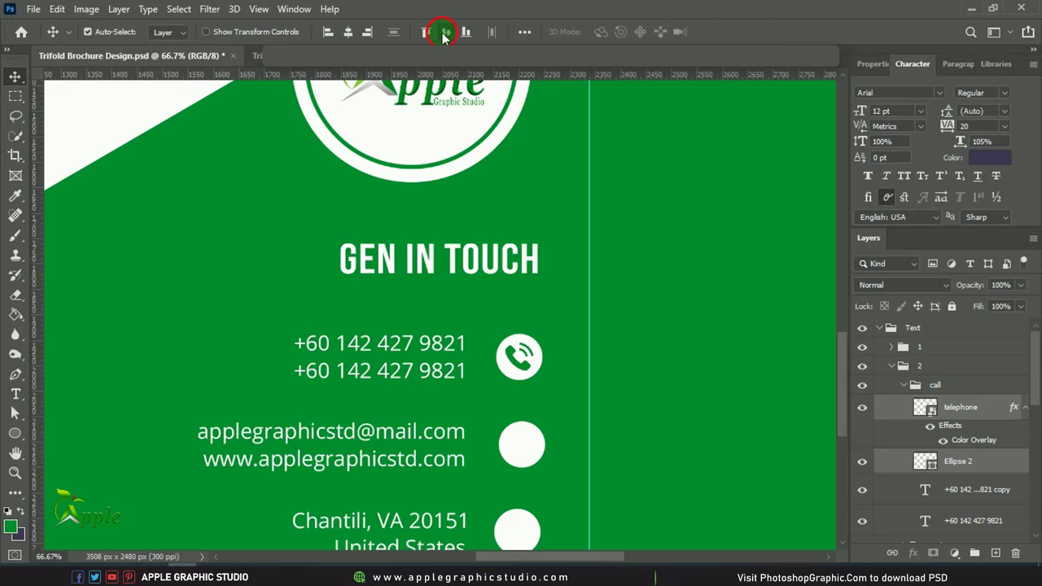
click(553, 127)
ctrl+alt+click(496, 259)
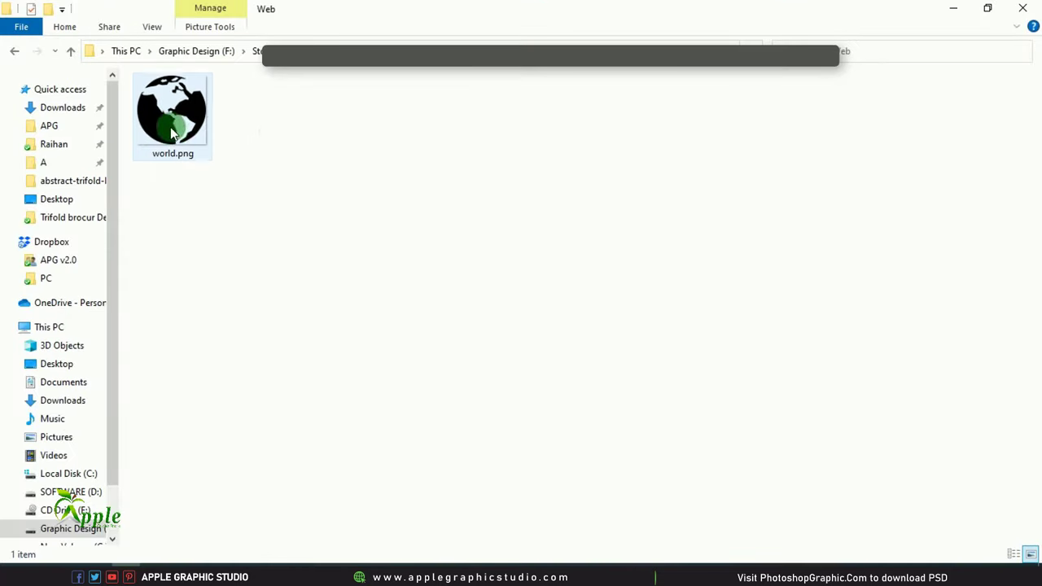
Step: Bring world.png onto the email circle and move its layer into the Web group
mouse_move(172, 114)
mouse_down()
mouse_move(171, 554)
mouse_move(439, 257)
mouse_move(447, 267)
mouse_up()
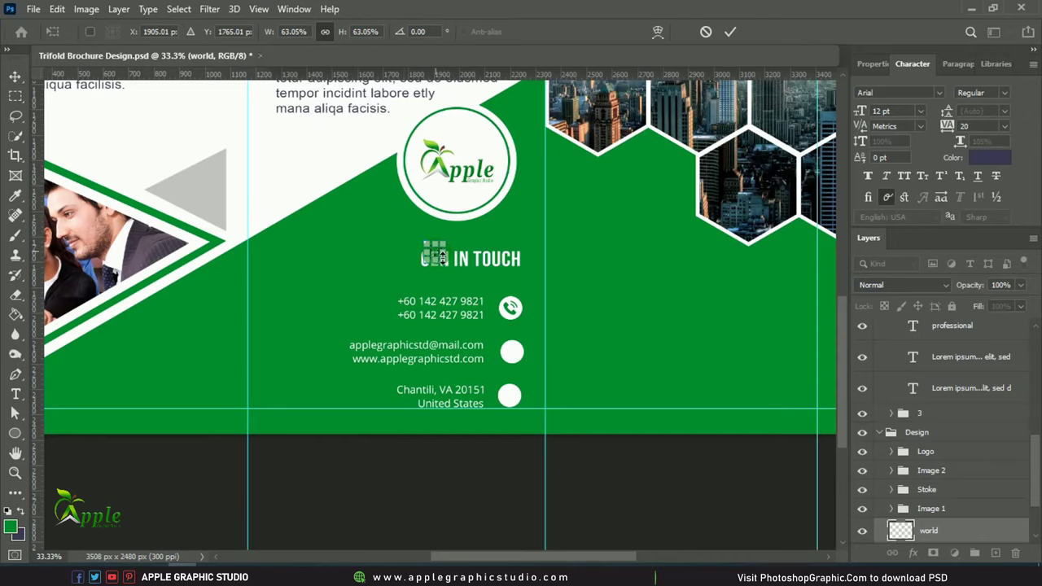
scroll(431, 253, up, 1)
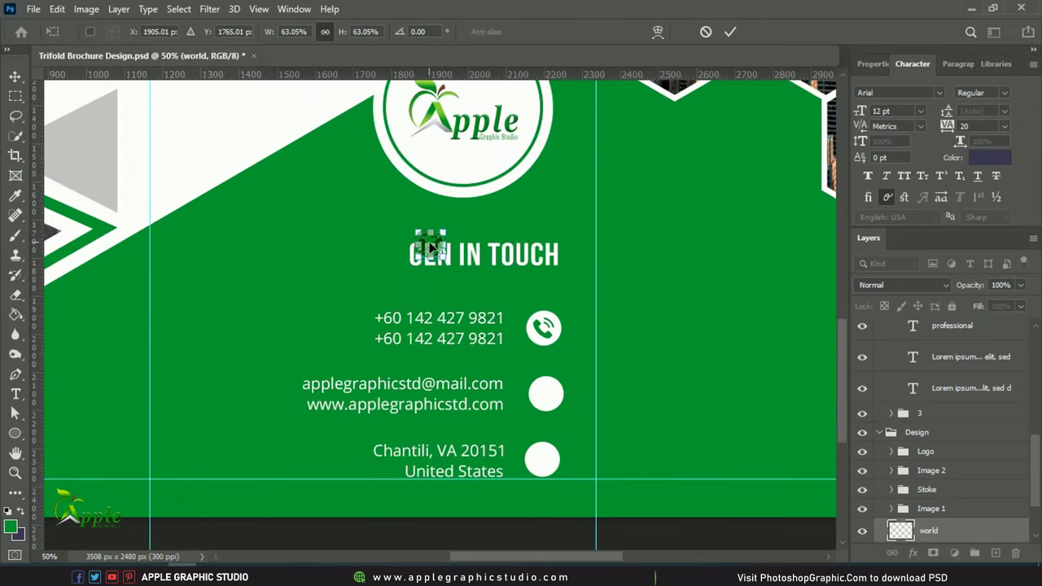
drag(431, 246, 548, 399)
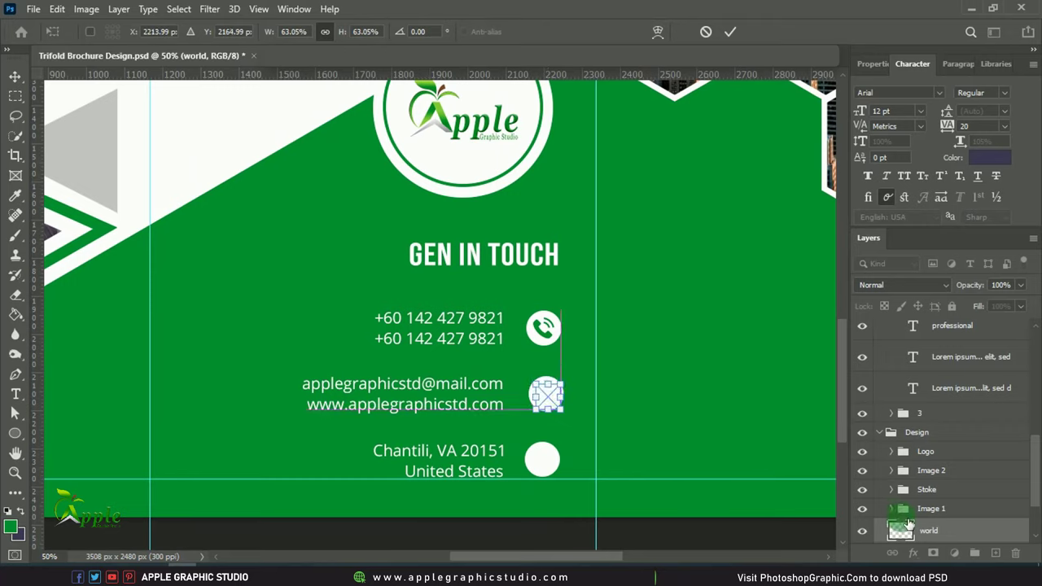
mouse_move(909, 524)
mouse_down()
mouse_move(950, 469)
mouse_move(950, 367)
mouse_move(936, 327)
mouse_up()
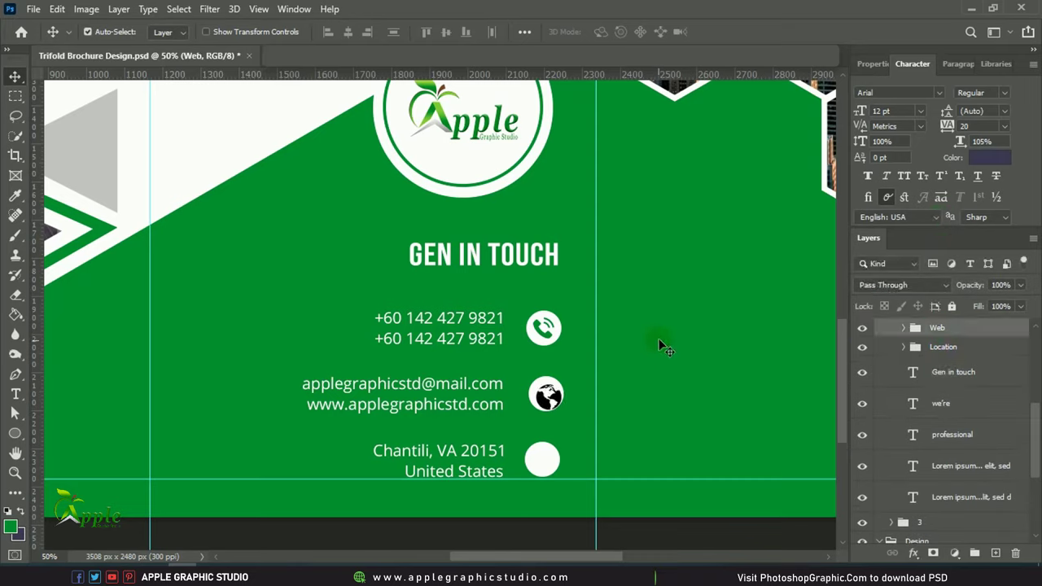
drag(562, 408, 557, 400)
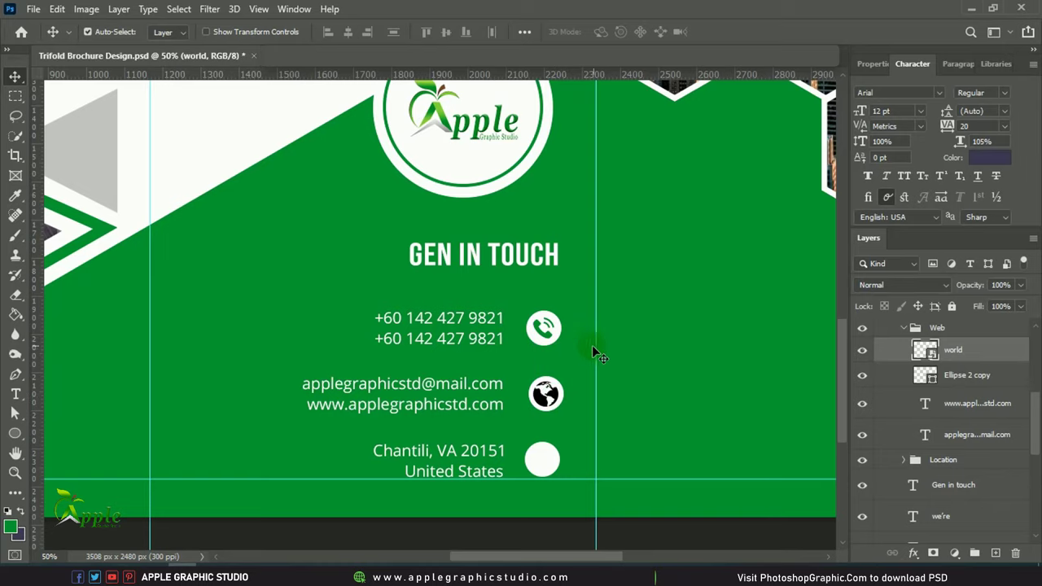
Step: Scale the globe icon down to fit inside its white circle
click(57, 9)
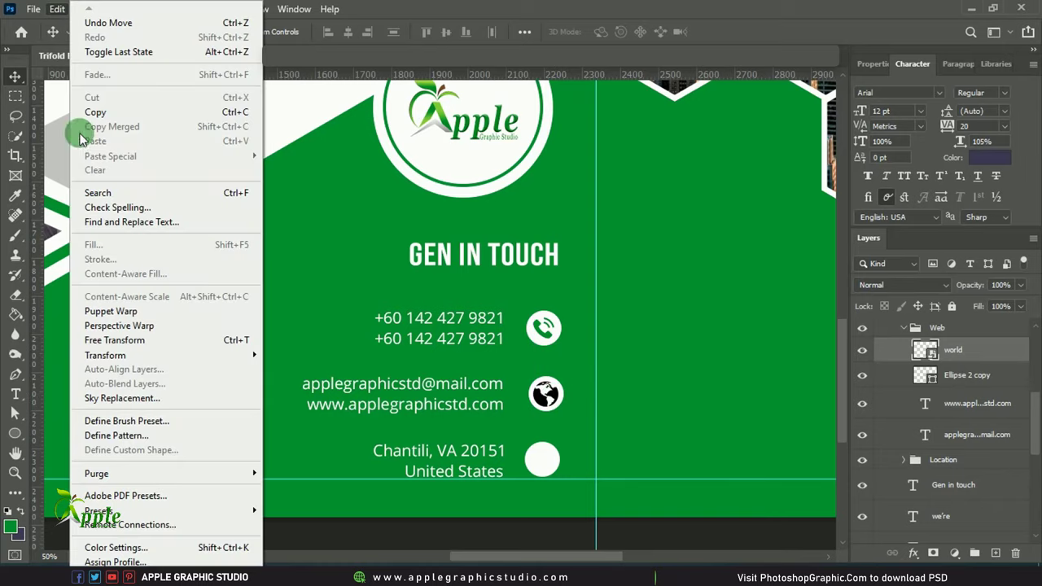
click(144, 340)
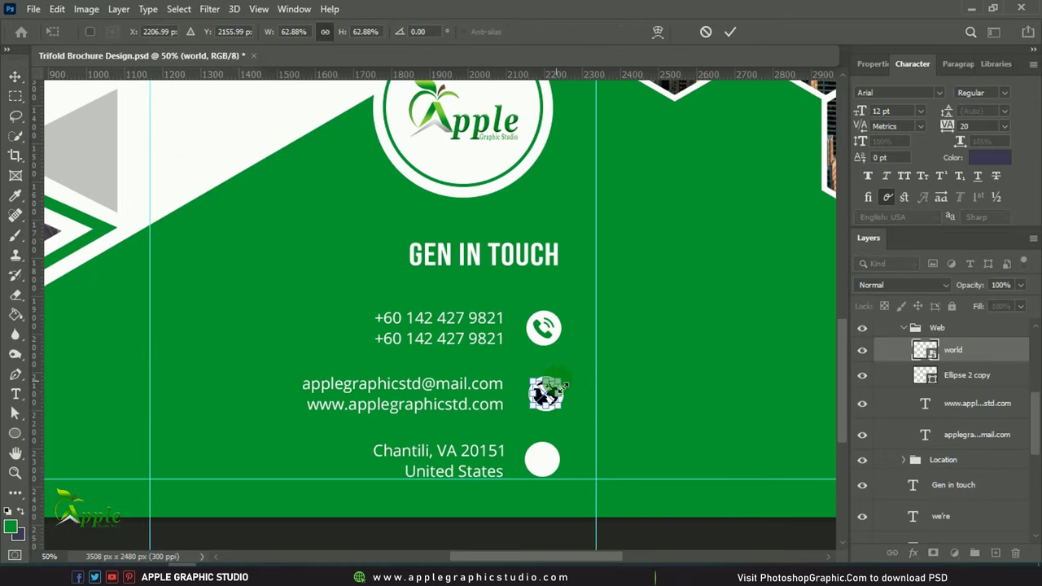
drag(563, 387, 566, 391)
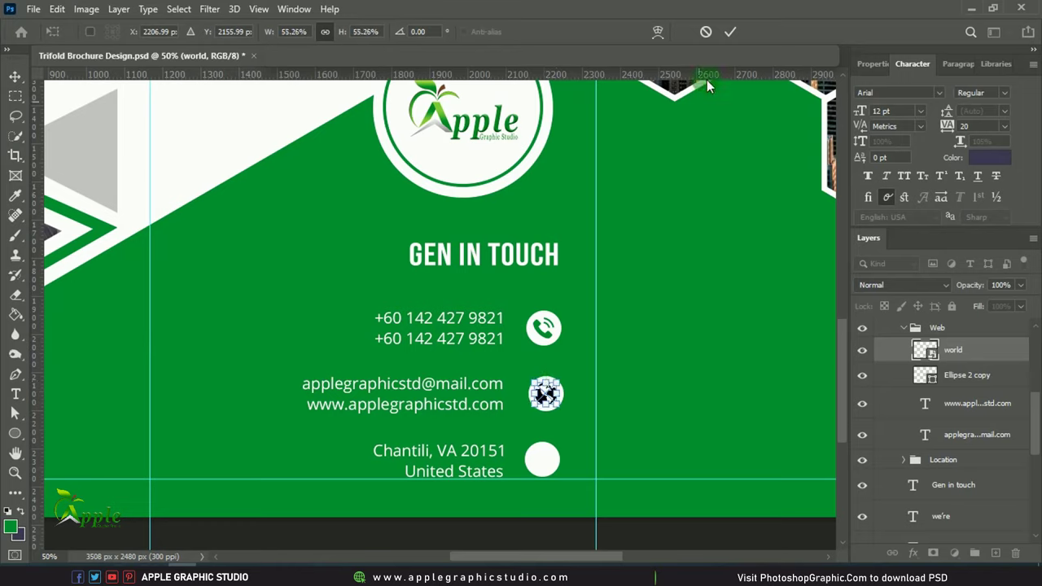
click(733, 33)
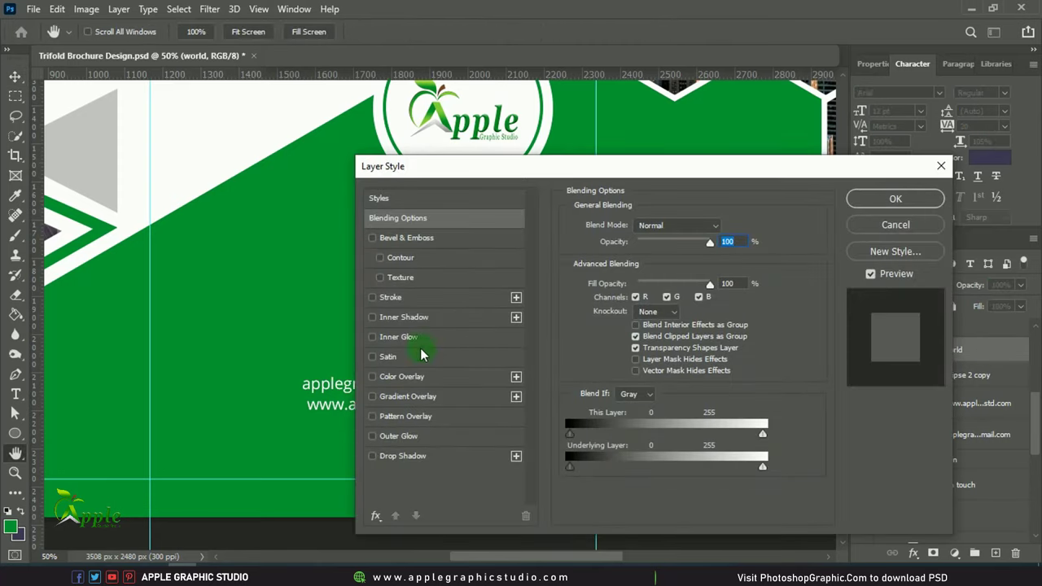
Step: Give the globe a green Color Overlay and centre it on Ellipse 2 copy
click(422, 379)
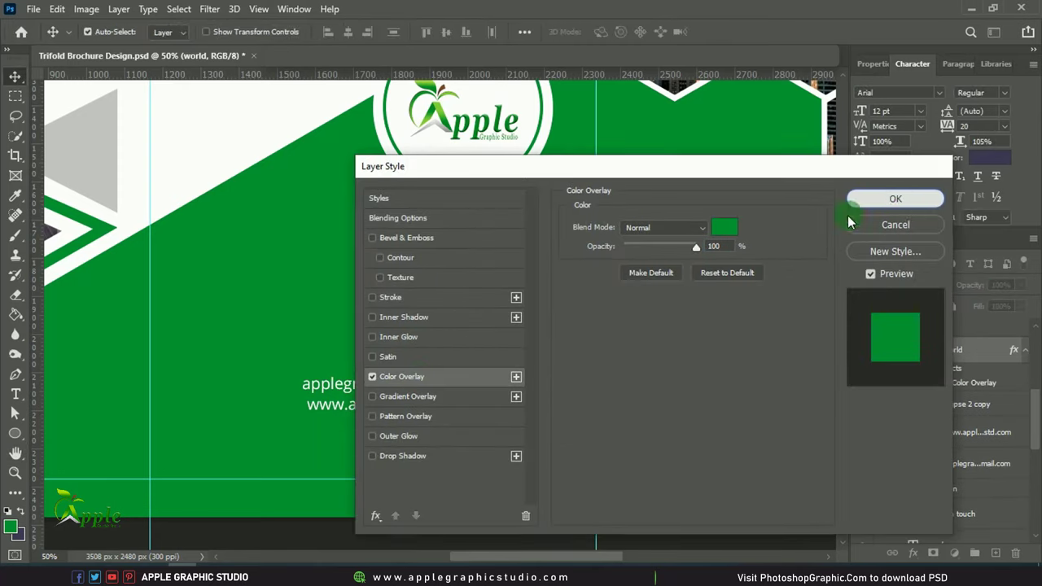
click(893, 200)
alt+click(543, 302)
alt+click(525, 367)
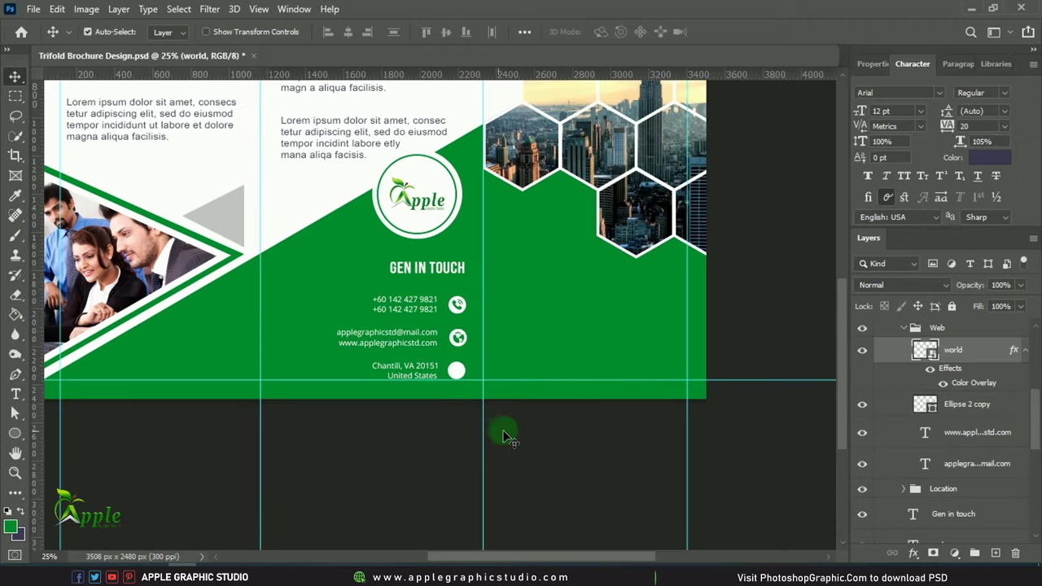
shift+click(952, 403)
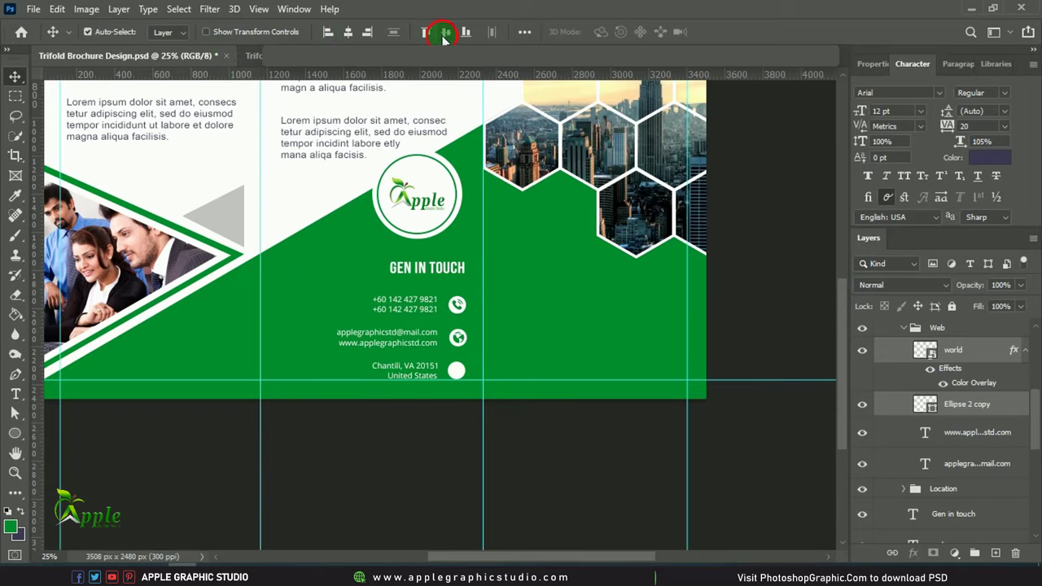
click(736, 221)
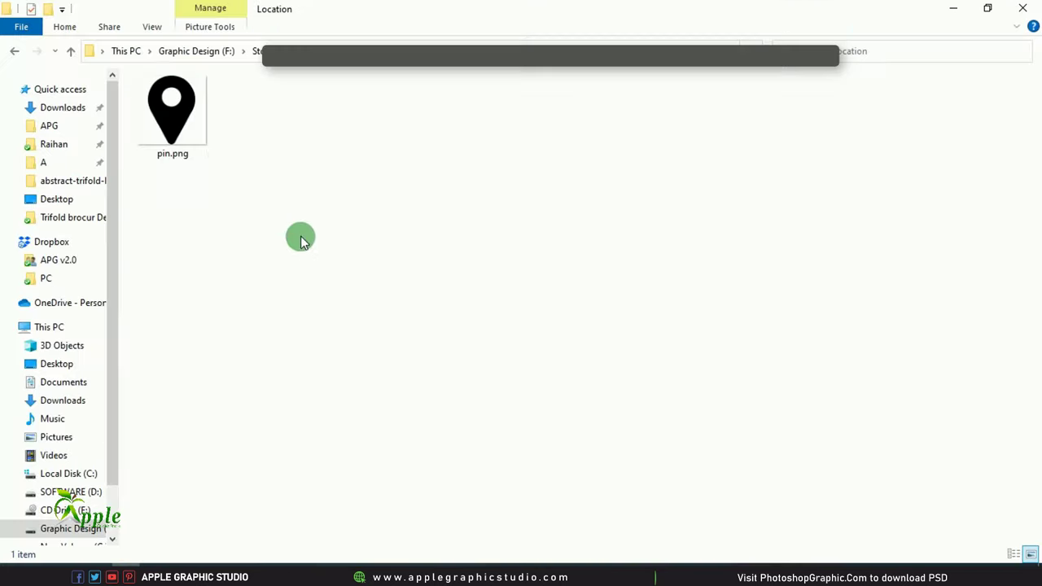
Step: Place the pin image at icon size on the circle beside the address
mouse_move(171, 114)
mouse_down()
mouse_move(173, 565)
mouse_move(420, 342)
mouse_up()
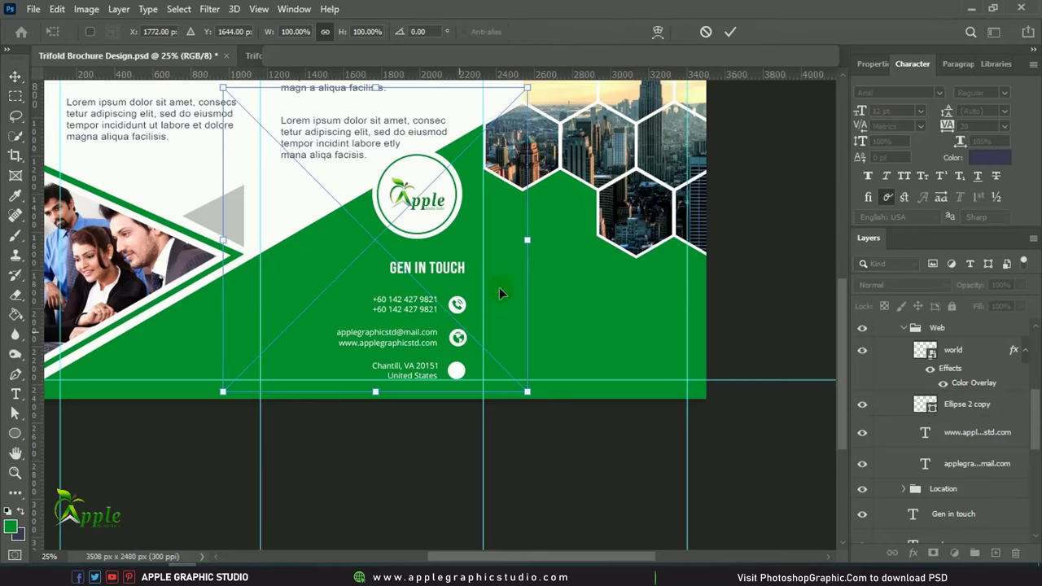
drag(528, 96, 376, 244)
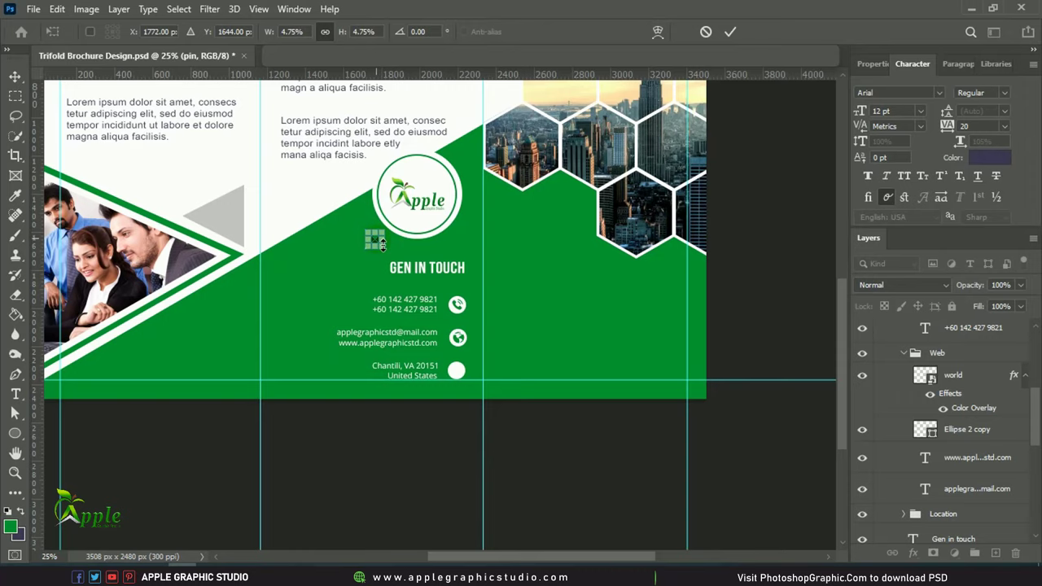
scroll(453, 364, up, 2)
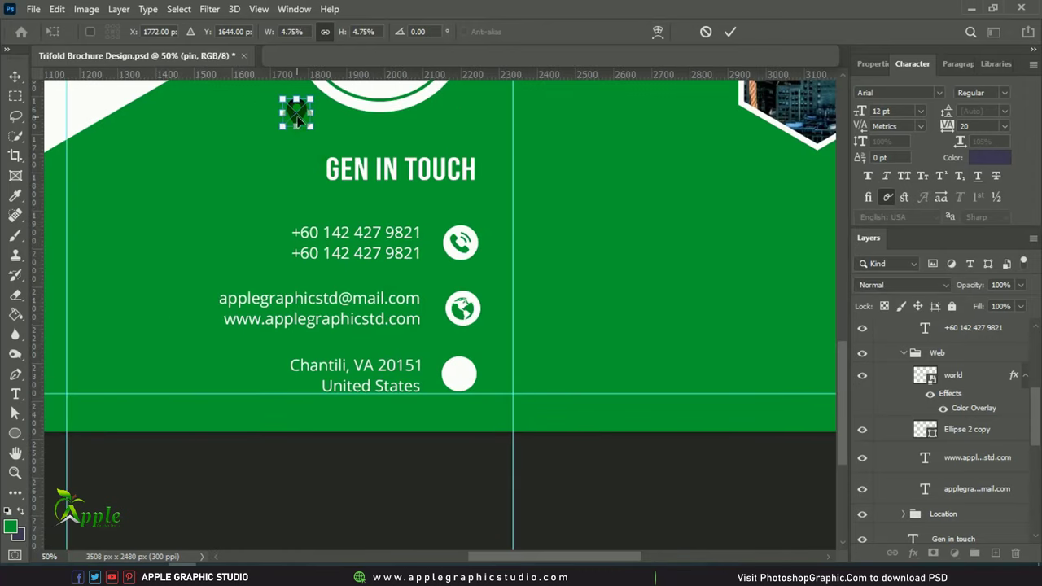
mouse_move(298, 120)
mouse_down()
mouse_move(461, 372)
mouse_move(472, 361)
mouse_up()
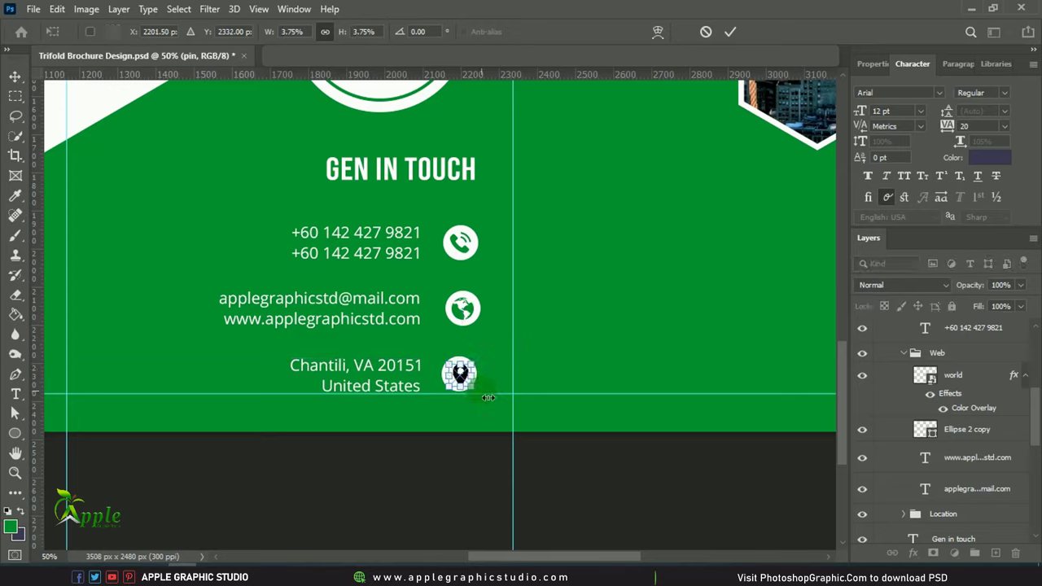
click(730, 31)
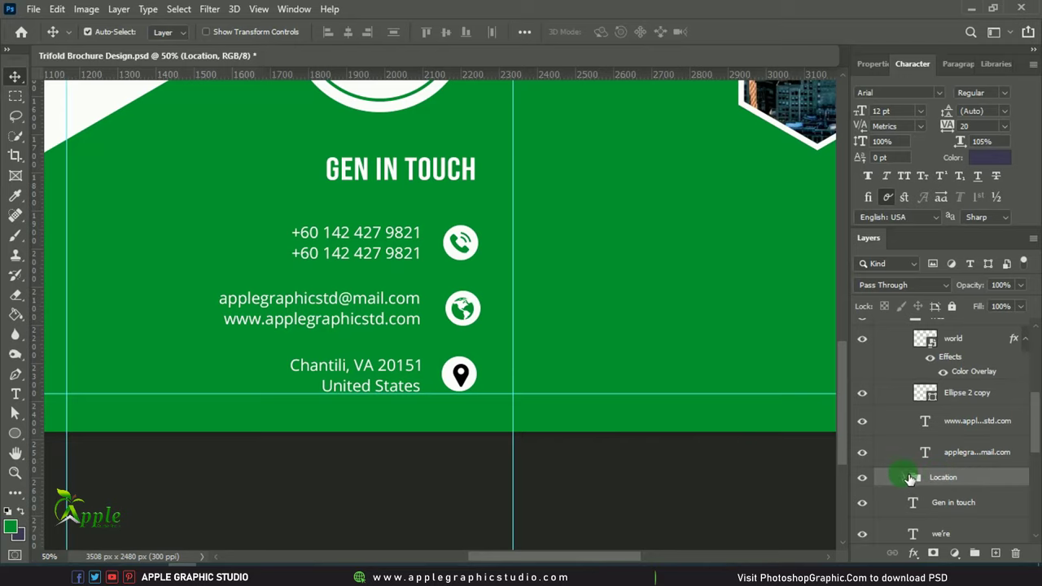
Step: Give the pin a green Color Overlay and centre it in Ellipse 2 copy 2
click(902, 477)
double_click(987, 507)
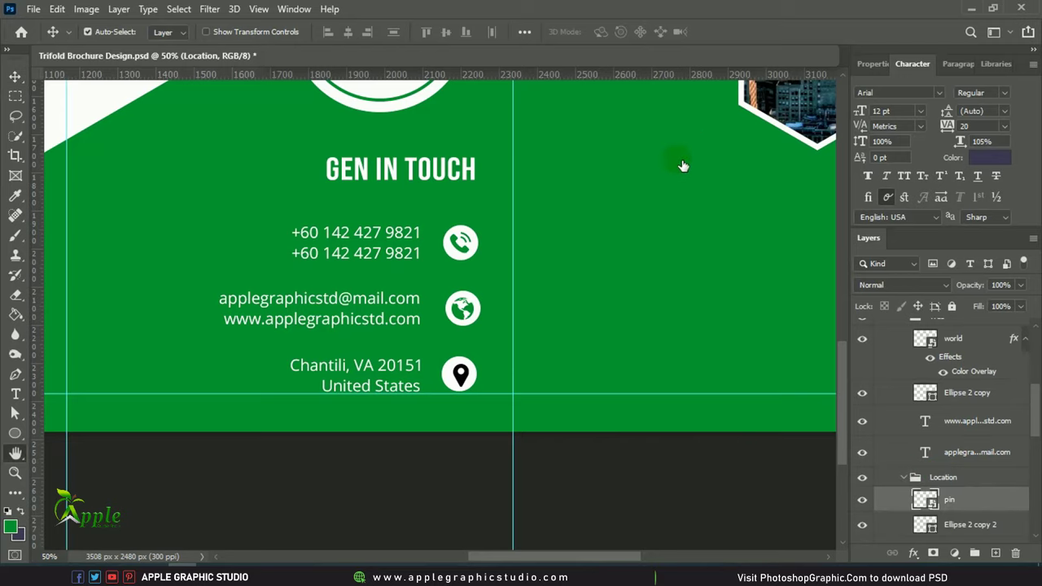
click(407, 377)
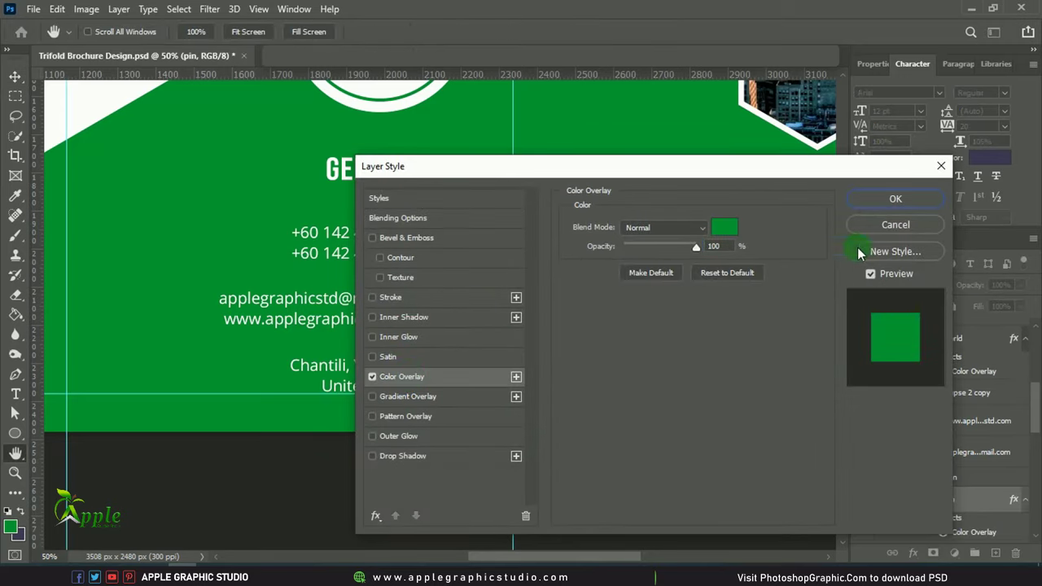
click(863, 200)
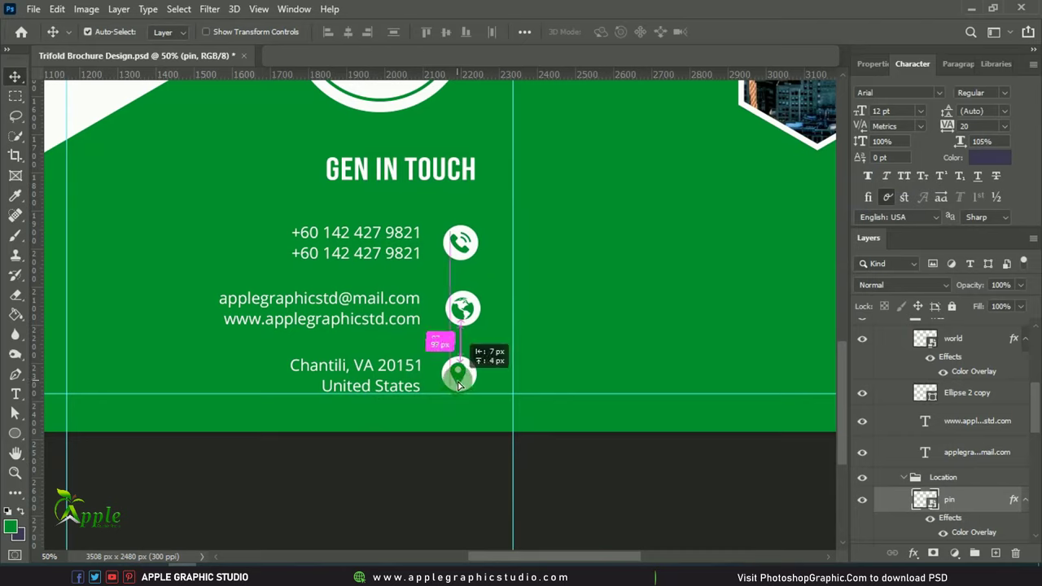
drag(460, 380, 459, 383)
scroll(983, 534, down, 1)
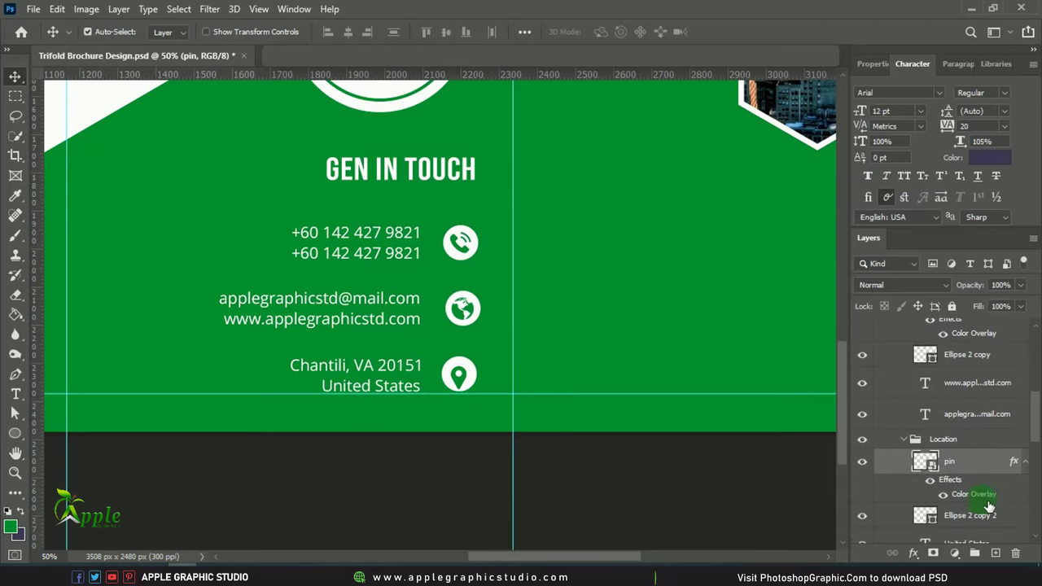
shift+click(982, 516)
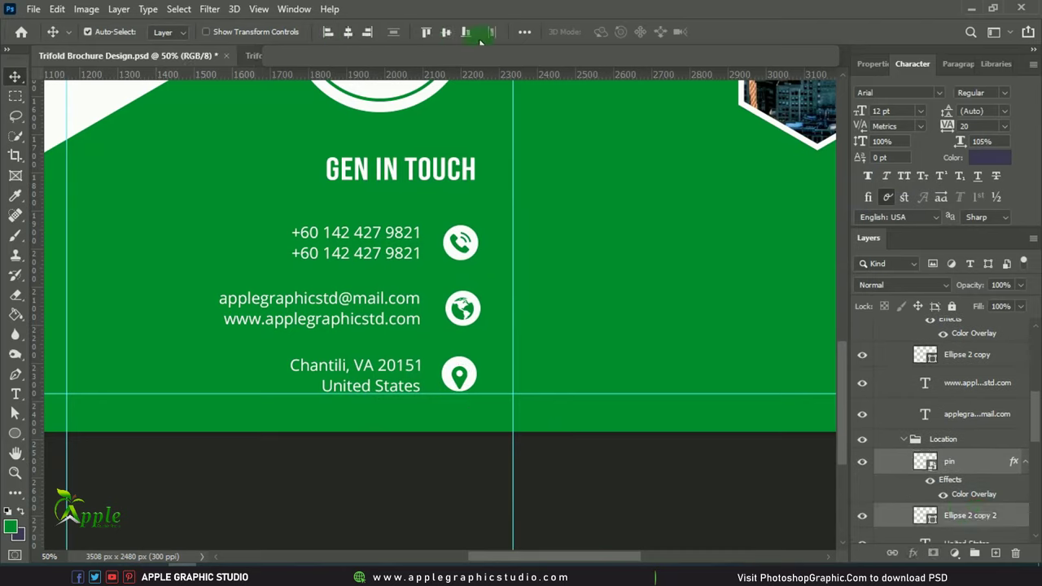
click(617, 472)
scroll(449, 314, down, 3)
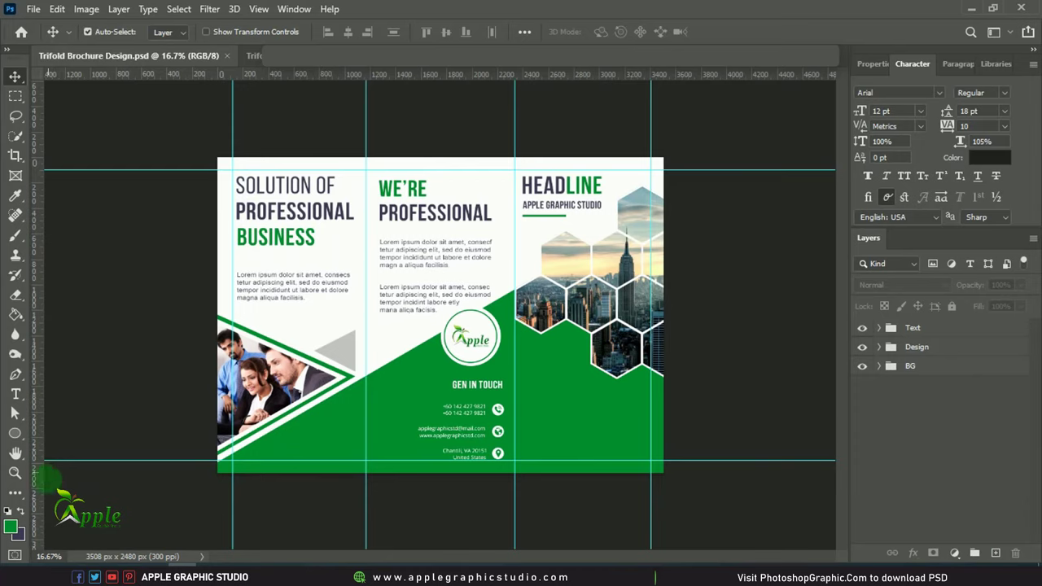
Step: Draw a 252 x 252 px square beside the contact details
right_click(14, 433)
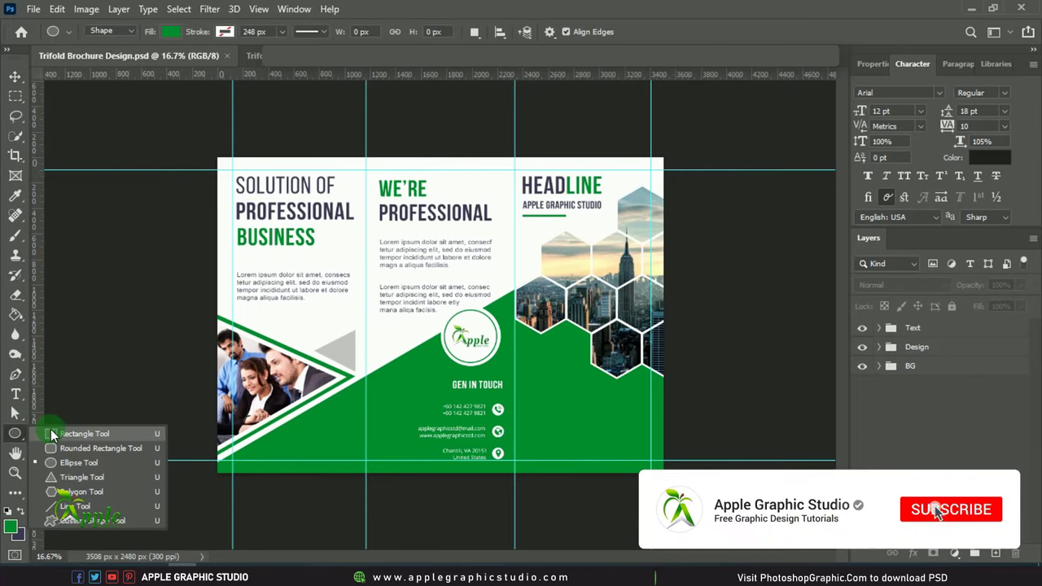
click(81, 432)
drag(377, 434, 416, 454)
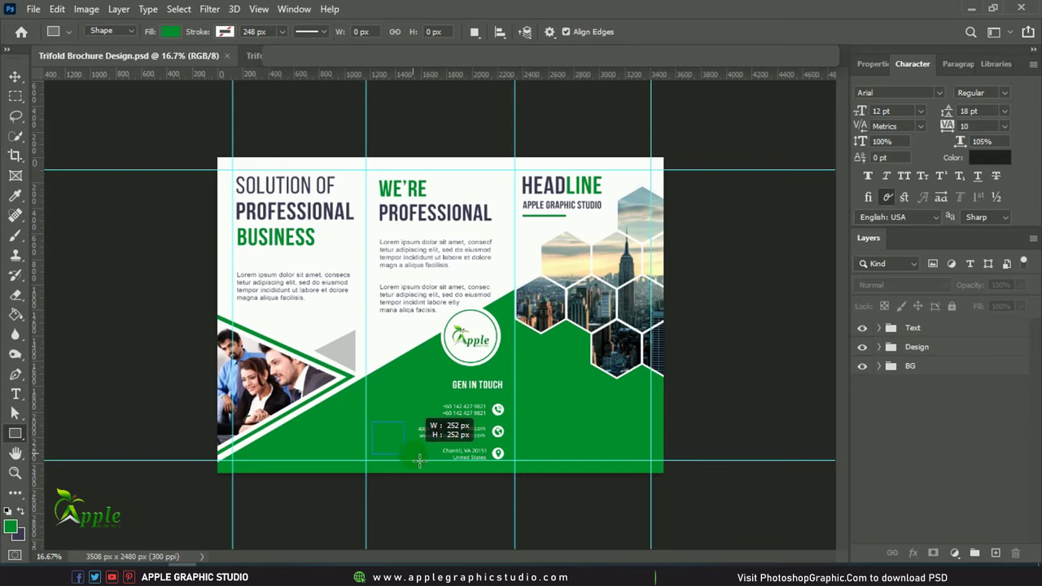
drag(415, 455, 405, 456)
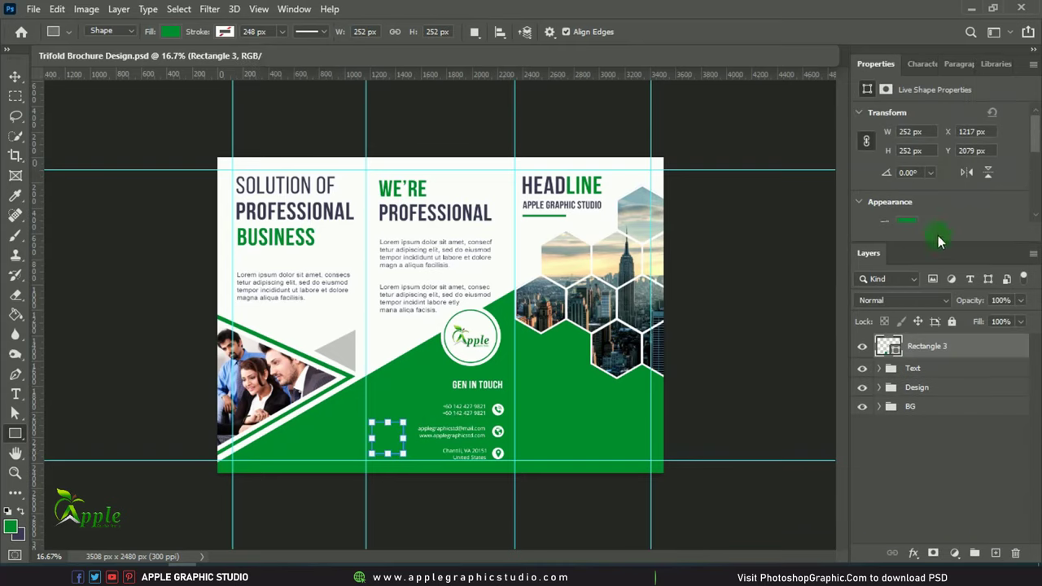
scroll(936, 163, down, 3)
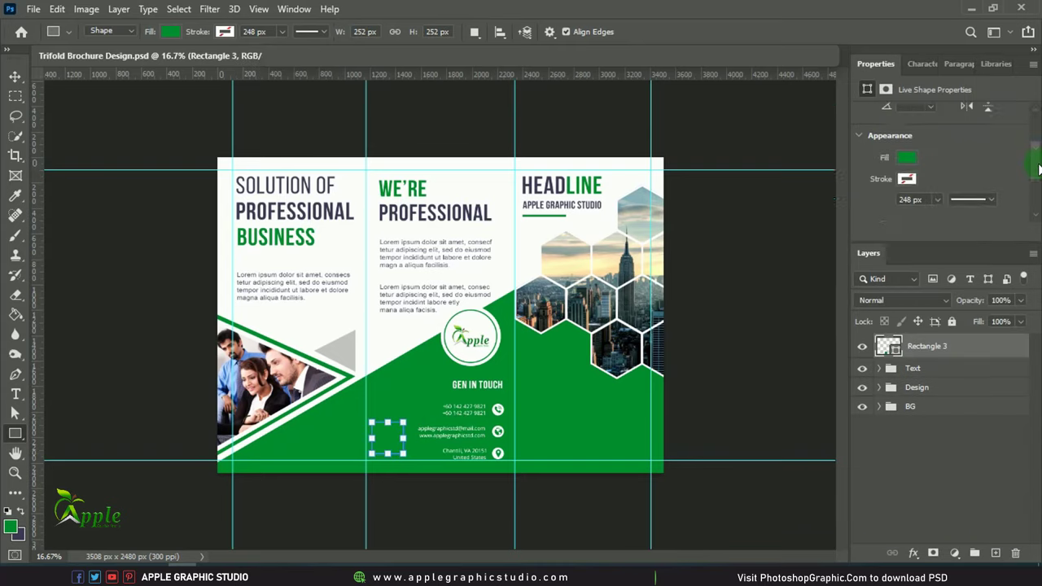
Step: Remove the square's fill and give it a stroke colour
click(905, 130)
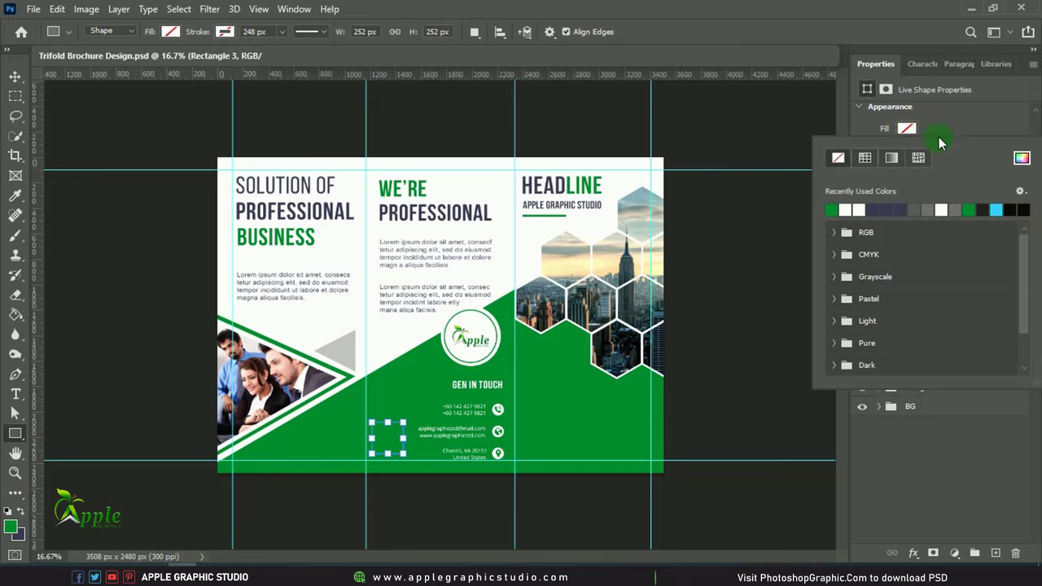
click(938, 137)
click(907, 149)
click(838, 231)
click(786, 195)
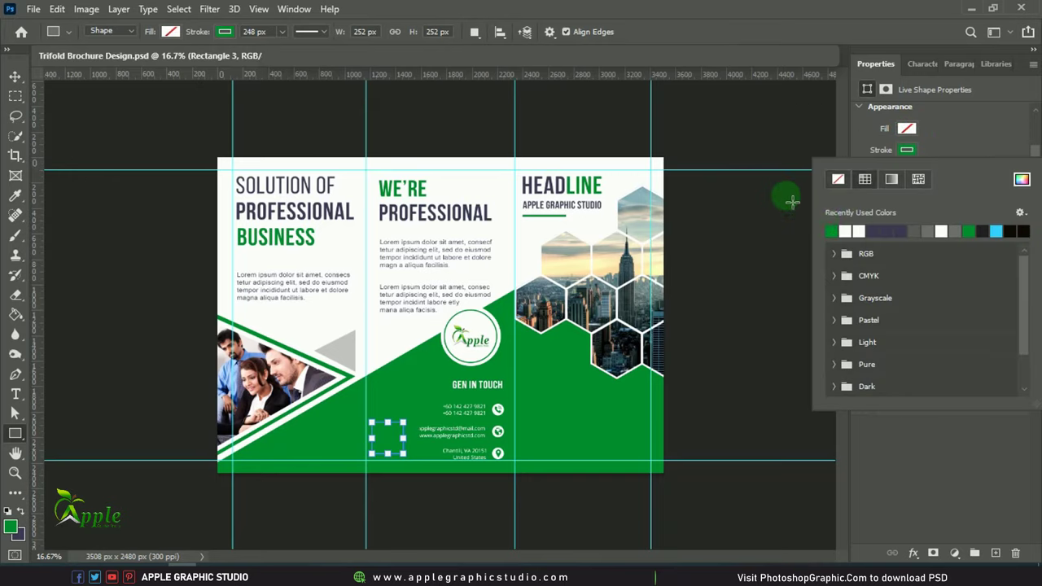
click(579, 218)
click(224, 31)
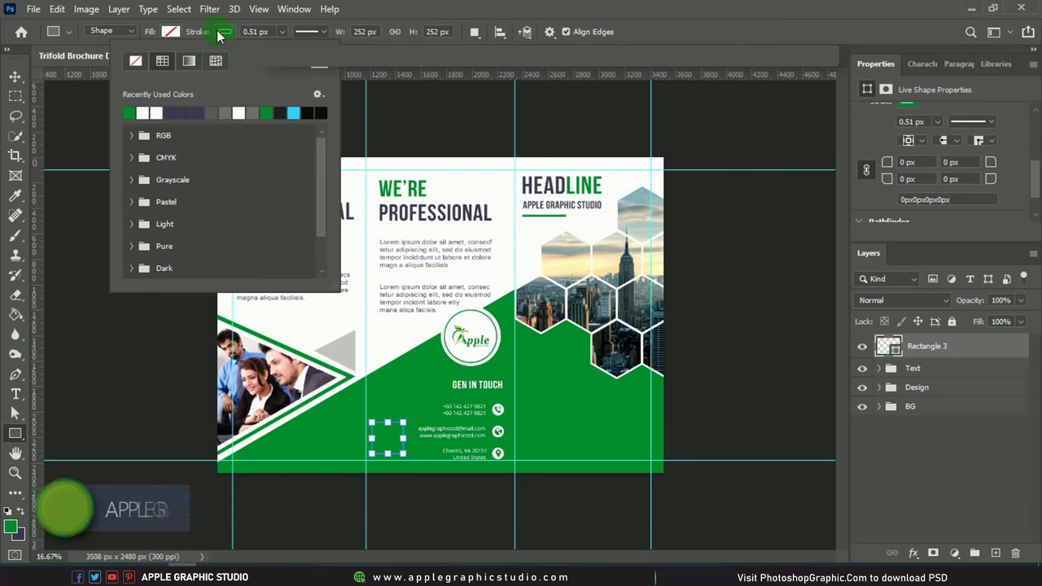
click(16, 76)
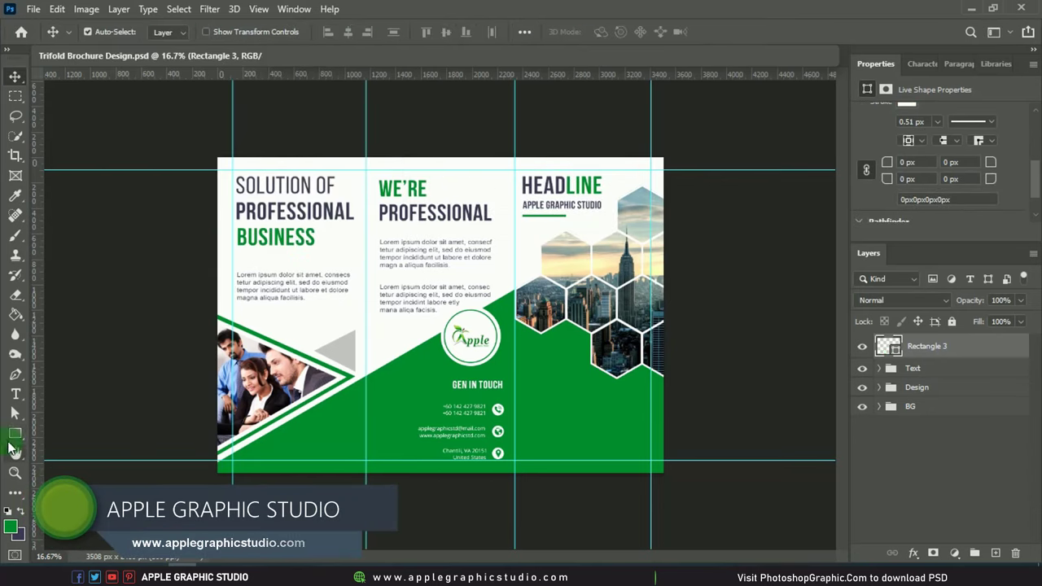
Step: Set the square's stroke width to 10 px
click(16, 433)
text(0.81)
key(Return)
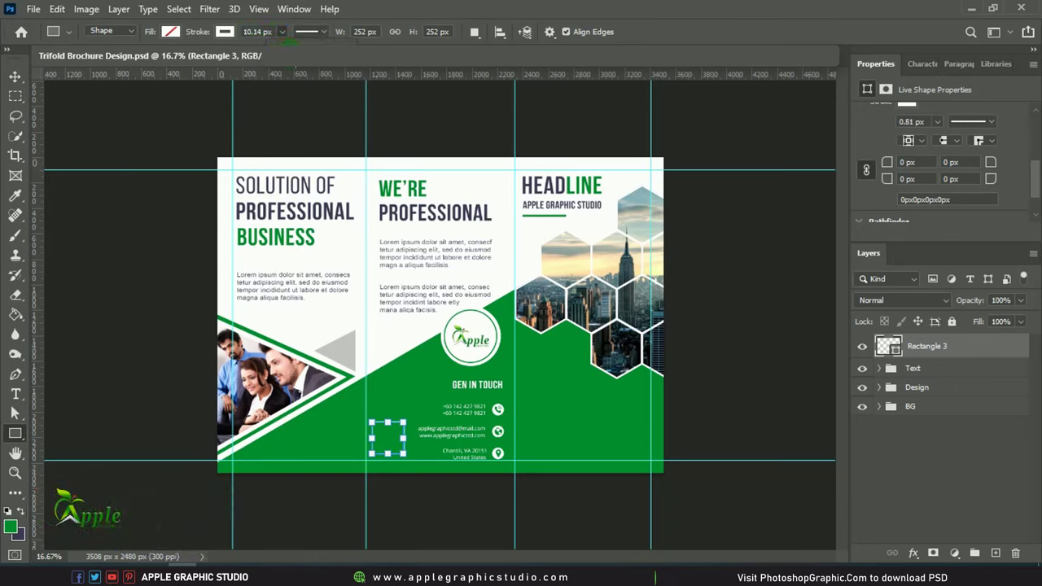
text(10)
click(291, 141)
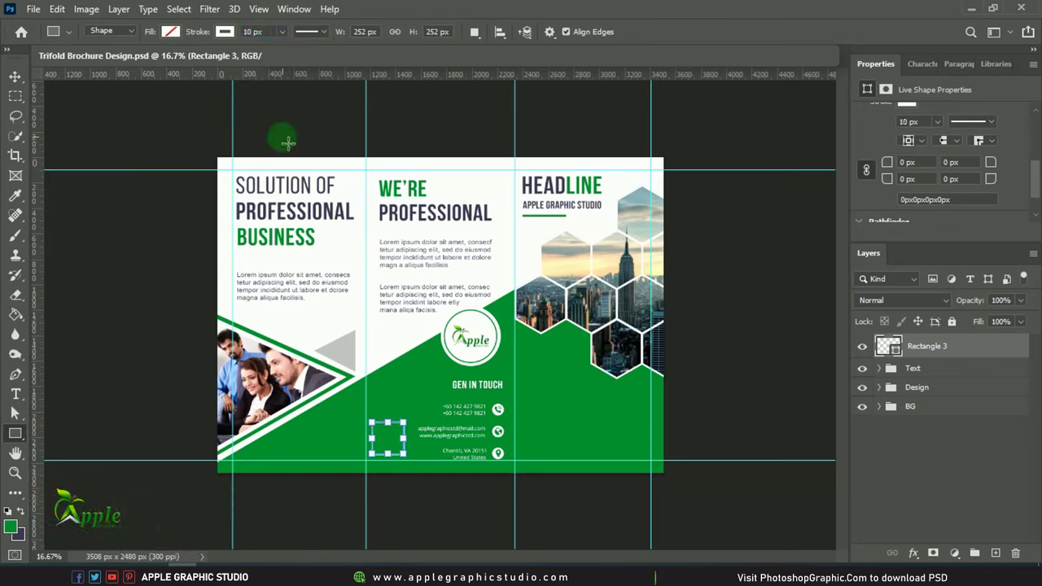
click(15, 76)
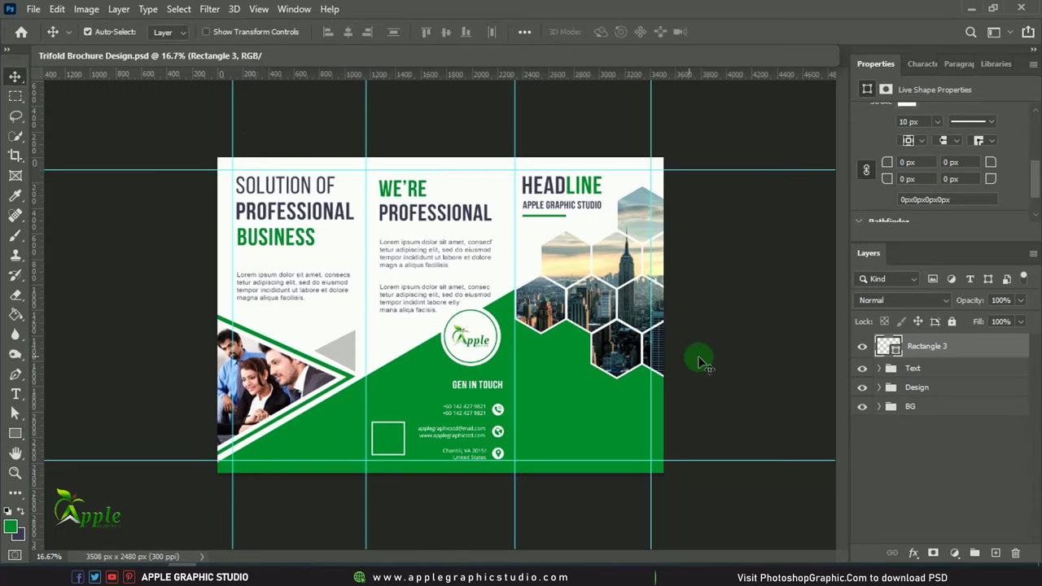
click(766, 356)
Step: Place qr-code.png and scale it to about 8.7% inside the square outline
scroll(376, 461, up, 1)
scroll(376, 464, up, 1)
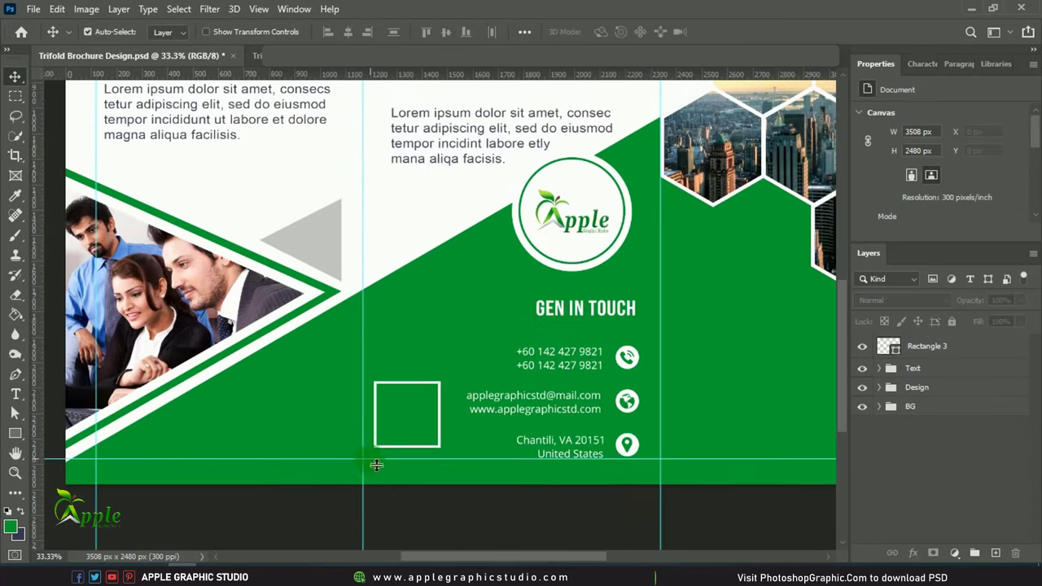
scroll(416, 414, down, 1)
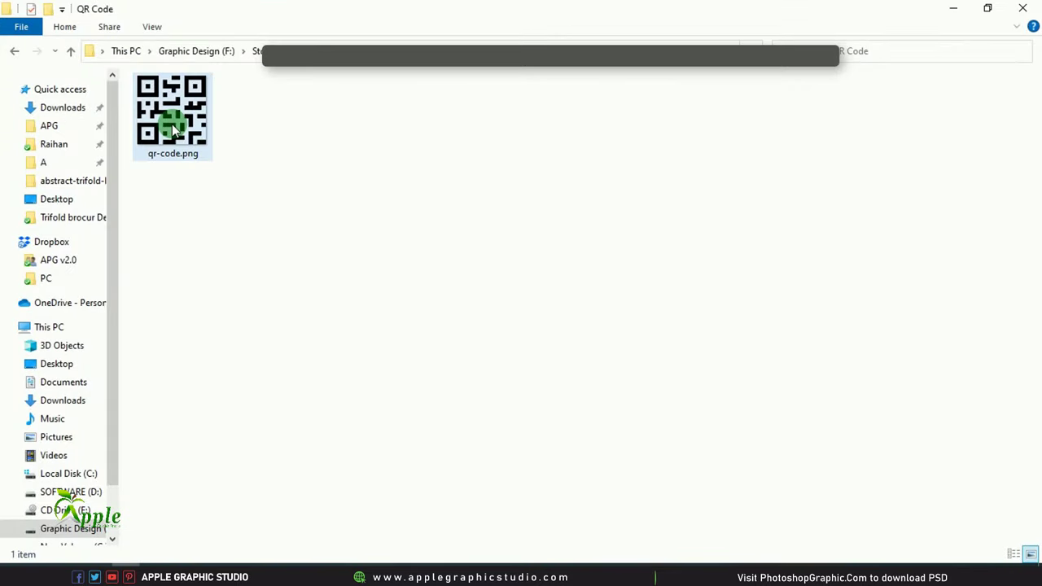
mouse_move(171, 122)
mouse_down()
mouse_move(183, 560)
mouse_move(451, 468)
mouse_up()
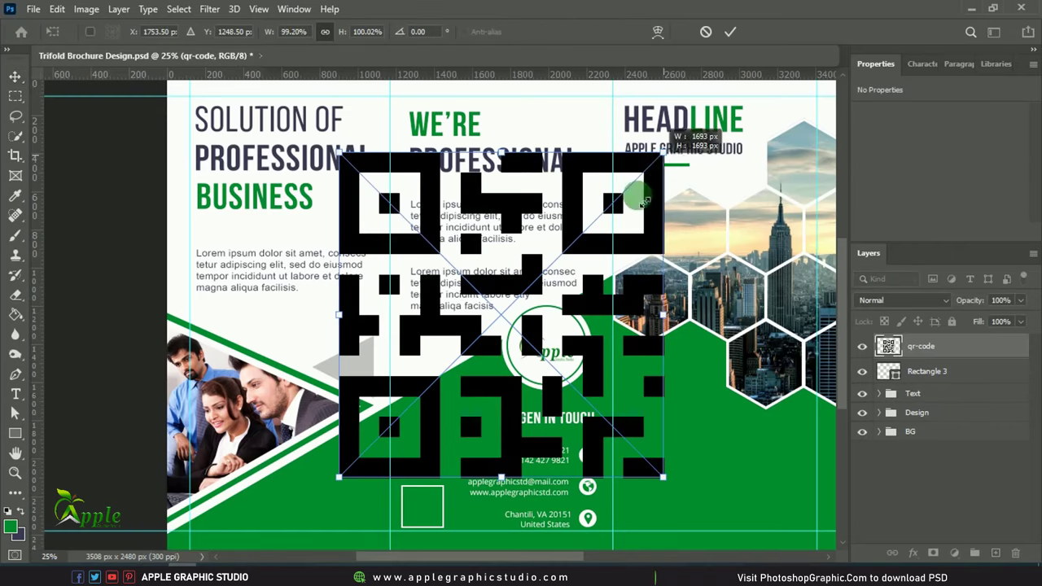
mouse_move(677, 166)
mouse_down()
mouse_move(369, 448)
mouse_move(423, 506)
mouse_up()
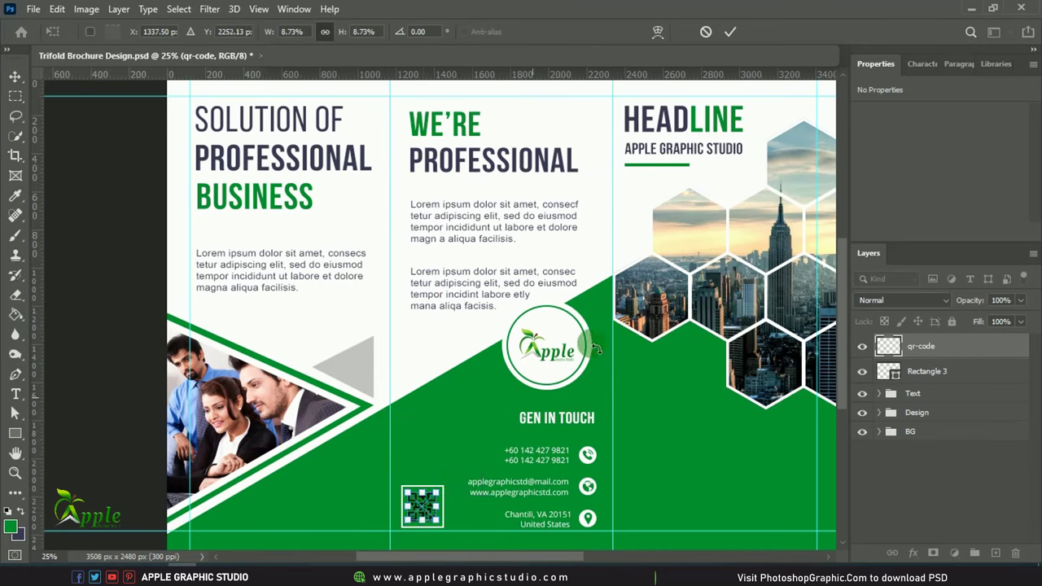
click(730, 33)
Step: Add a white #ffffff Color Overlay to the qr-code layer
click(1001, 350)
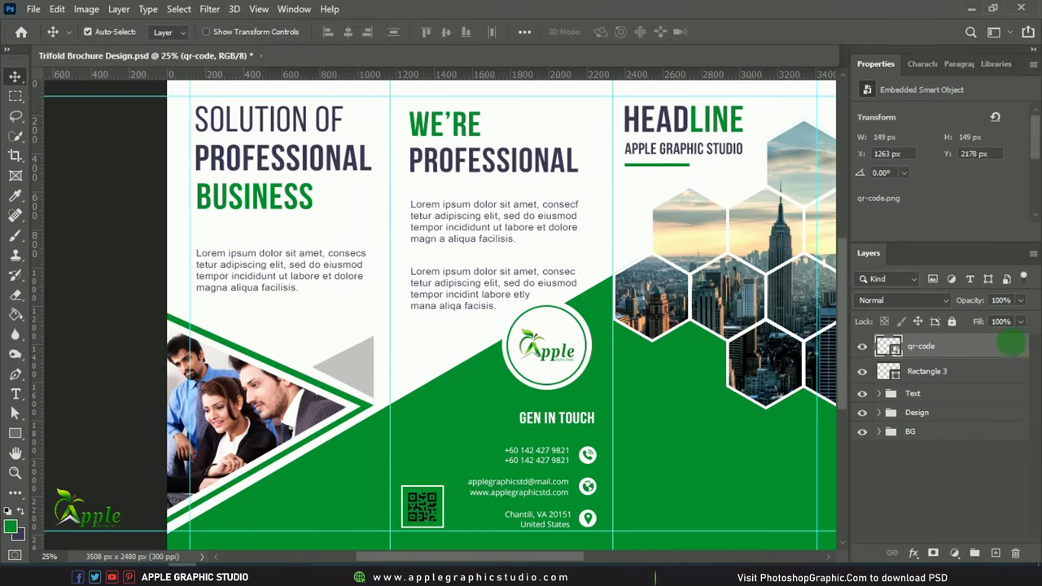
double_click(1005, 355)
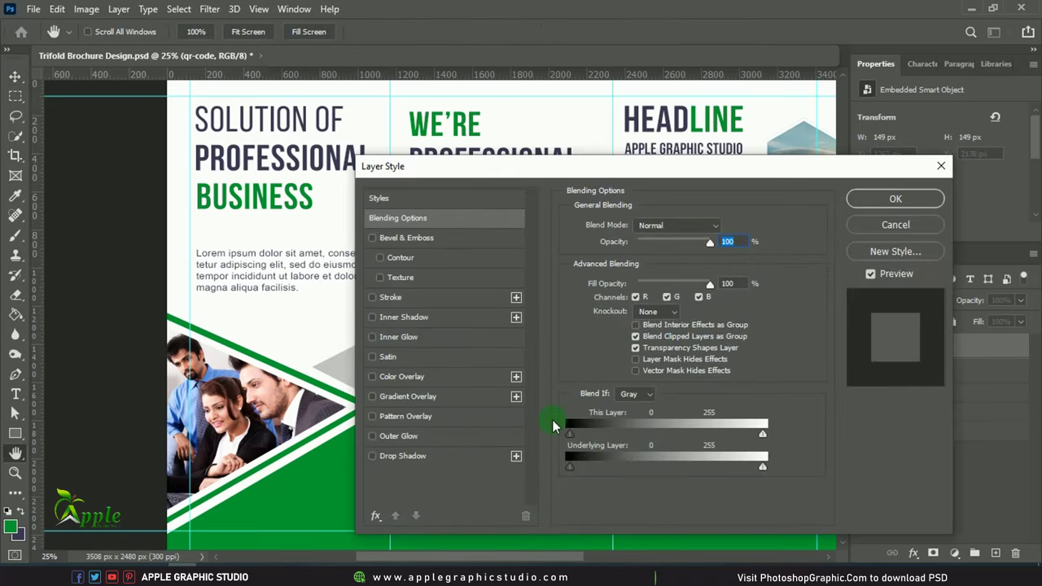
click(449, 376)
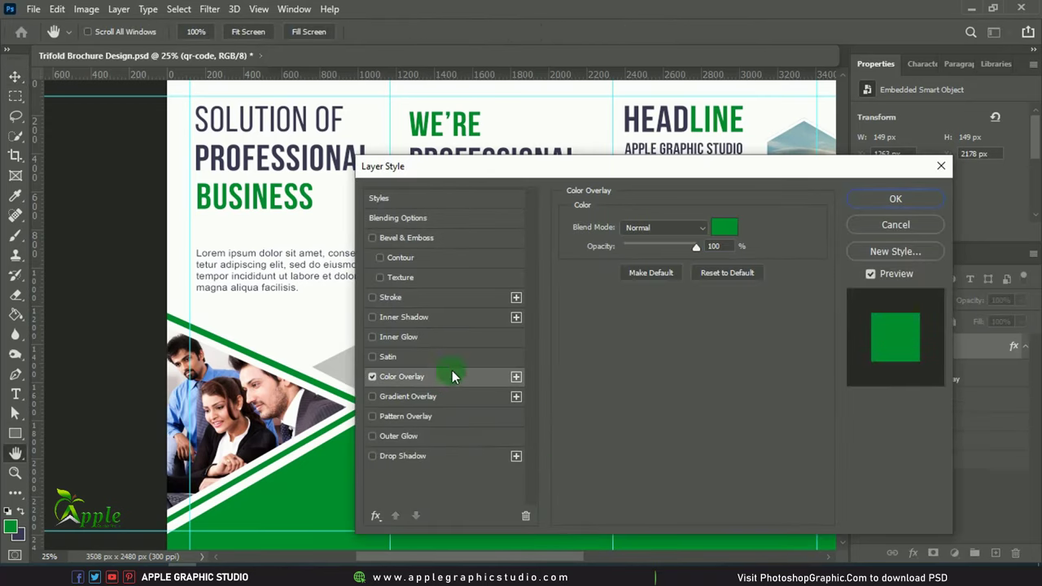
click(740, 237)
text(ffffff)
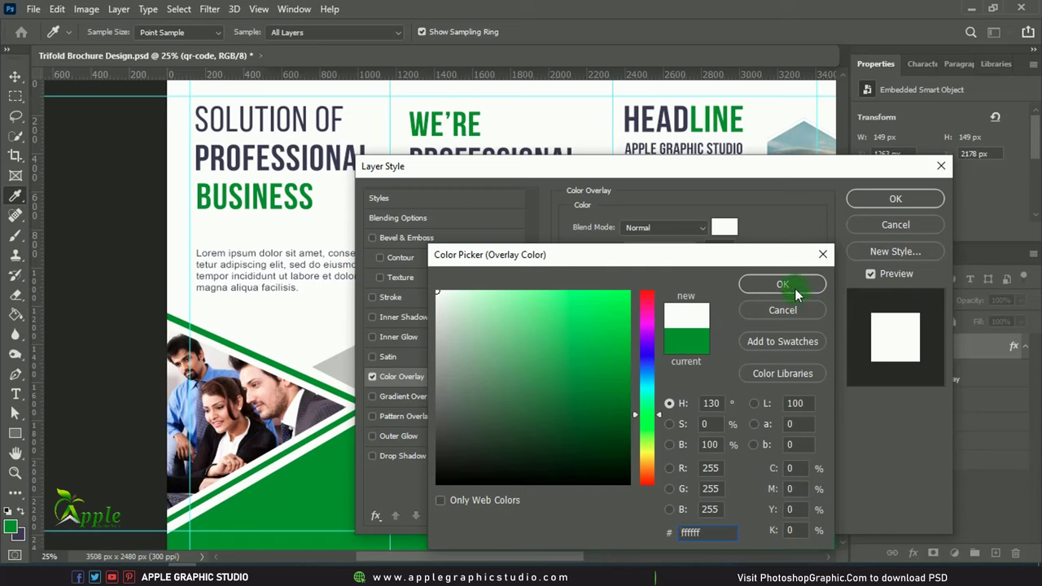
click(788, 285)
click(894, 200)
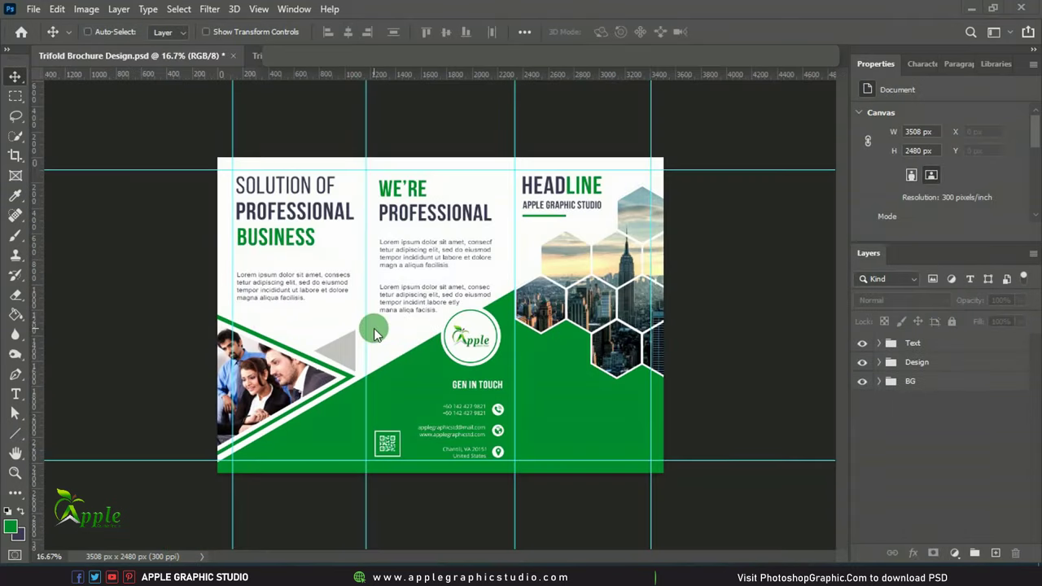
click(373, 302)
Step: Draw a white-filled hexagon on a new layer in the right panel's green area
click(995, 553)
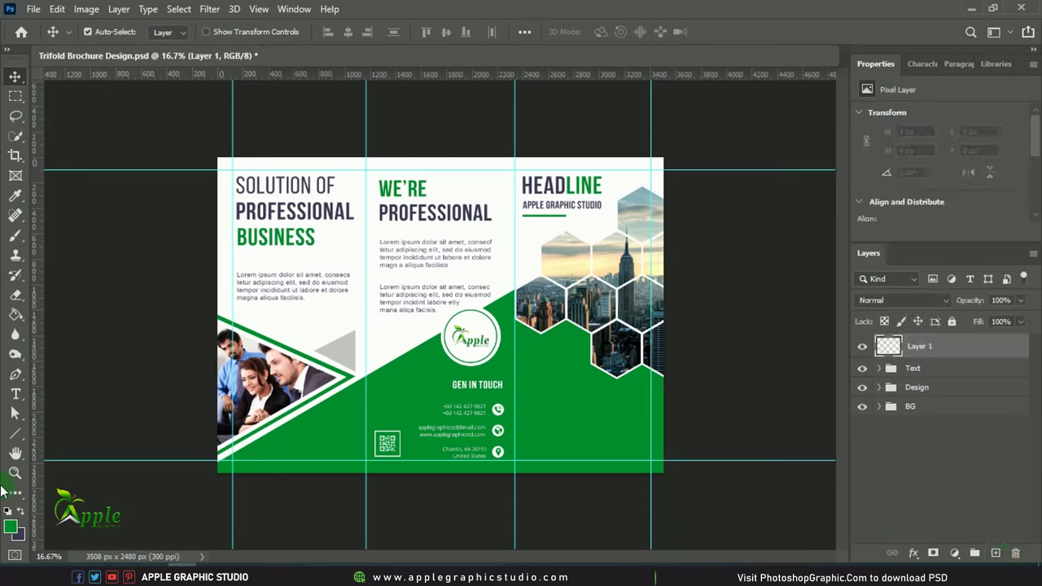
right_click(19, 437)
click(61, 498)
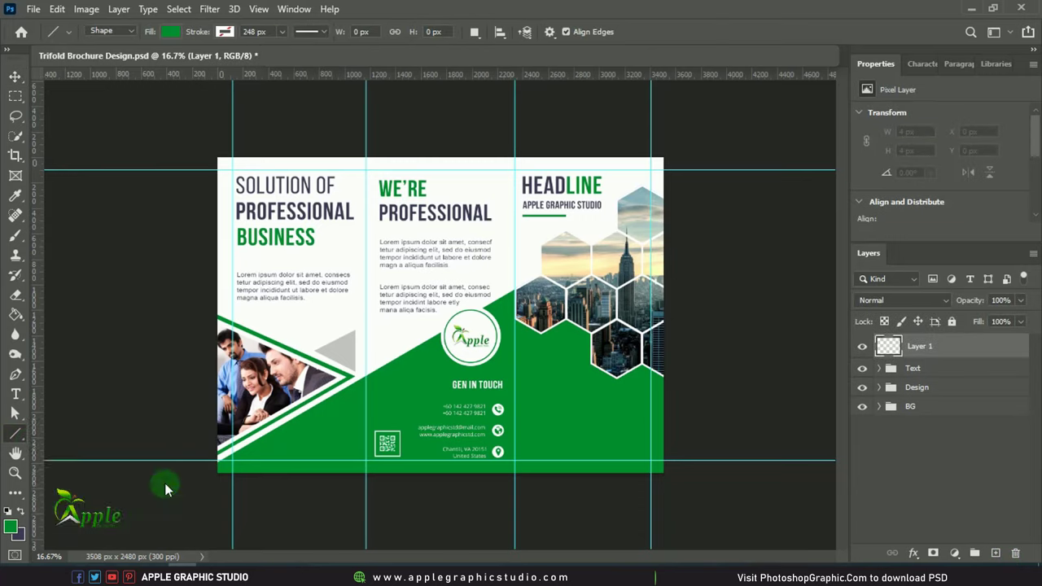
drag(551, 377, 571, 404)
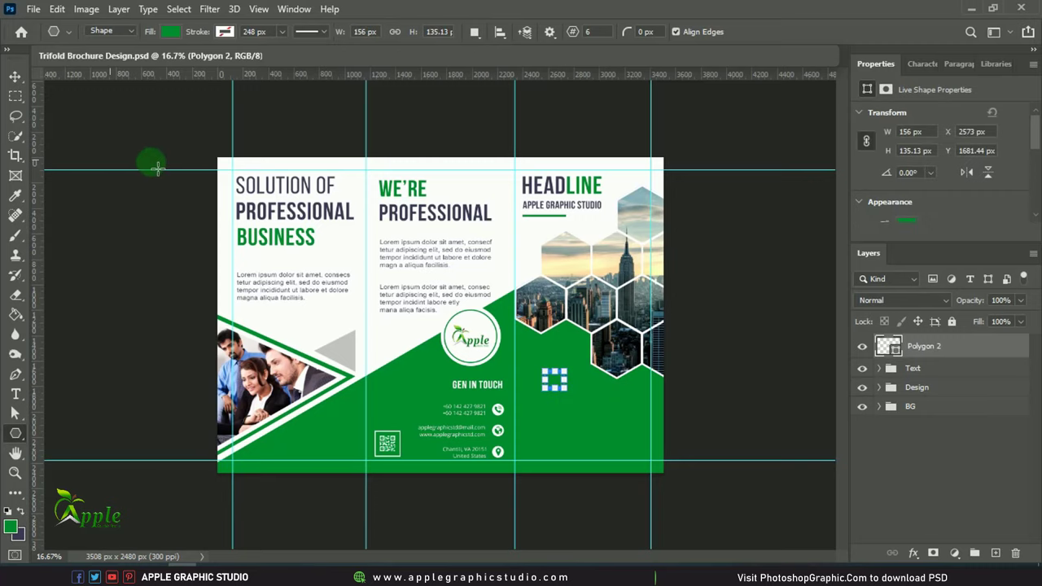
double_click(902, 350)
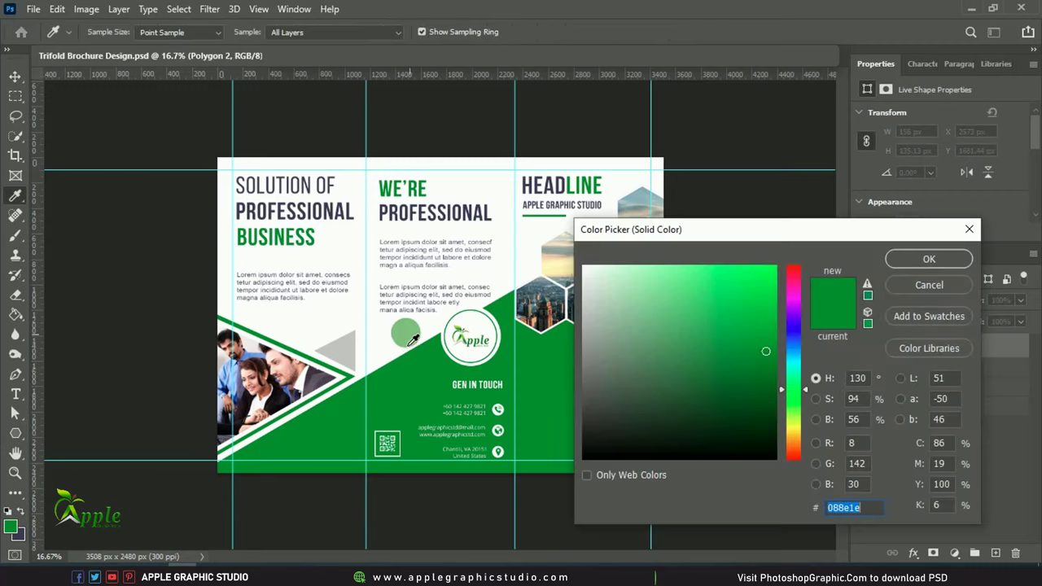
text(ffffff)
key(Return)
Step: Rotate the hexagon 90° upright and move it down into the green area
click(15, 76)
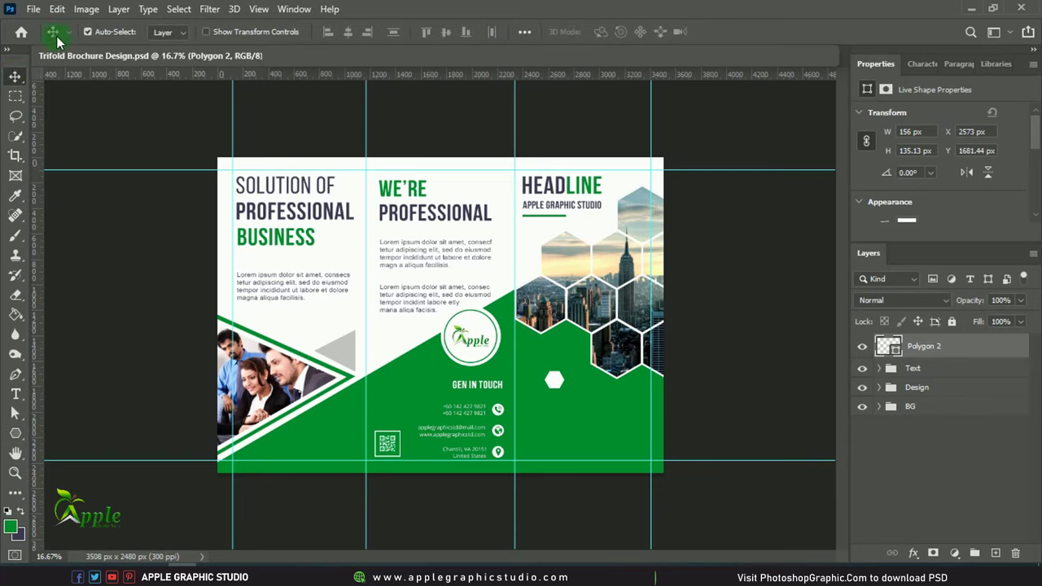
click(57, 9)
click(122, 340)
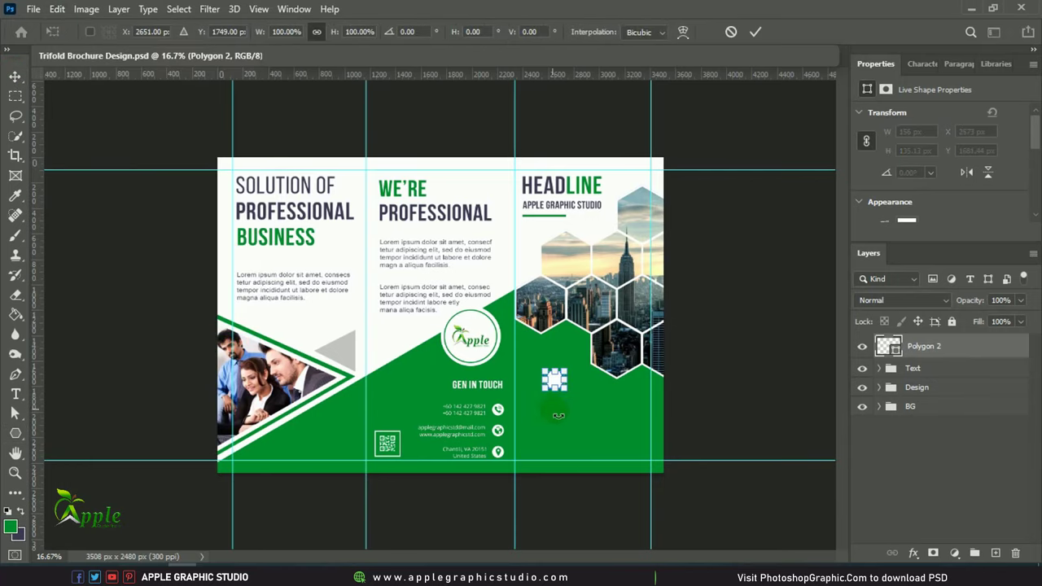
drag(595, 418, 499, 451)
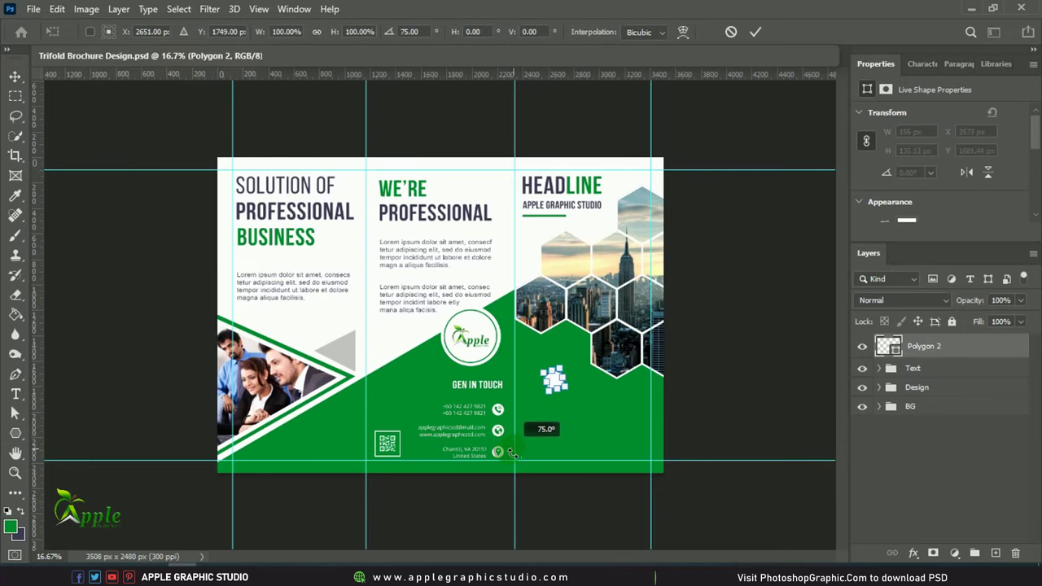
click(756, 32)
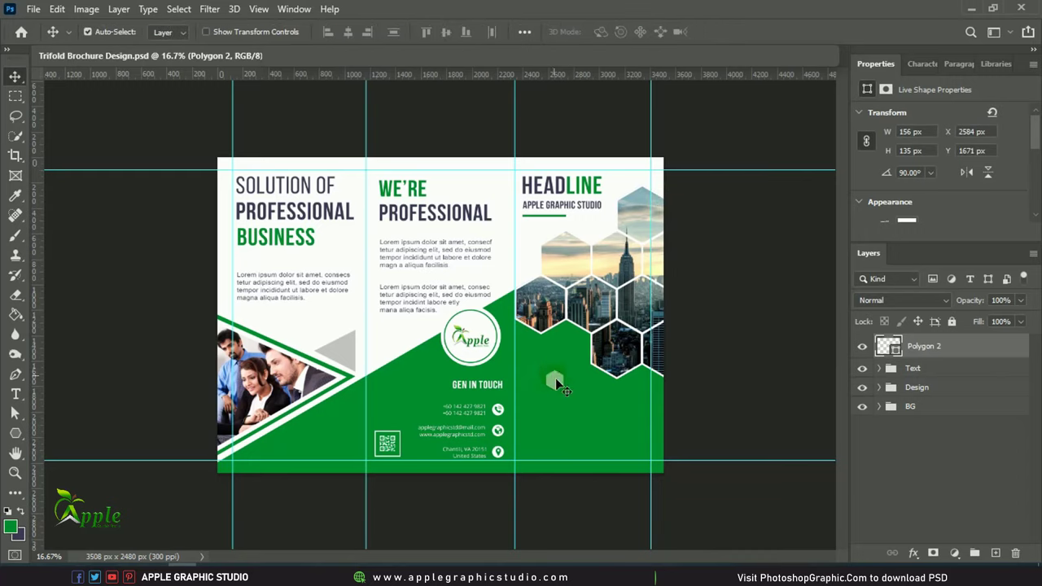
mouse_move(553, 379)
mouse_down()
mouse_move(535, 443)
mouse_move(536, 406)
mouse_up()
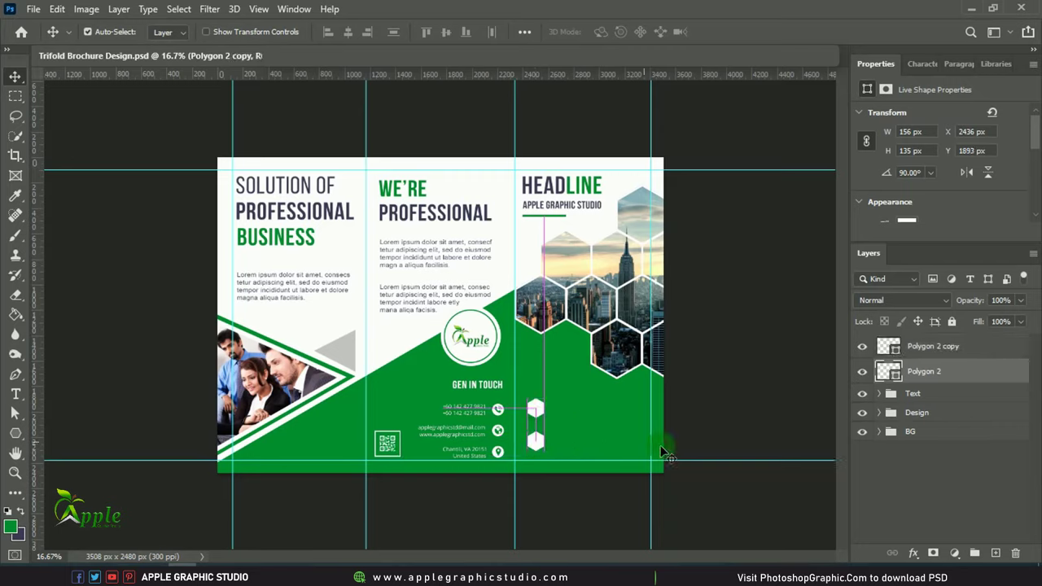
click(163, 418)
click(15, 433)
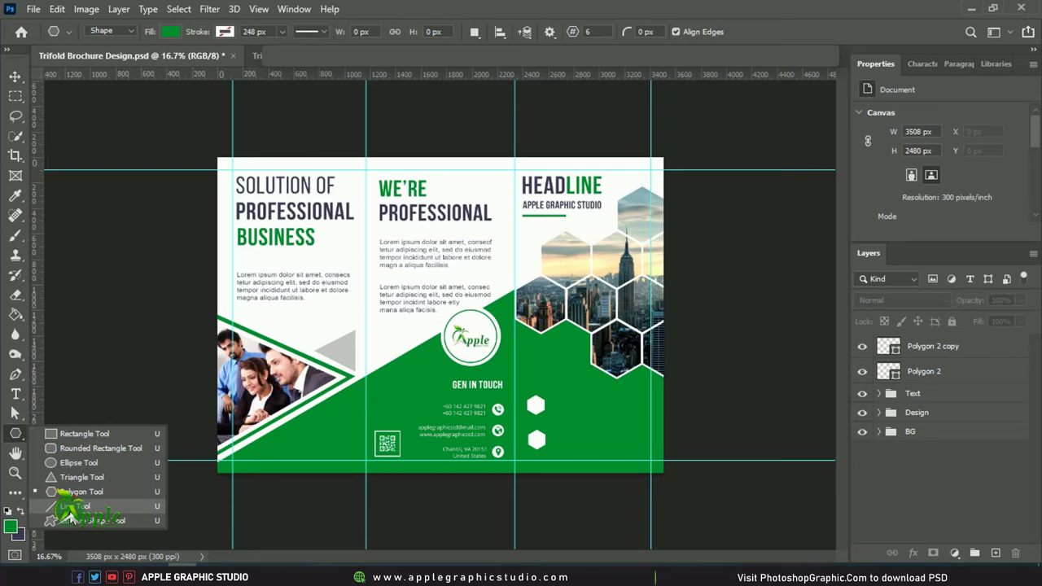
Step: Draw a diagonal line in the upper hexagon with no fill and a 7 px green stroke
click(75, 506)
ctrl+click(546, 411)
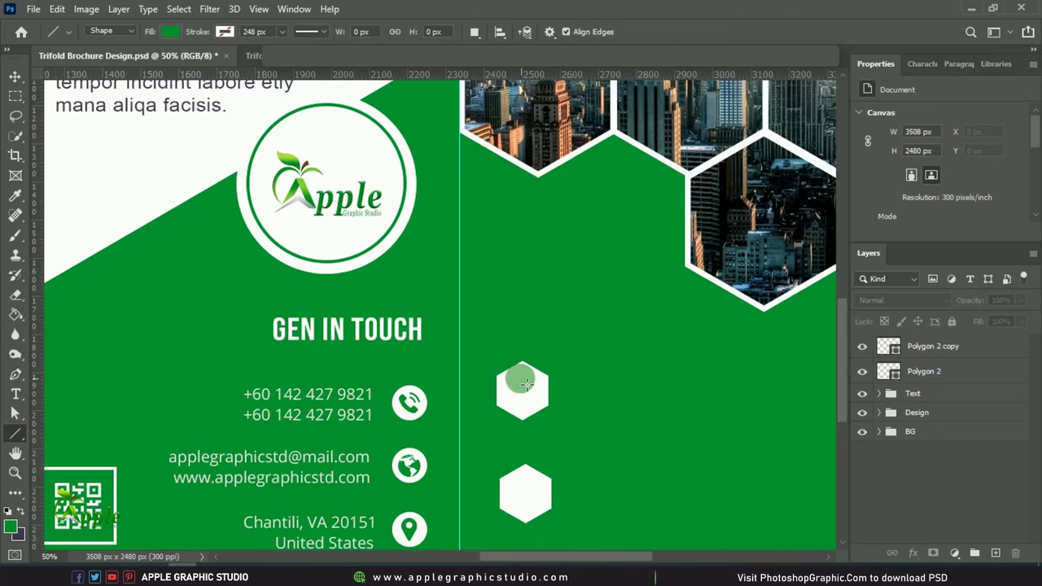
drag(518, 374, 543, 411)
click(190, 33)
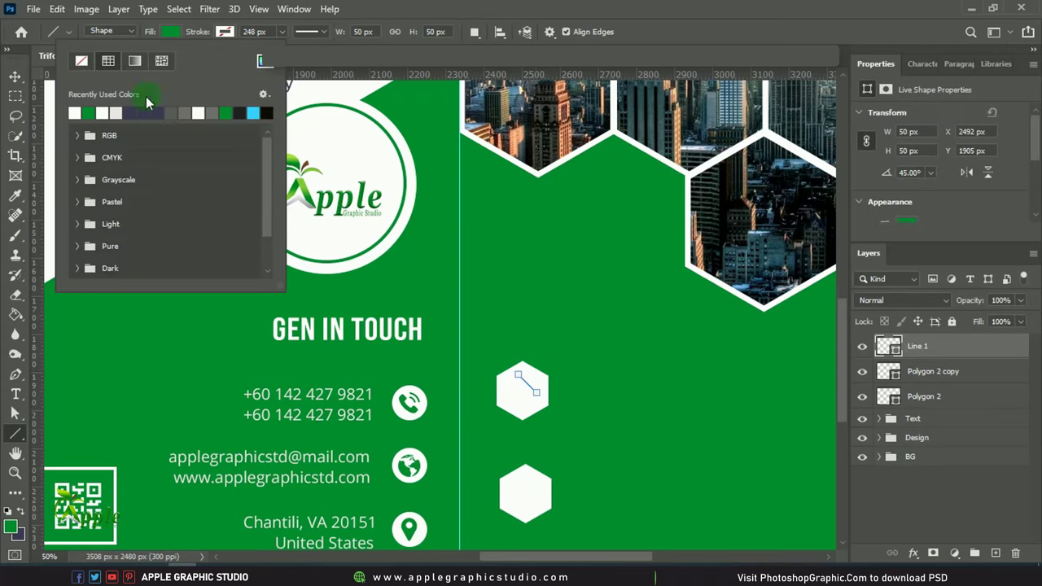
click(82, 61)
click(225, 32)
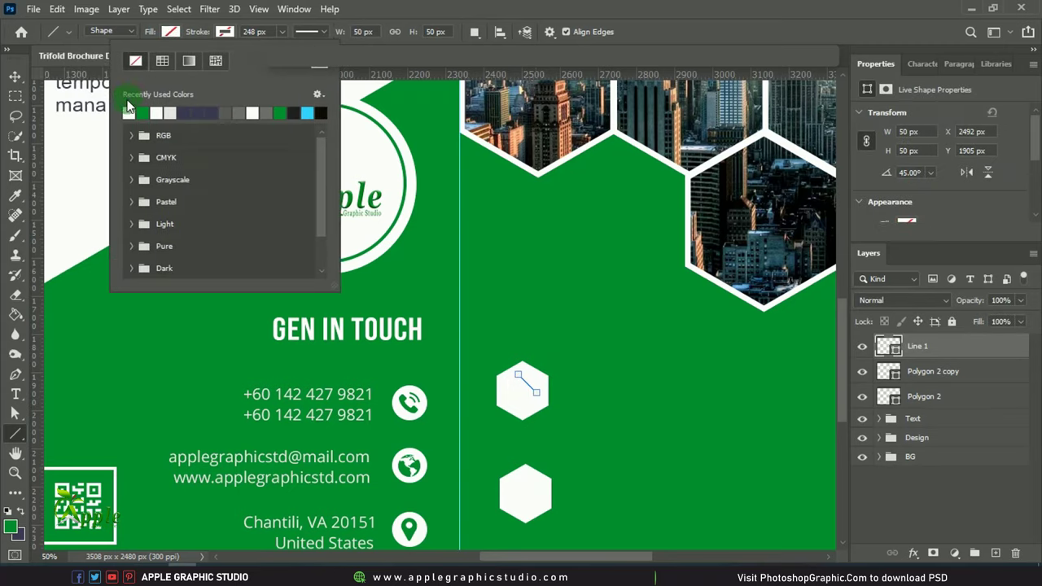
click(145, 114)
click(282, 36)
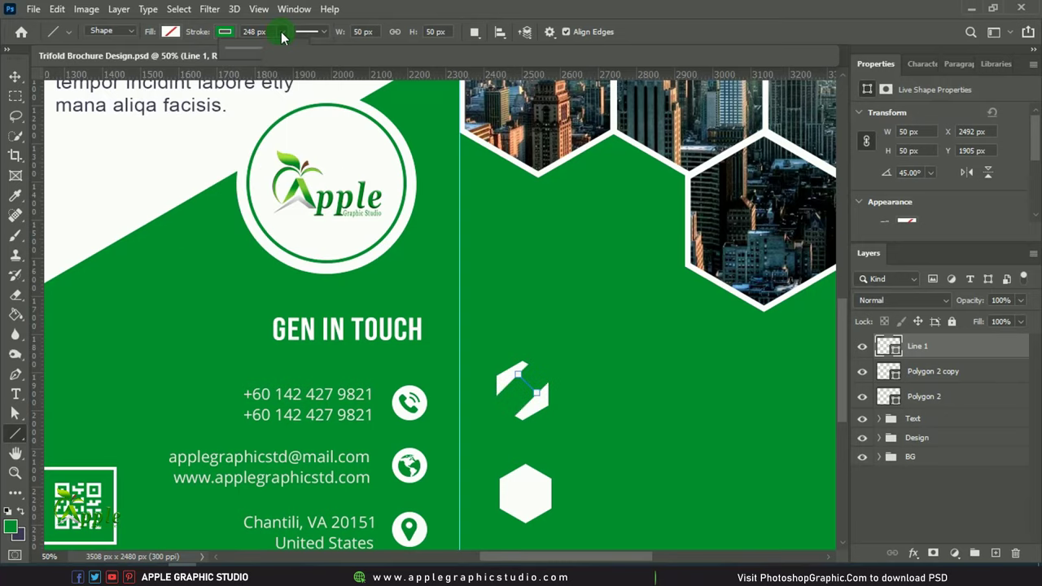
click(213, 33)
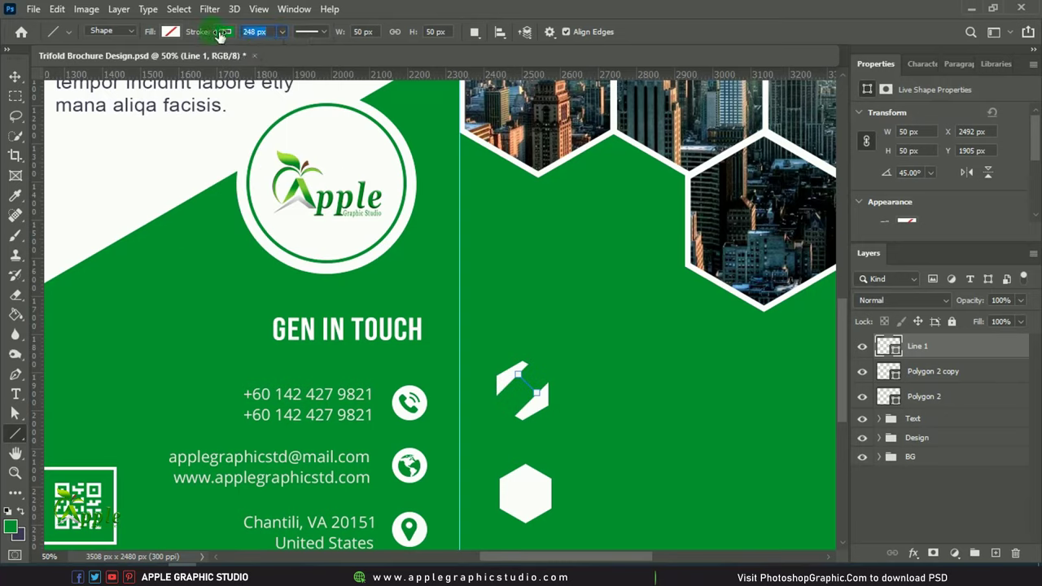
text(7)
key(Return)
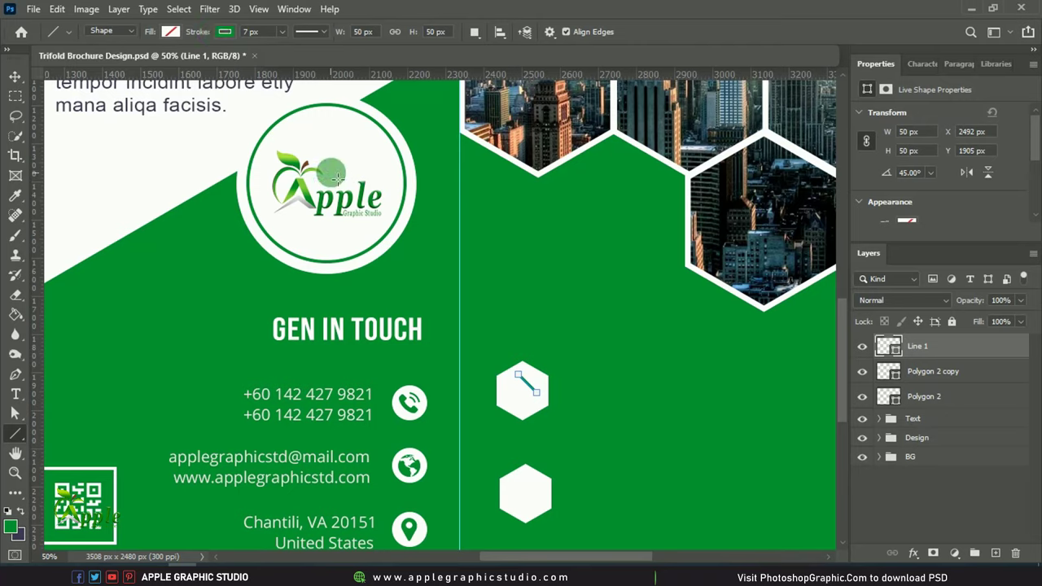
Step: Duplicate the line, flip the copy vertically and move it down to form a chevron
click(15, 78)
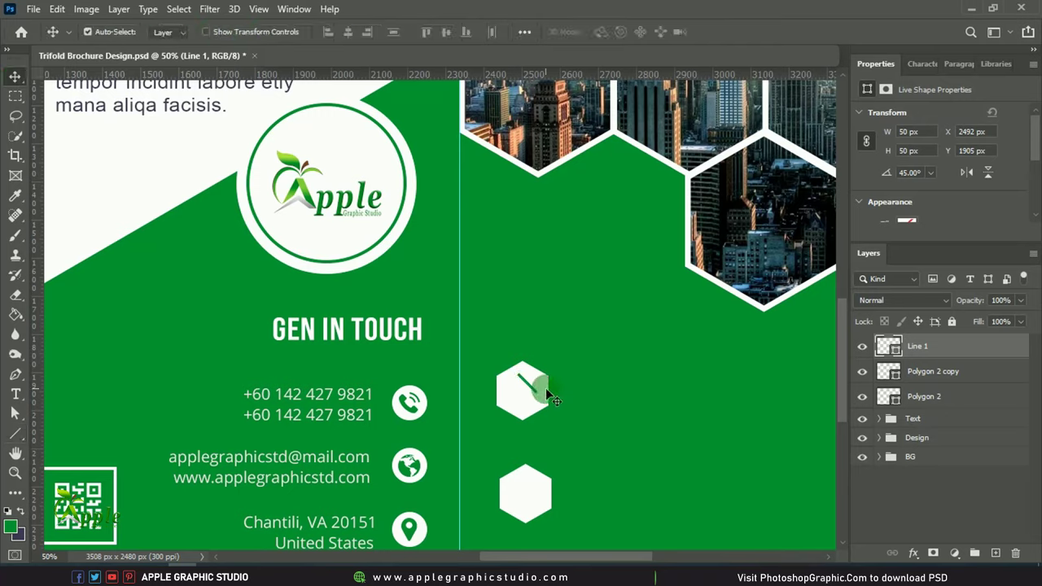
drag(533, 384, 534, 387)
click(962, 355)
drag(962, 356, 995, 553)
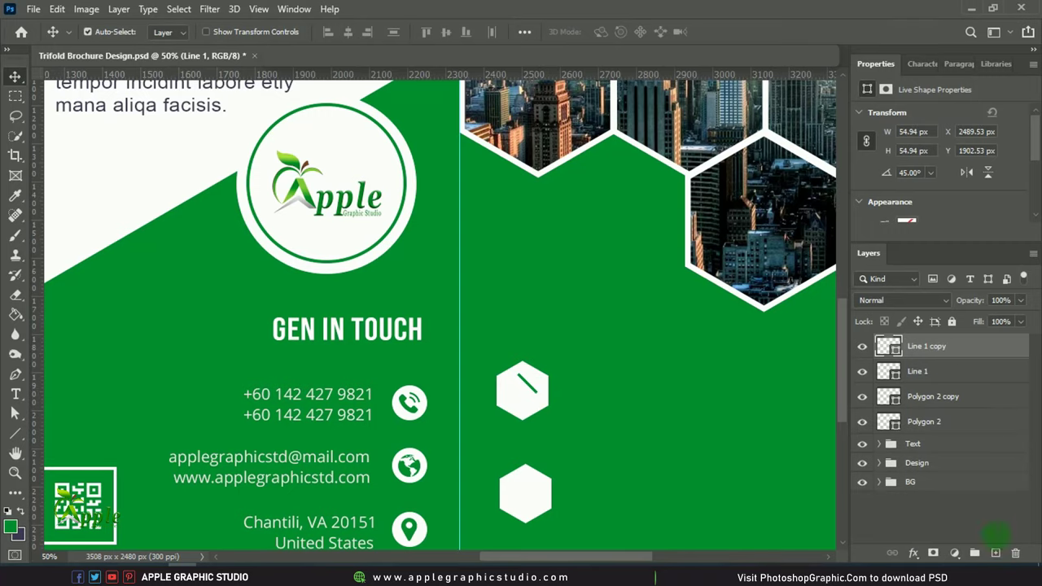
click(57, 9)
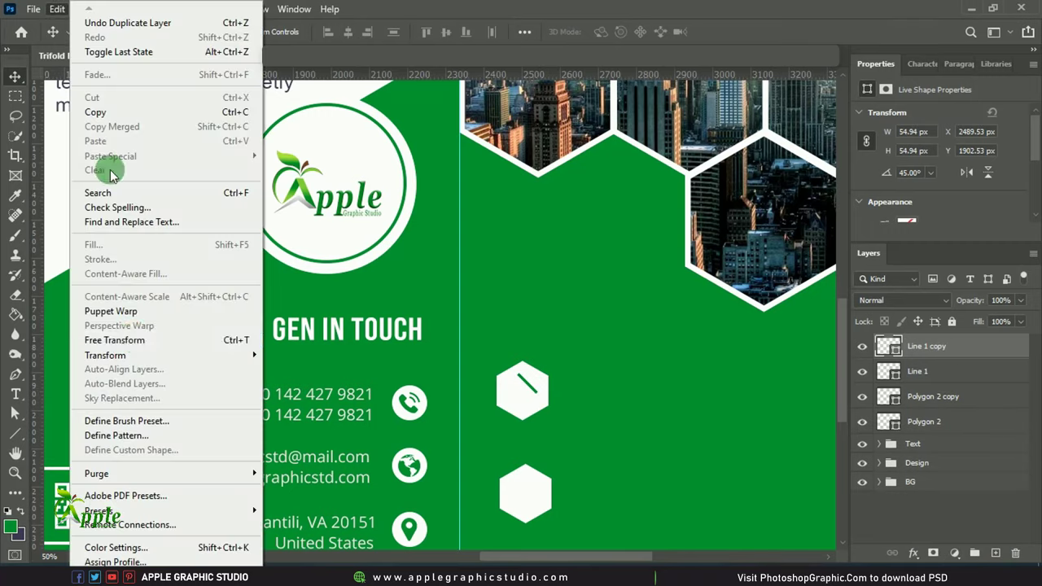
click(132, 343)
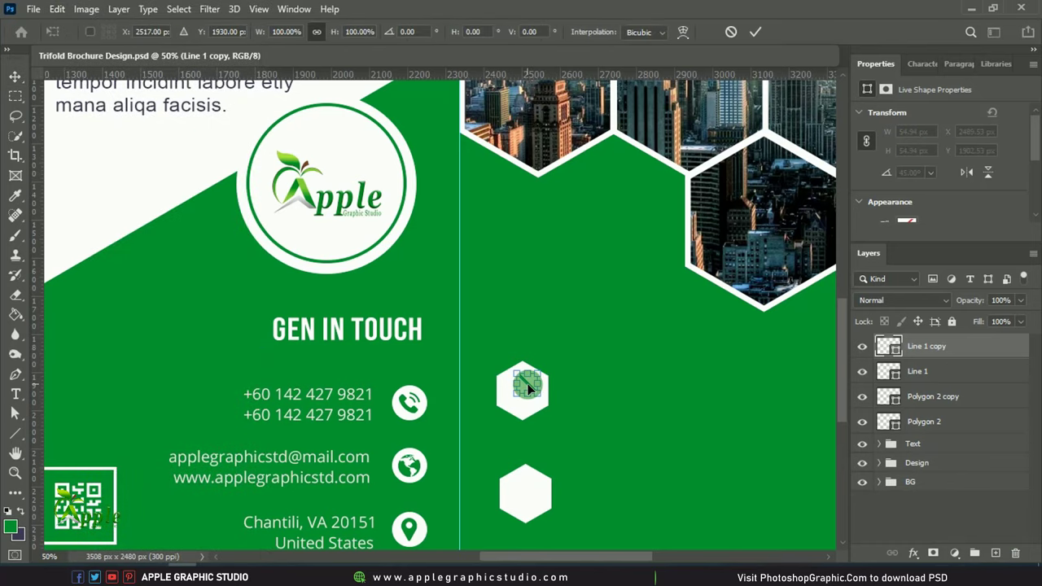
right_click(527, 389)
click(558, 363)
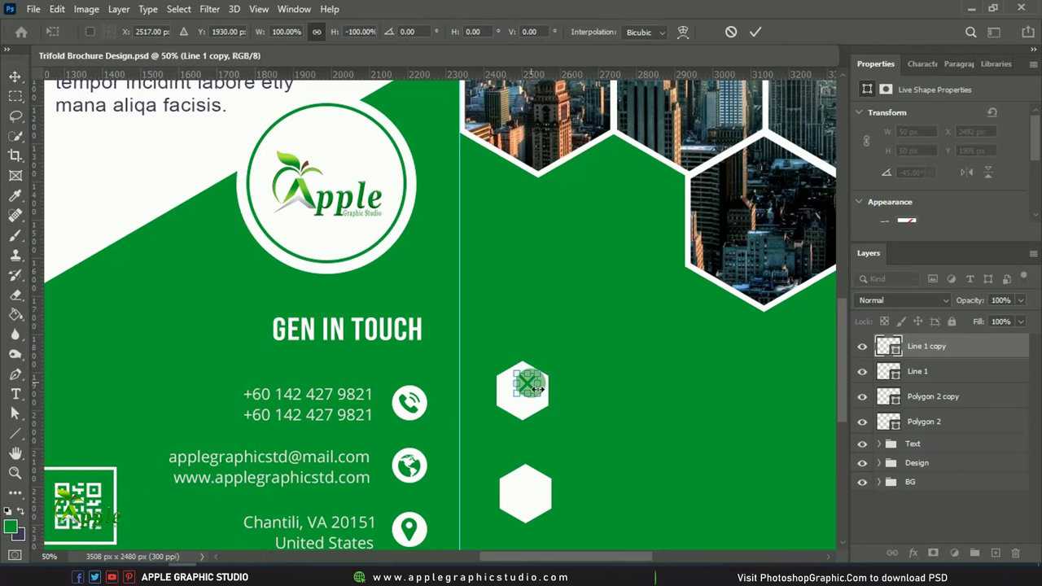
drag(530, 387, 532, 399)
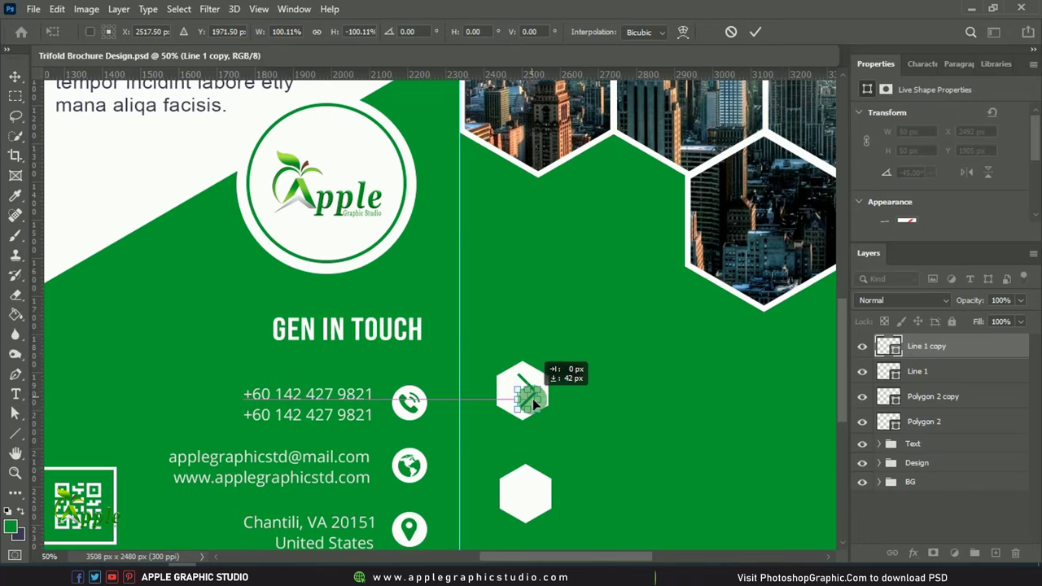
click(756, 32)
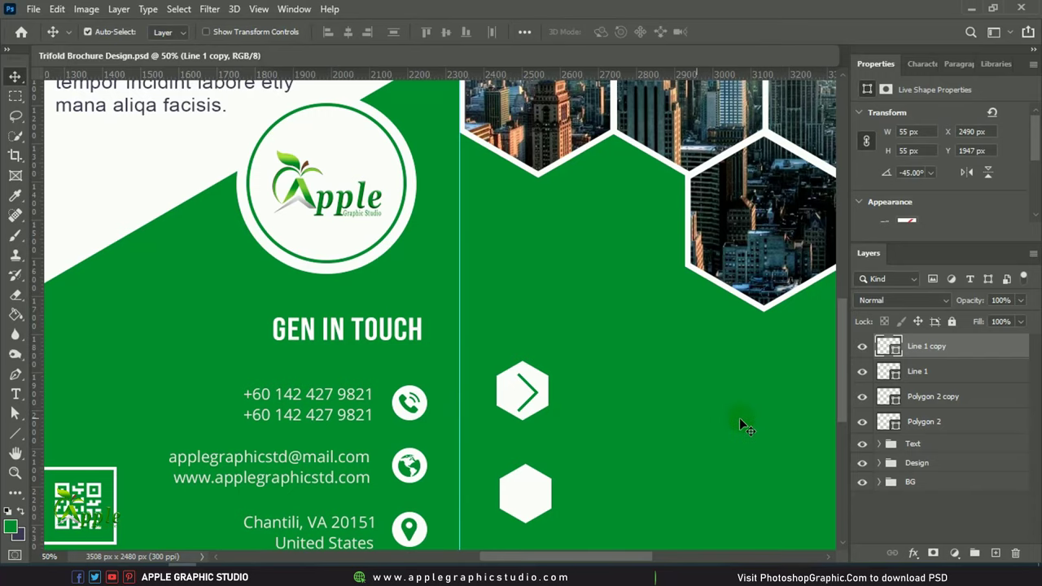
Step: Convert both chevron lines into a single smart object
shift+click(974, 376)
right_click(959, 358)
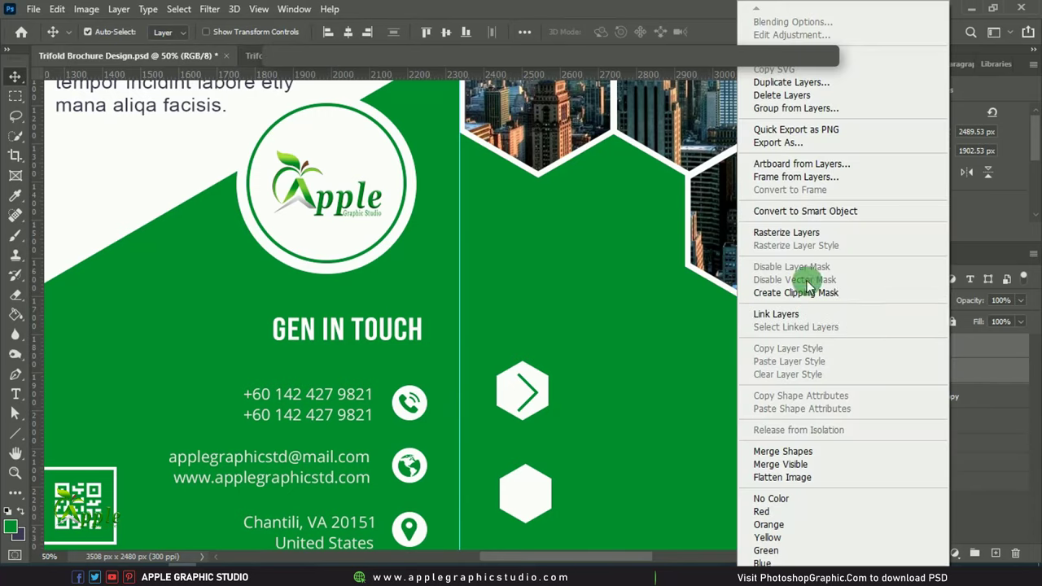
click(791, 210)
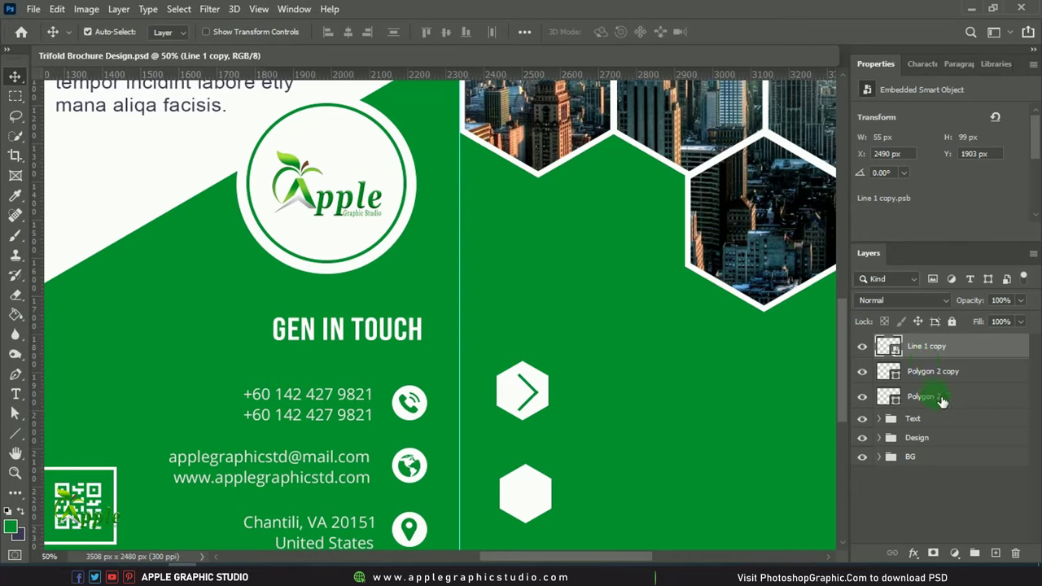
Step: Centre the chevron vertically on the upper hexagon, Polygon 2
drag(940, 399, 941, 373)
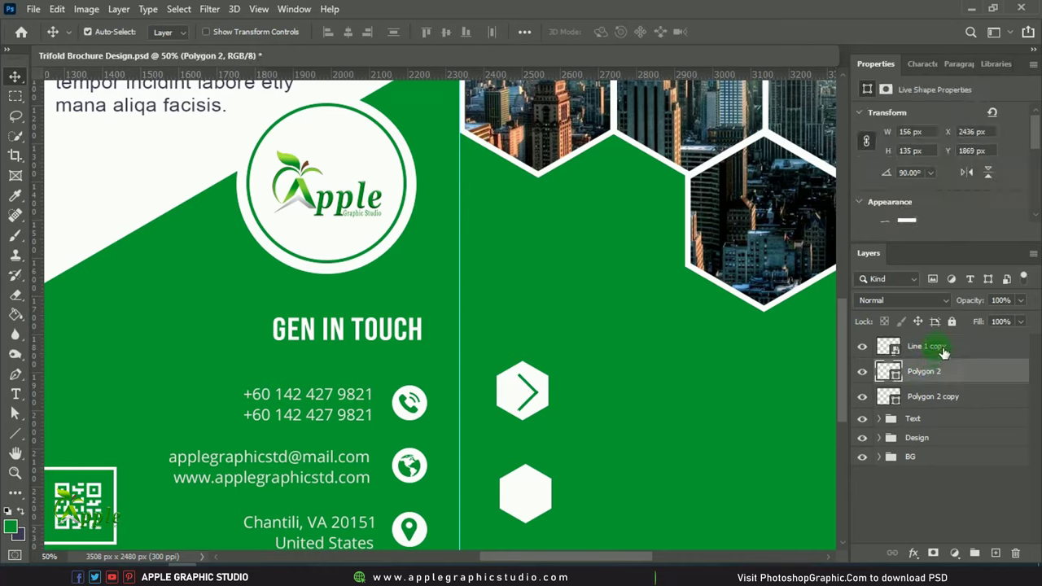
click(942, 346)
shift+click(940, 373)
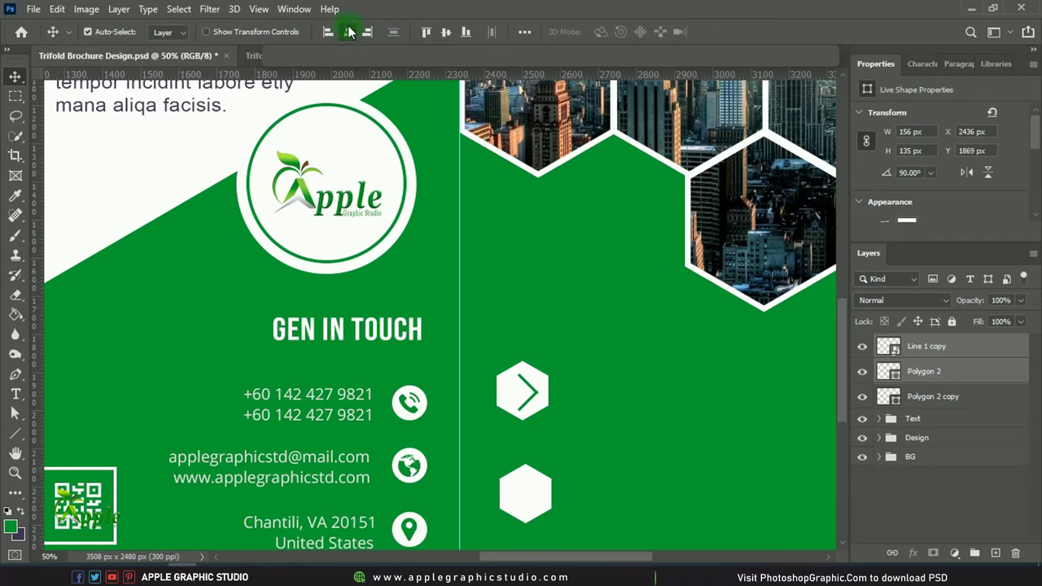
click(442, 35)
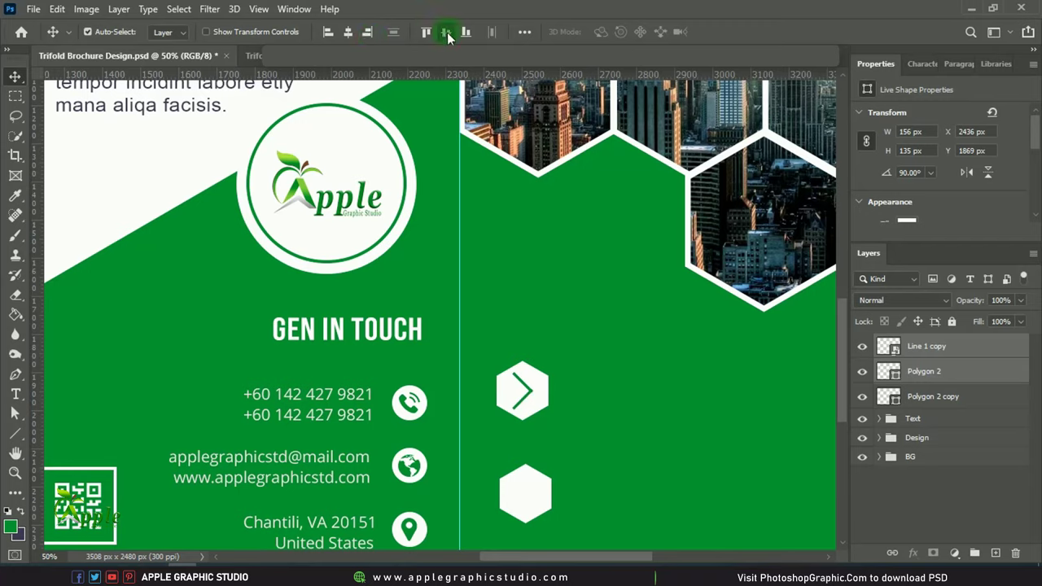
click(928, 349)
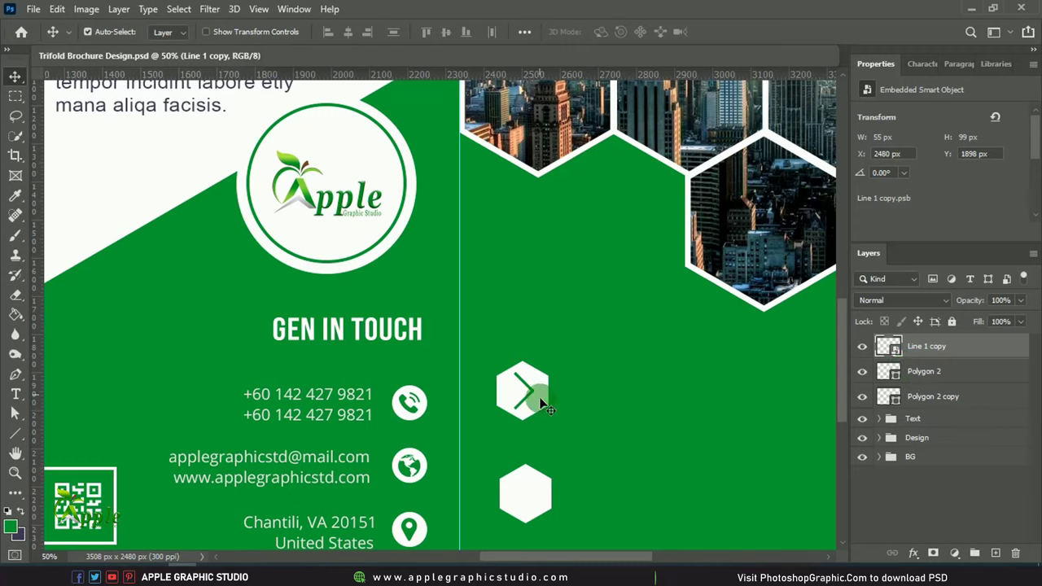
Step: Copy the chevron into the lower hexagon, reorder its layer, and drag the top paragraph lower right
drag(944, 348, 1008, 560)
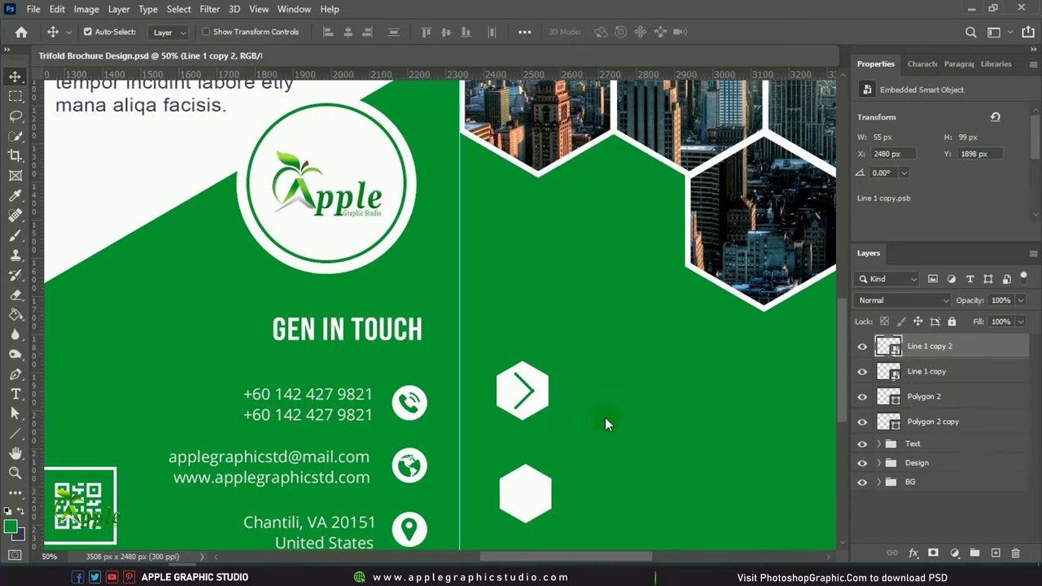
drag(538, 381, 541, 500)
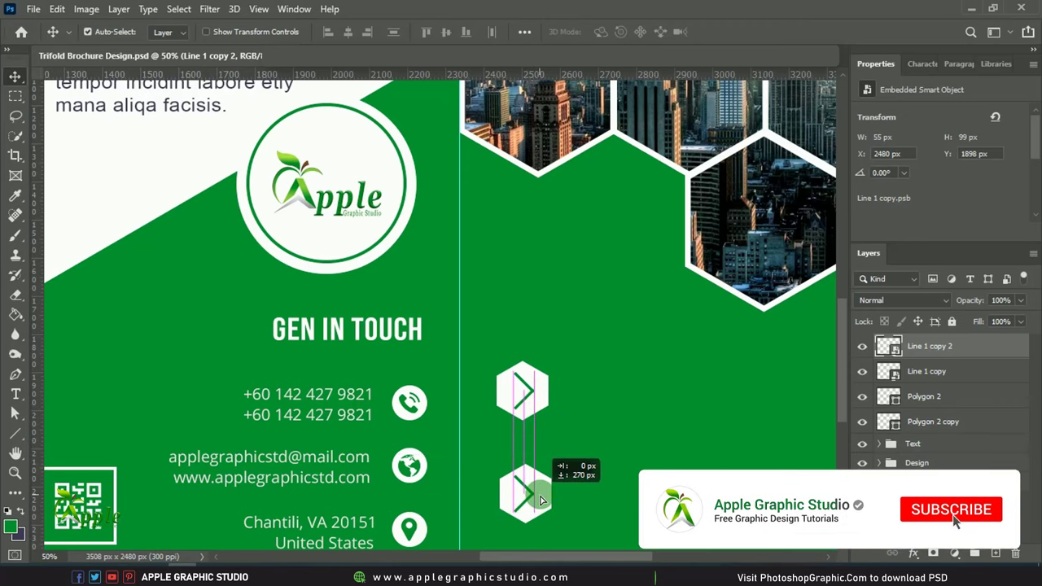
drag(541, 499, 550, 506)
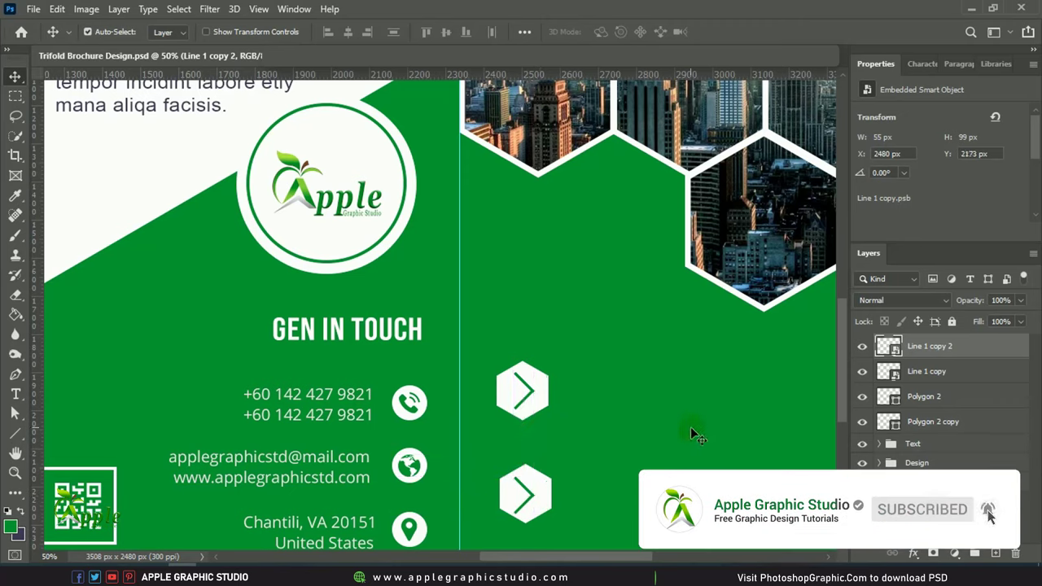
click(535, 495)
drag(535, 480, 534, 493)
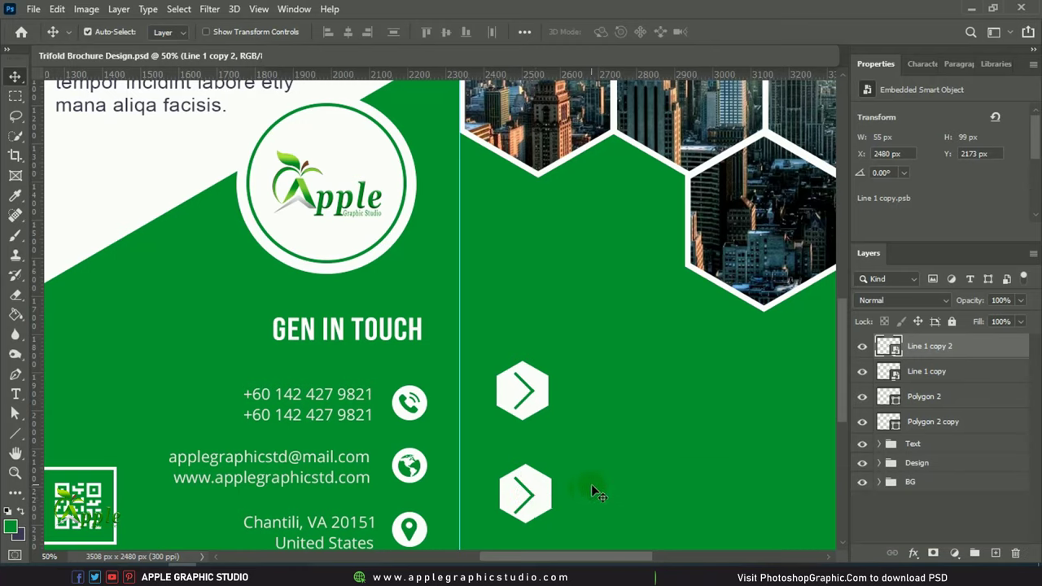
click(936, 528)
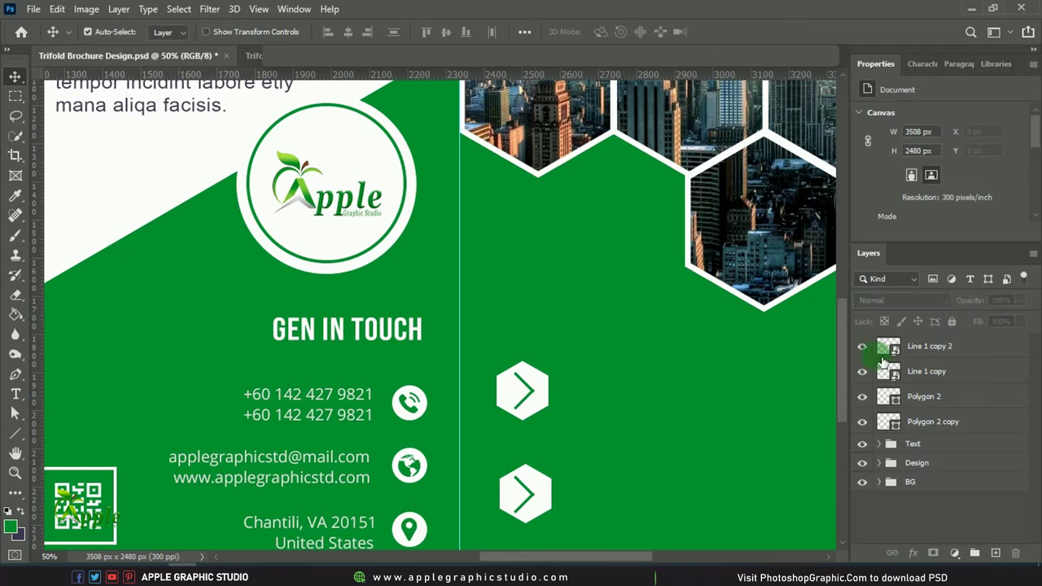
mouse_move(886, 350)
mouse_down()
mouse_move(945, 401)
mouse_move(915, 399)
mouse_up()
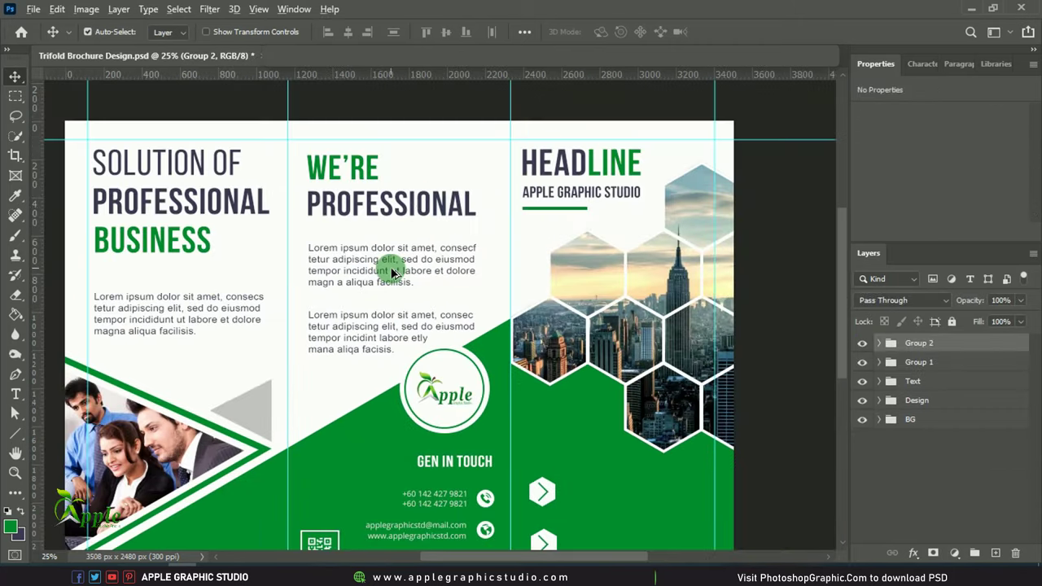
drag(388, 267, 643, 505)
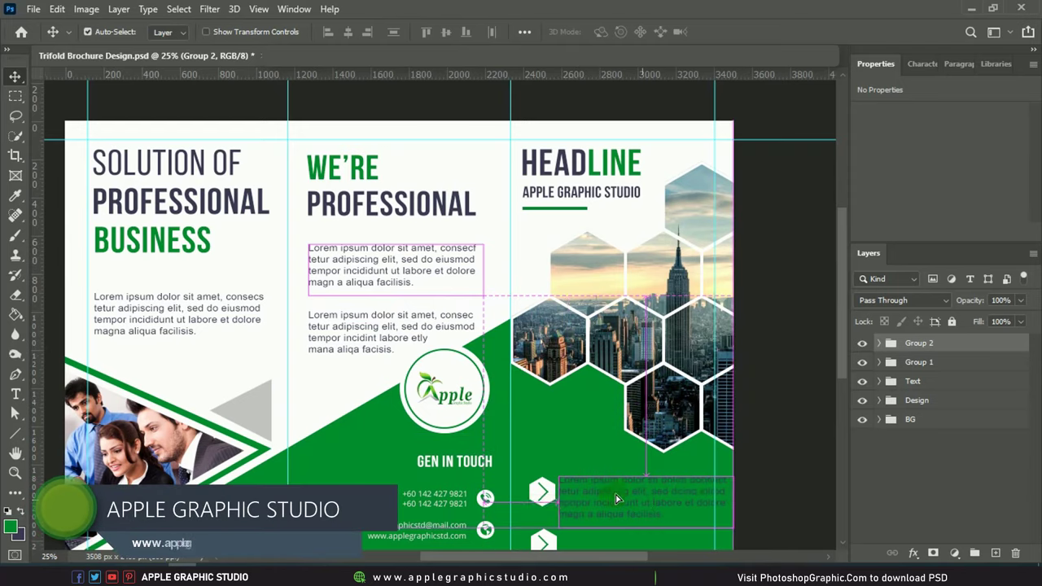
Step: Narrow the caption to two lines and place it beside the first arrow hexagon
click(15, 394)
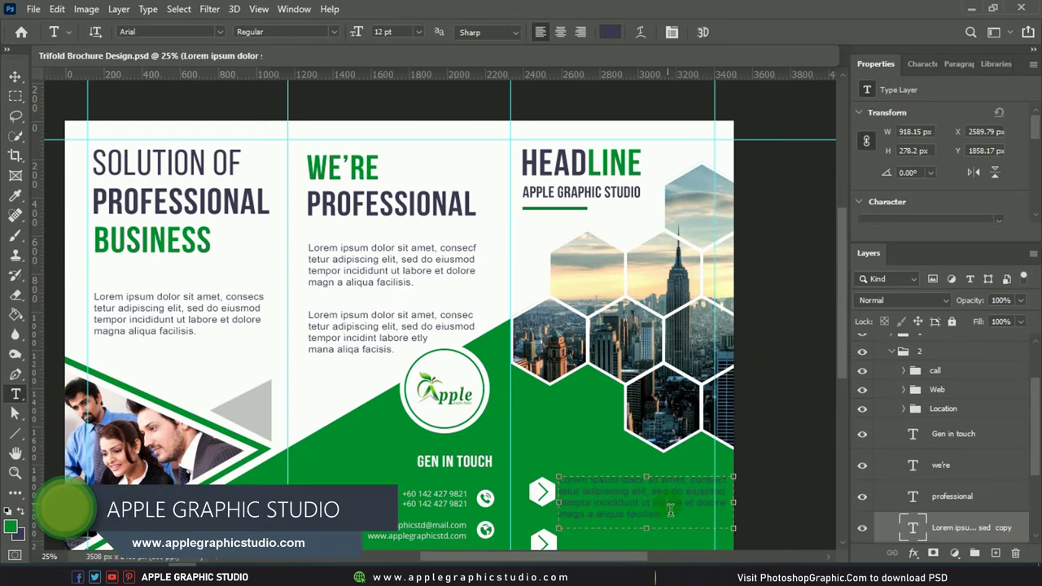
drag(734, 502, 551, 511)
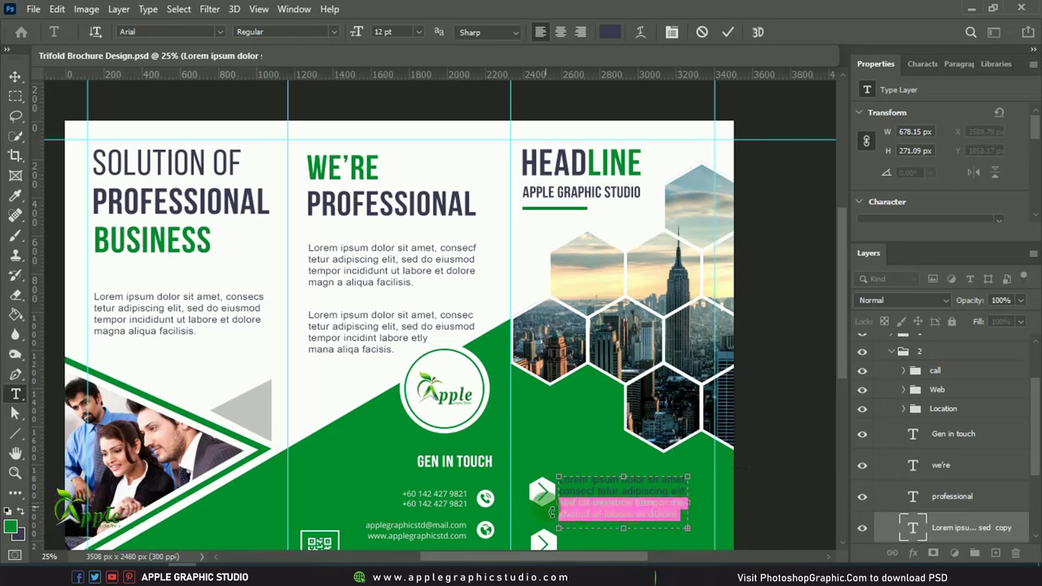
key(Delete)
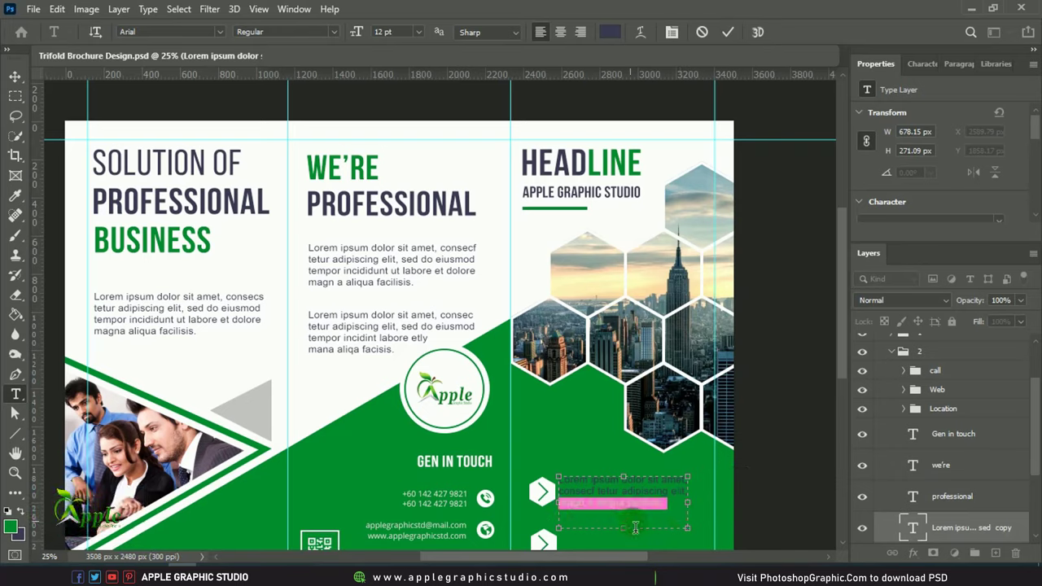
key(Delete)
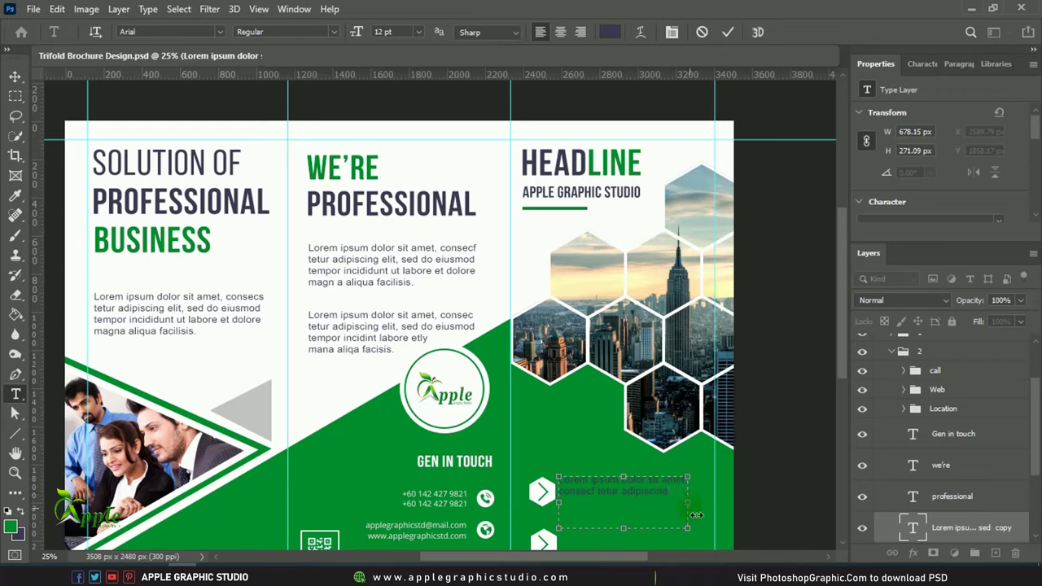
click(15, 75)
drag(608, 482, 618, 489)
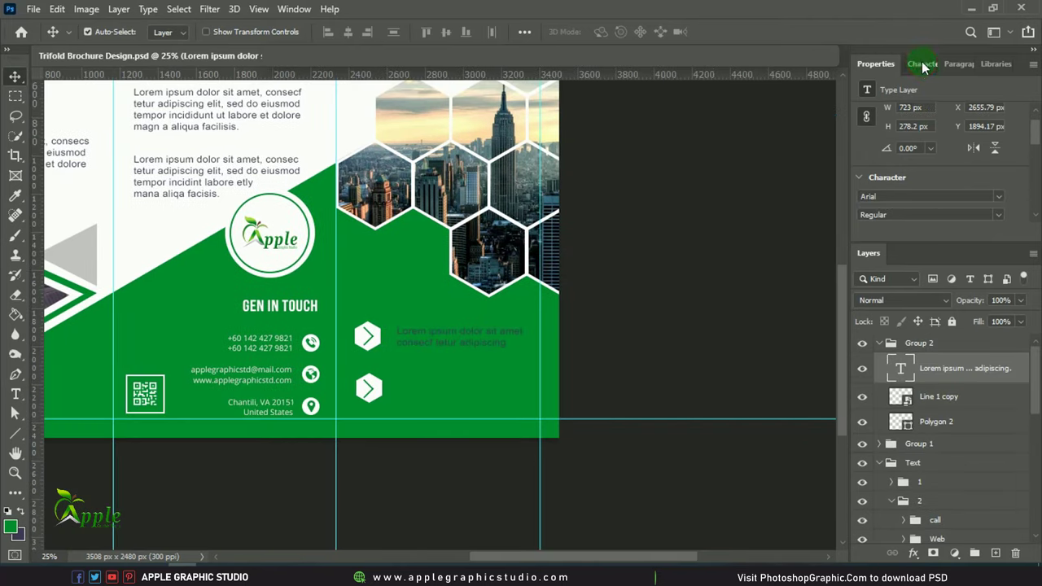
Step: Set the caption text colour to light grey #ebebeb
click(922, 63)
click(990, 157)
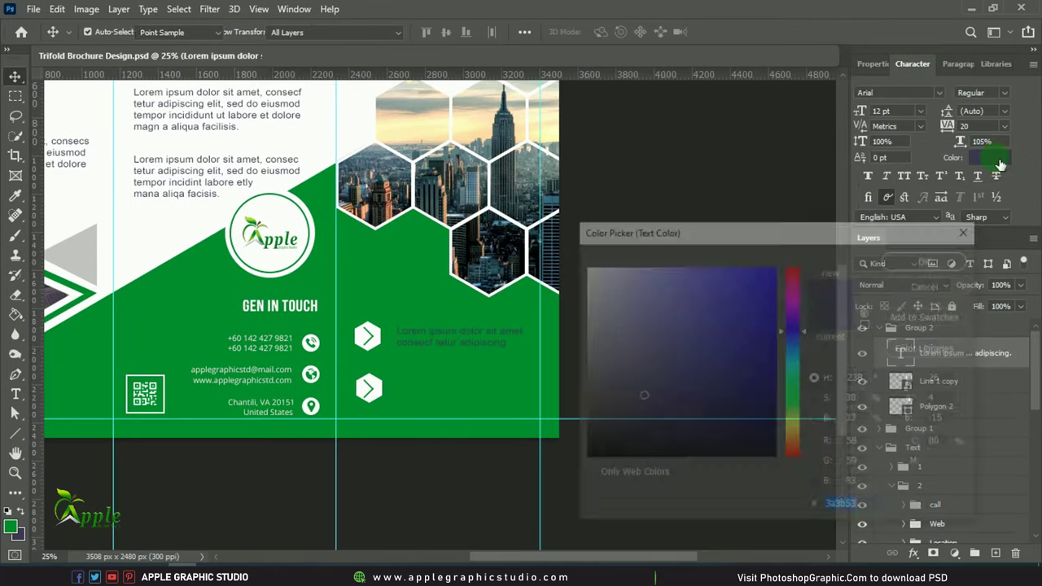
text(ebebeb)
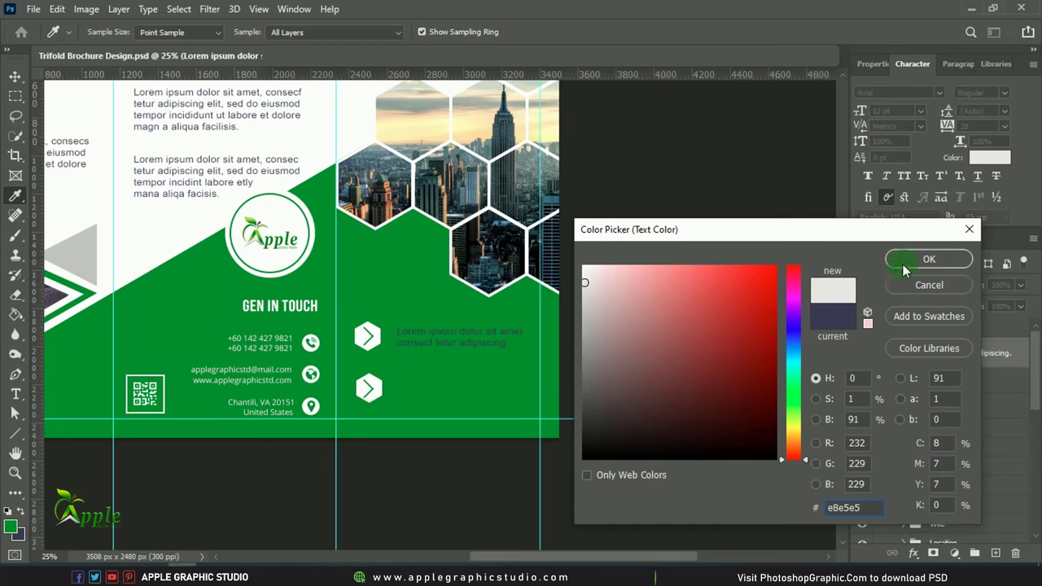
click(929, 259)
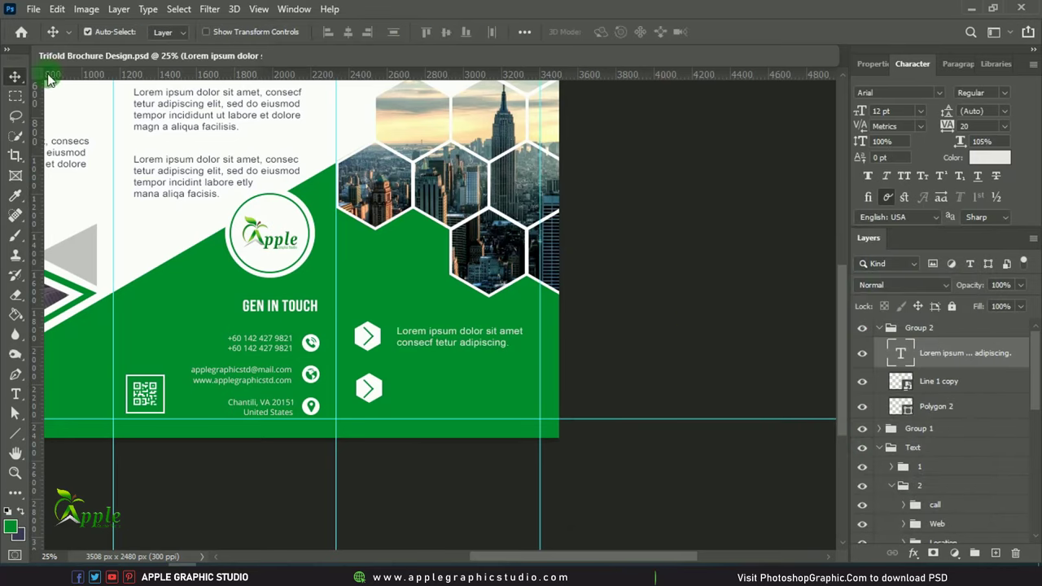
Step: Place an aligned copy of the caption beside the second arrow hexagon
drag(448, 333, 453, 393)
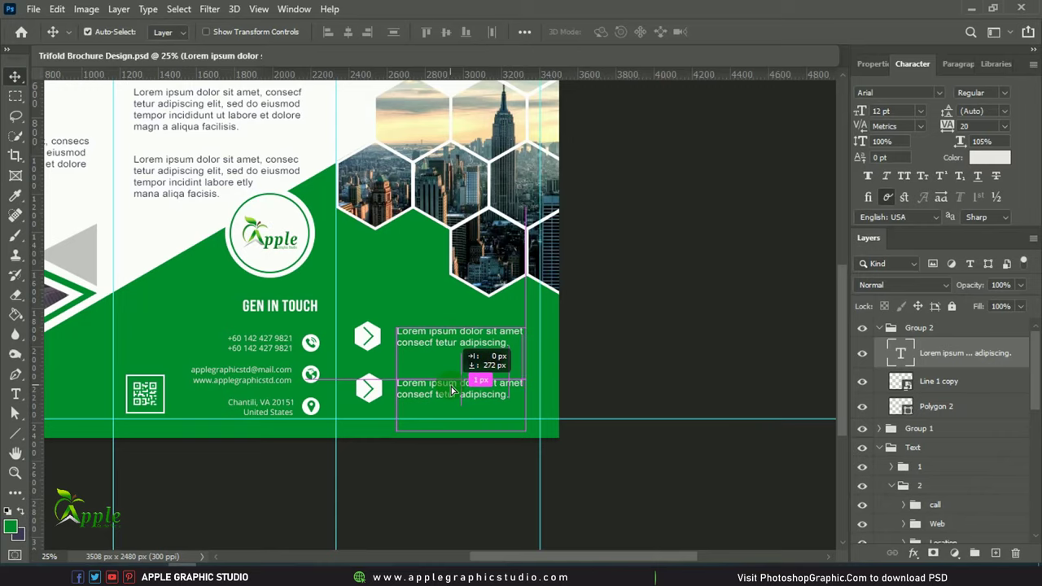
drag(453, 393, 453, 393)
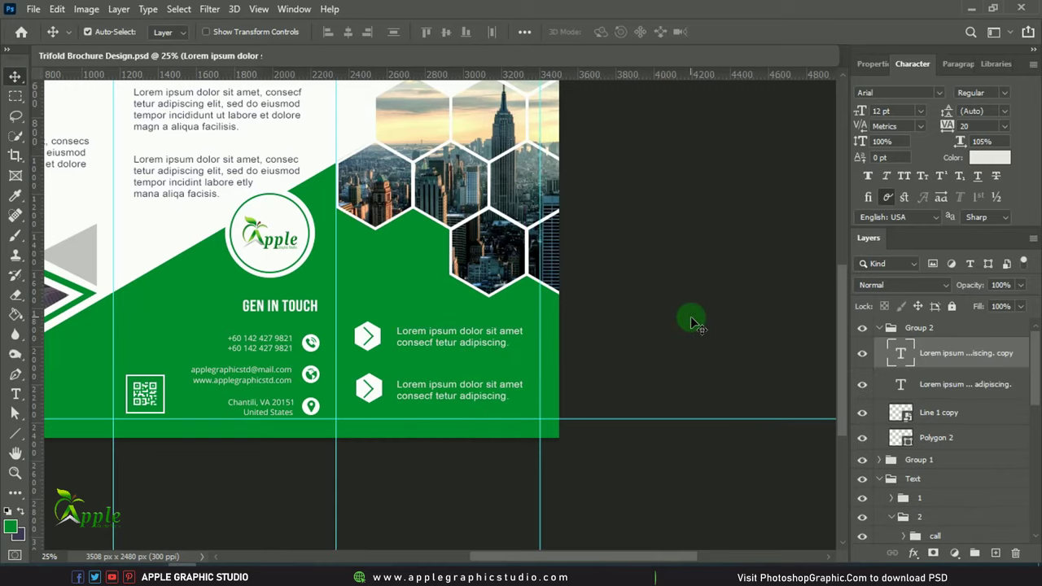
key(ctrl+minus)
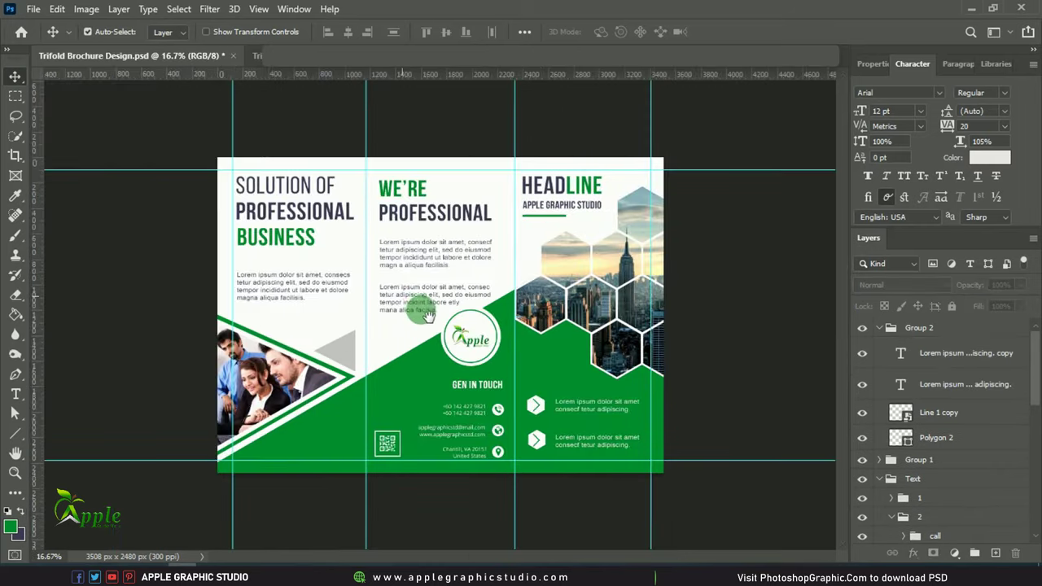
Step: Add a green Gradient Overlay layer style to the Rectangle 1 background shape
click(992, 473)
double_click(1003, 473)
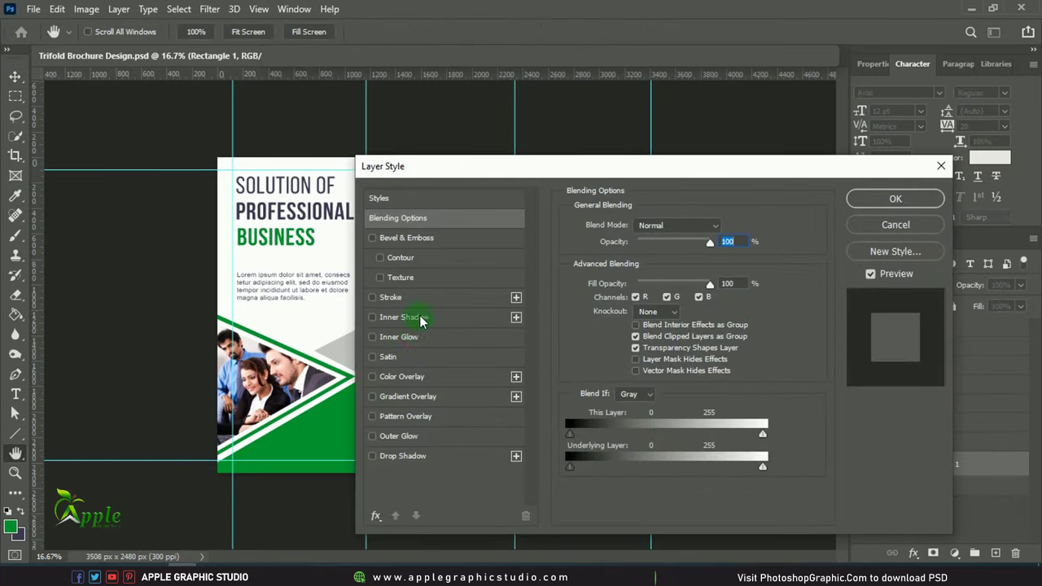
click(421, 399)
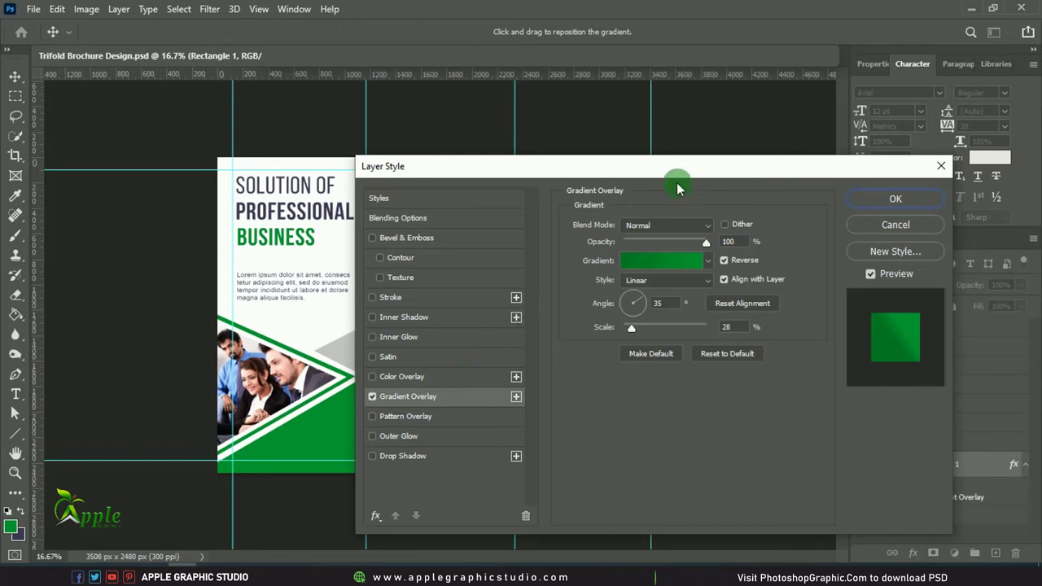
mouse_move(672, 176)
mouse_down()
mouse_move(812, 171)
mouse_move(887, 197)
mouse_up()
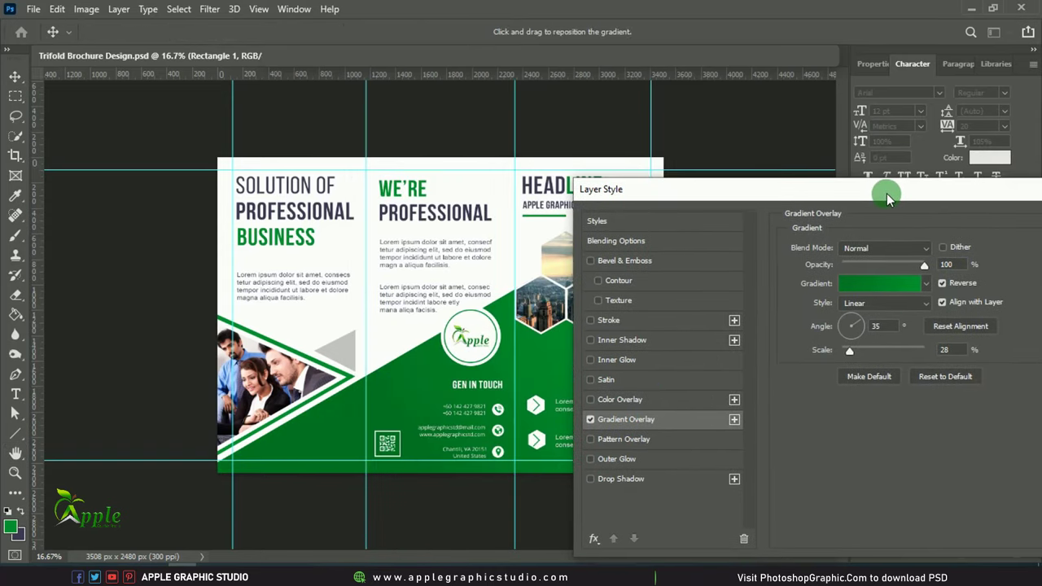
click(891, 283)
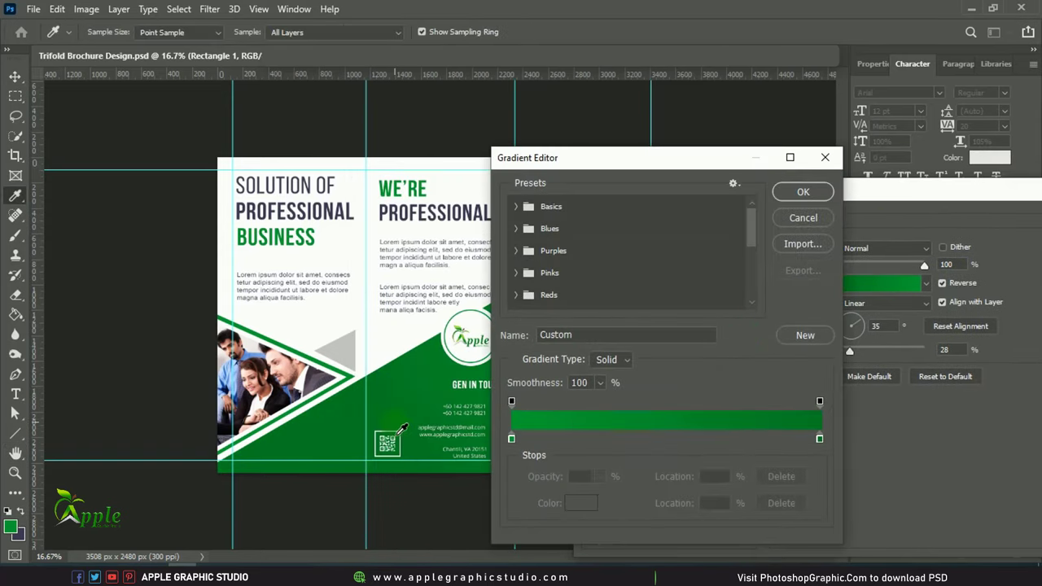
click(807, 196)
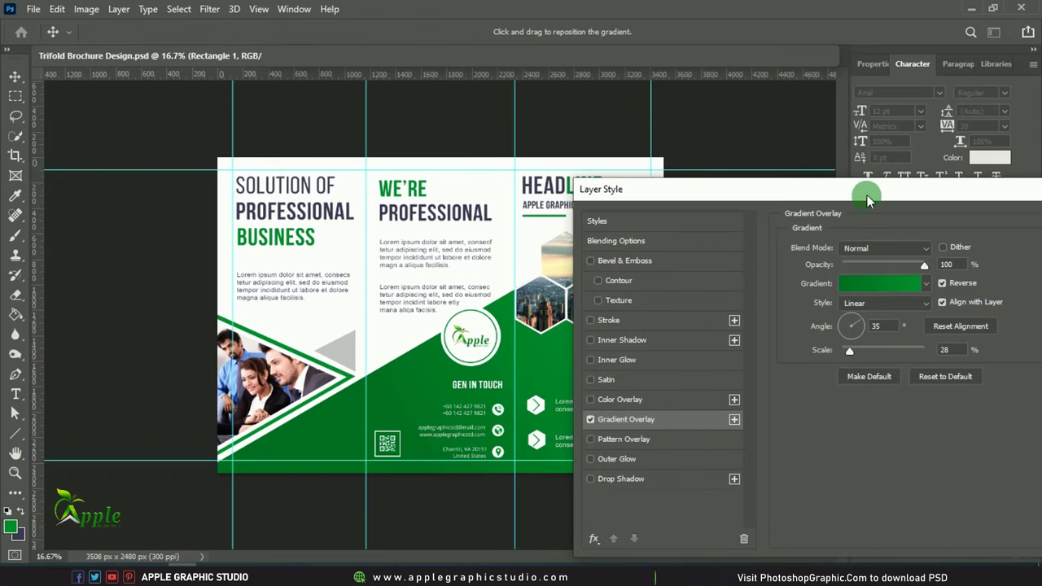
Step: Position the gradient at a 35° angle and 28% scale, and apply it
drag(866, 195, 796, 140)
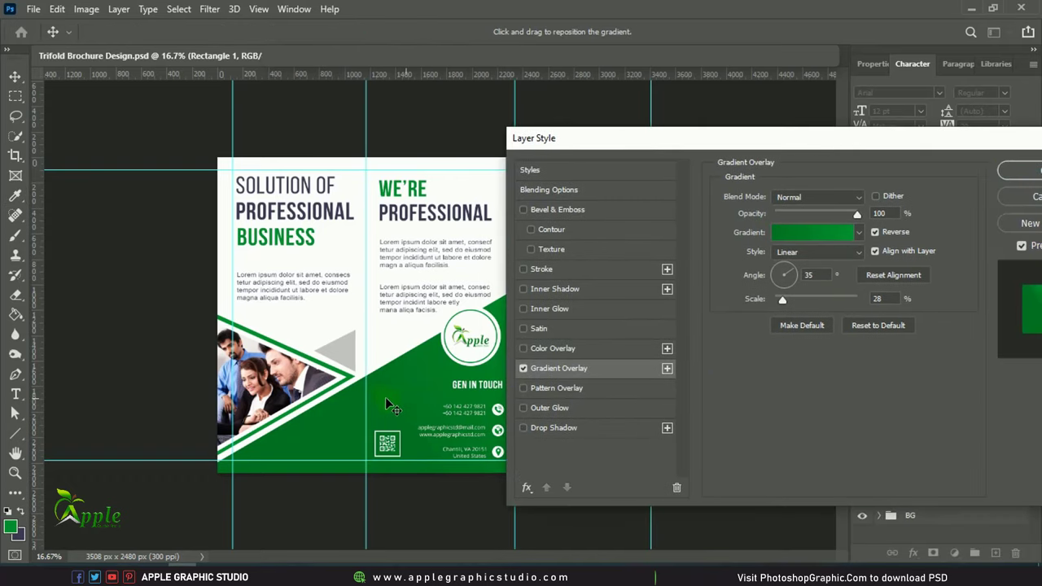
drag(326, 415, 363, 429)
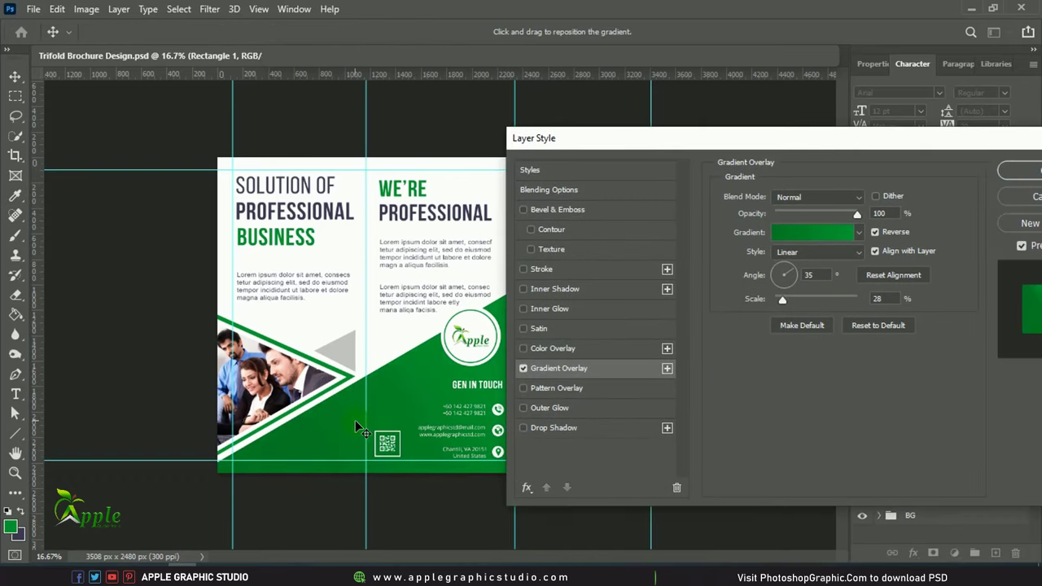
mouse_move(653, 133)
mouse_down()
mouse_move(664, 224)
mouse_move(659, 212)
mouse_up()
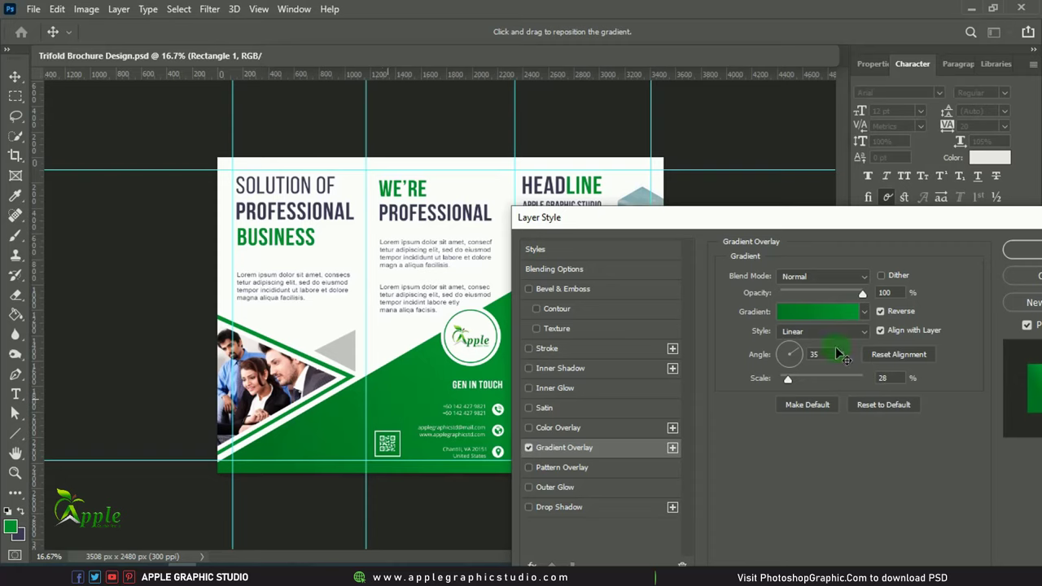
click(1022, 250)
click(1027, 466)
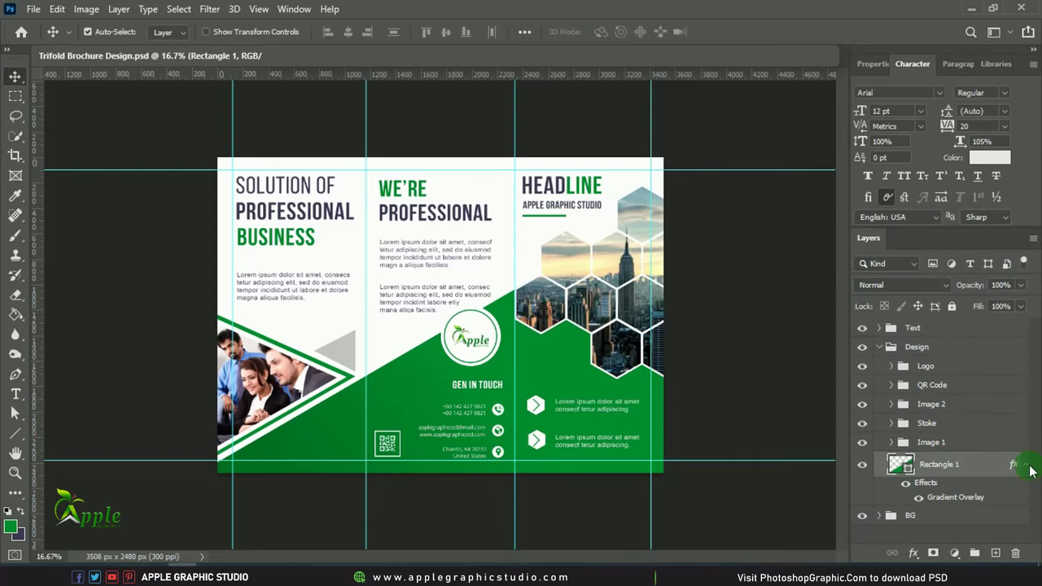
click(770, 362)
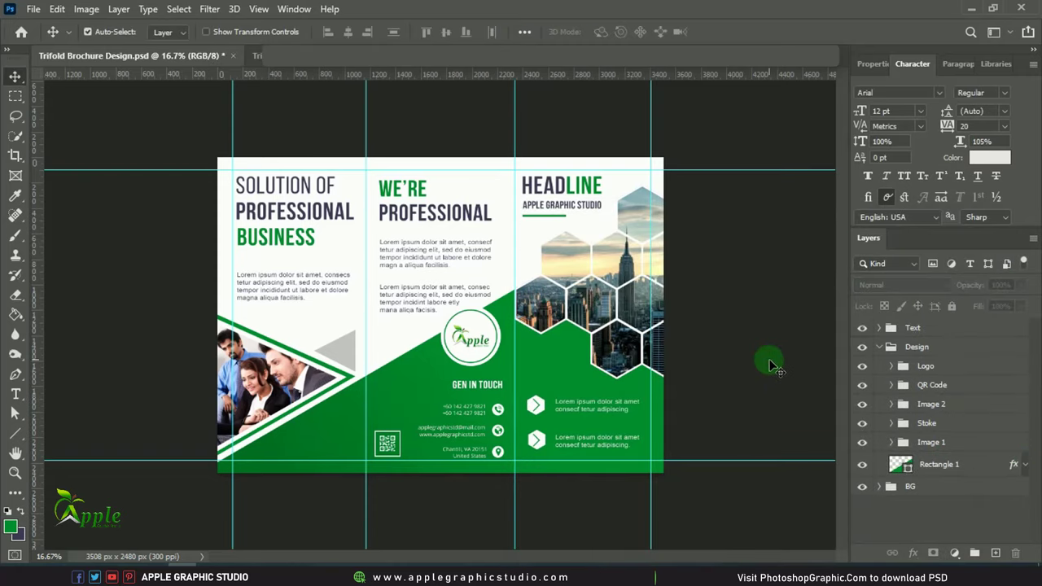
Step: Draw a black-to-transparent fold shadow on a new layer across the middle panel
click(16, 96)
mouse_move(368, 154)
mouse_down()
mouse_move(500, 472)
mouse_move(514, 472)
mouse_up()
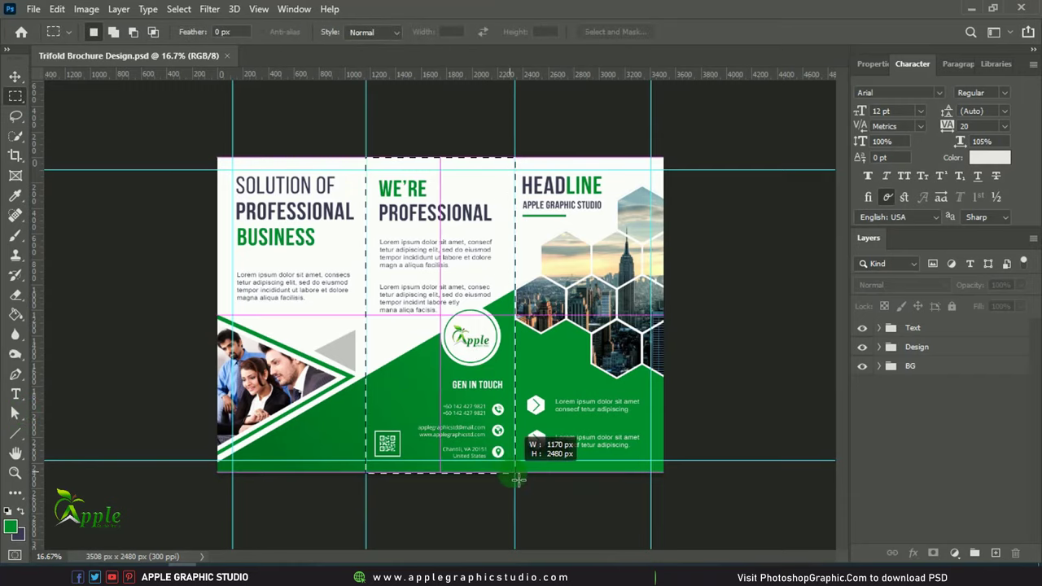
click(995, 552)
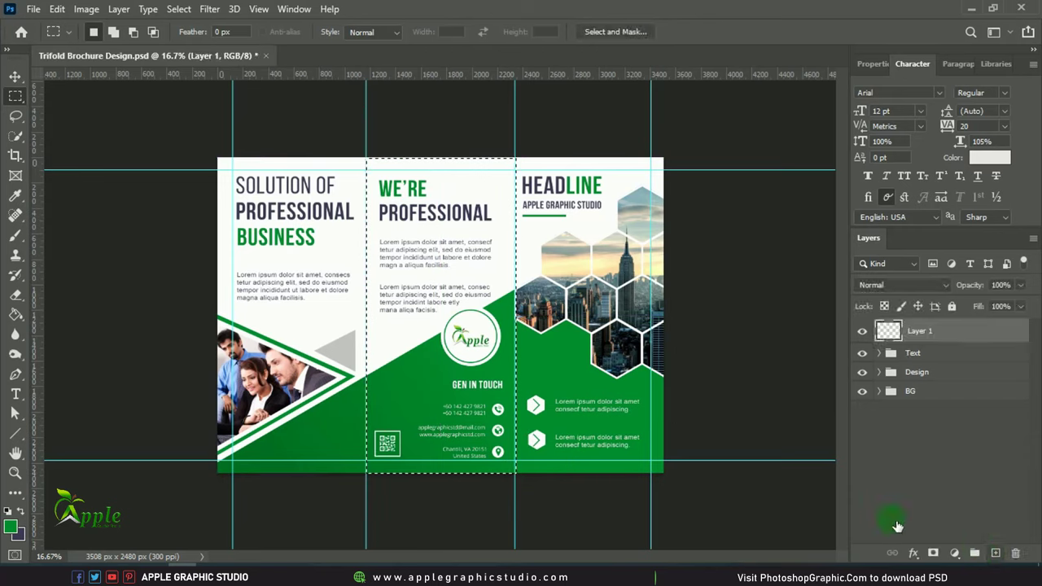
right_click(18, 336)
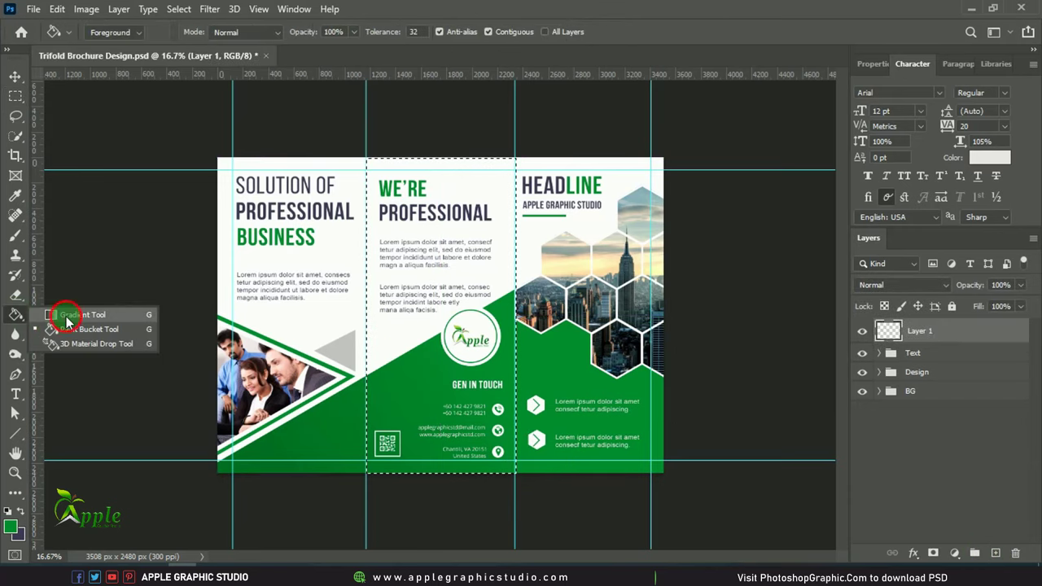
click(69, 316)
key(d)
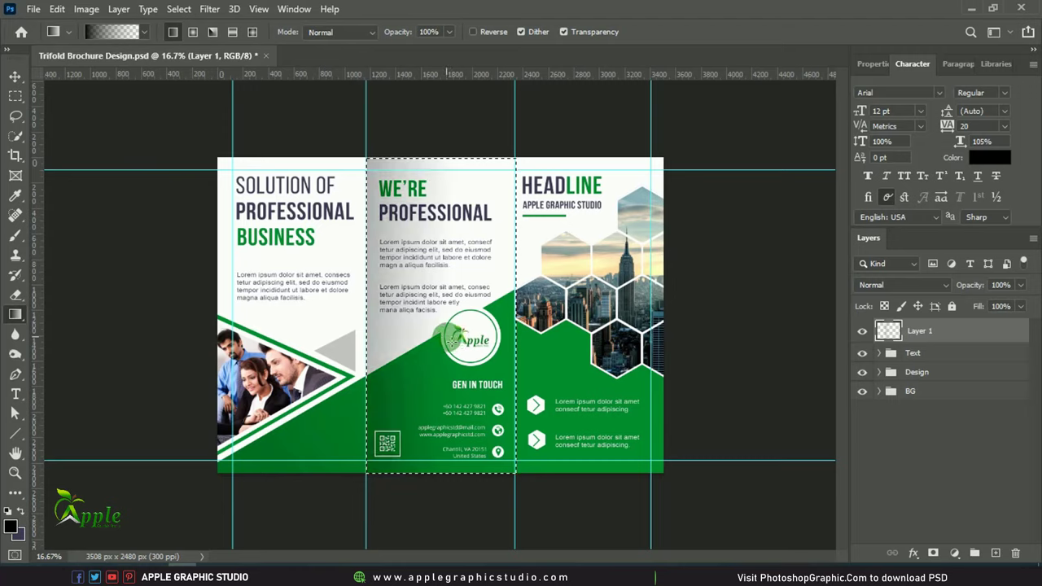
drag(114, 319, 423, 328)
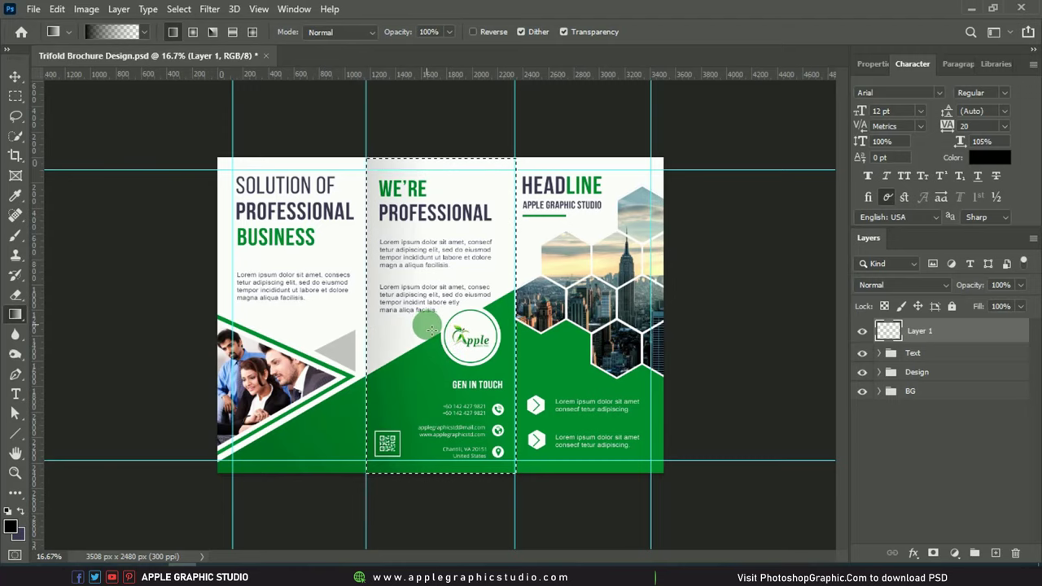
Step: Copy the fold shading onto the right panel and hide the guides
click(12, 81)
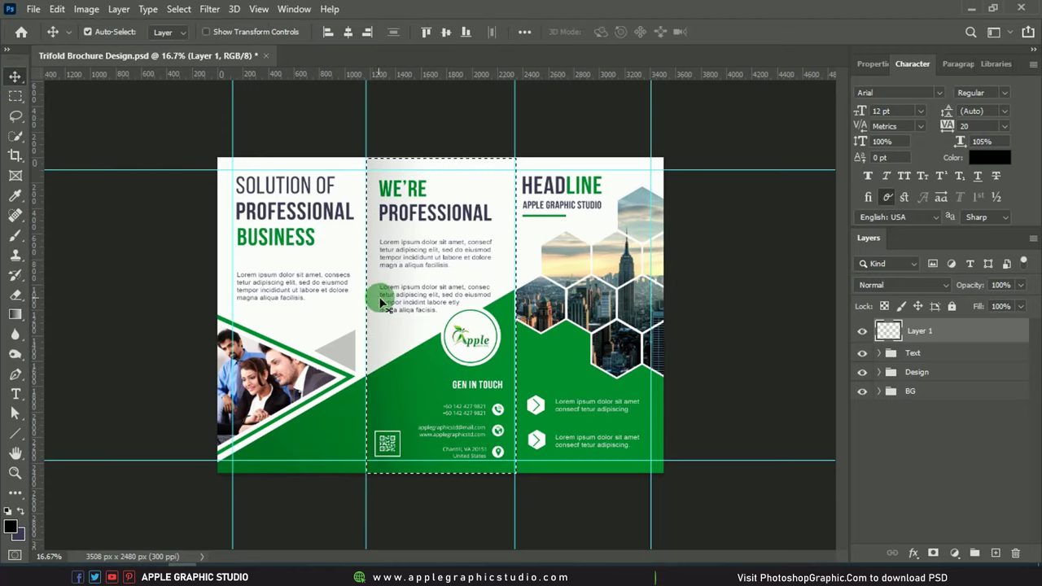
drag(394, 313, 539, 318)
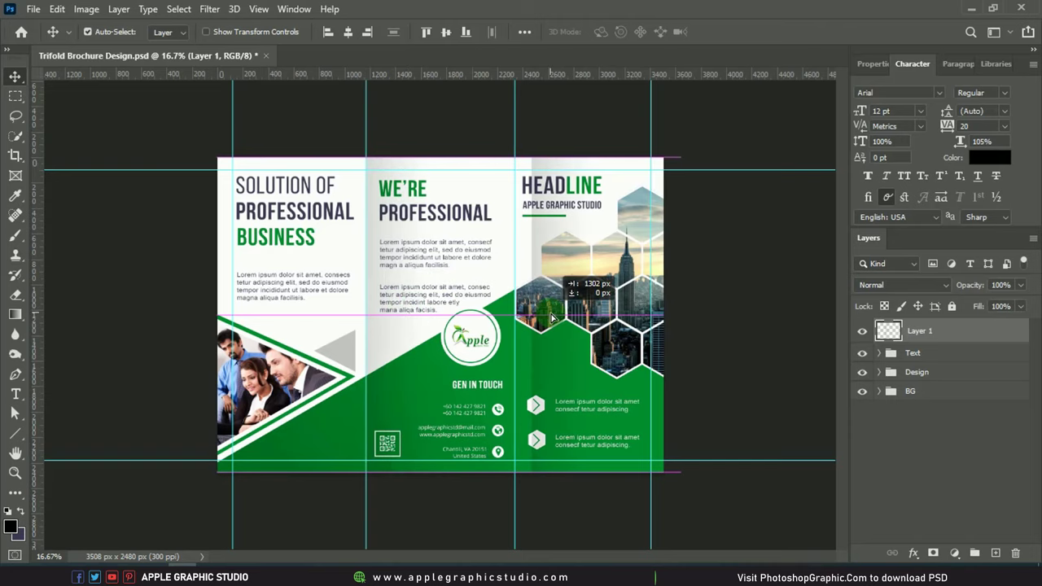
click(779, 249)
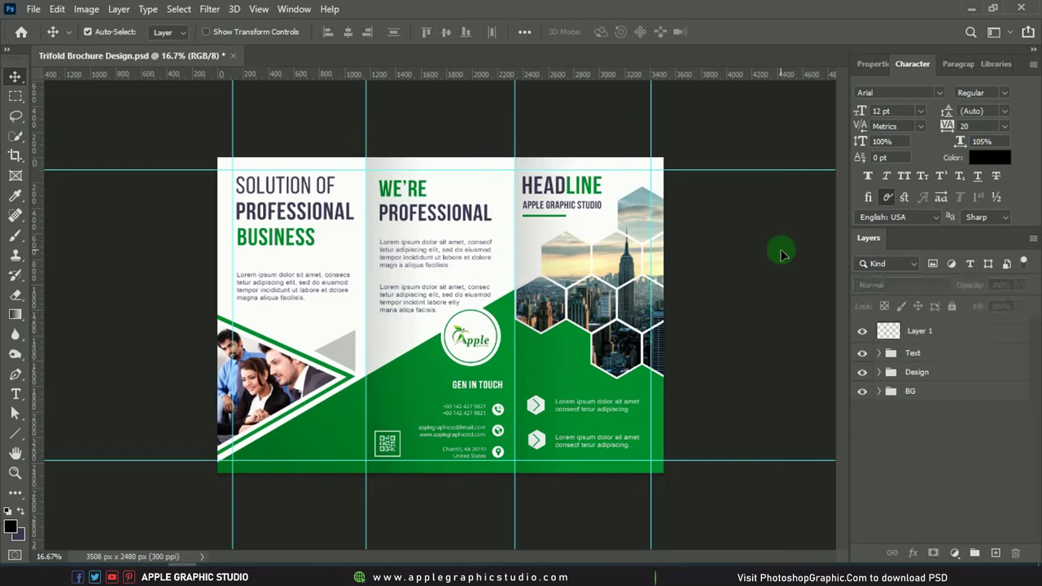
key(ctrl+semicolon)
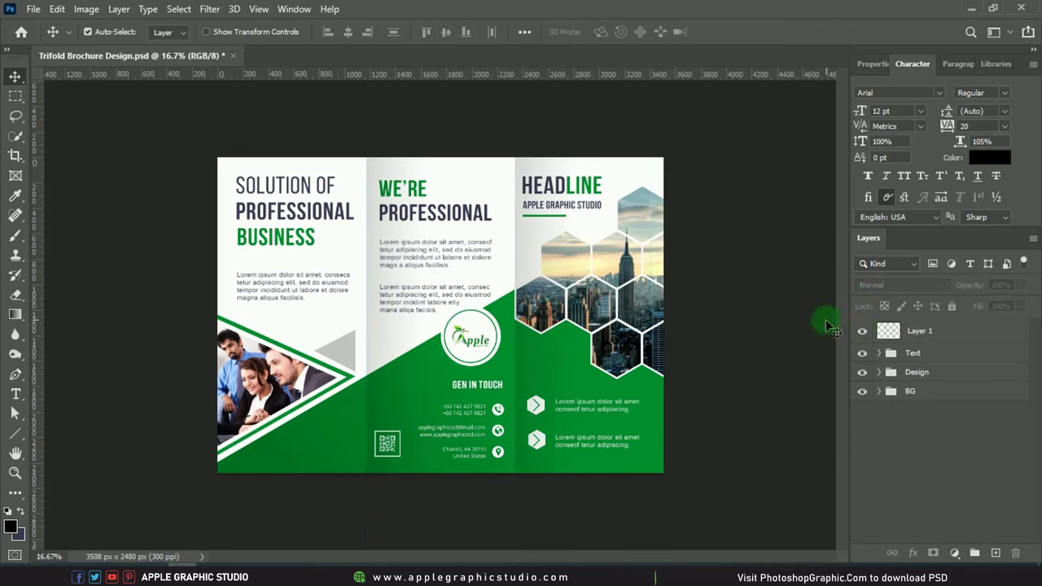